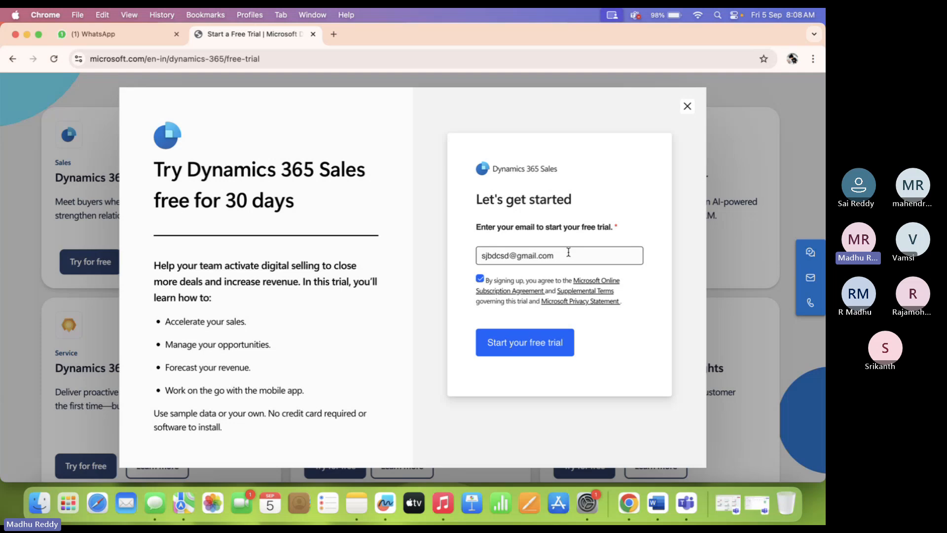
# Step: Start the Dynamics 365 Sales free trial and choose to set up a new account
pyautogui.click(525, 349)
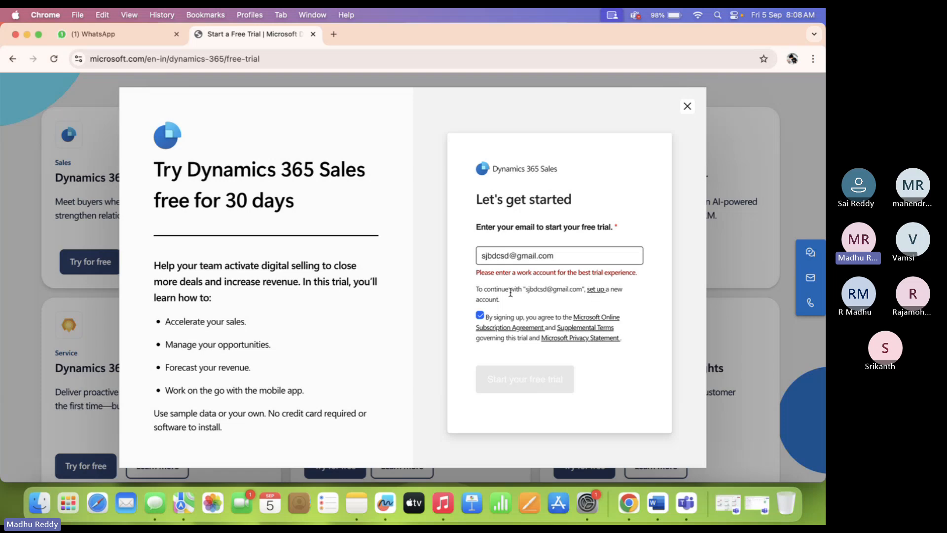
pyautogui.click(597, 295)
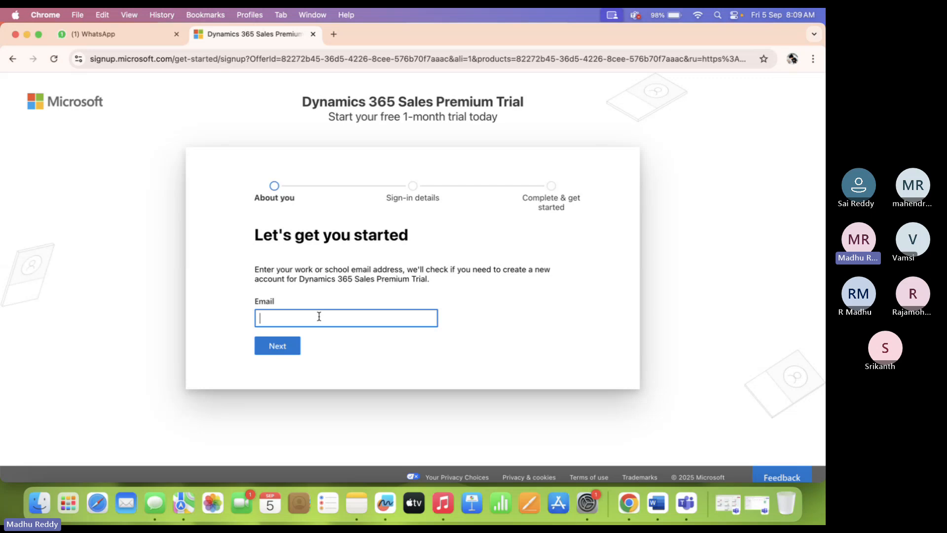
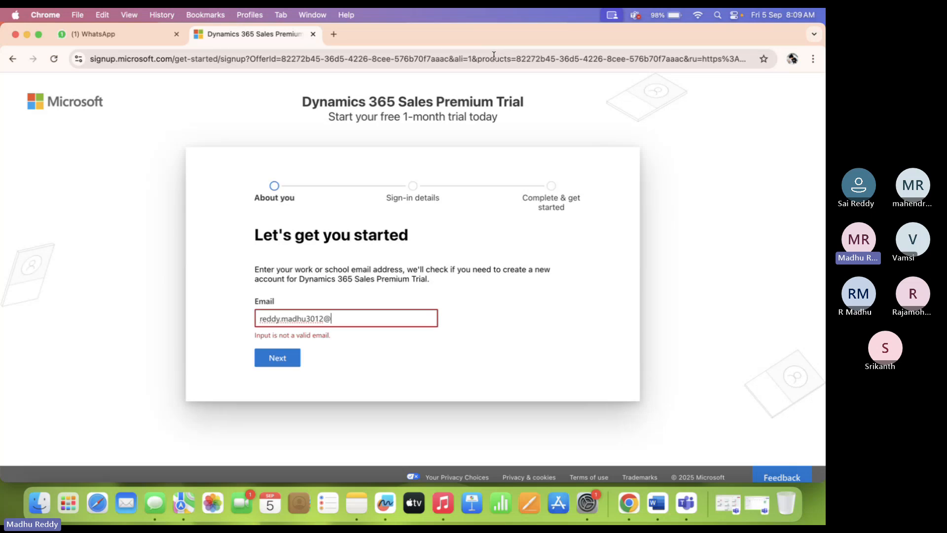
# Step: Start typing the work email, then share the signup page link in the Teams meeting chat
pyautogui.click(419, 60)
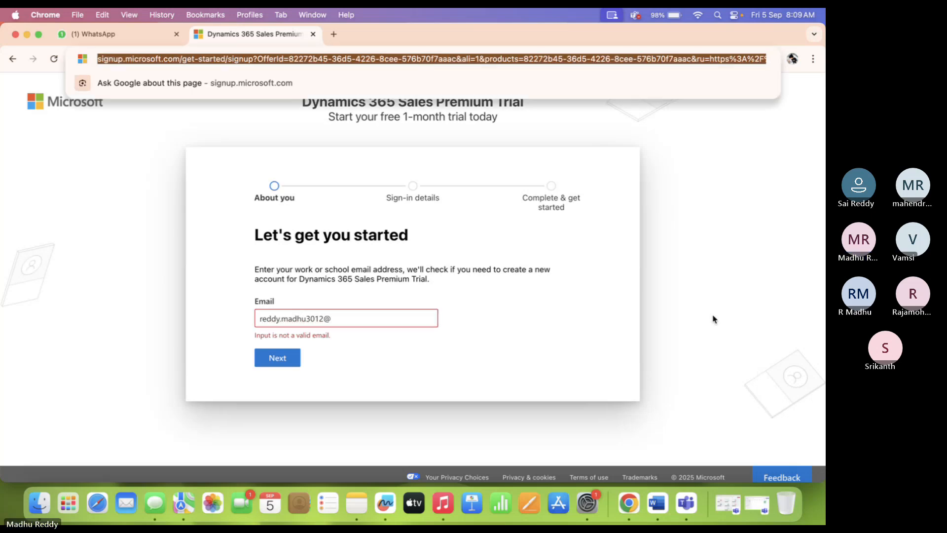
pyautogui.press('super+Tab')
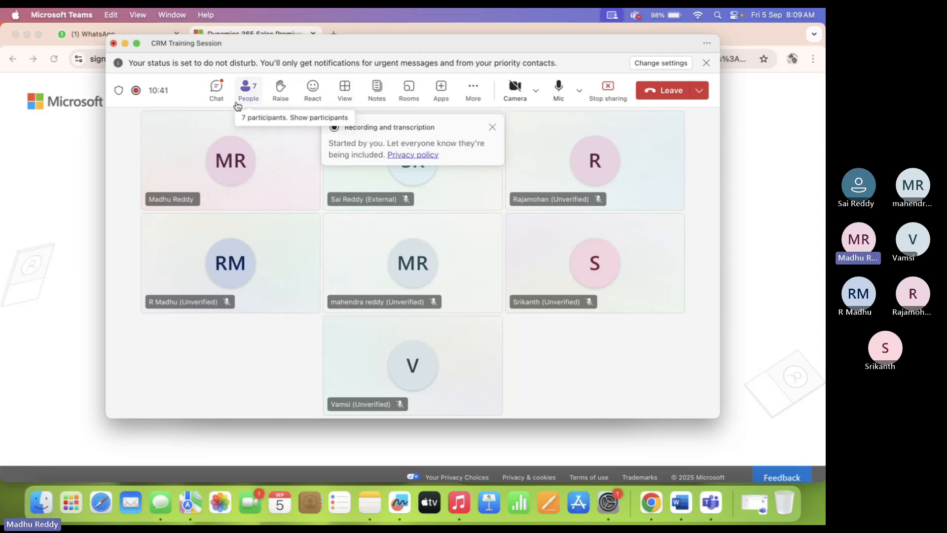
pyautogui.click(216, 90)
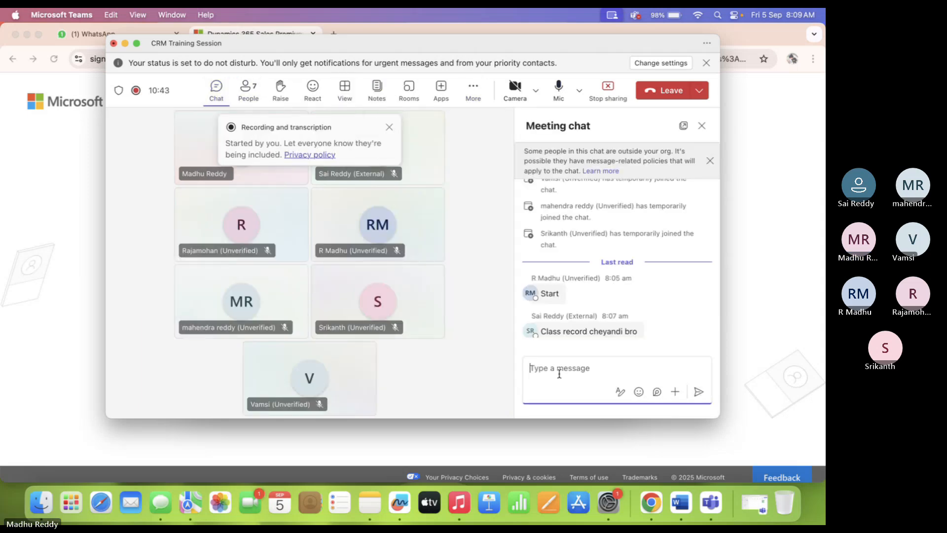
pyautogui.write('https://signup.microsoft.com/get-started/signup?OfferId=82272b45-36d5-4226-8cee-576b70f7aaac&ali=1&products=82272b45-36d5-4226-8cee-576b70f7aaac&ru=https%3A%2F%2Fadmin.powerplatform.microsoft.com%2Fenvironments%3Fopen%3Dnew%26type%3DTrial%26template%3DD365_SalesPremiumTrial')
pyautogui.press('Return')
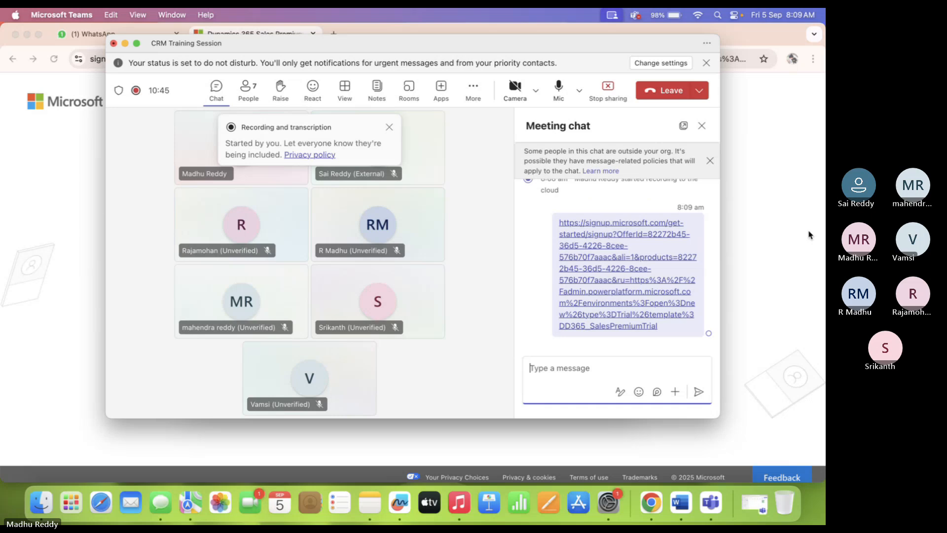
pyautogui.click(809, 235)
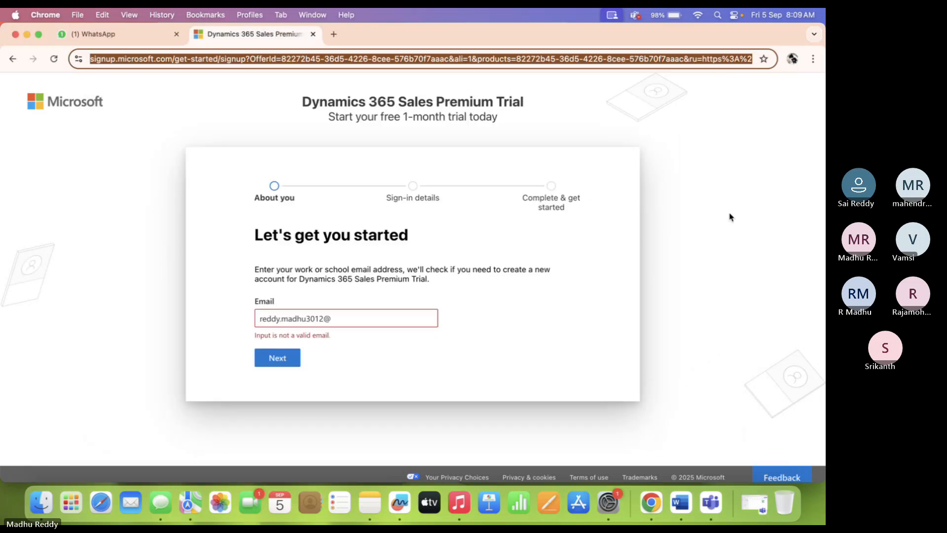
# Step: Complete the work email with the gmail.com domain and submit it
pyautogui.click(343, 318)
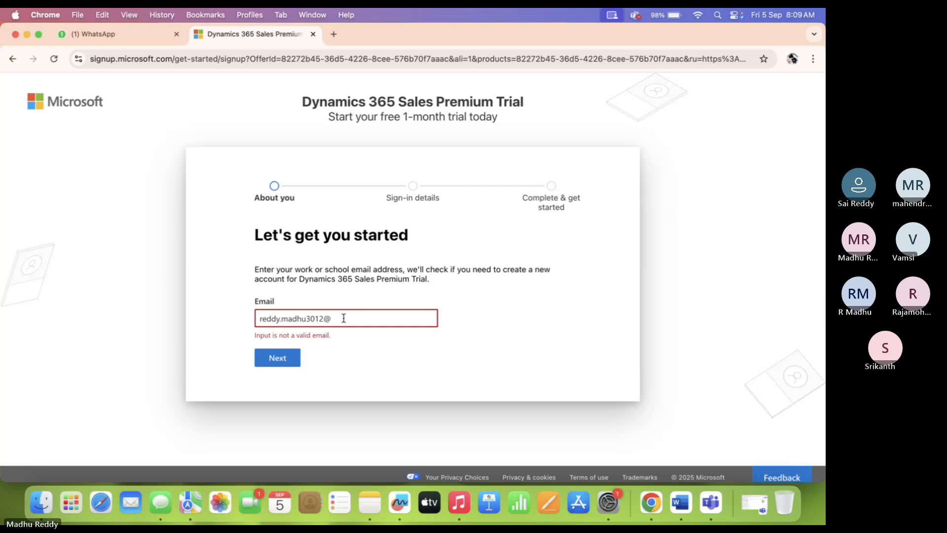
pyautogui.write('gmail.com')
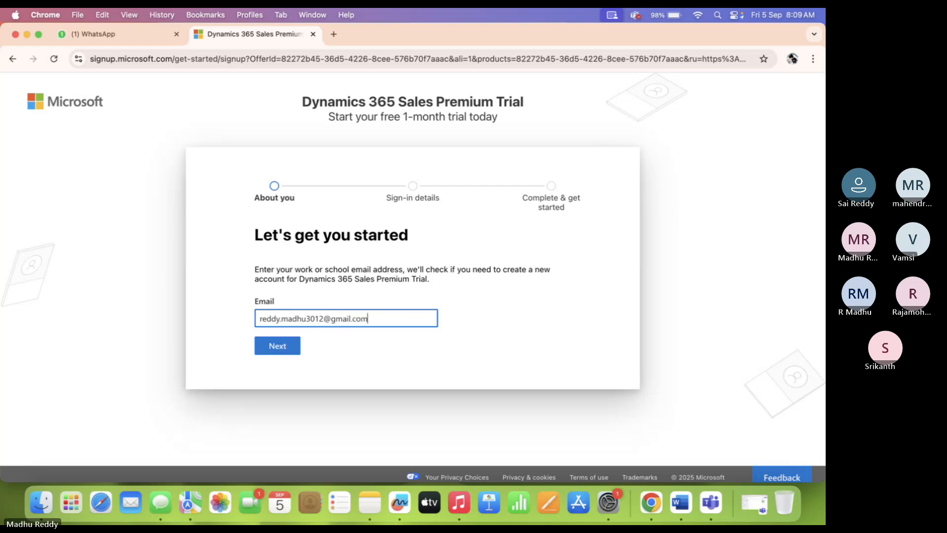
pyautogui.press('Return')
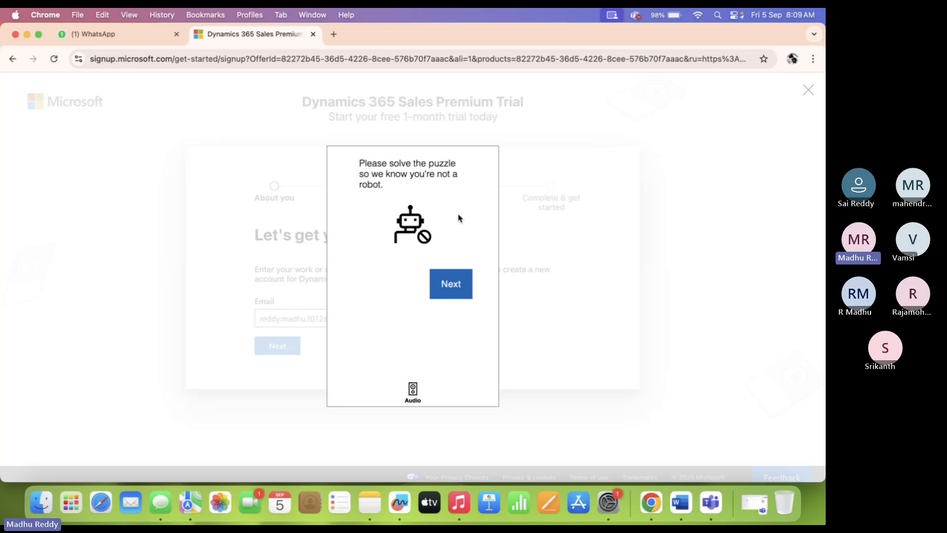
# Step: Solve the rotate-the-image robot check and submit the answer
pyautogui.click(443, 290)
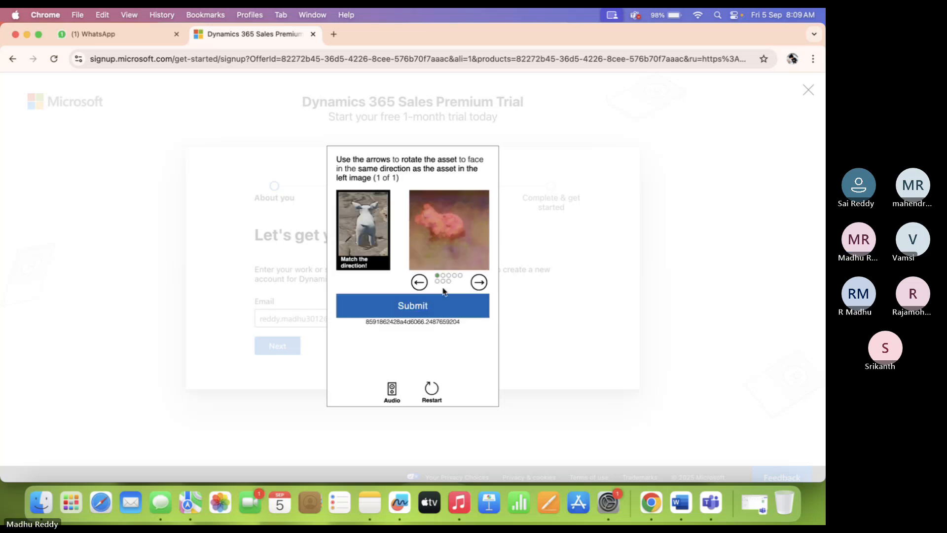
pyautogui.click(479, 283)
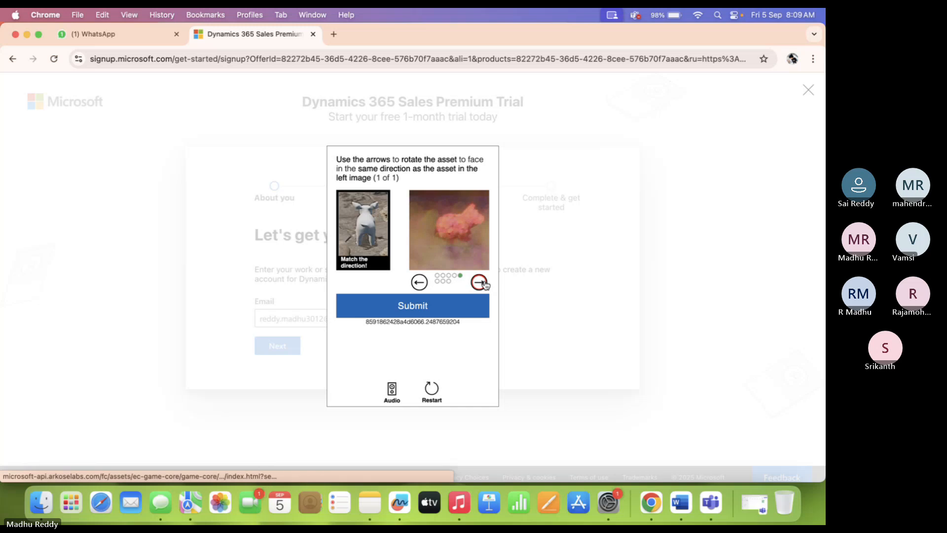
pyautogui.click(478, 283)
pyautogui.click(434, 307)
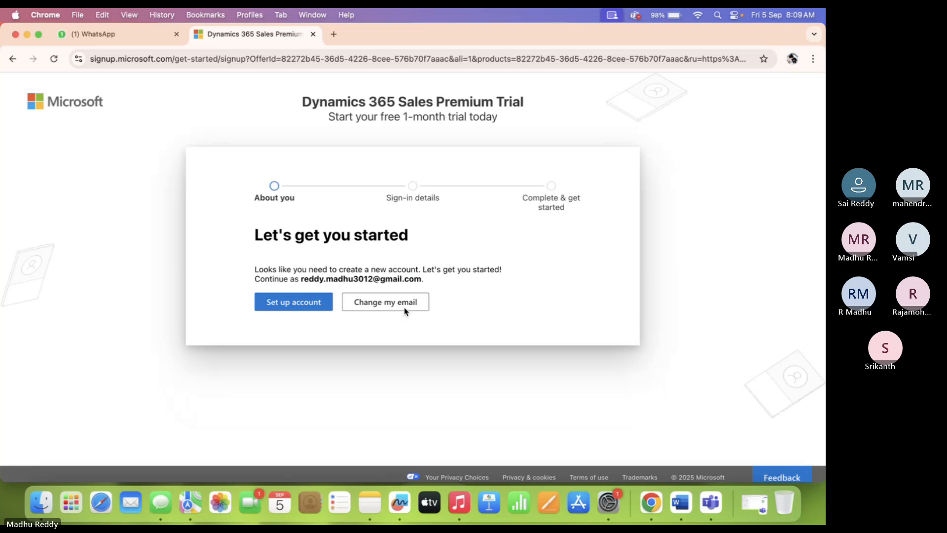
# Step: Begin the new account and enter the first name and surname, correcting a first-name typo
pyautogui.click(289, 301)
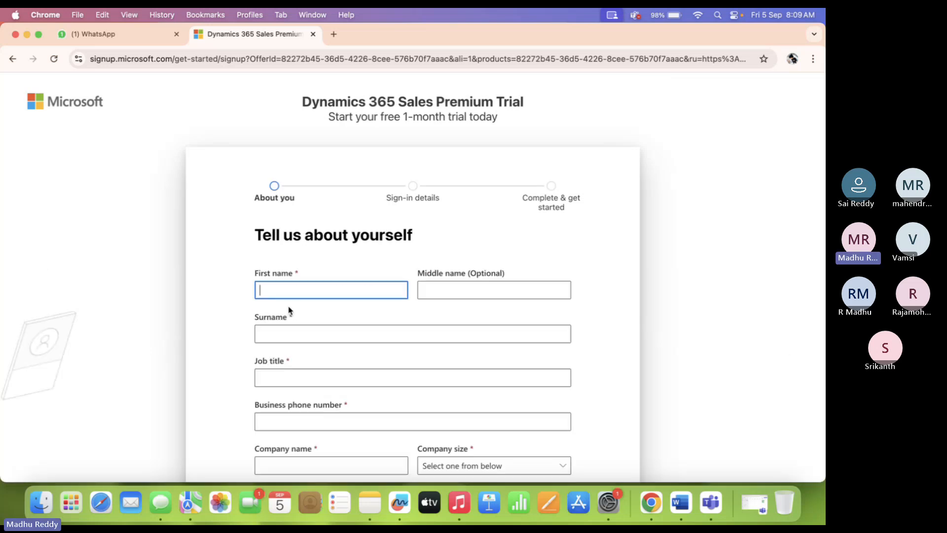
pyautogui.scroll(-2, 330, 268)
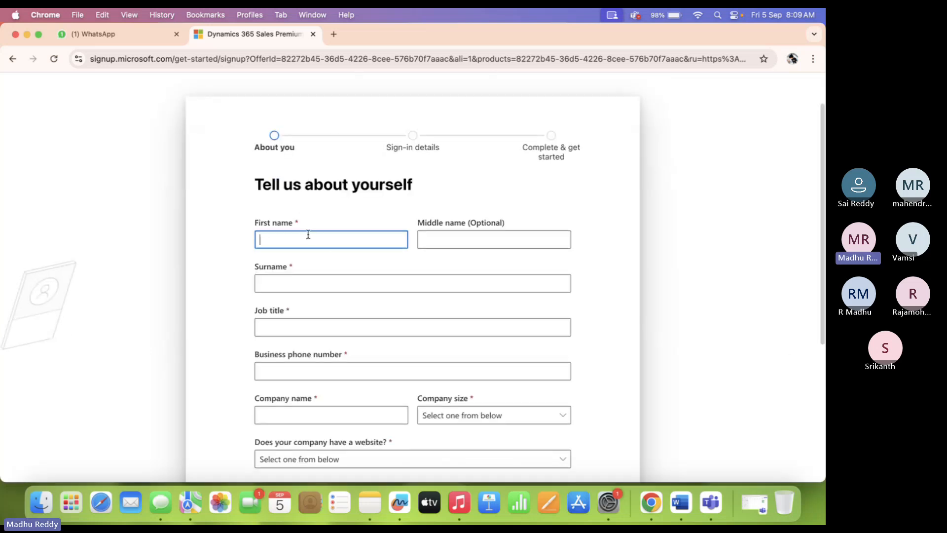
pyautogui.write('N')
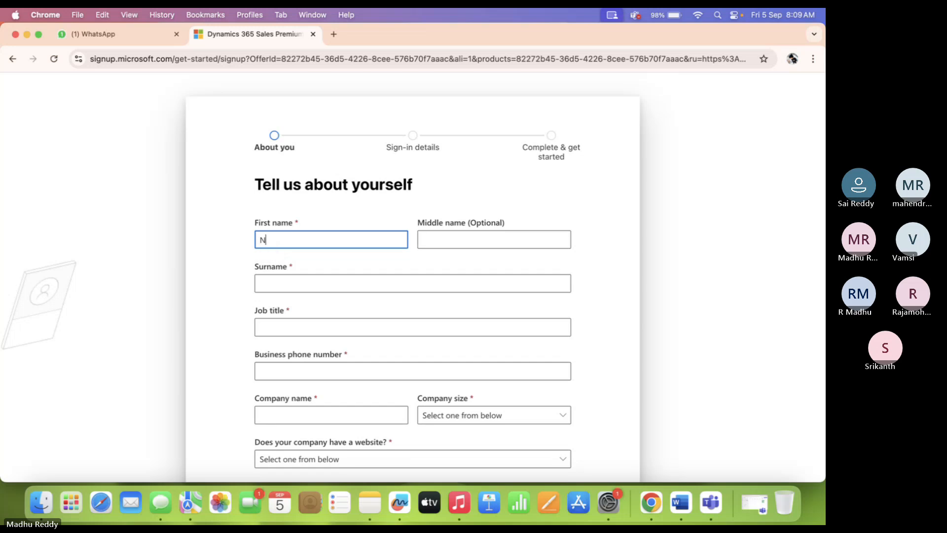
pyautogui.write('Madhu')
pyautogui.click(310, 286)
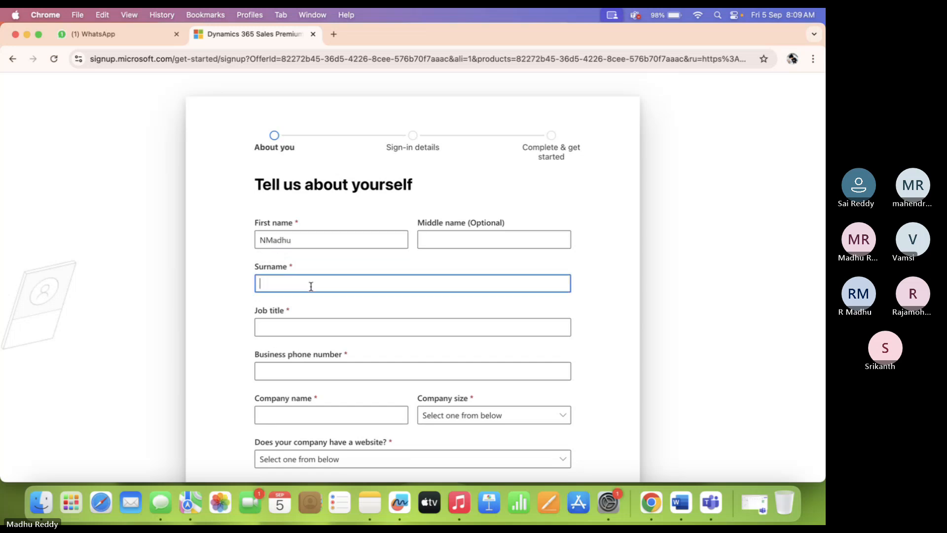
pyautogui.click(299, 240)
pyautogui.press('BackSpace')
pyautogui.press('BackSpace')
pyautogui.press('BackSpace')
pyautogui.press('BackSpace')
pyautogui.press('BackSpace')
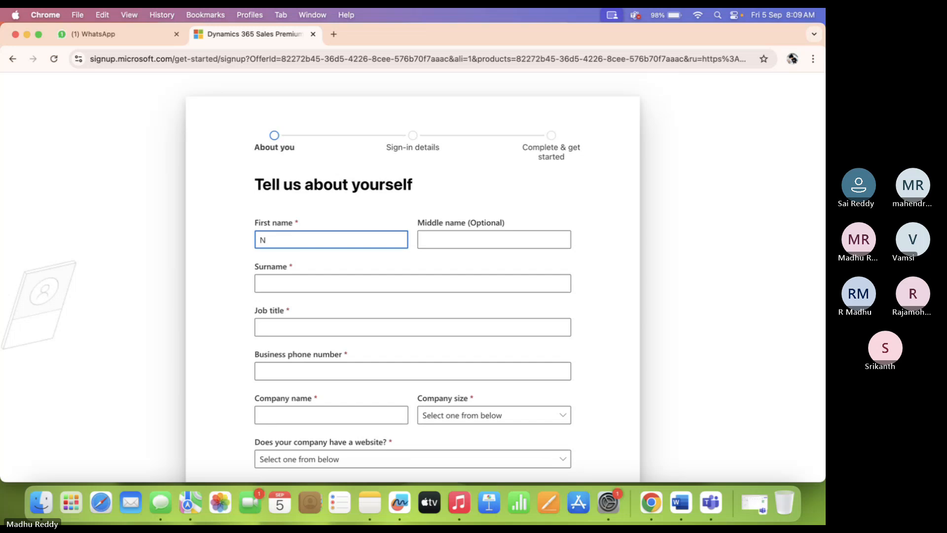
pyautogui.click(316, 274)
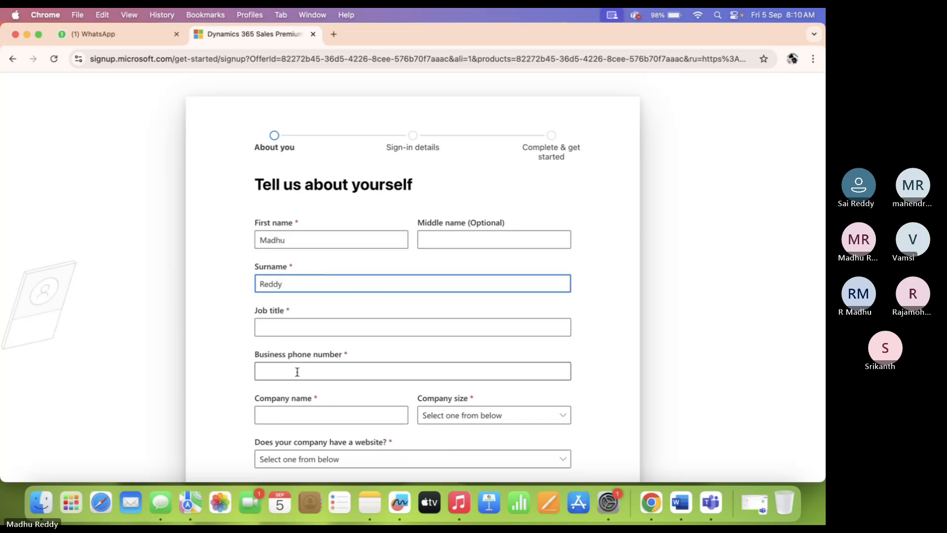
# Step: Enter job title Developer and the business phone number, and start the company name
pyautogui.click(319, 328)
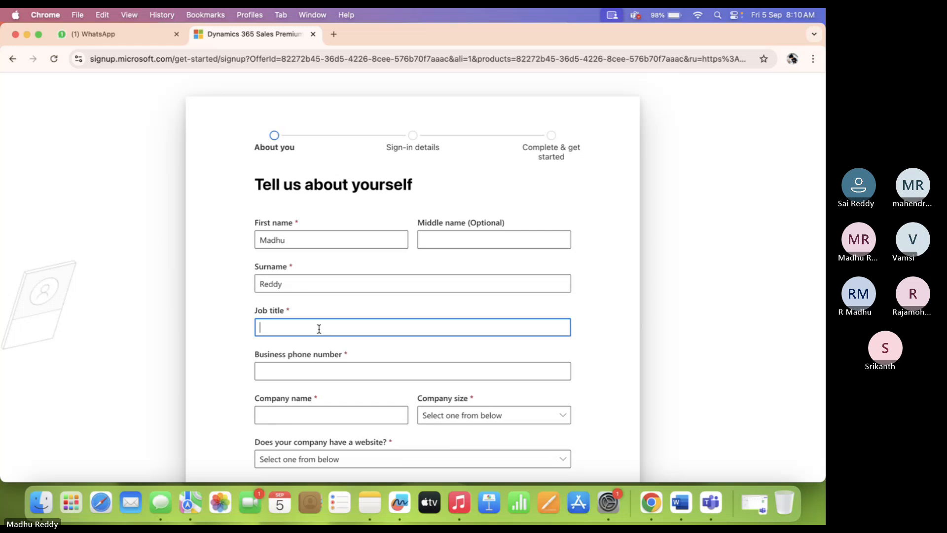
pyautogui.write('Developer')
pyautogui.scroll(-3, 324, 323)
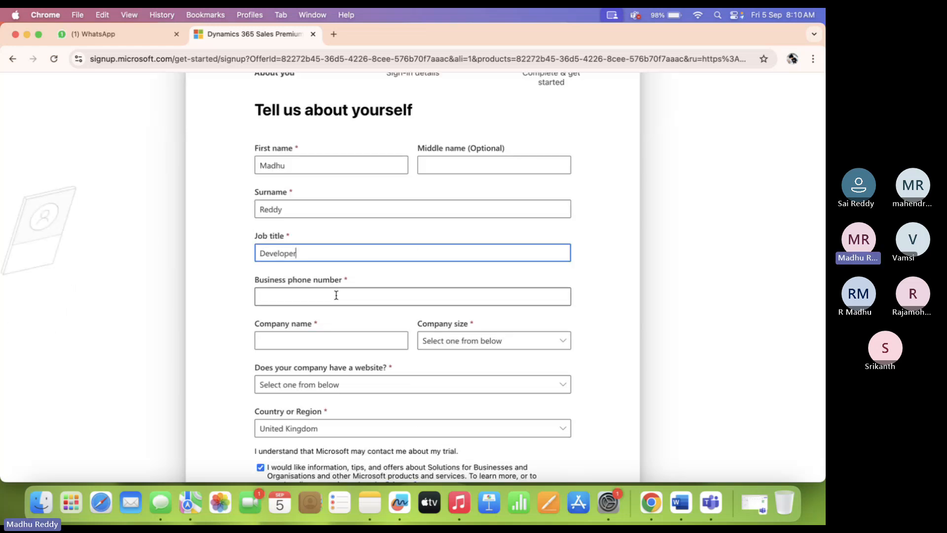
pyautogui.click(336, 295)
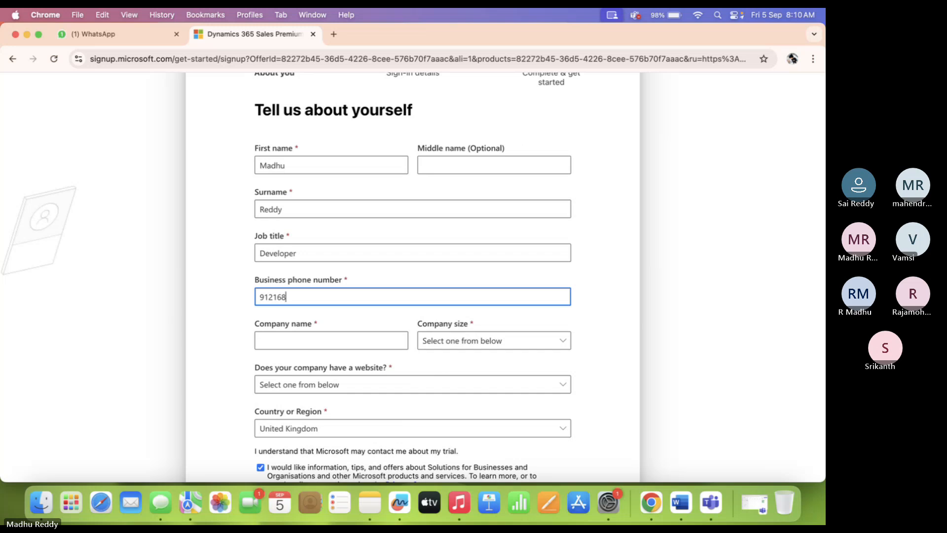
pyautogui.click(314, 338)
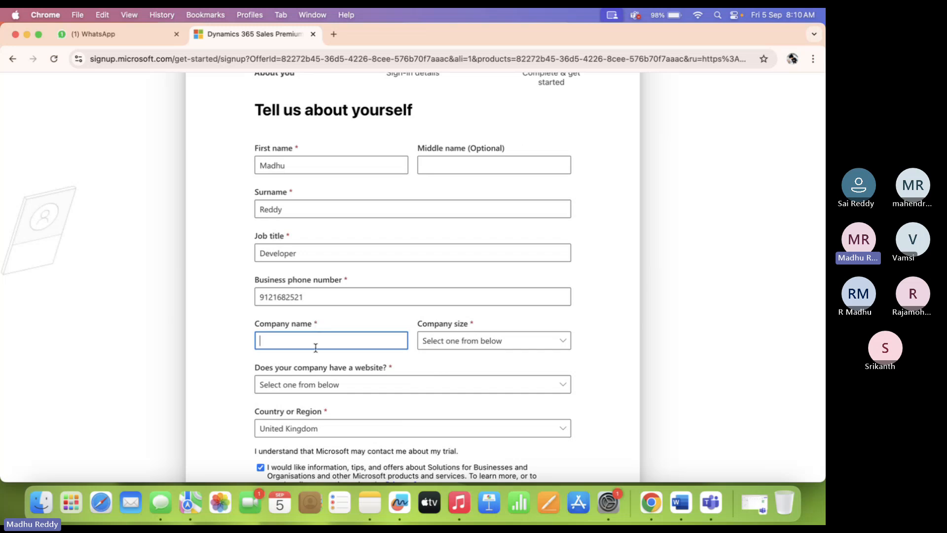
pyautogui.write('crm')
pyautogui.press('BackSpace')
pyautogui.press('BackSpace')
pyautogui.press('BackSpace')
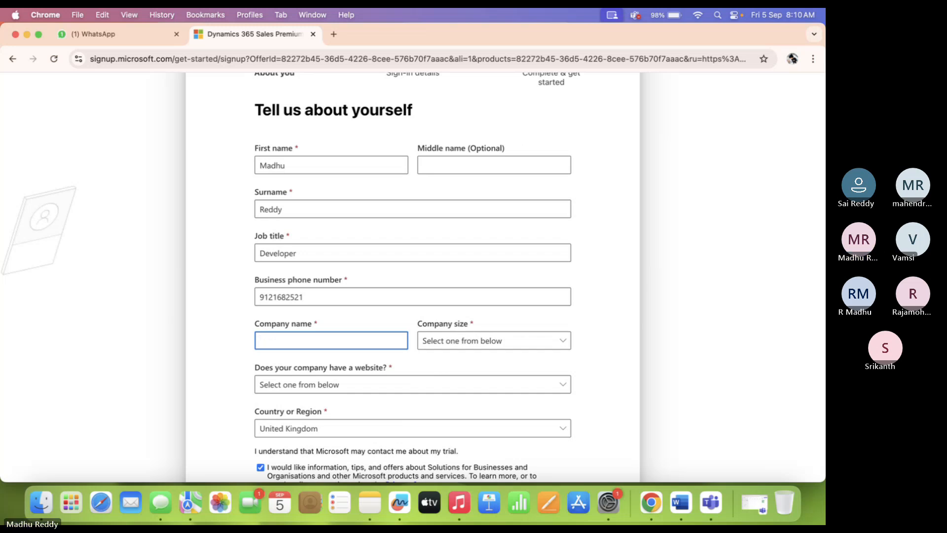
# Step: Set company name CRM, company size 2-4 people, and answer No to having a website
pyautogui.write('CRM')
pyautogui.click(434, 334)
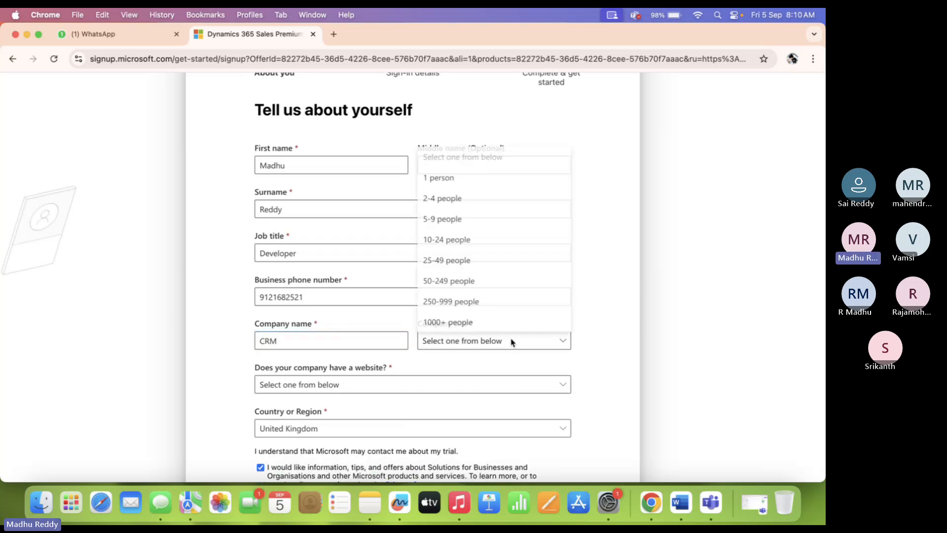
pyautogui.click(456, 198)
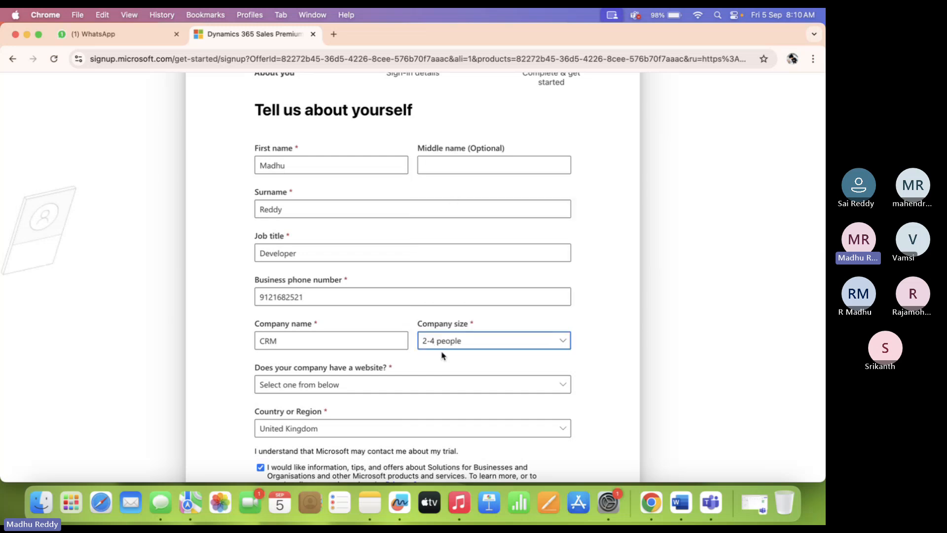
pyautogui.click(464, 347)
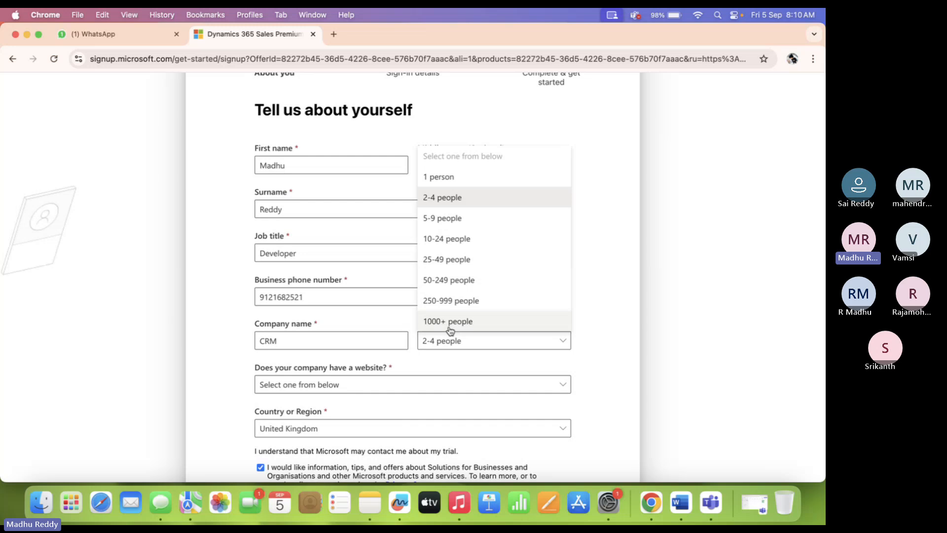
pyautogui.click(413, 364)
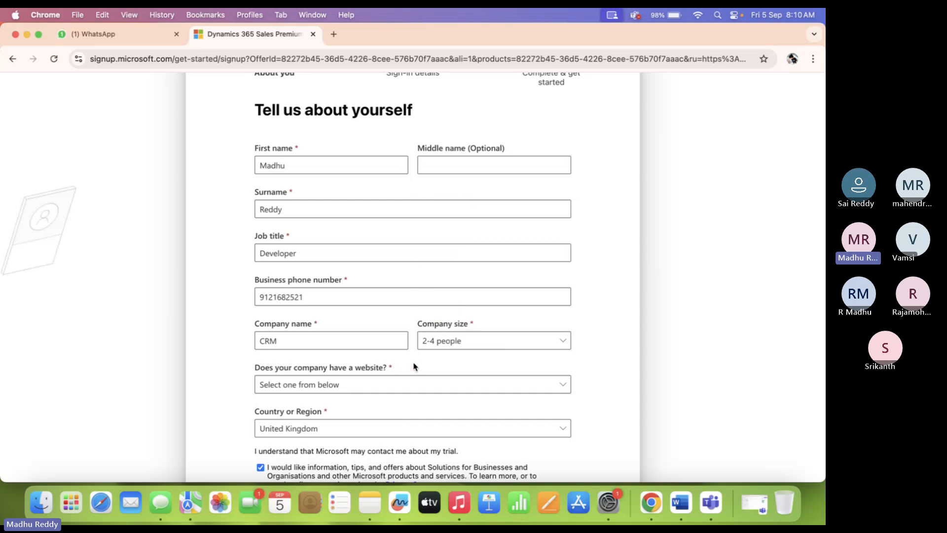
pyautogui.click(399, 384)
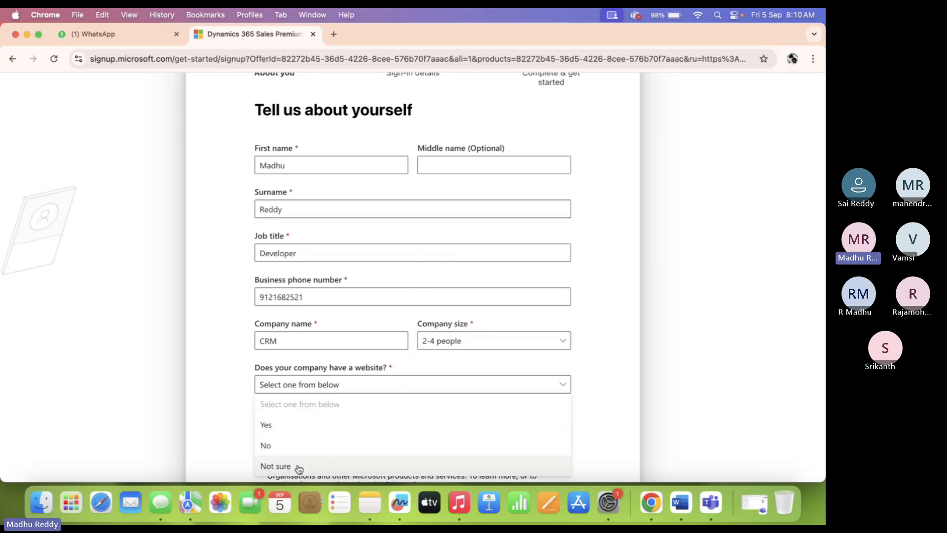
pyautogui.click(289, 445)
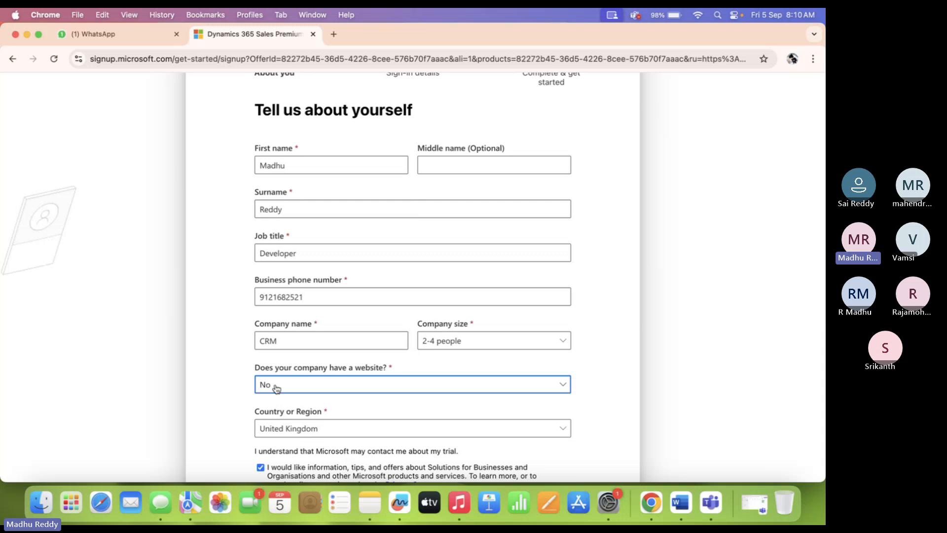
pyautogui.scroll(-2, 351, 393)
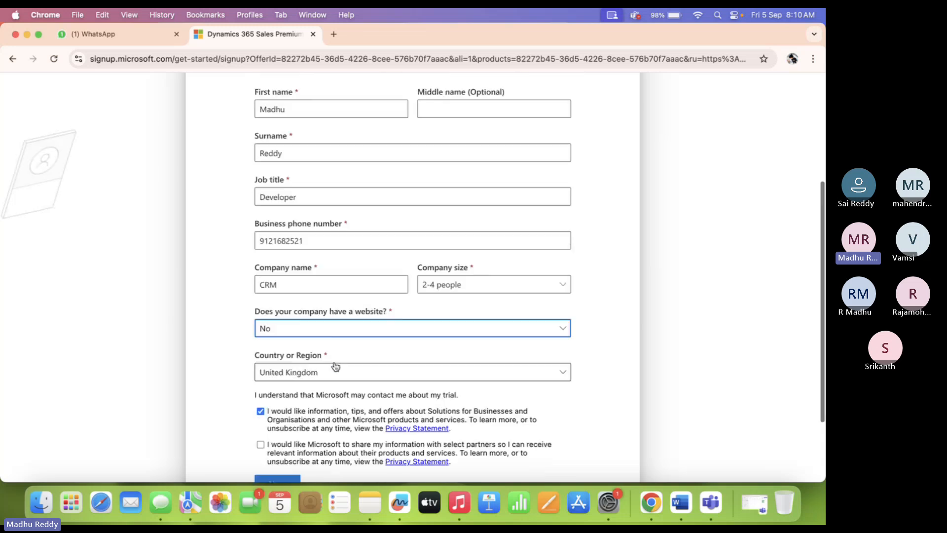
# Step: Choose India as the country, allow sharing with partners, and continue
pyautogui.click(339, 374)
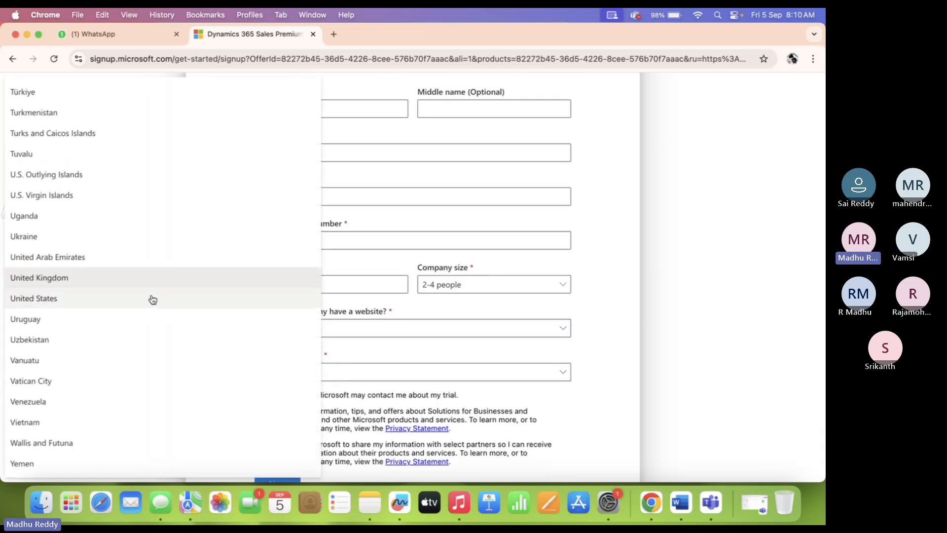
pyautogui.scroll(15, 153, 300)
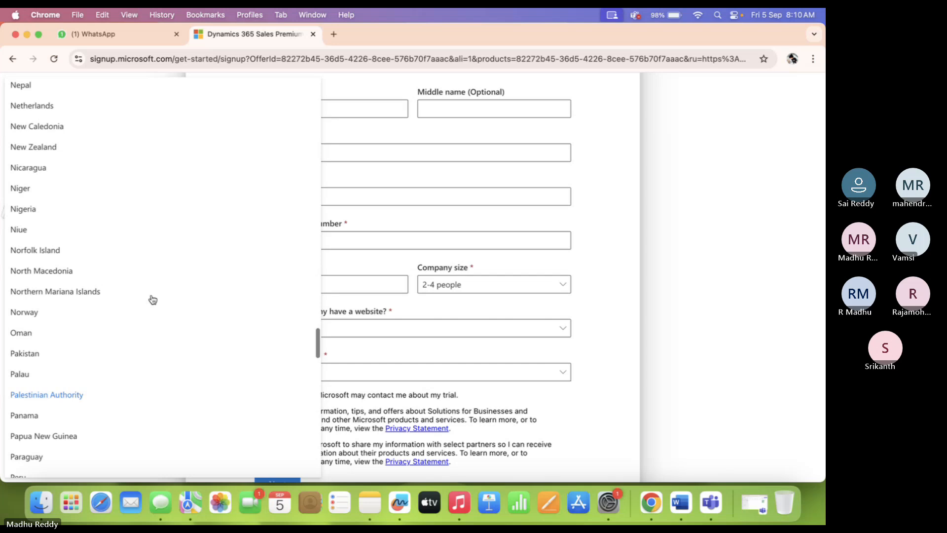
pyautogui.scroll(15, 153, 300)
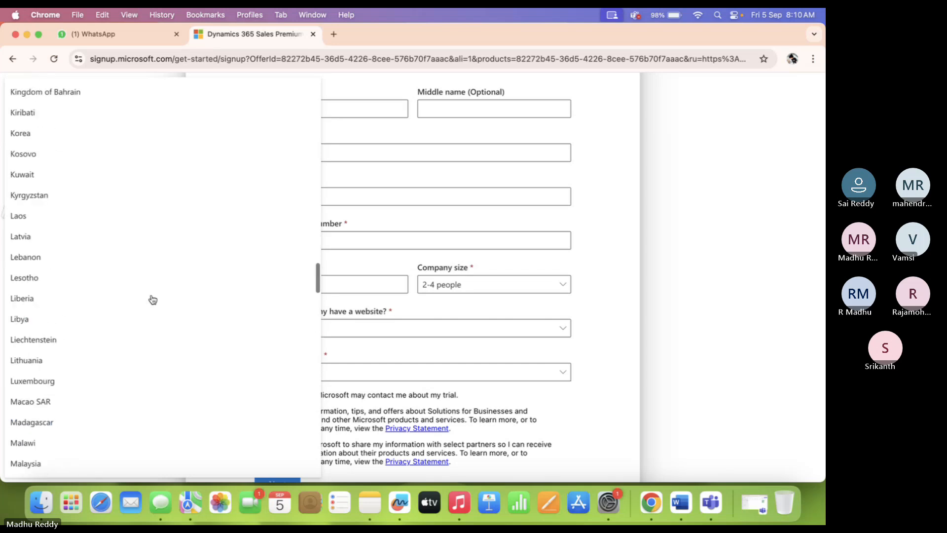
pyautogui.scroll(12, 153, 299)
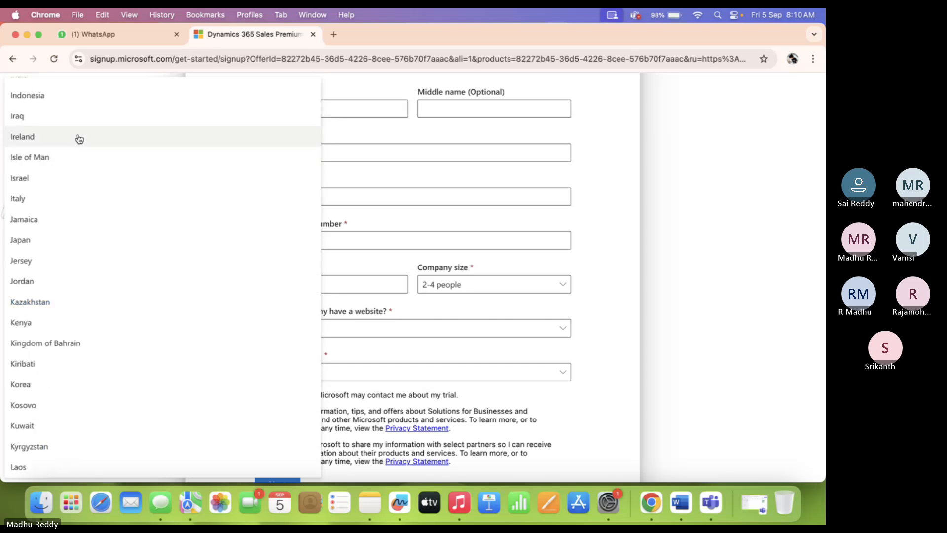
pyautogui.scroll(1, 81, 164)
pyautogui.scroll(1, 82, 164)
pyautogui.click(51, 118)
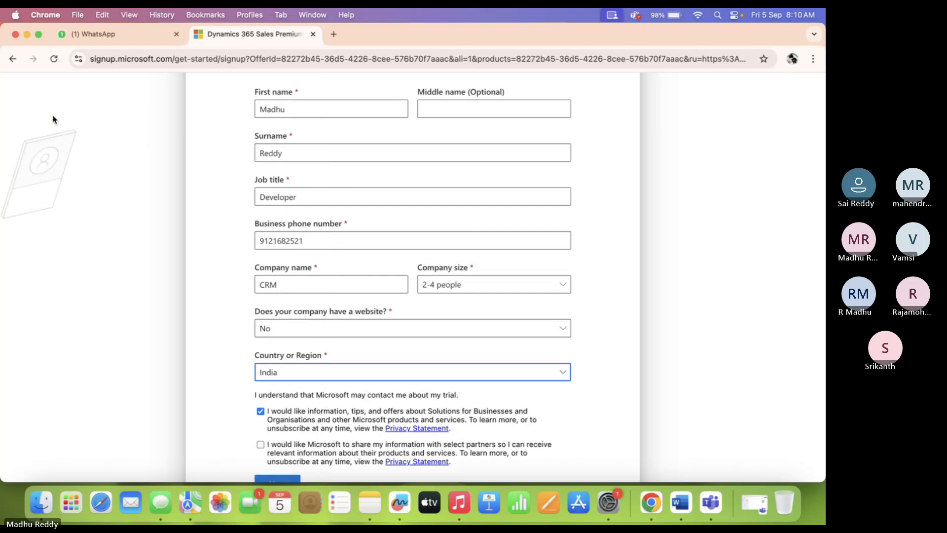
pyautogui.scroll(-2, 263, 407)
pyautogui.click(260, 345)
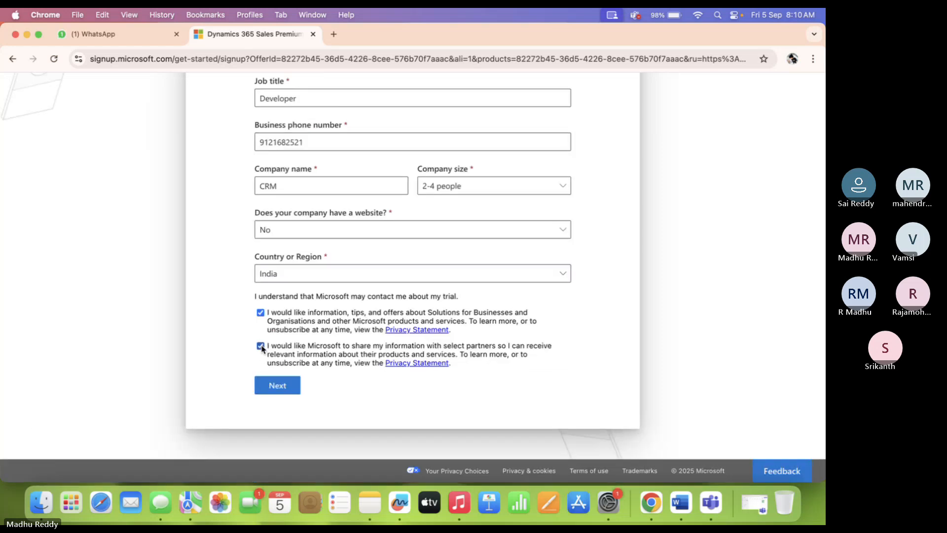
pyautogui.click(281, 390)
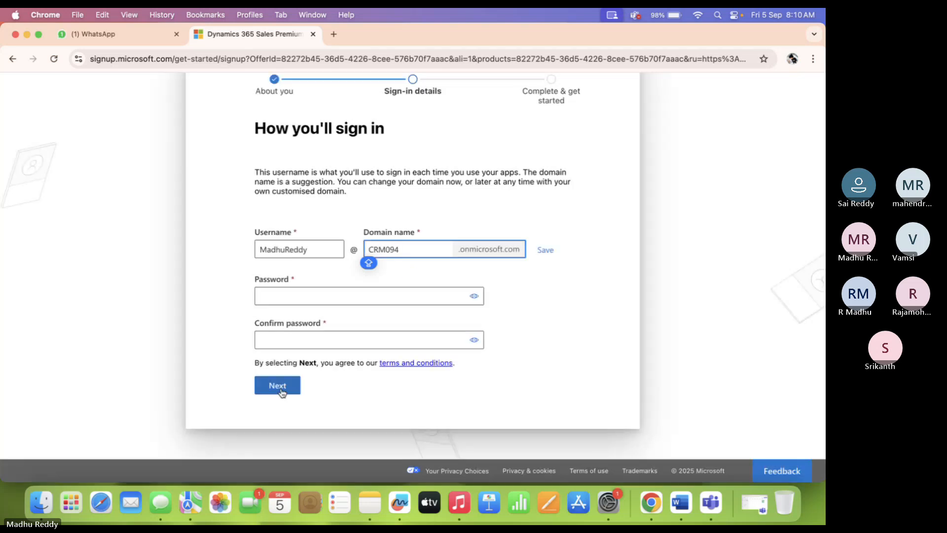
# Step: Replace the suggested domain name CRM094 with Tata
pyautogui.click(379, 293)
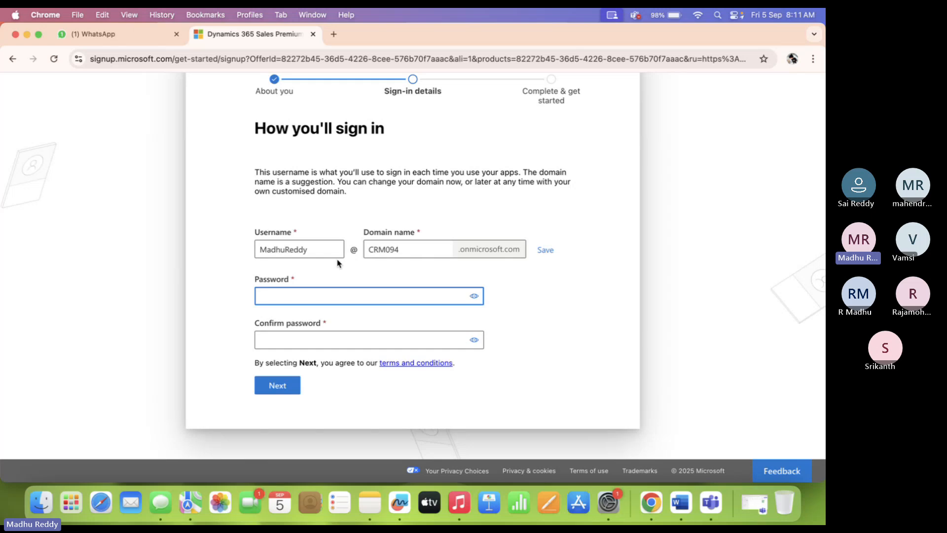
pyautogui.click(340, 299)
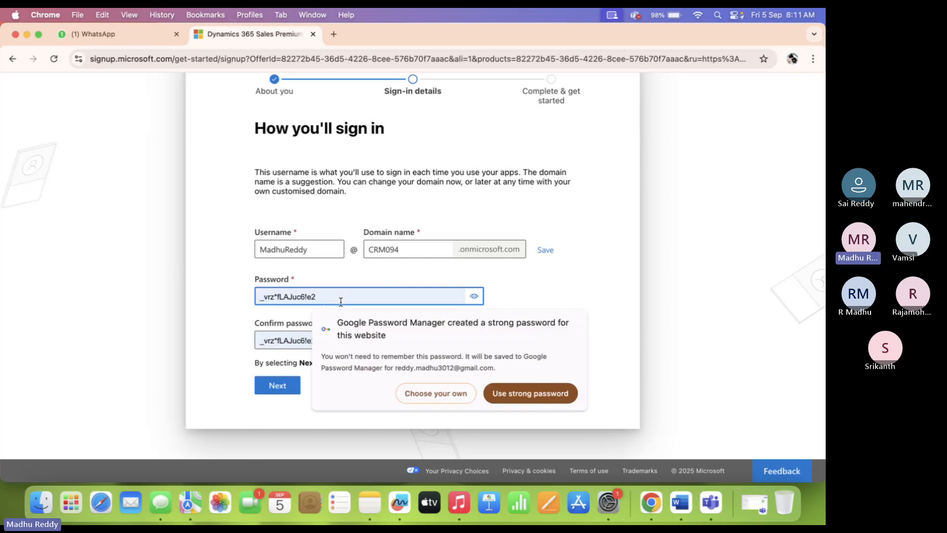
pyautogui.click(408, 250)
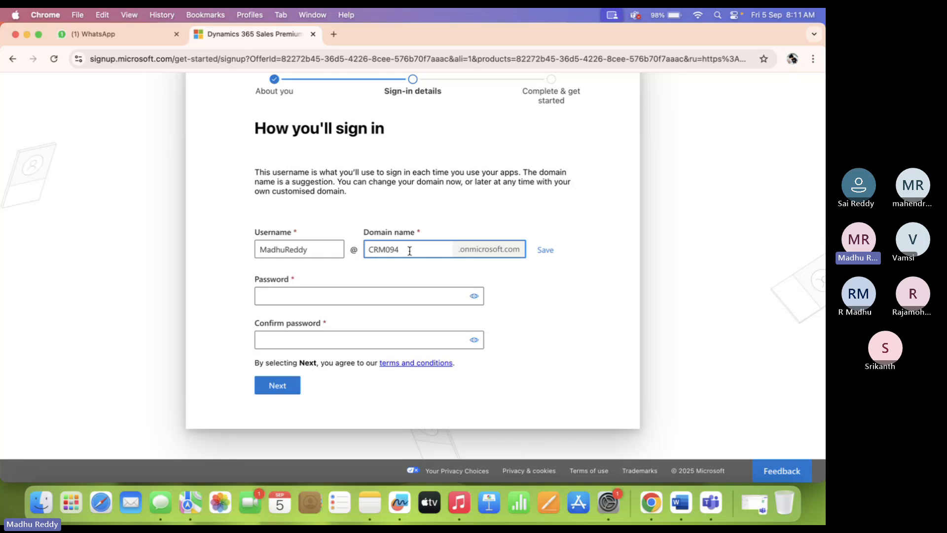
pyautogui.doubleClick(393, 251)
pyautogui.press('BackSpace')
pyautogui.write('tA')
pyautogui.press('BackSpace')
pyautogui.press('BackSpace')
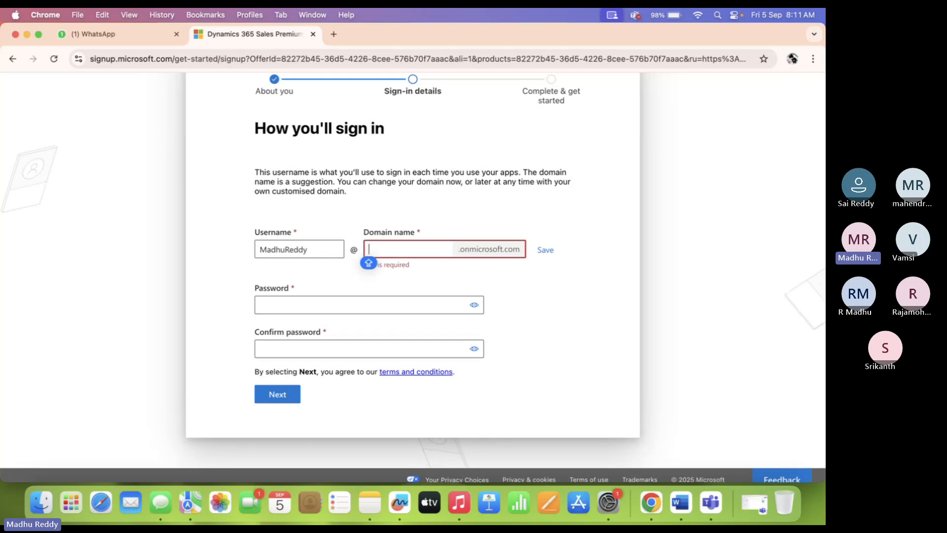
pyautogui.write('Tata')
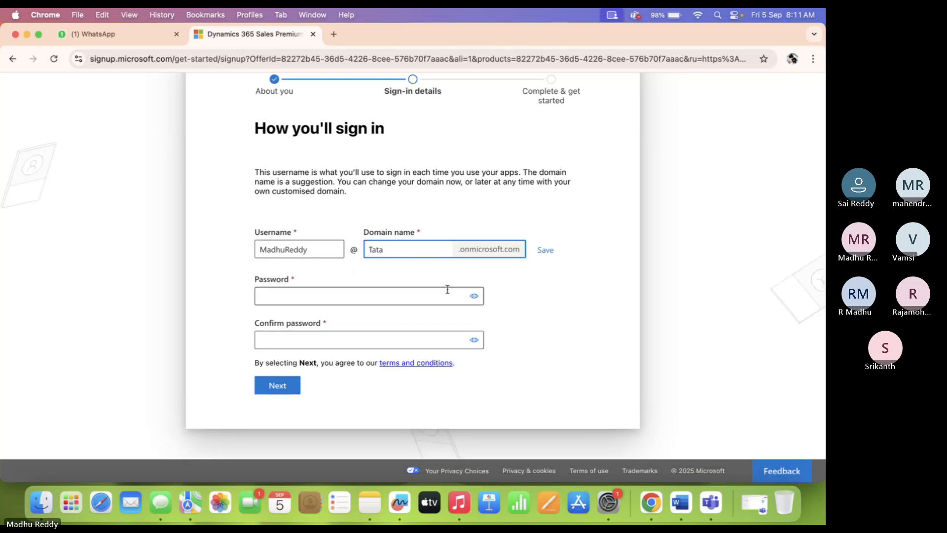
# Step: Enter and confirm the account password, then submit the sign-in details
pyautogui.press('Tab')
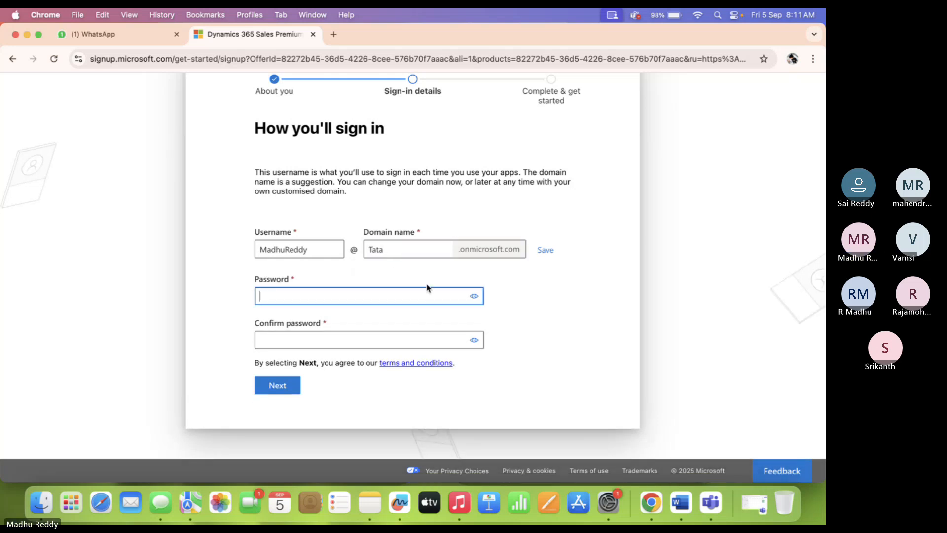
pyautogui.write('•••••')
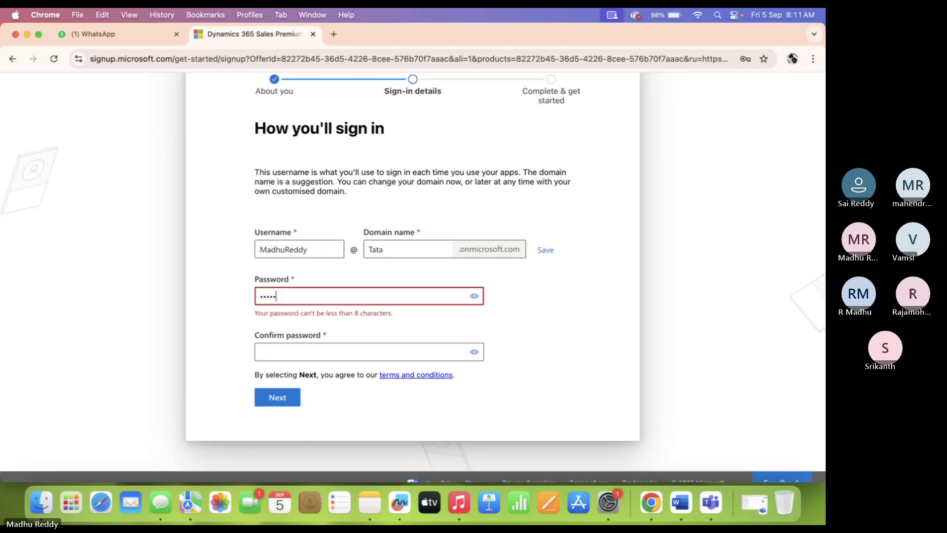
pyautogui.write('•••••••')
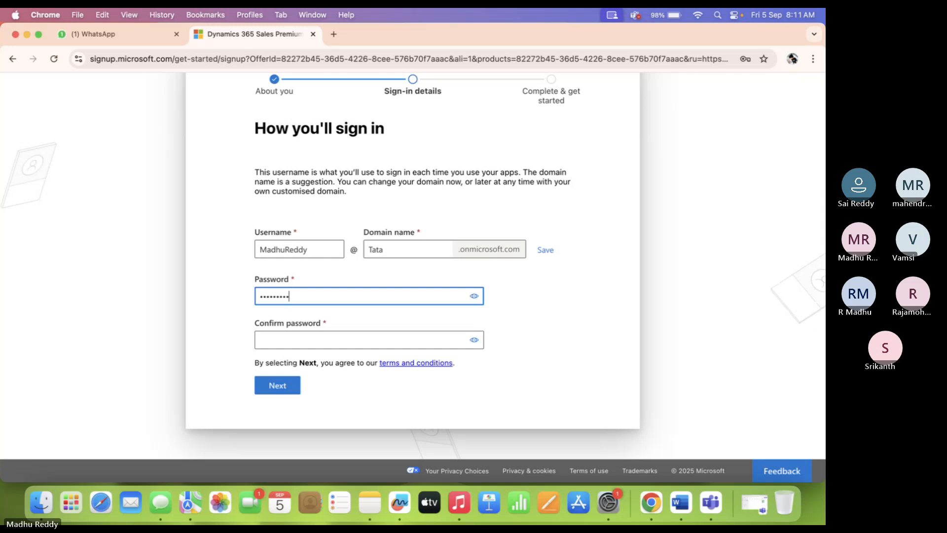
pyautogui.click(318, 345)
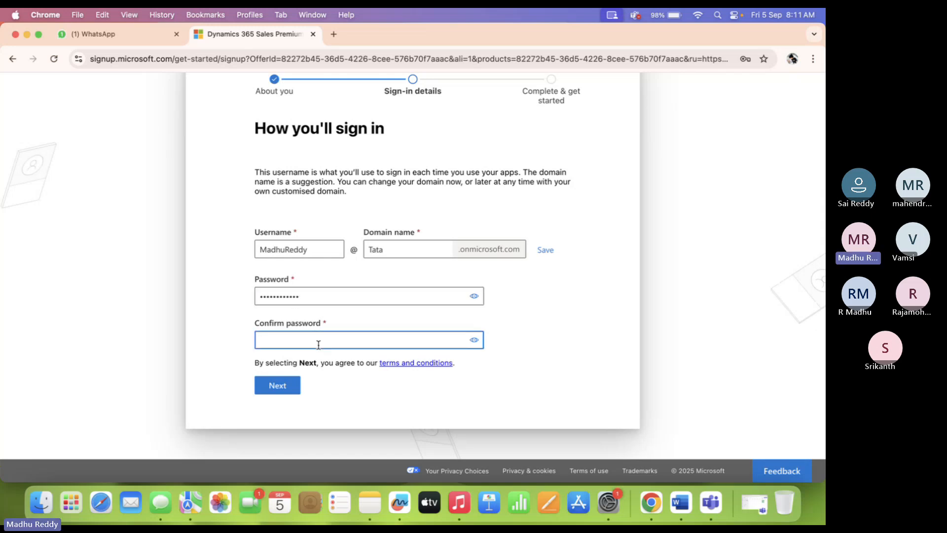
pyautogui.write('••••••••••••')
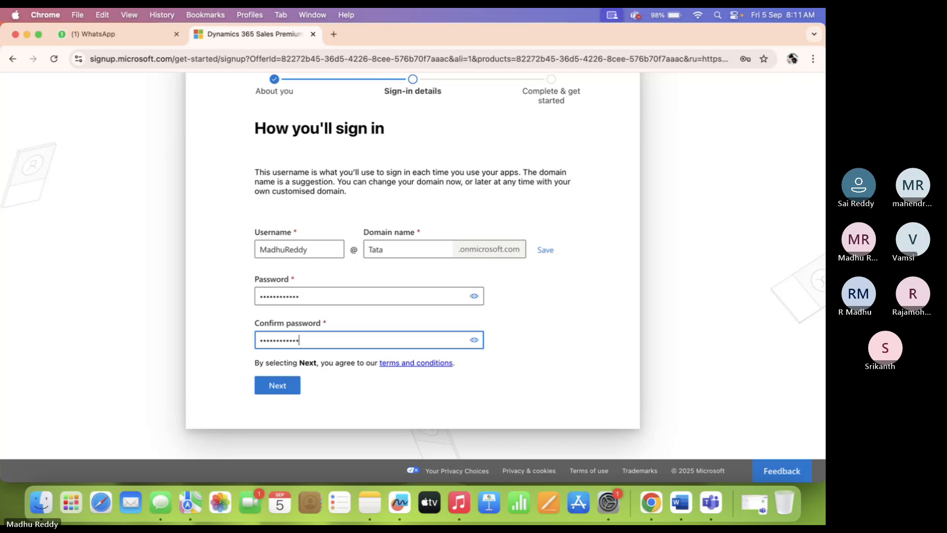
pyautogui.click(276, 386)
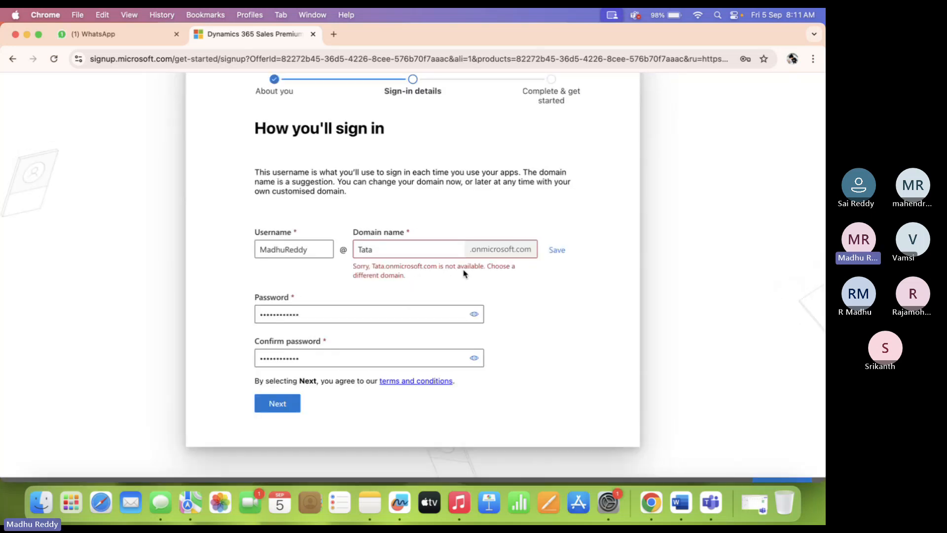
# Step: Retry with domain Tata123, then Tata1291 after each proves unavailable
pyautogui.click(380, 250)
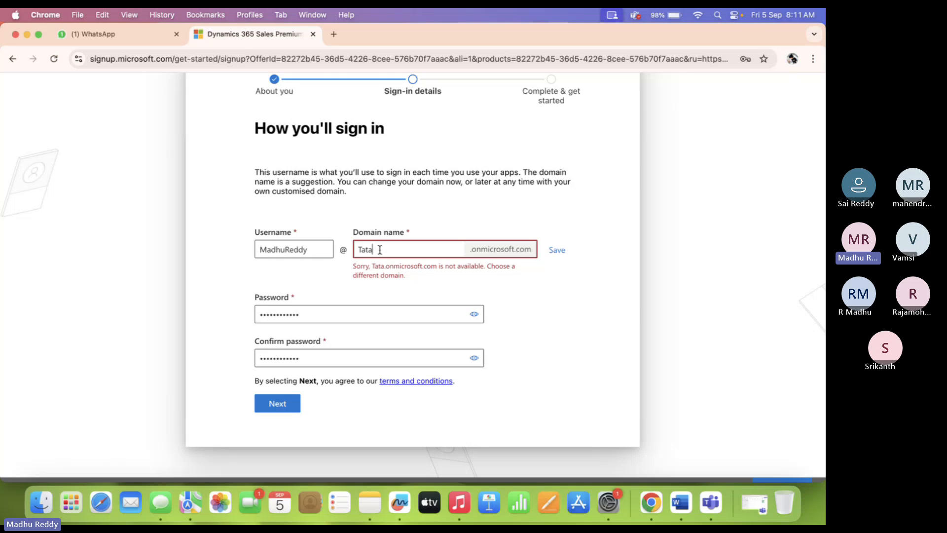
pyautogui.write('123')
pyautogui.click(326, 284)
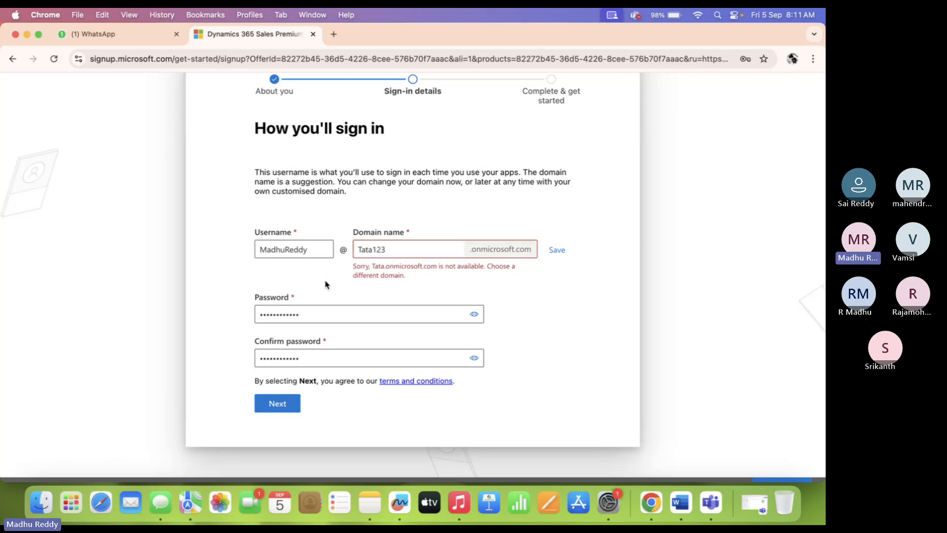
pyautogui.click(280, 404)
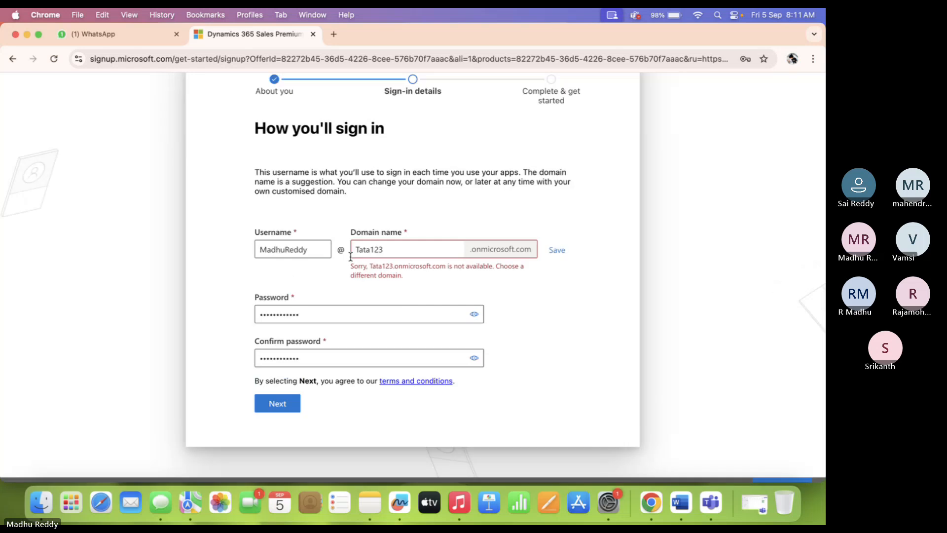
pyautogui.click(392, 248)
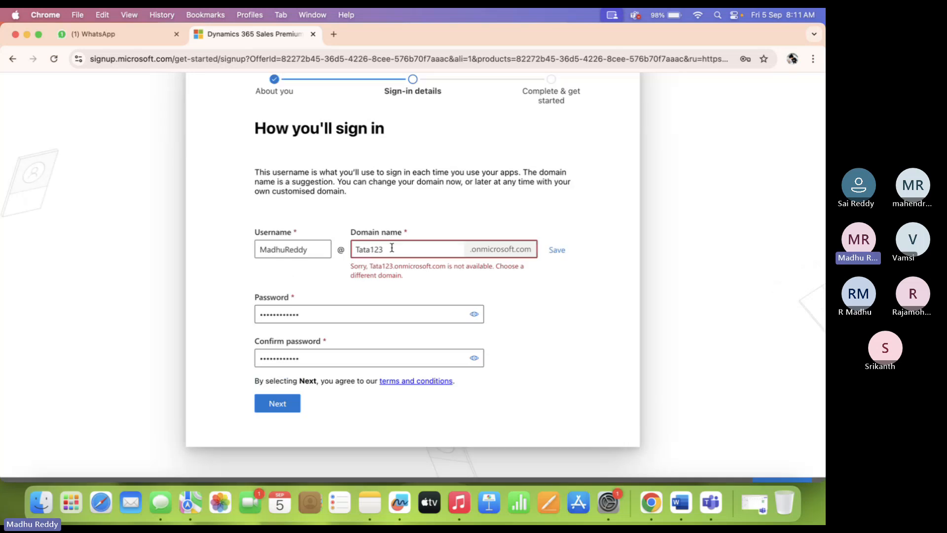
pyautogui.press('BackSpace')
pyautogui.press('BackSpace')
pyautogui.press('BackSpace')
pyautogui.write('1291')
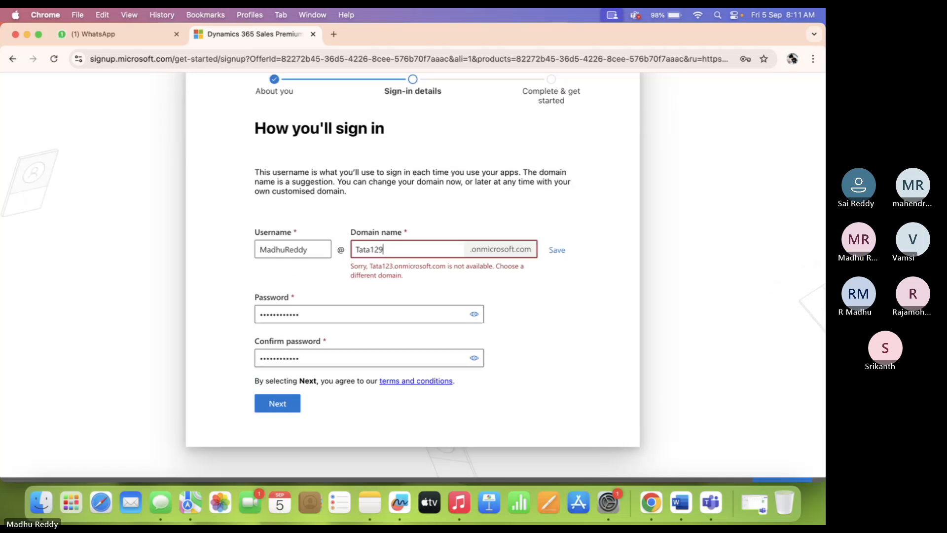
pyautogui.click(281, 404)
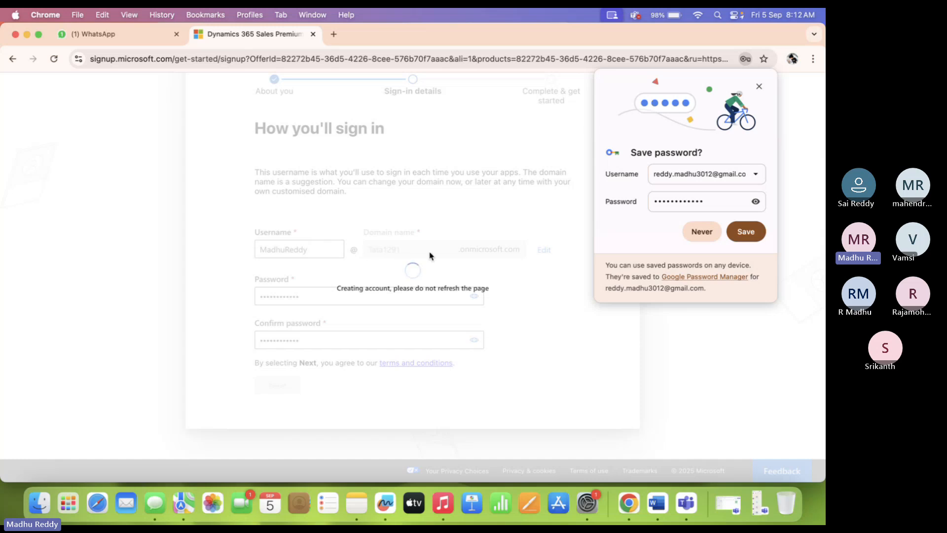
# Step: Save the password in the browser, then enter the first address line and town
pyautogui.click(744, 231)
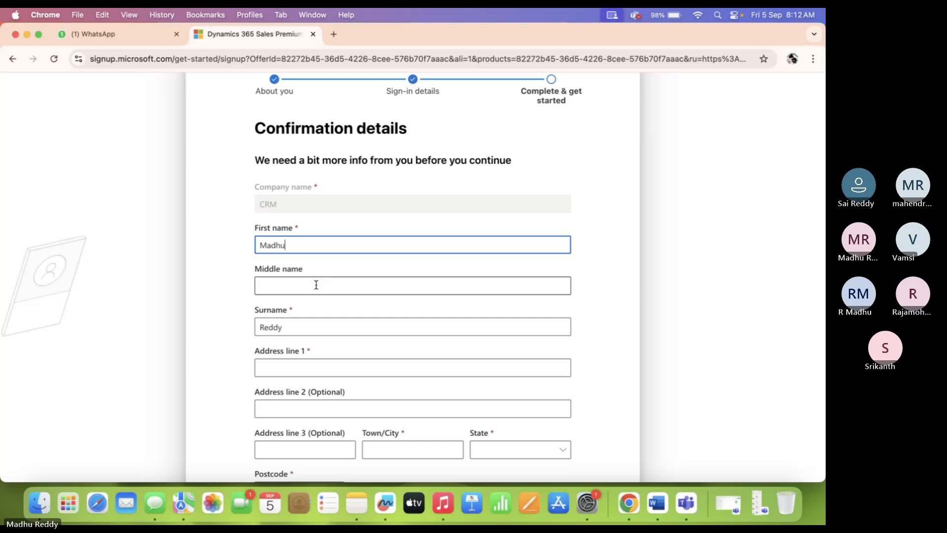
pyautogui.scroll(-2, 316, 284)
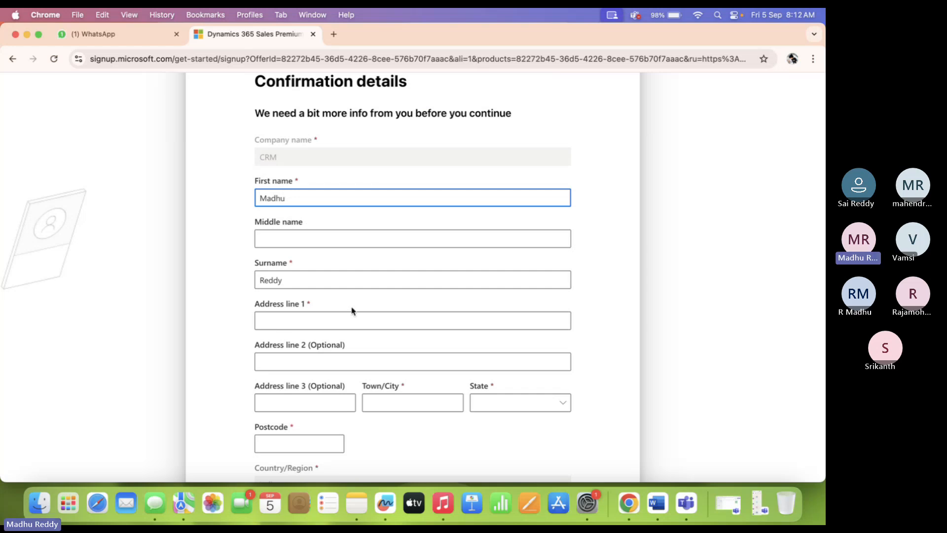
pyautogui.click(347, 318)
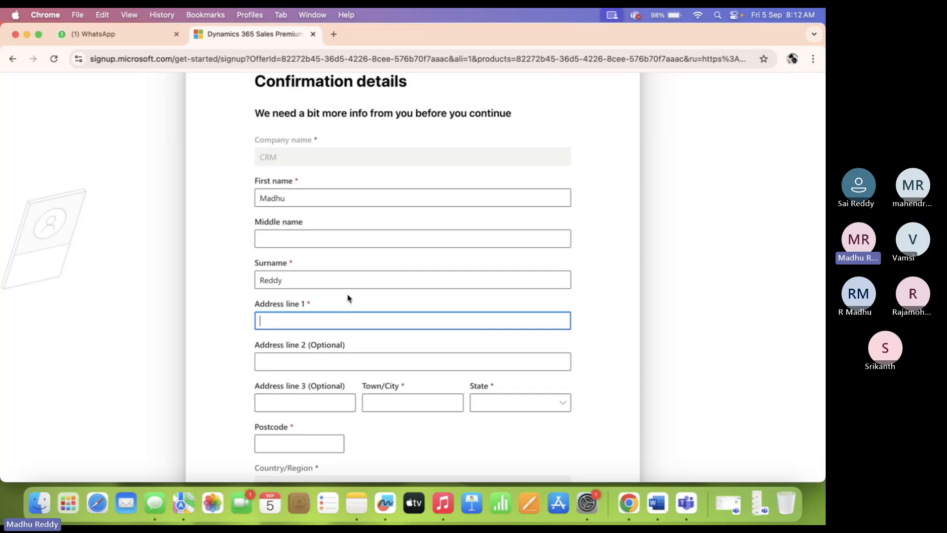
pyautogui.scroll(-1, 351, 299)
pyautogui.write('Kadapa')
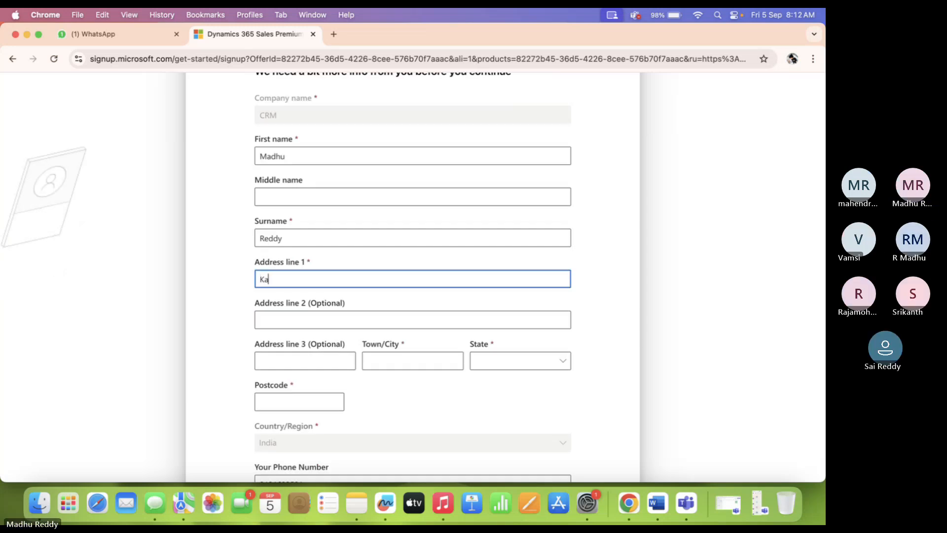
pyautogui.click(412, 359)
pyautogui.write('Kadapa')
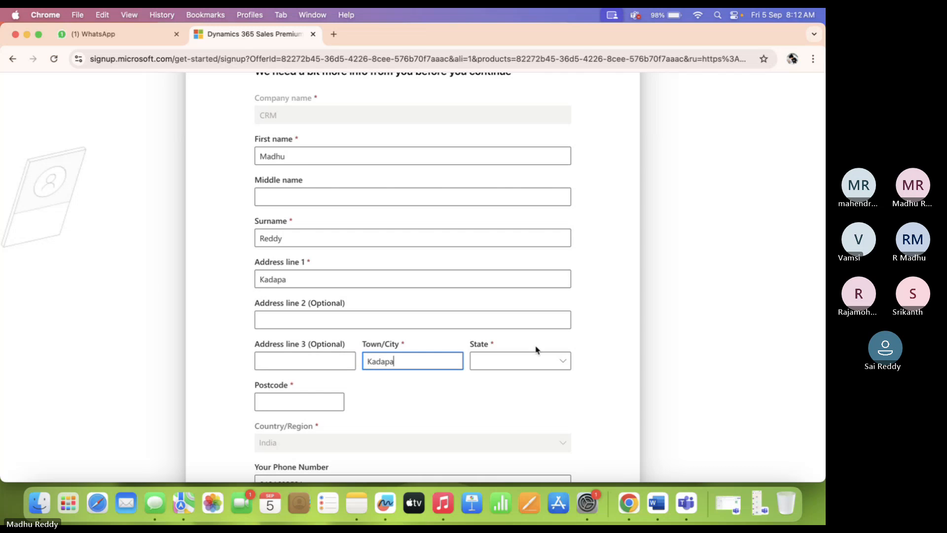
# Step: Choose Andhra Pradesh as the state, enter the postcode, and save the organisation details
pyautogui.click(536, 366)
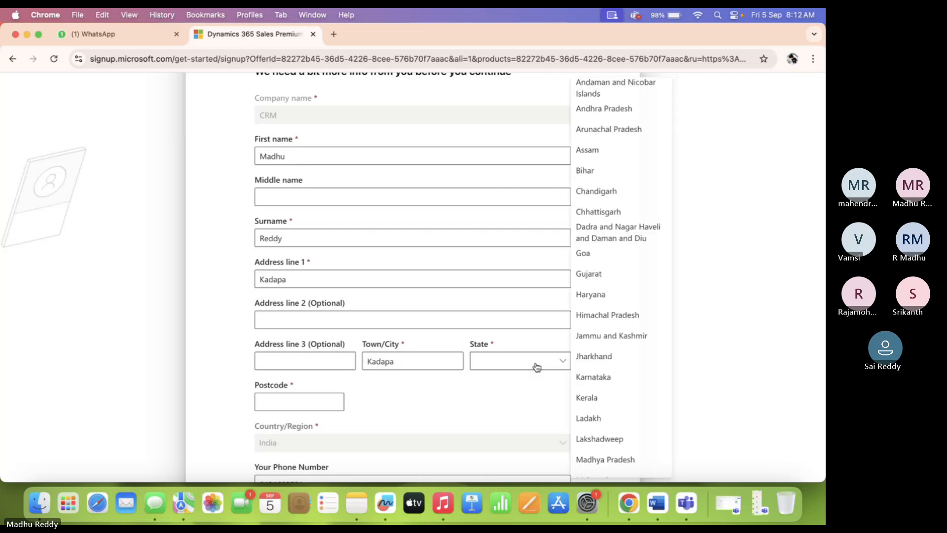
pyautogui.click(614, 117)
pyautogui.click(285, 405)
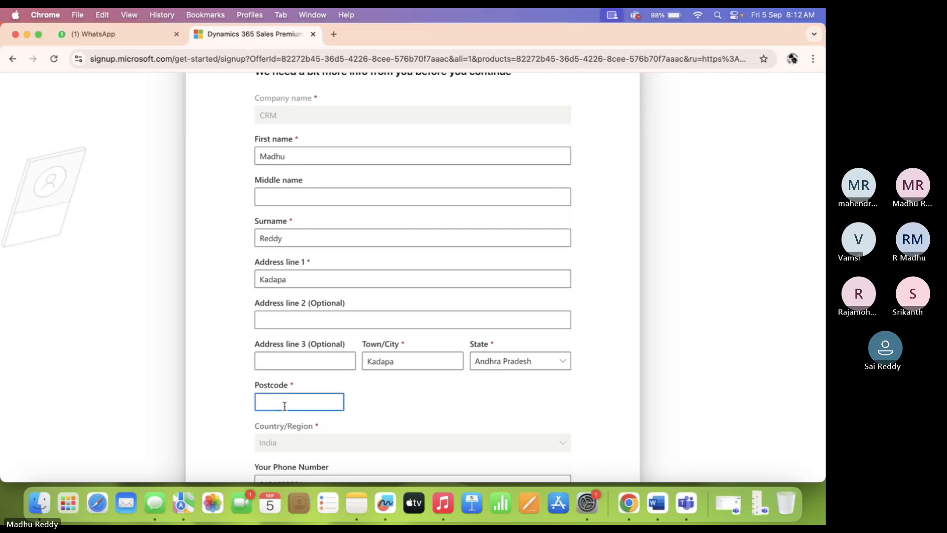
pyautogui.write('516501')
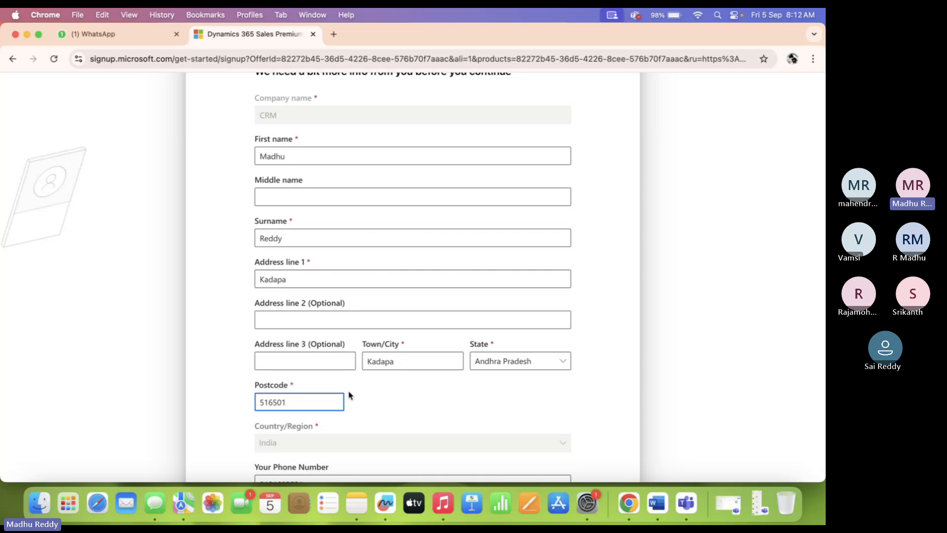
pyautogui.scroll(-3, 349, 393)
pyautogui.scroll(-2, 381, 346)
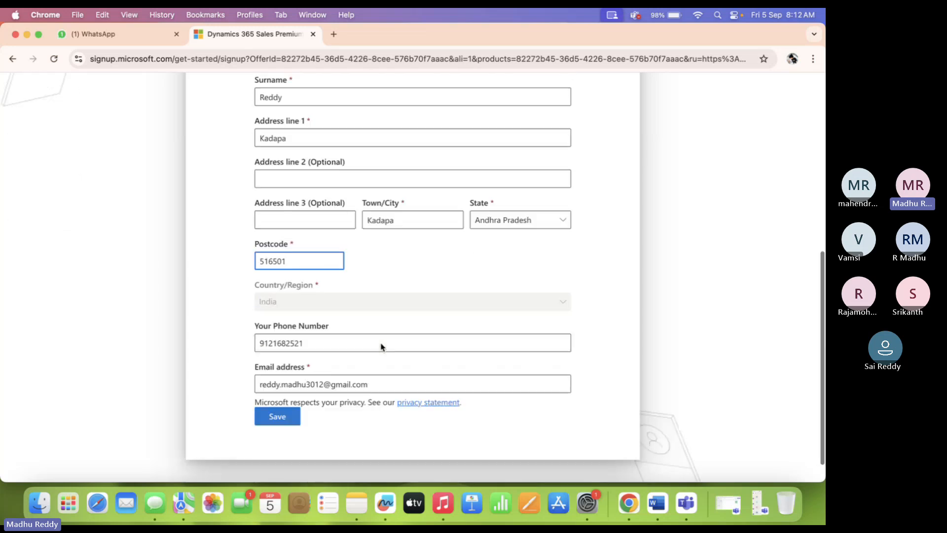
pyautogui.click(283, 406)
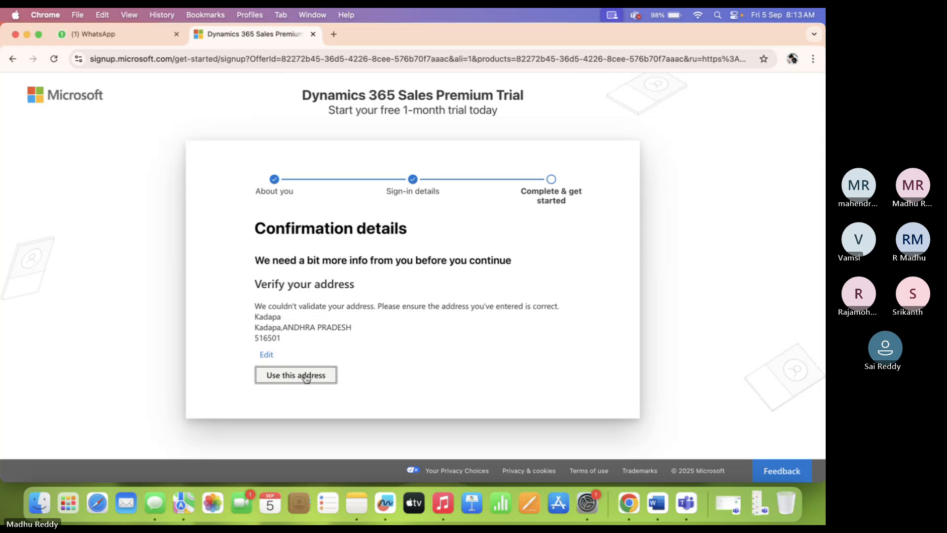
# Step: Keep the address as entered and type the PAN registration number
pyautogui.click(306, 376)
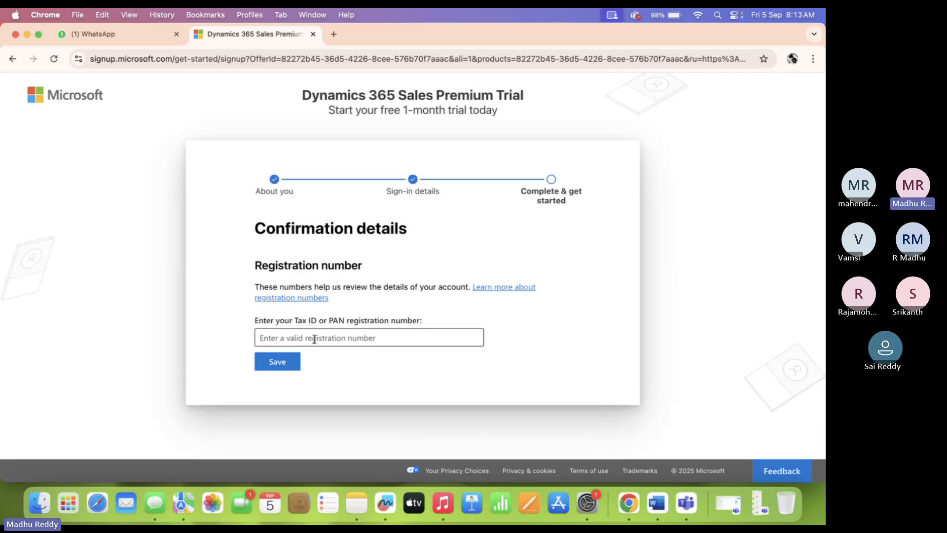
pyautogui.click(314, 339)
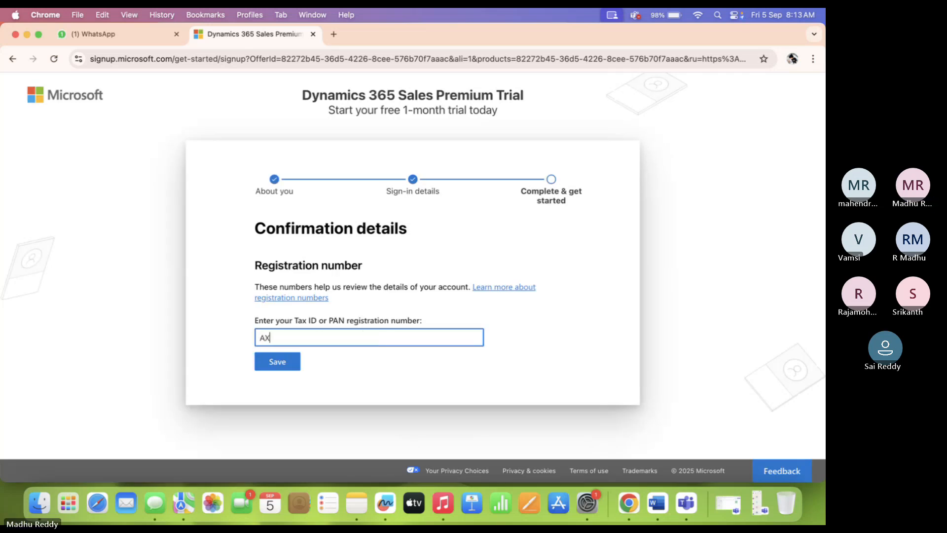
# Step: Save the registration number, check the account status, and switch to the other organisation account
pyautogui.click(276, 363)
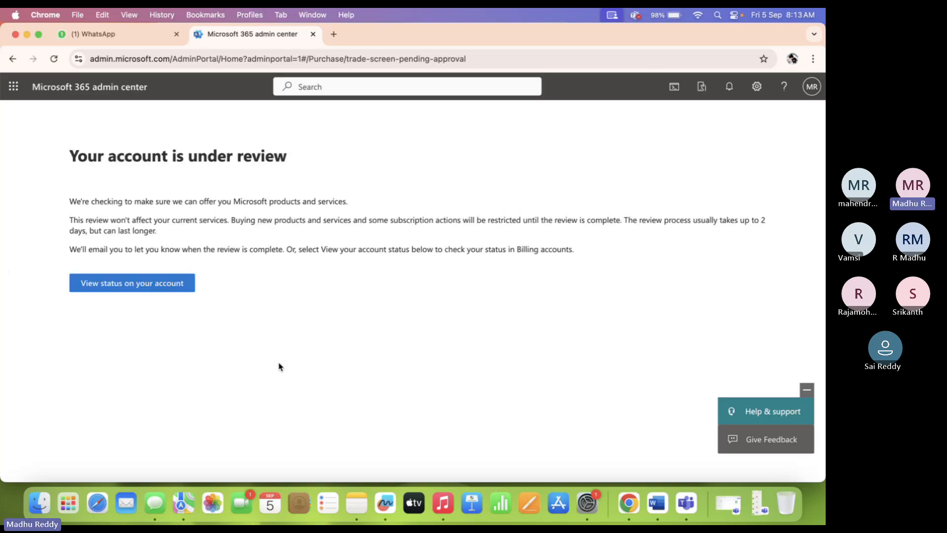
pyautogui.click(133, 283)
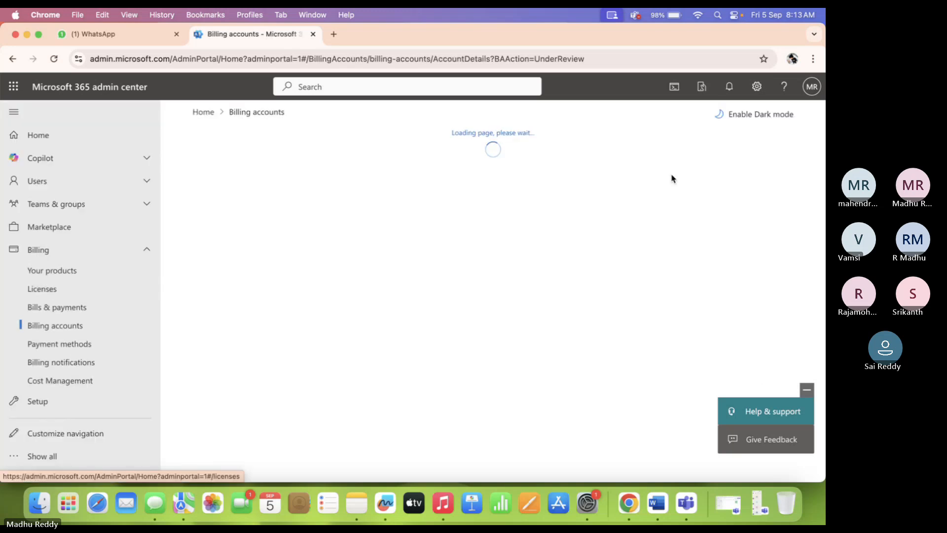
pyautogui.click(807, 101)
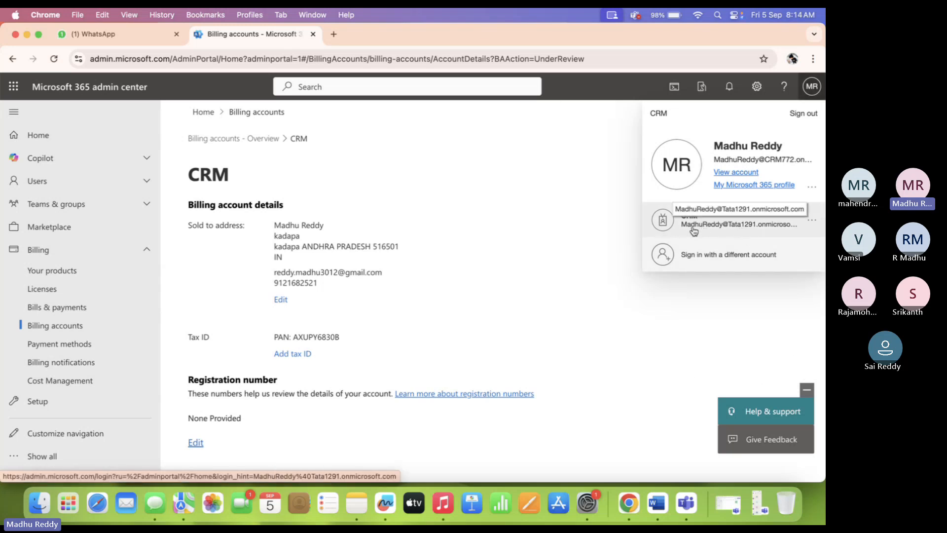
pyautogui.click(728, 230)
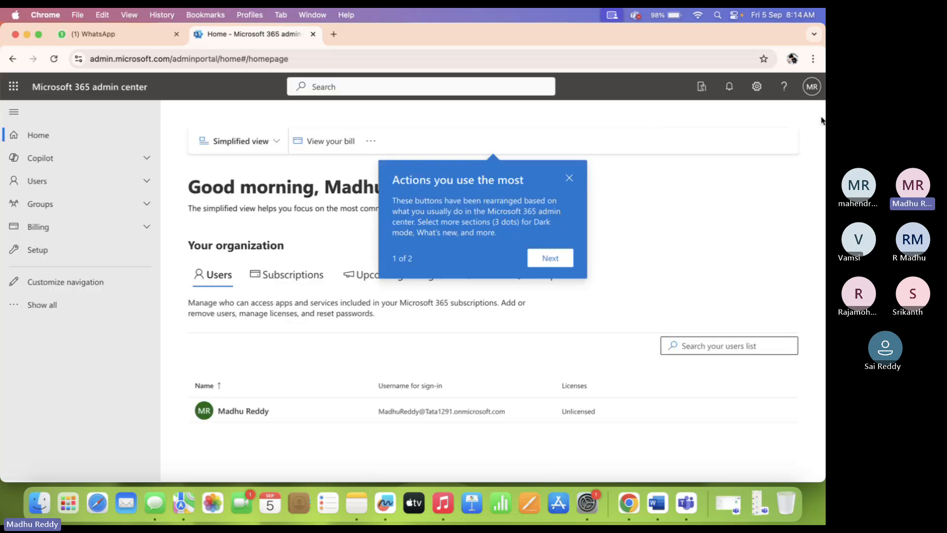
# Step: Copy the account's sign-in address and open the CRM Credentials note
pyautogui.click(812, 93)
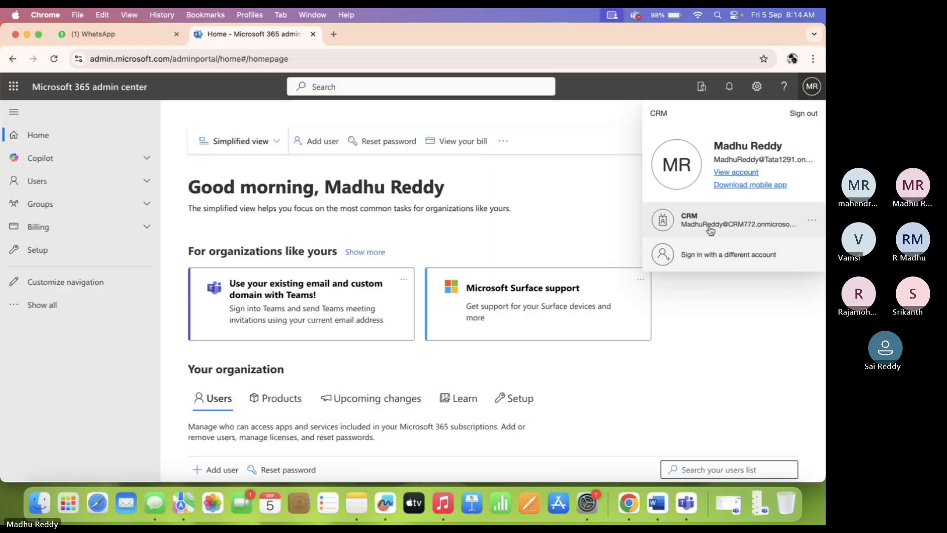
pyautogui.moveTo(713, 160); pyautogui.dragTo(823, 162)
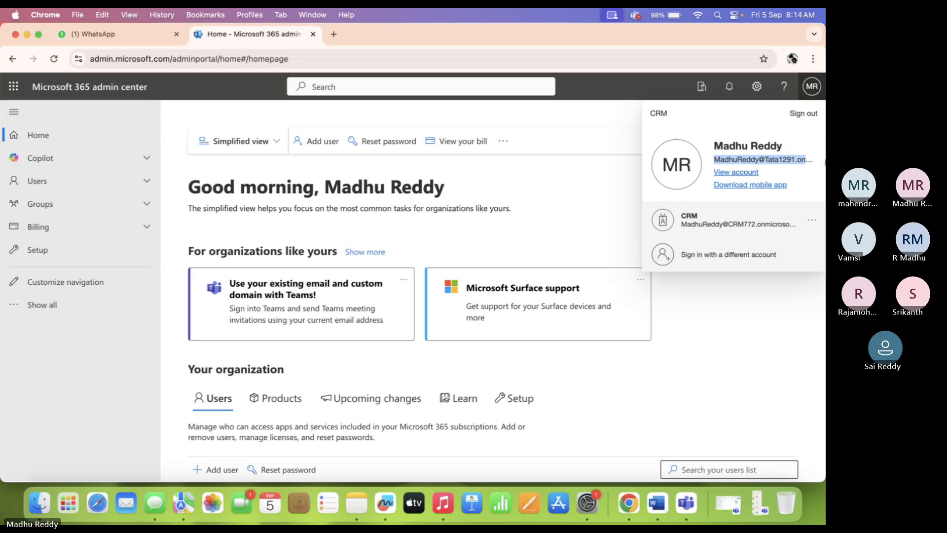
pyautogui.click(355, 472)
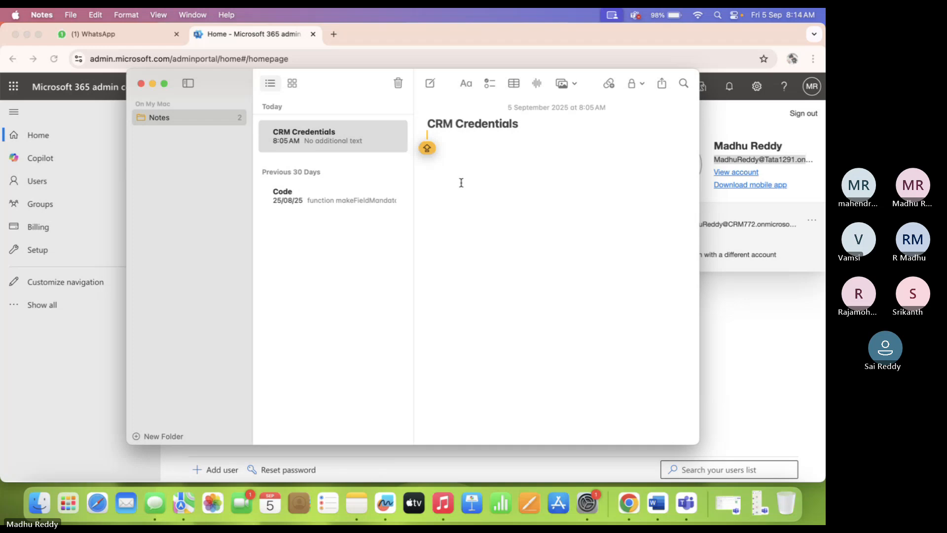
# Step: Paste the sign-in address into the note, fixing the domain ending to lowercase 'soft.com'
pyautogui.press('super+v')
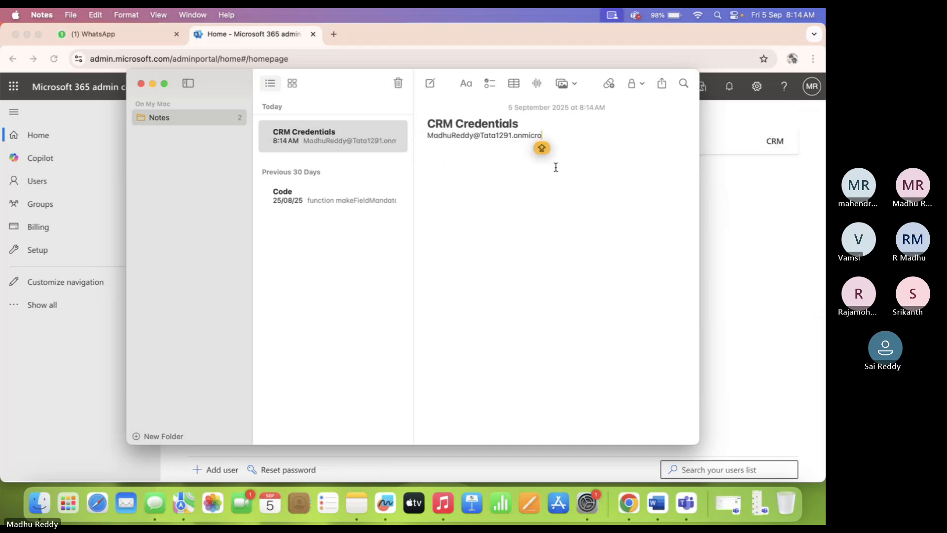
pyautogui.write('SOFT')
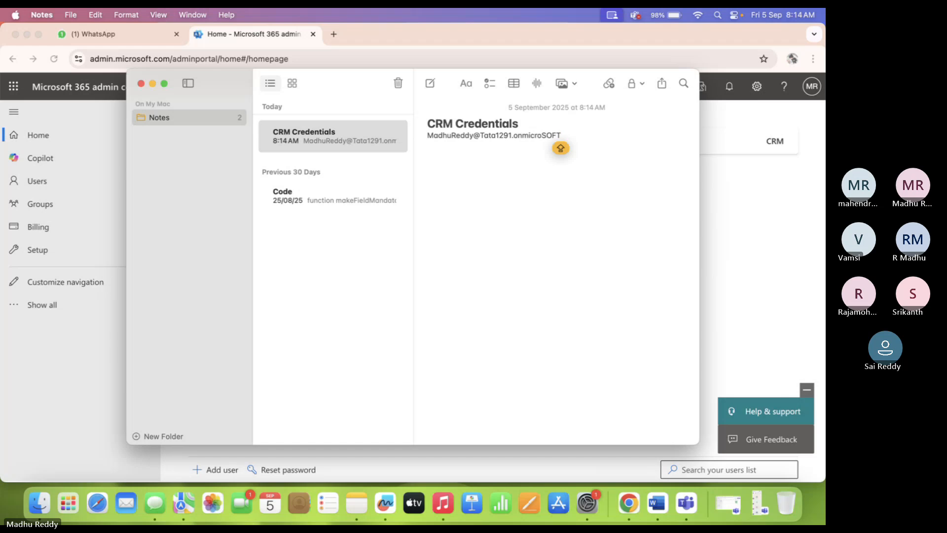
pyautogui.write('.COM')
pyautogui.press('BackSpace')
pyautogui.press('BackSpace')
pyautogui.press('BackSpace')
pyautogui.press('BackSpace')
pyautogui.press('BackSpace')
pyautogui.press('BackSpace')
pyautogui.press('BackSpace')
pyautogui.press('BackSpace')
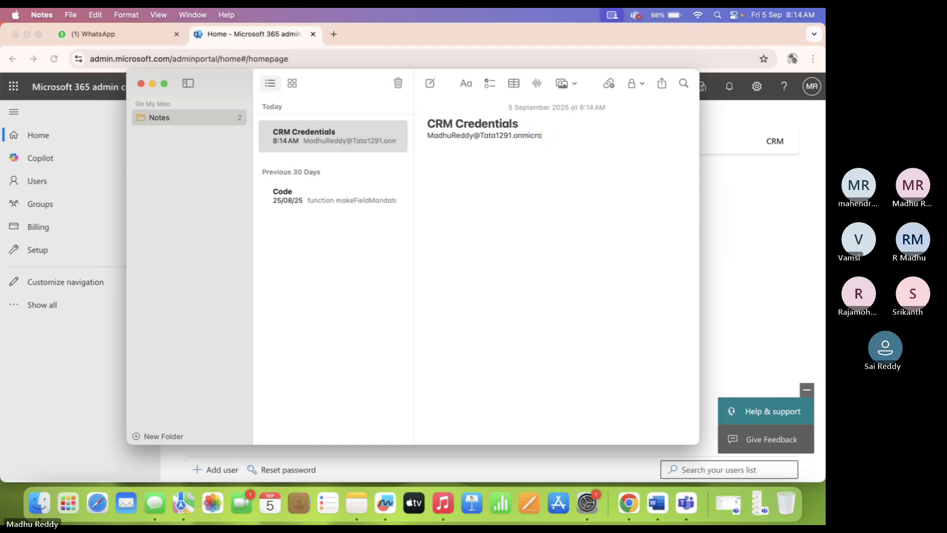
pyautogui.write('soft.com')
# Step: Load admin.powerplatform.microsoft.com in a new Chrome tab
pyautogui.press('super+Tab')
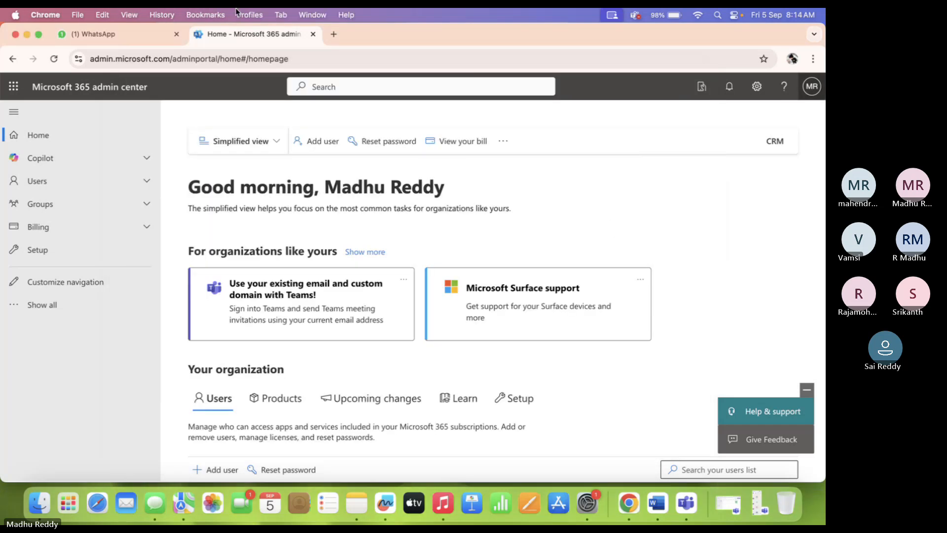
pyautogui.click(335, 36)
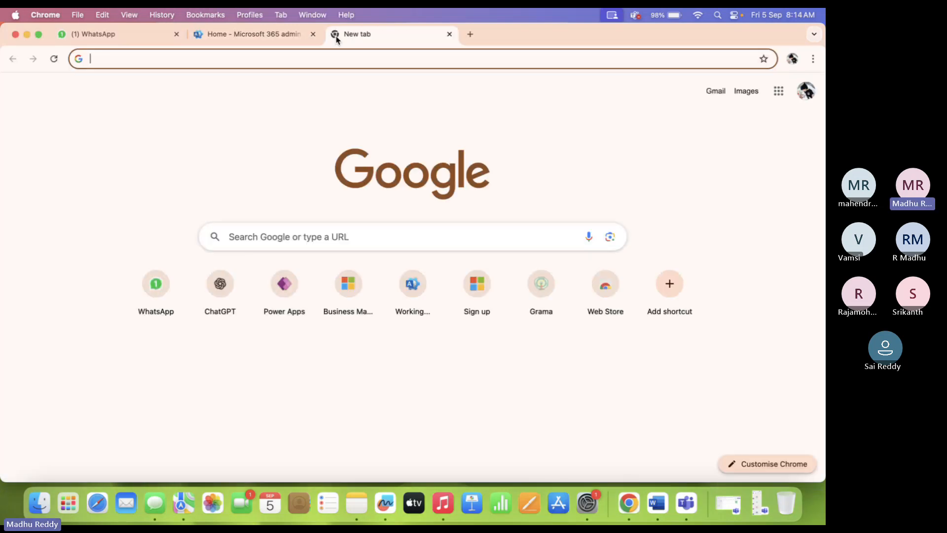
pyautogui.click(331, 60)
pyautogui.write('ad')
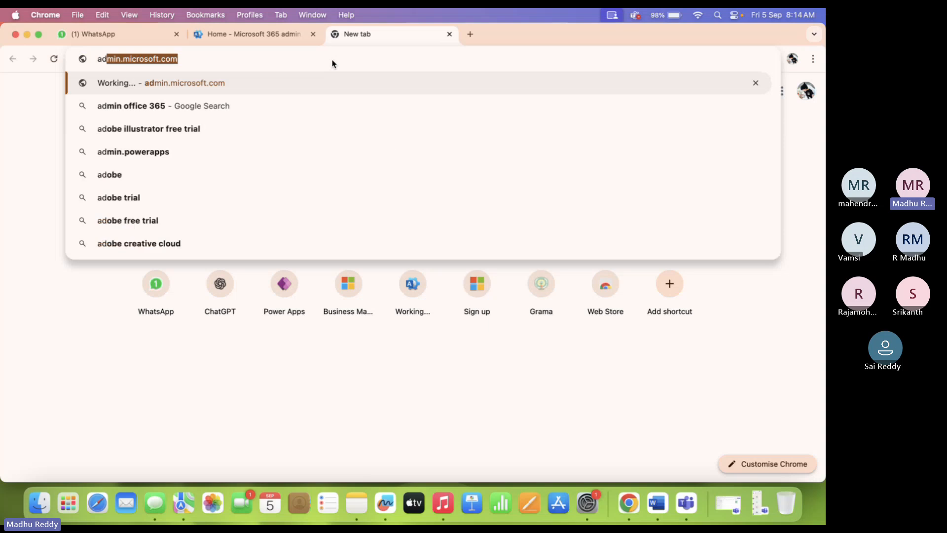
pyautogui.write('min.powero')
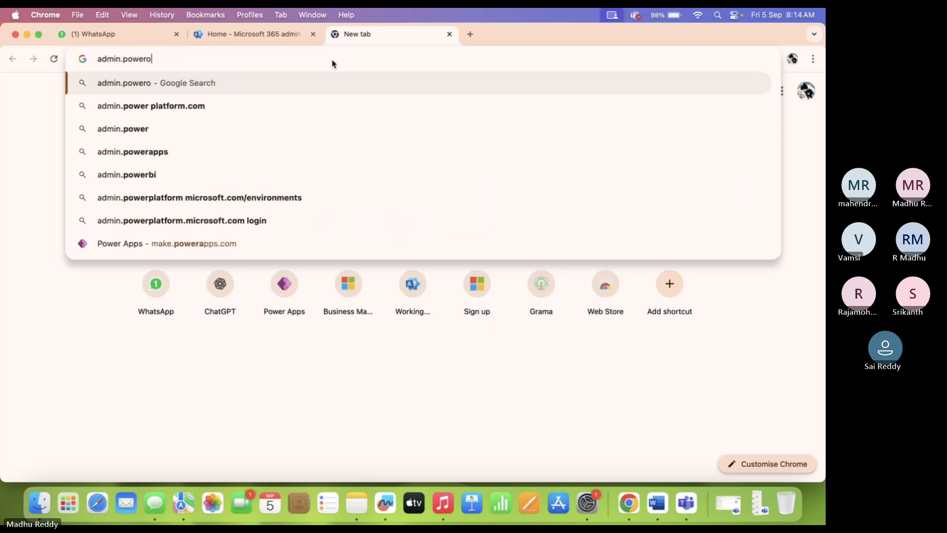
pyautogui.press('BackSpace')
pyautogui.write('platform.')
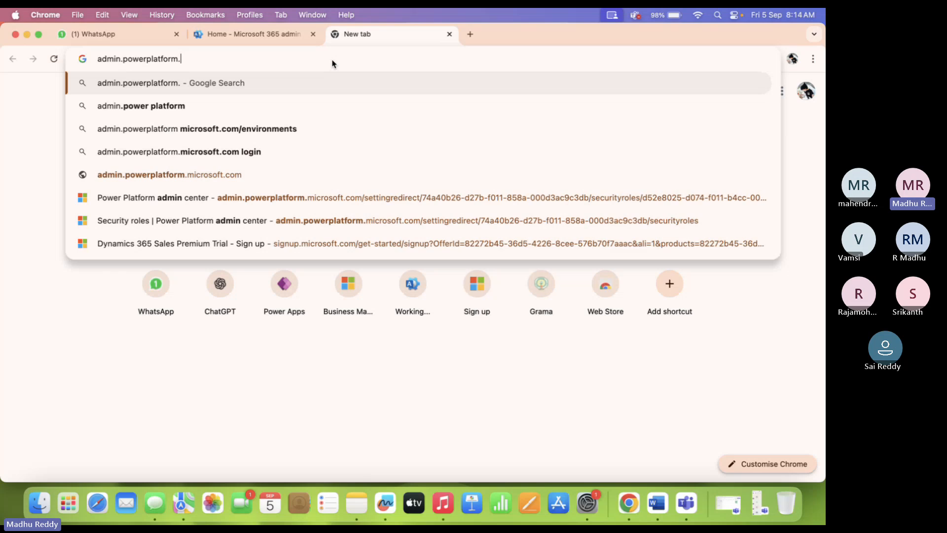
pyautogui.write('microsoft.com')
pyautogui.press('Return')
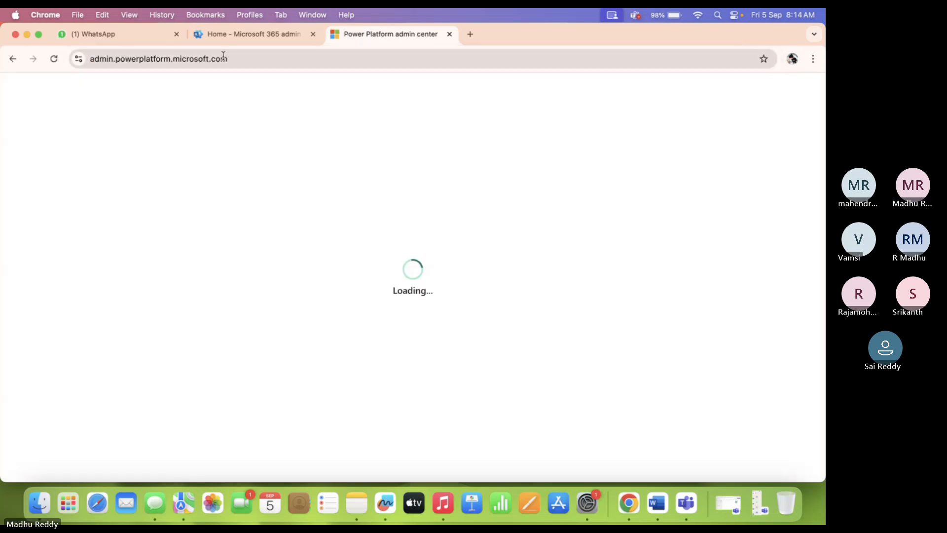
pyautogui.click(223, 57)
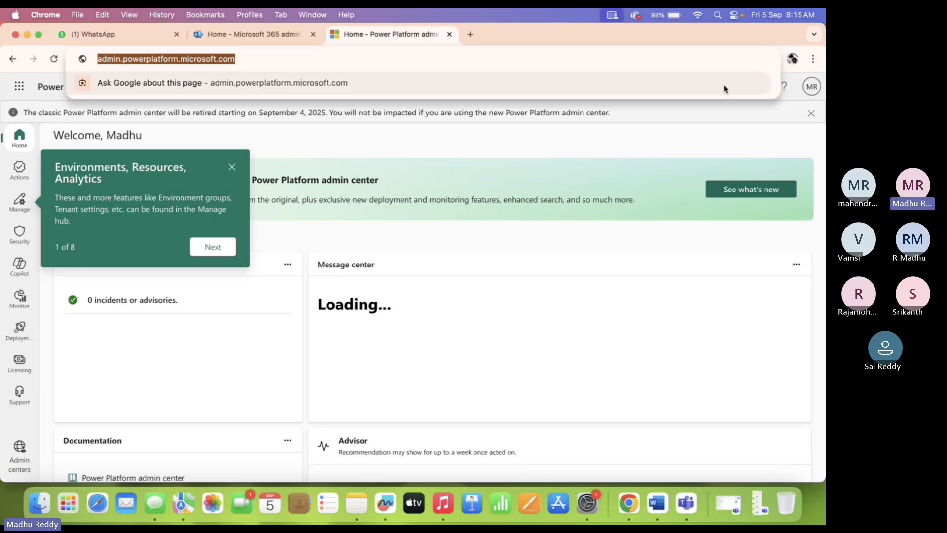
# Step: Check the CRM Training Session meeting details in Microsoft Teams
pyautogui.click(813, 58)
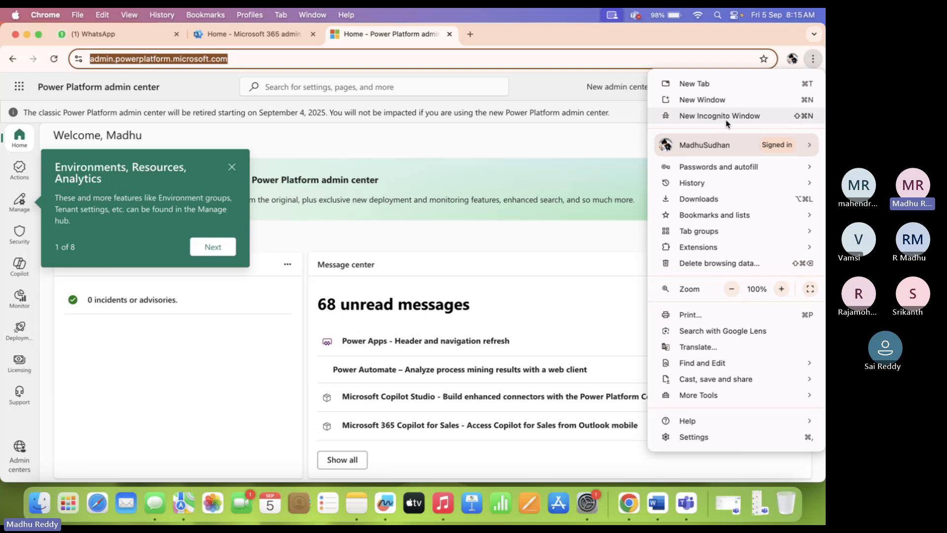
pyautogui.click(726, 117)
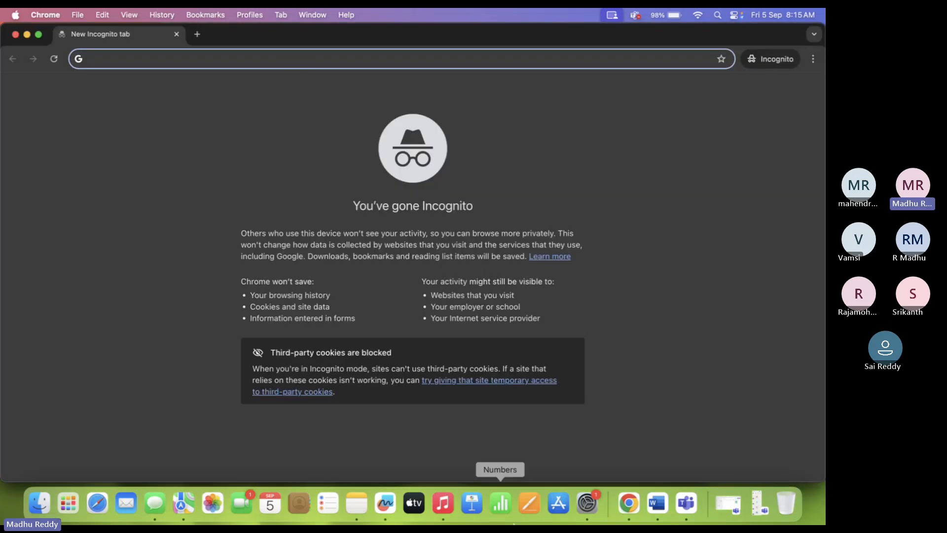
pyautogui.click(686, 503)
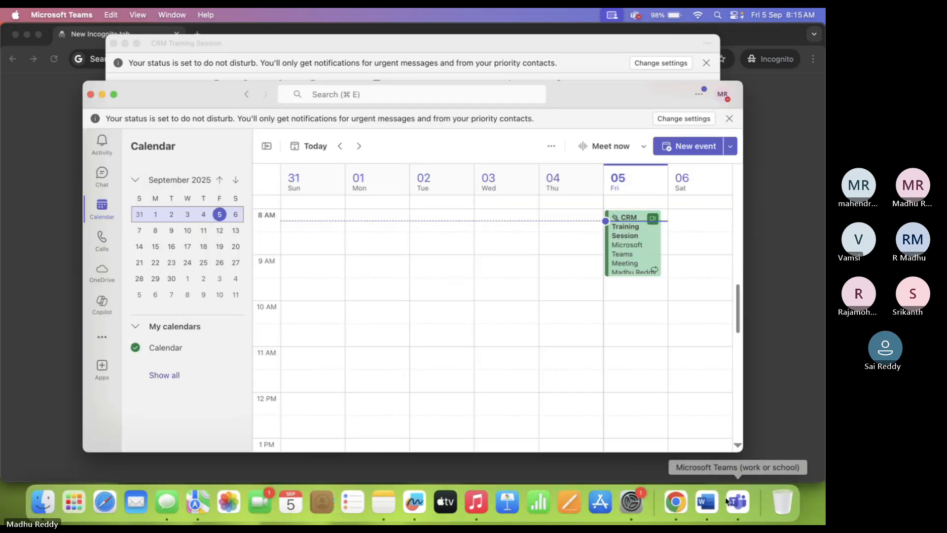
pyautogui.click(628, 247)
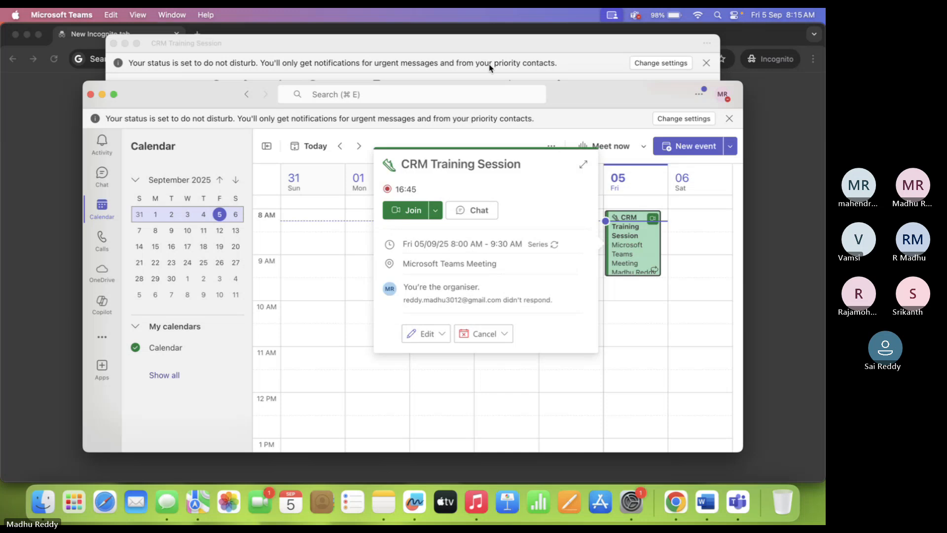
pyautogui.click(487, 48)
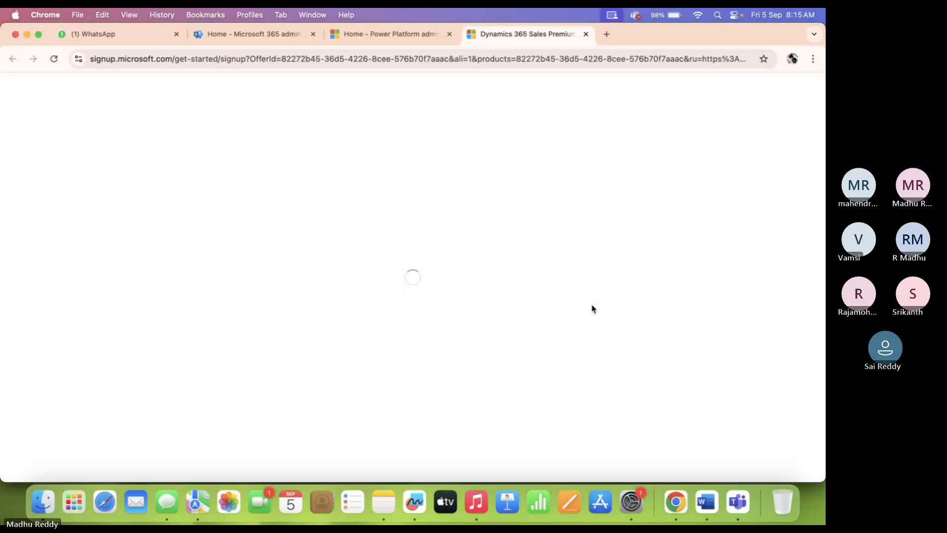
# Step: Select the Dynamics 365 Sales trial signup address and bring up Chrome's main menu
pyautogui.click(430, 64)
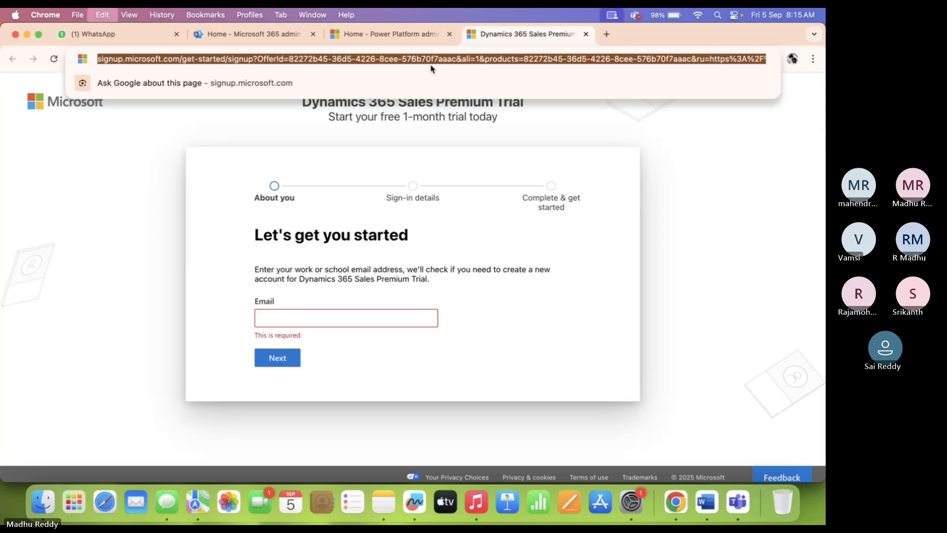
pyautogui.click(631, 418)
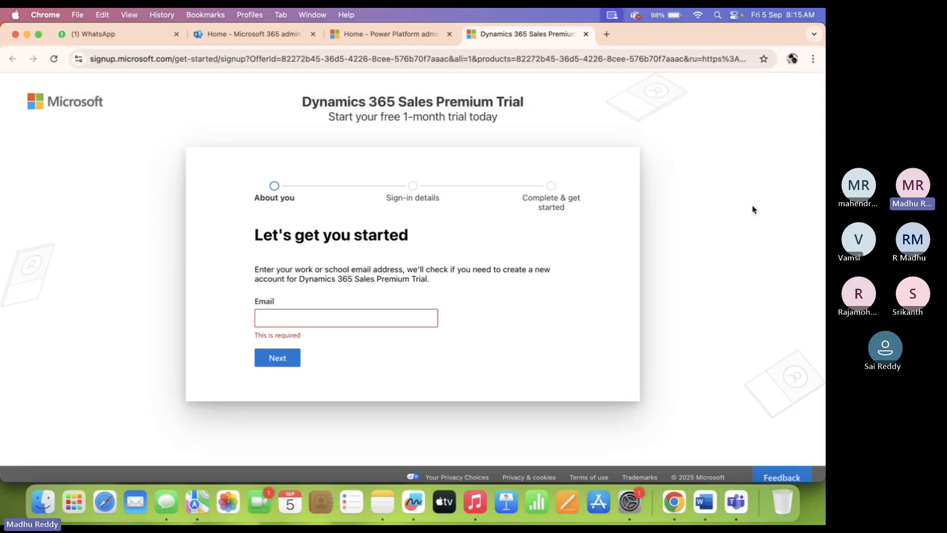
pyautogui.click(813, 62)
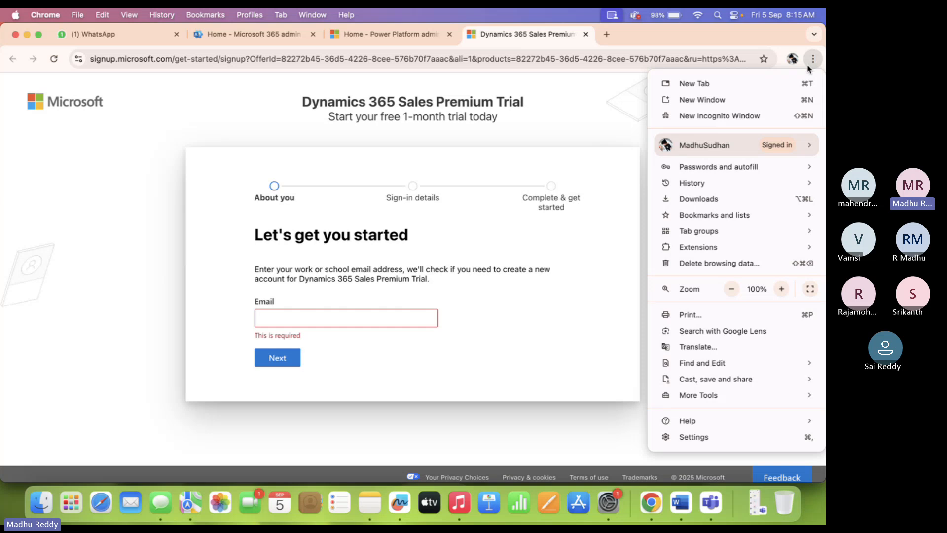
# Step: Open the trial signup in an incognito window and submit the user's email address
pyautogui.click(725, 117)
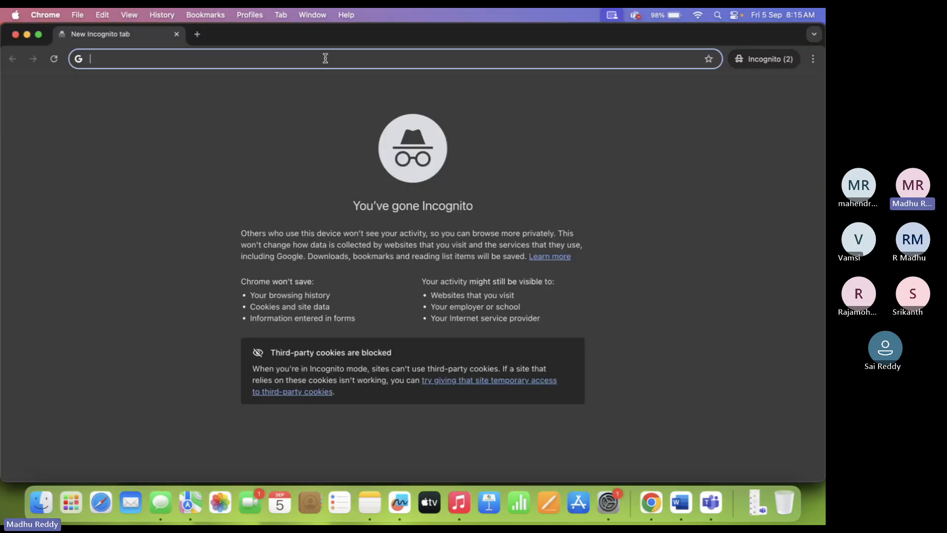
pyautogui.write('https://signup.microsoft.com/get-started/signup?OfferId=82272b45-36d5-4226-8cee-576b70f7aaac&ali=1&products=82272b45-36d5-4226-8cee-576b70f7aaac&ru=https%3A%2F%2Fadmin.powerplatform.microsoft.com%2Fenvironments%3Fopen%3Dnew%26type%3DTrial%26template%3DD365_SalesPremiumTrial')
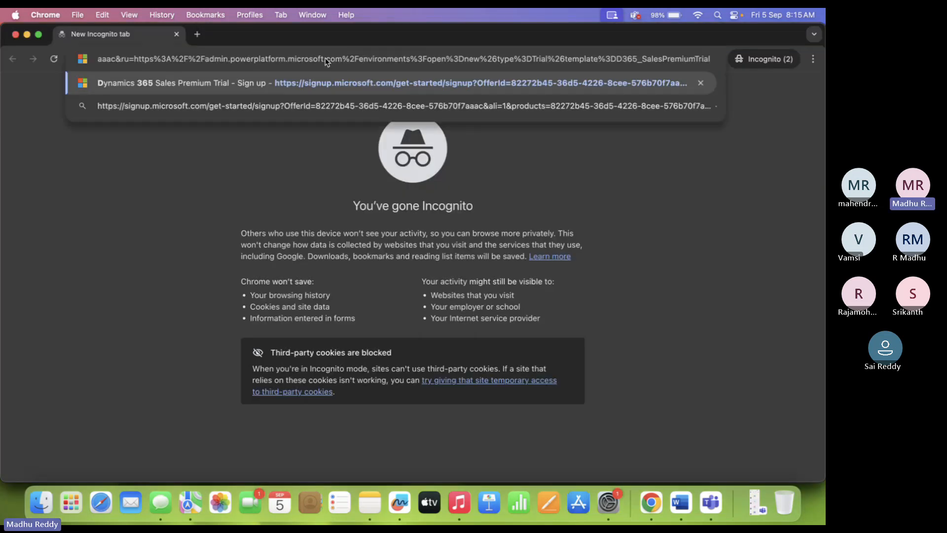
pyautogui.press('Return')
pyautogui.click(356, 321)
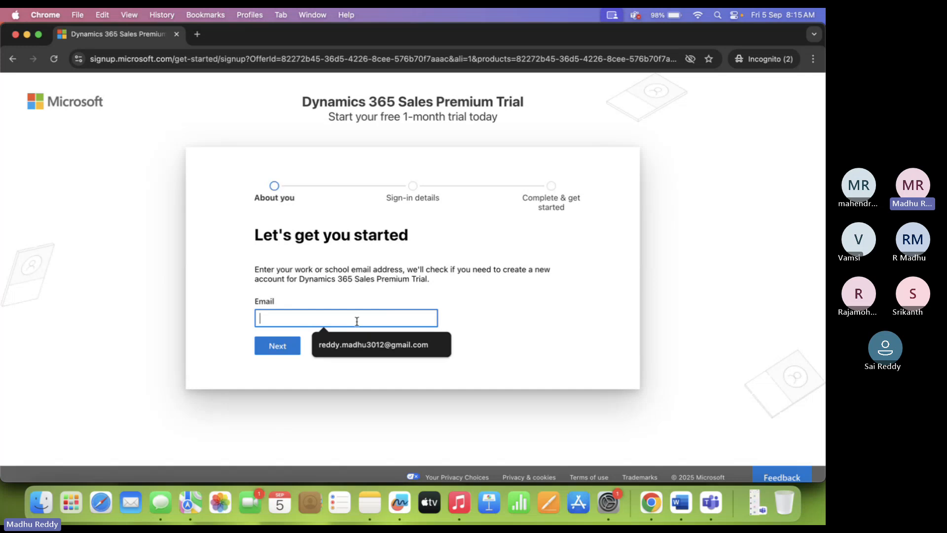
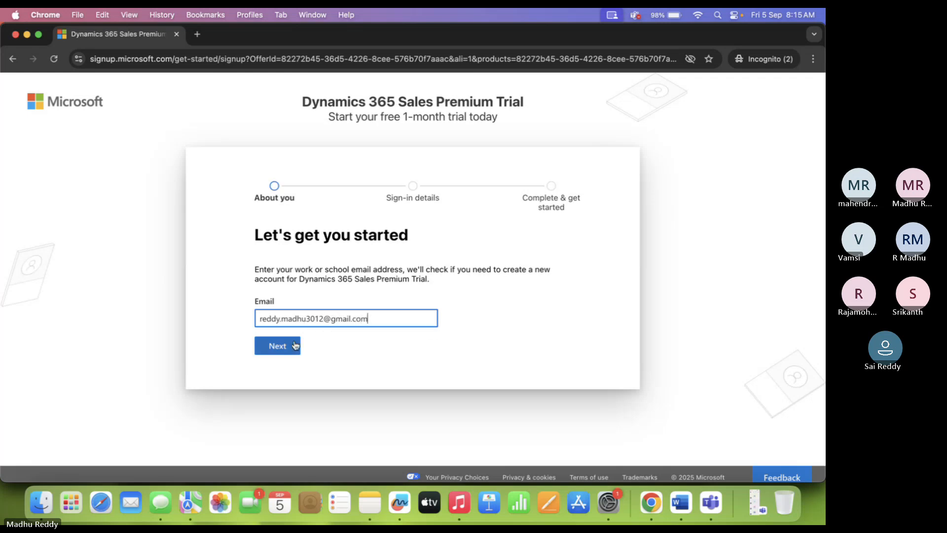
pyautogui.click(295, 344)
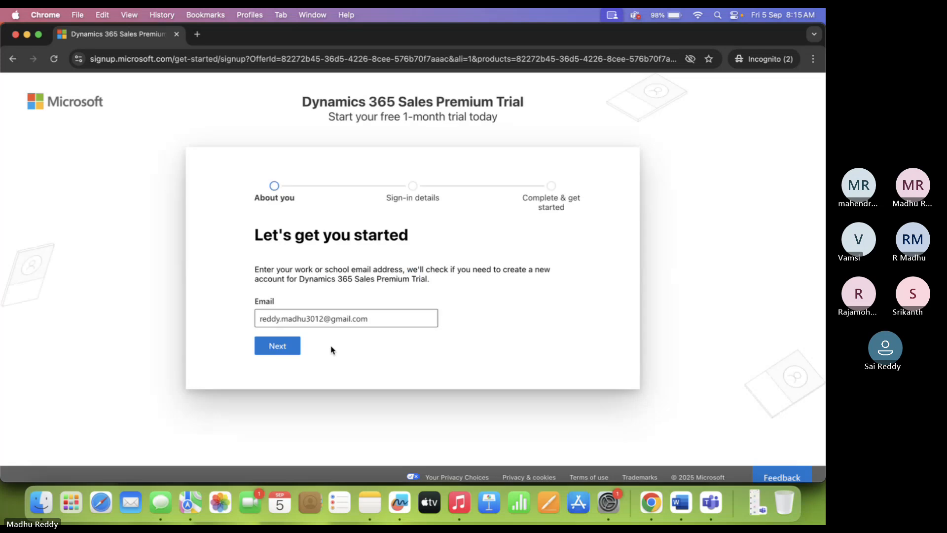
# Step: Rotate the puzzle animal to the matching direction and submit to pass the robot check
pyautogui.click(448, 286)
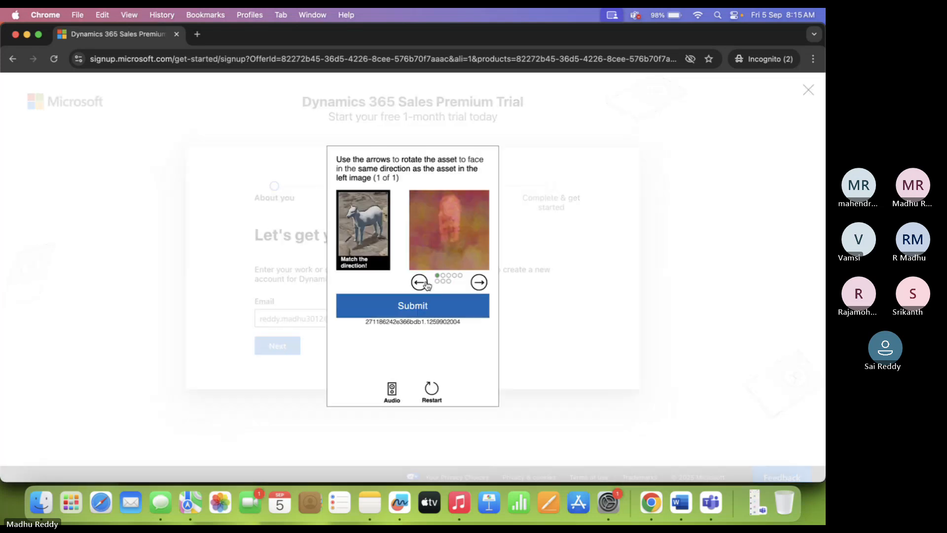
pyautogui.click(478, 287)
pyautogui.click(479, 284)
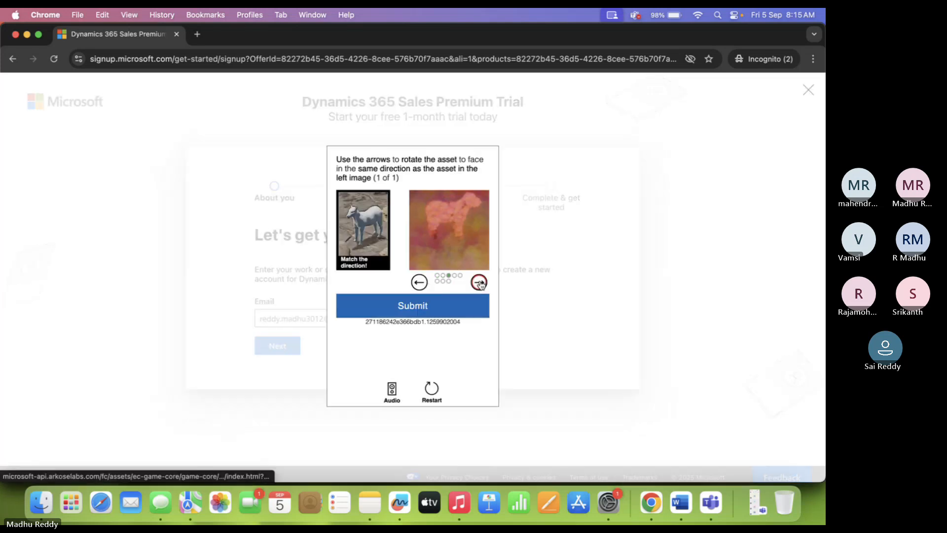
pyautogui.click(480, 285)
pyautogui.click(480, 285)
pyautogui.click(481, 285)
pyautogui.click(480, 285)
pyautogui.click(481, 285)
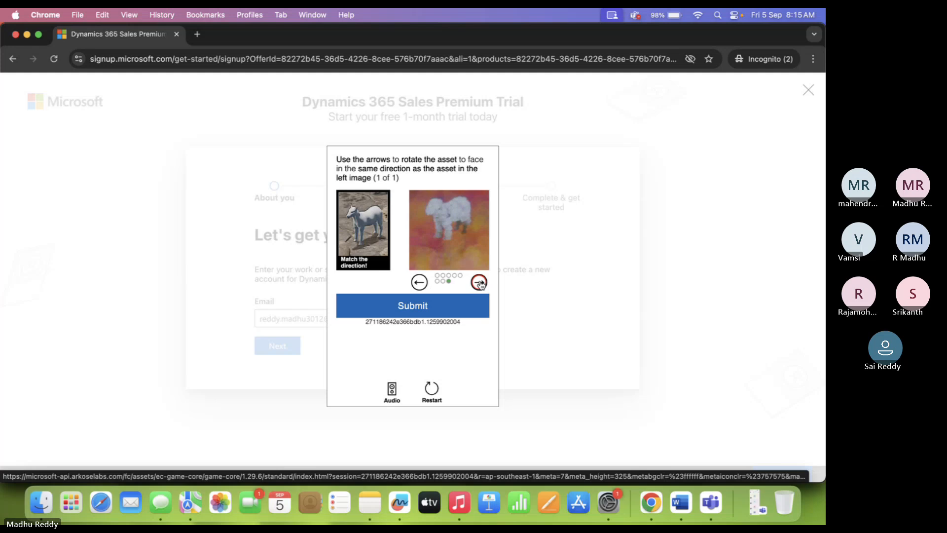
pyautogui.click(415, 313)
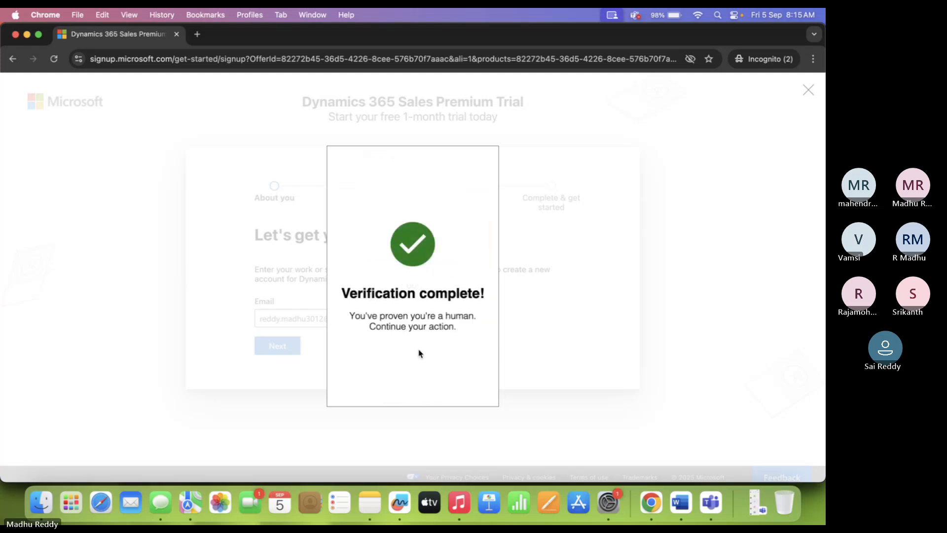
# Step: Fill in the first name, surname, job title 'Developer' and business phone number
pyautogui.click(294, 301)
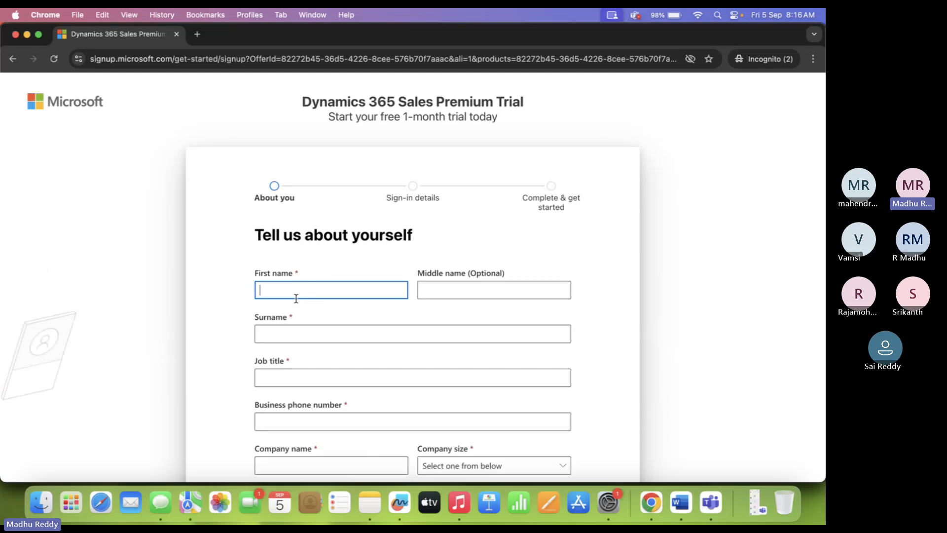
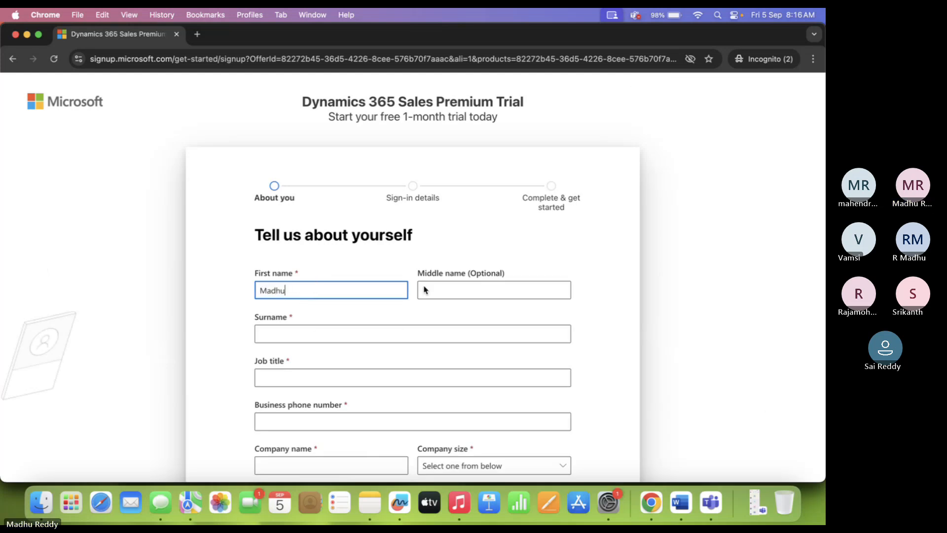
pyautogui.click(344, 328)
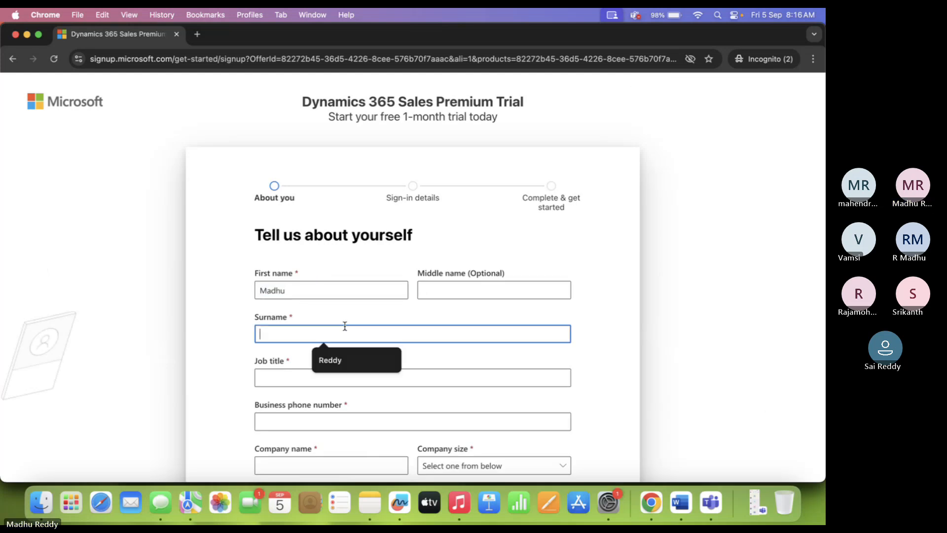
pyautogui.click(344, 379)
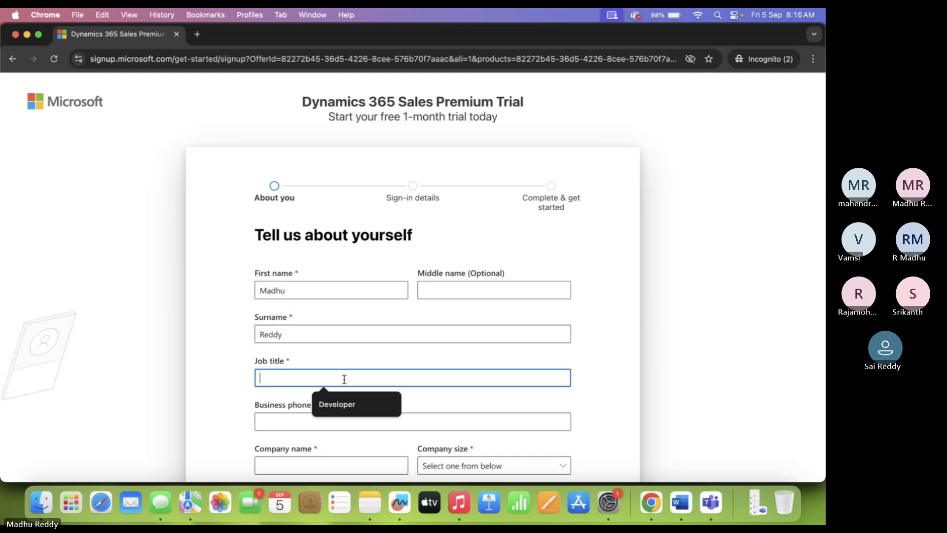
pyautogui.write('Developer')
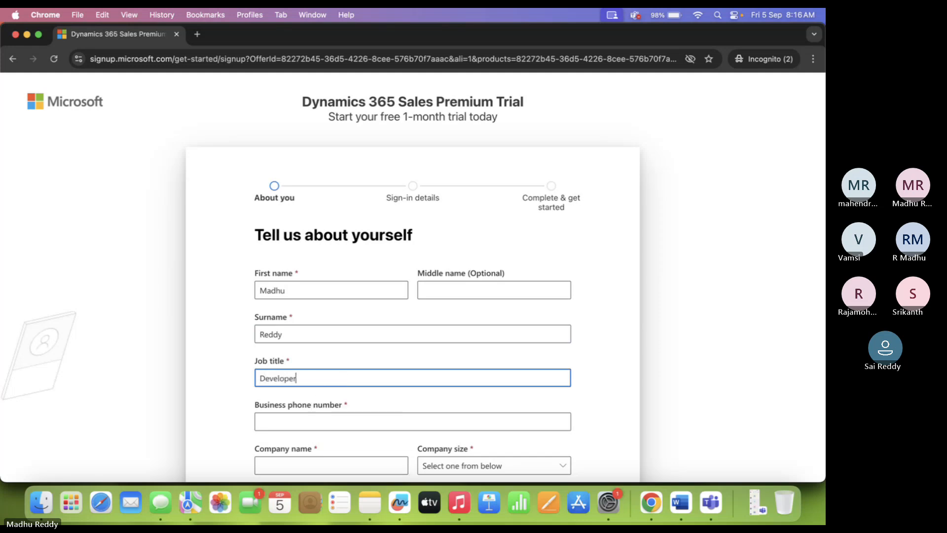
pyautogui.click(306, 423)
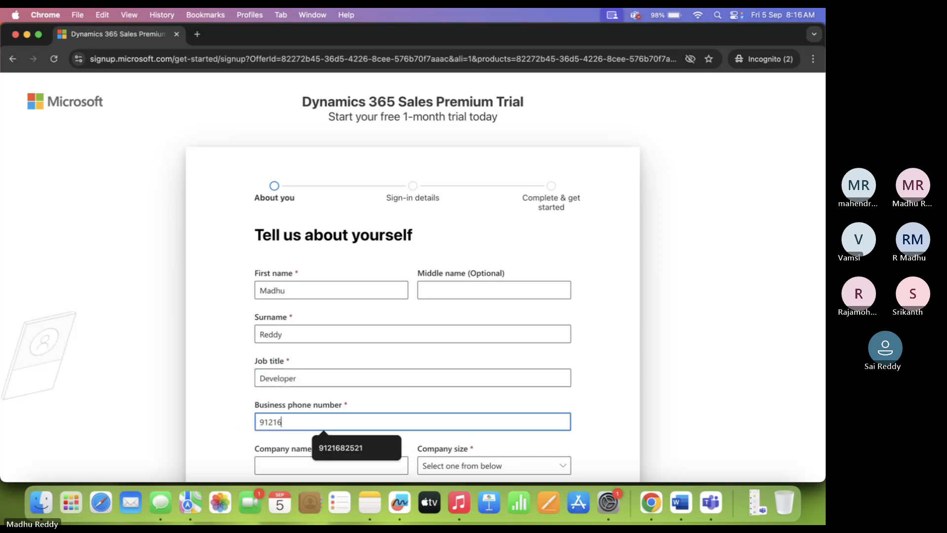
pyautogui.scroll(-3, 321, 396)
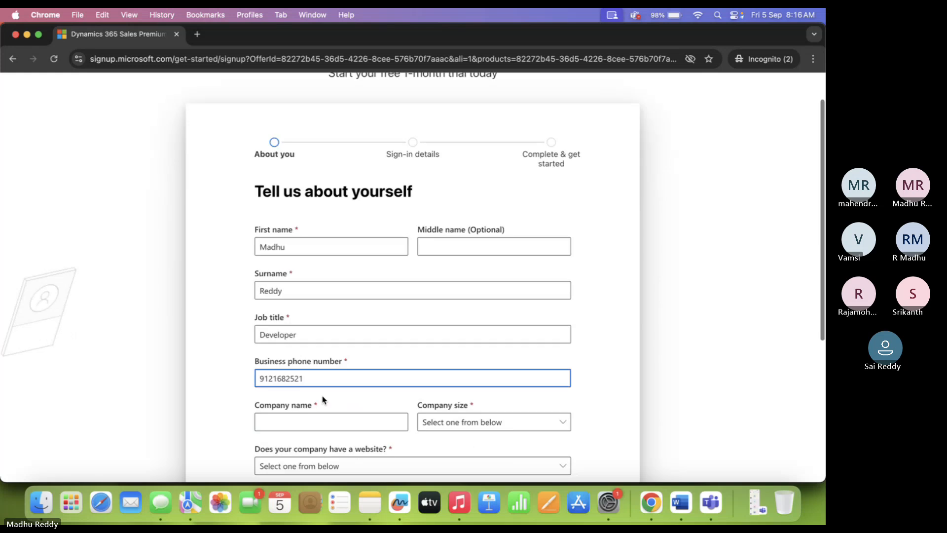
# Step: Enter company name Wilo, answer No to a company website, and pick size 1 person
pyautogui.click(311, 363)
pyautogui.write('Wilo')
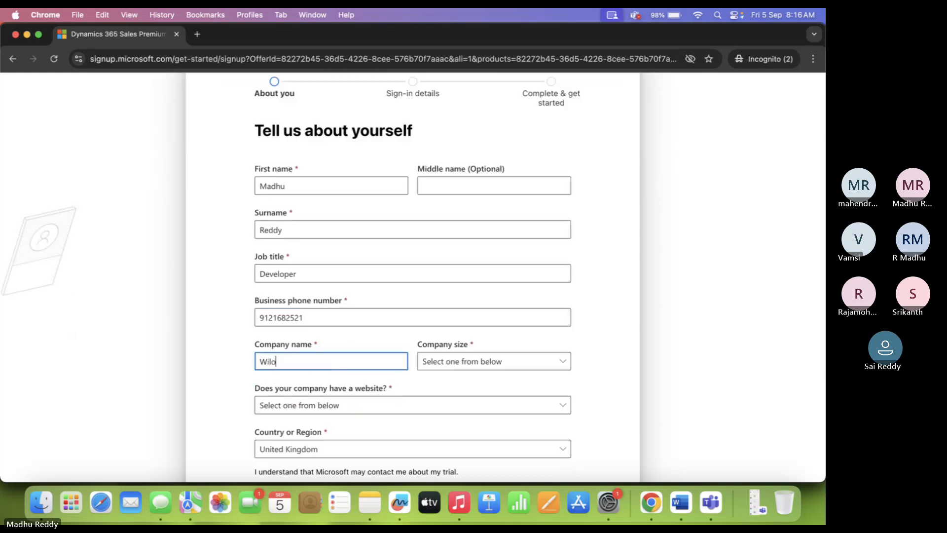
pyautogui.scroll(-2, 321, 348)
pyautogui.click(386, 325)
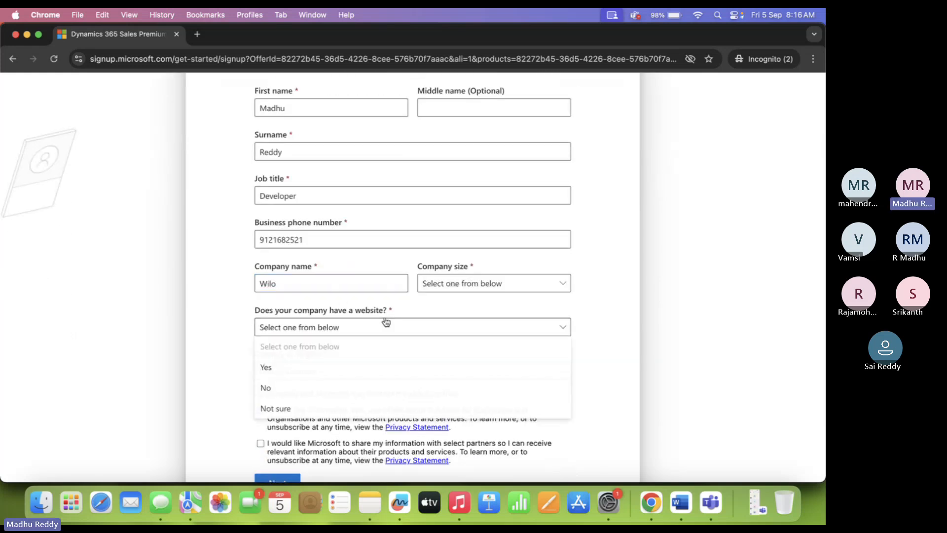
pyautogui.click(291, 391)
pyautogui.click(492, 278)
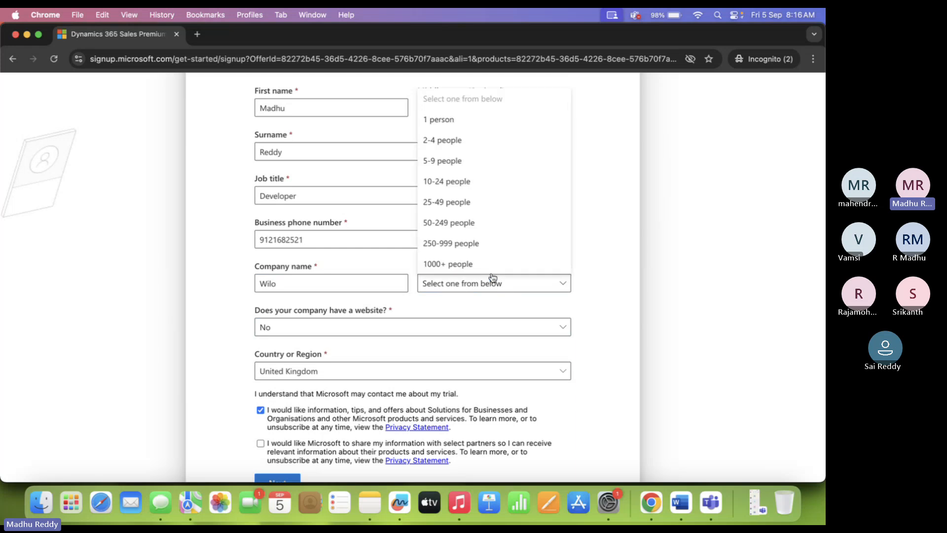
pyautogui.click(459, 120)
pyautogui.scroll(-1, 359, 413)
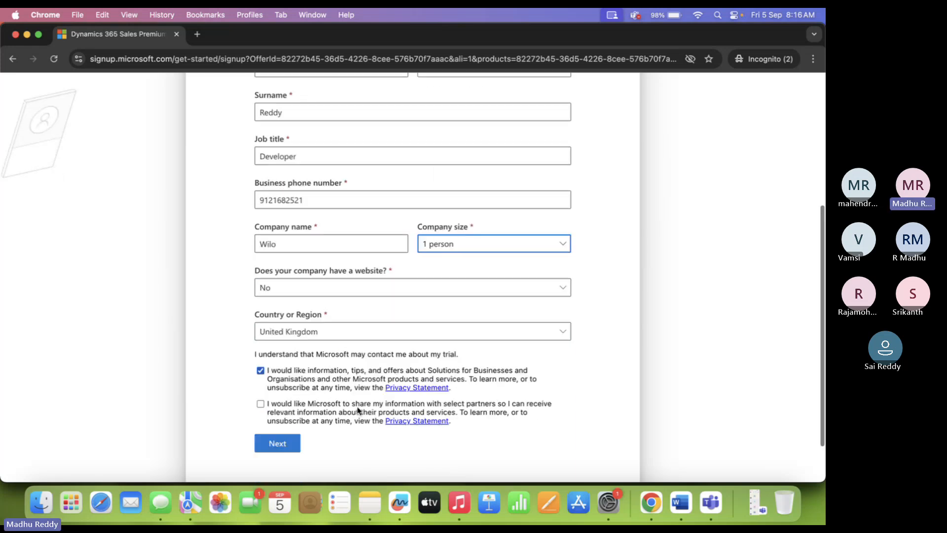
# Step: Set the country to India, agree to partner sharing, and continue to sign-in details
pyautogui.click(368, 335)
pyautogui.scroll(10, 148, 220)
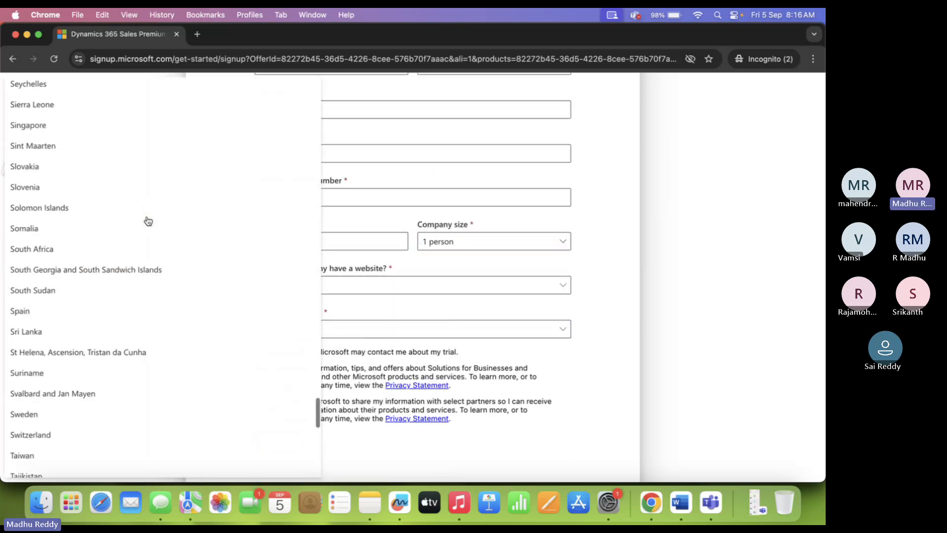
pyautogui.scroll(15, 148, 221)
pyautogui.scroll(-2, 146, 220)
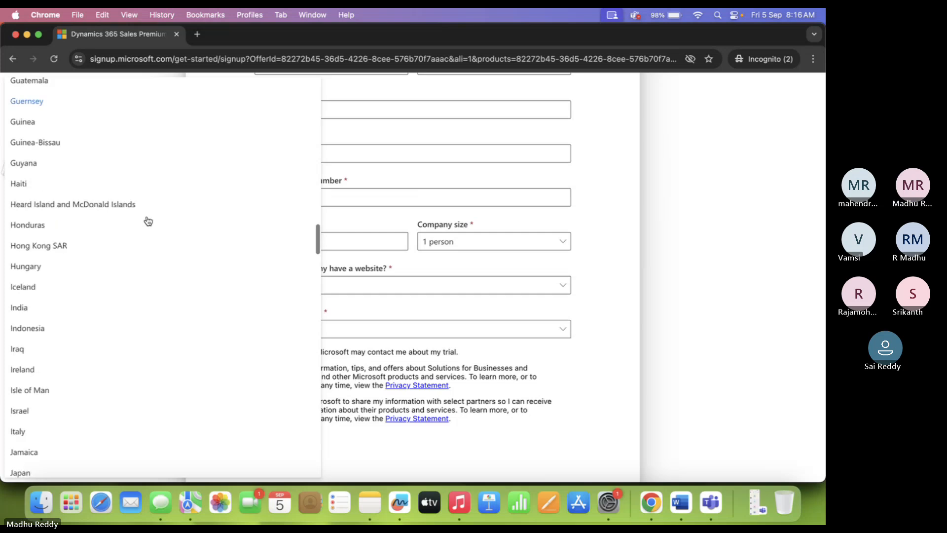
pyautogui.click(54, 310)
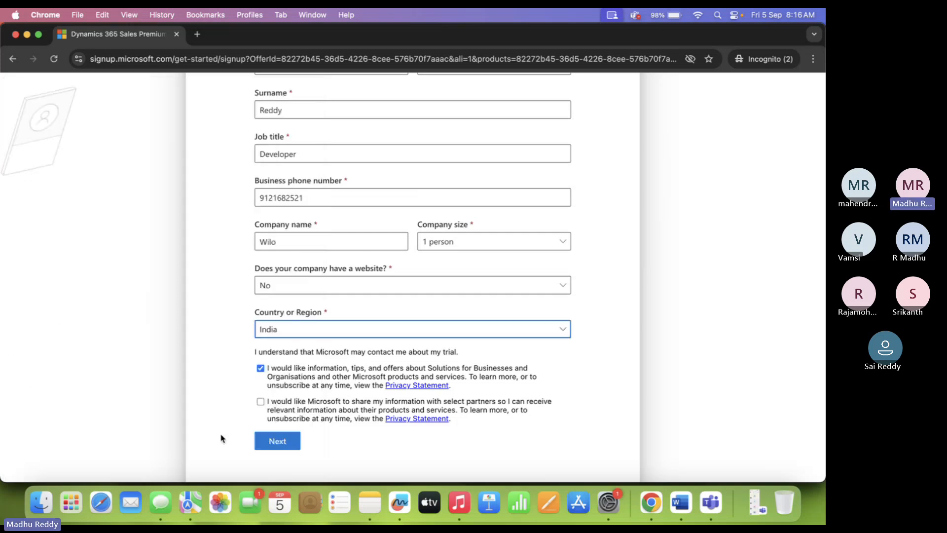
pyautogui.click(260, 401)
pyautogui.click(277, 445)
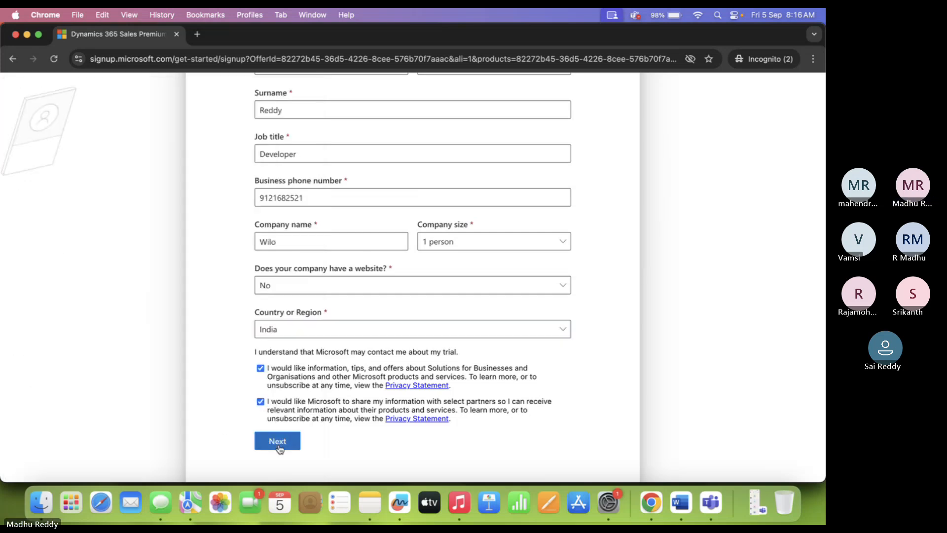
pyautogui.click(311, 296)
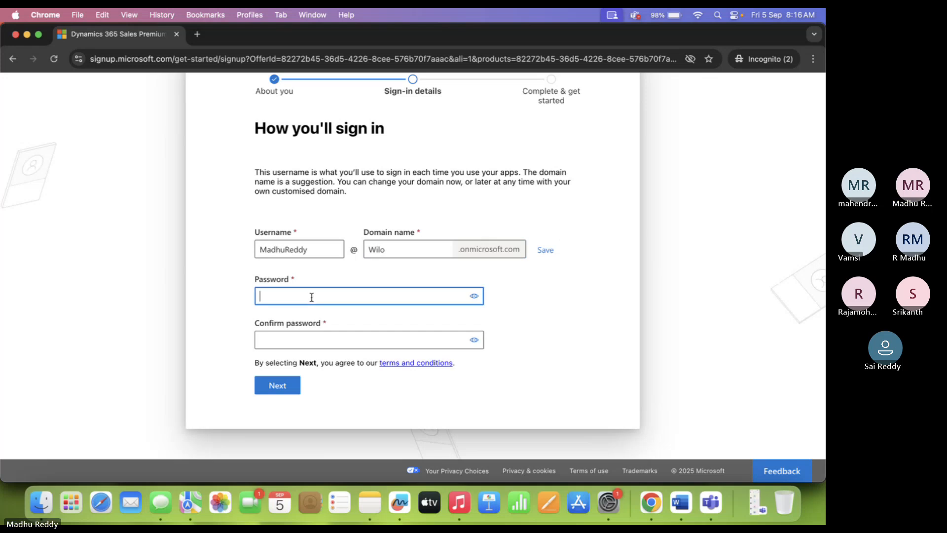
# Step: Enter and confirm the account password, then create the trial account
pyautogui.write('**********')
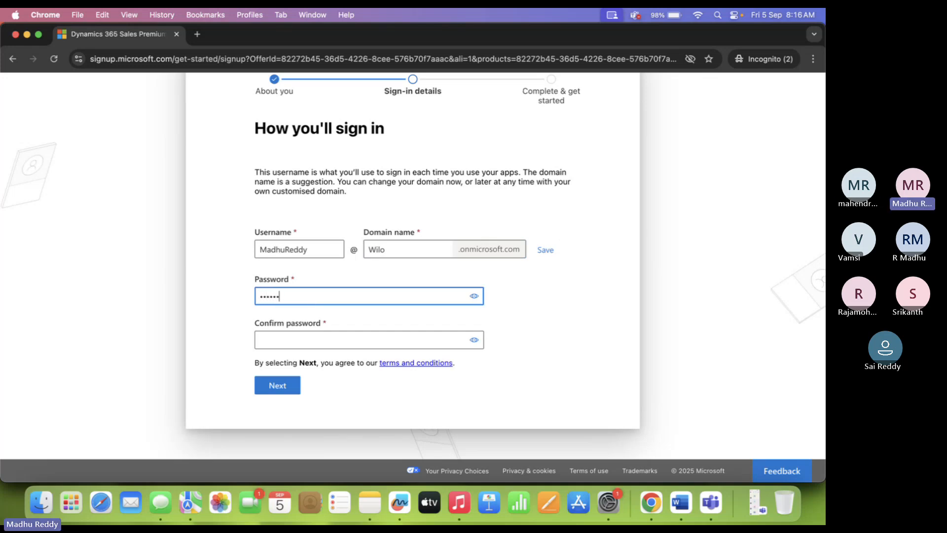
pyautogui.write('**')
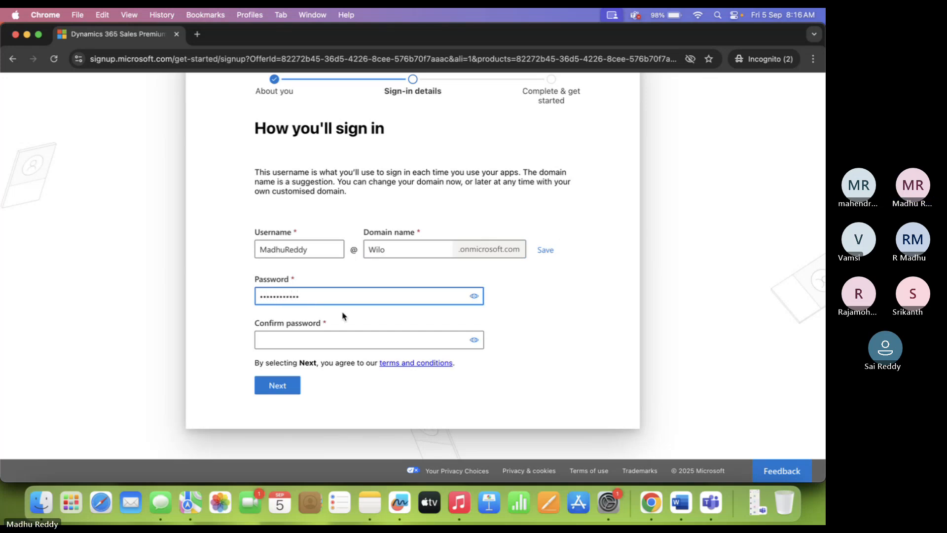
pyautogui.click(323, 337)
pyautogui.write('******')
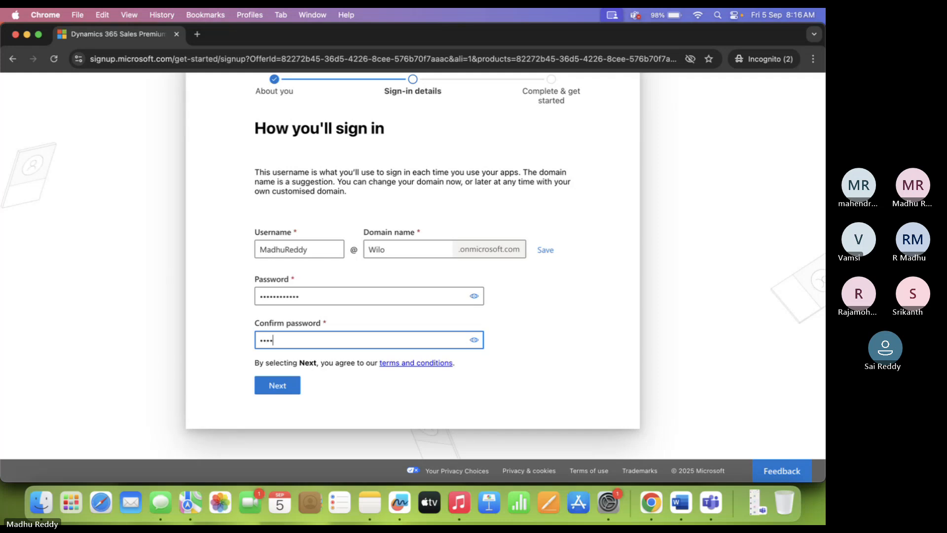
pyautogui.write('*******')
pyautogui.click(283, 386)
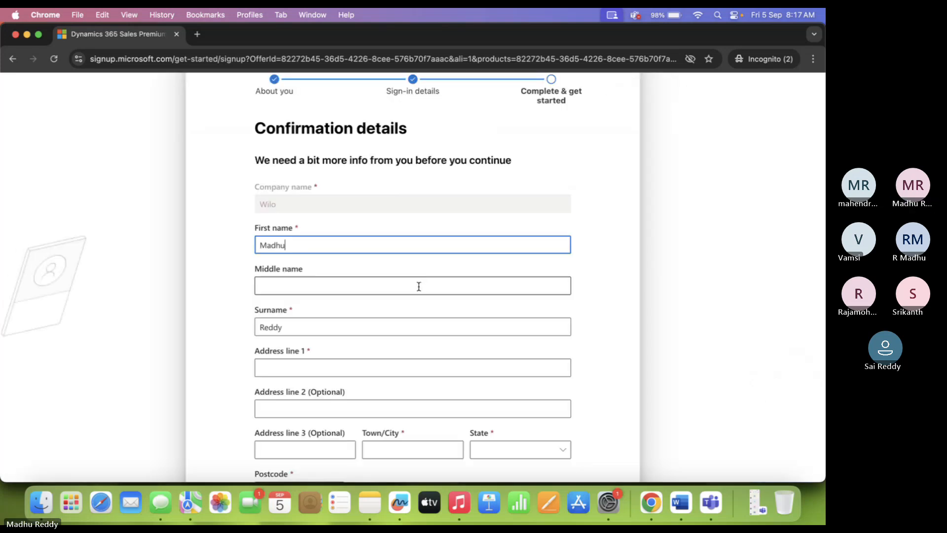
# Step: Enter the company's street address, town, state and postcode, then save the confirmation details
pyautogui.click(317, 361)
pyautogui.write('Kadapa')
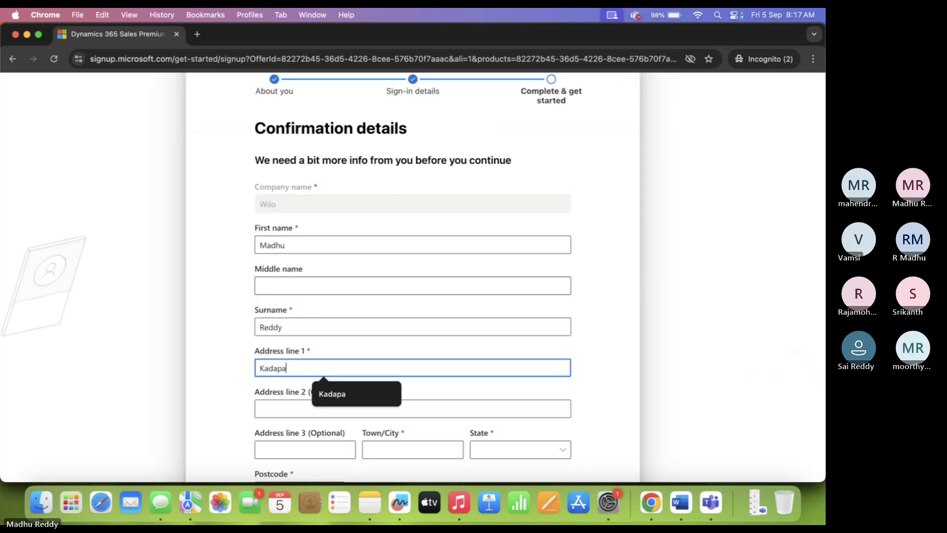
pyautogui.scroll(-3, 355, 363)
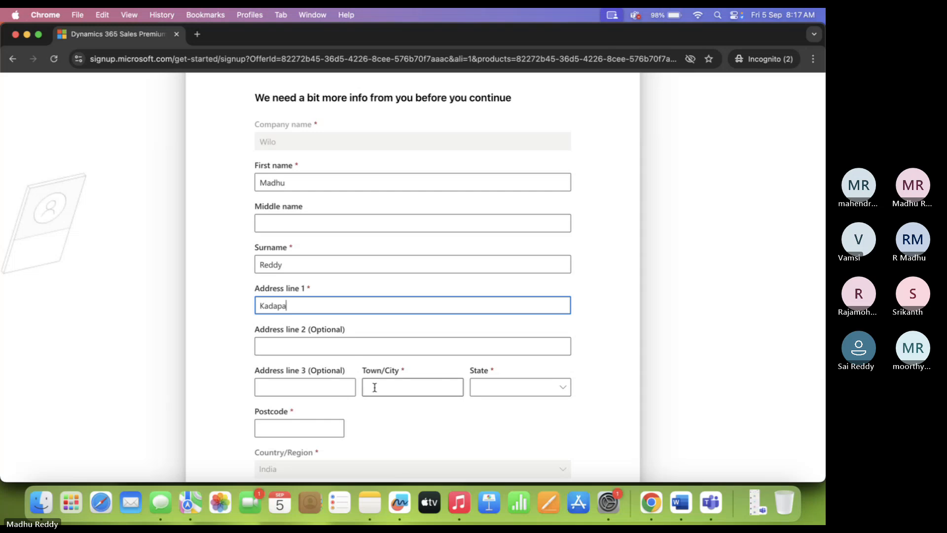
pyautogui.click(375, 387)
pyautogui.write('Kadapa')
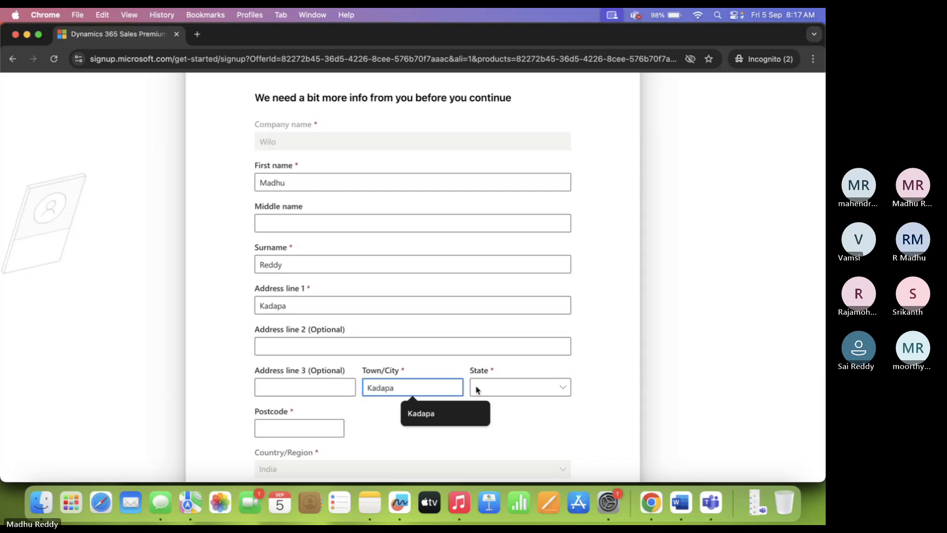
pyautogui.click(530, 393)
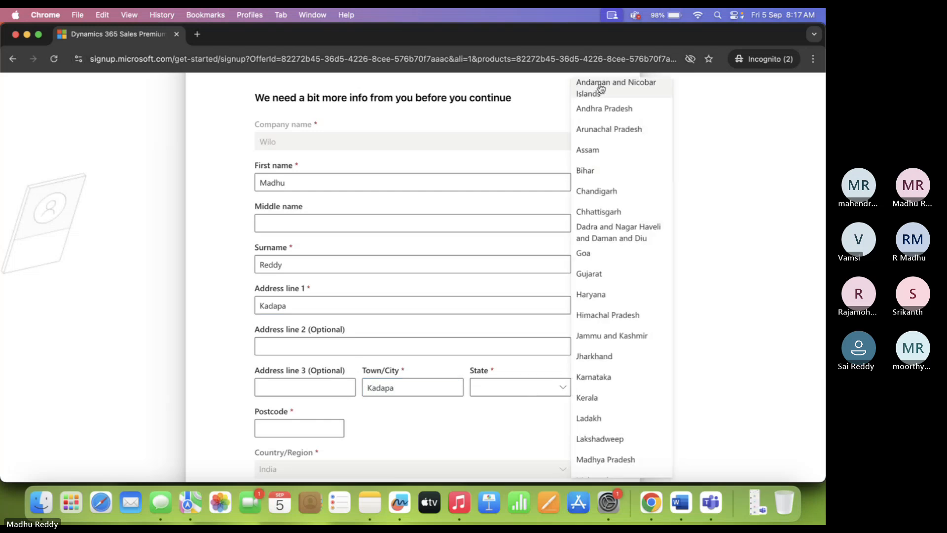
pyautogui.click(604, 108)
pyautogui.click(281, 428)
pyautogui.write('516501')
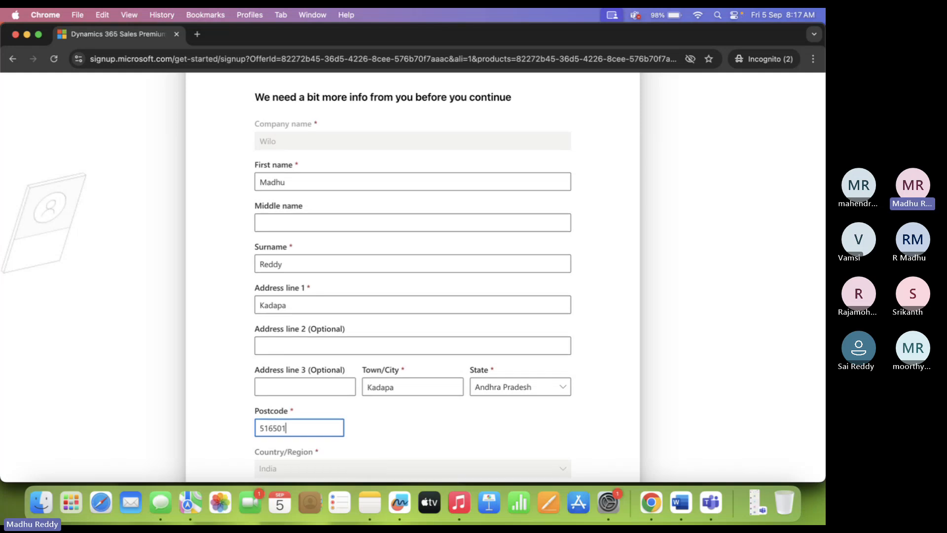
pyautogui.scroll(-5, 294, 452)
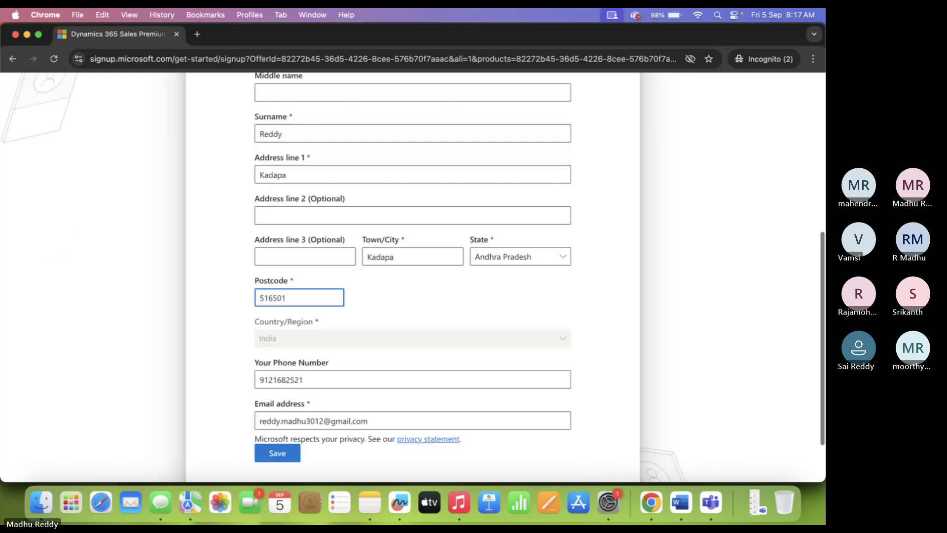
pyautogui.click(294, 452)
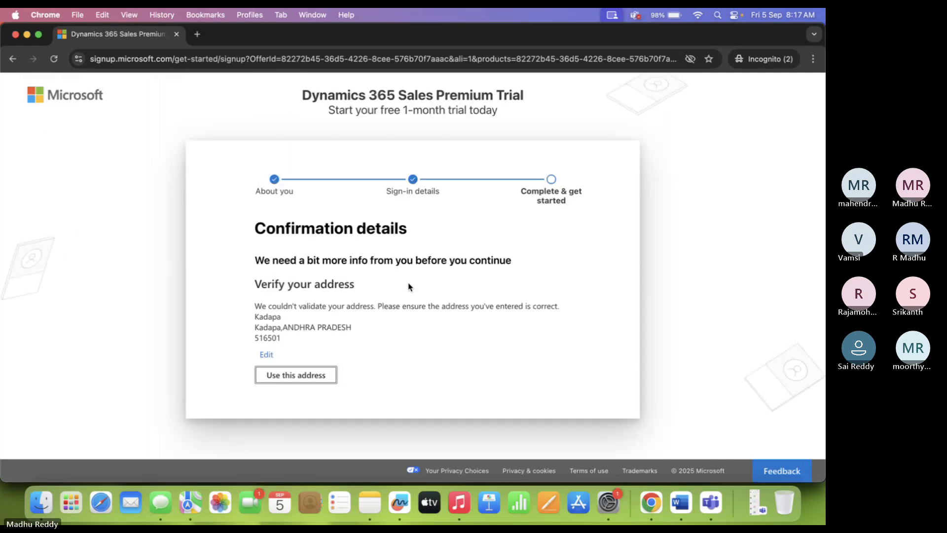
# Step: Accept the address as entered and save the Tax ID (PAN) registration number
pyautogui.click(296, 377)
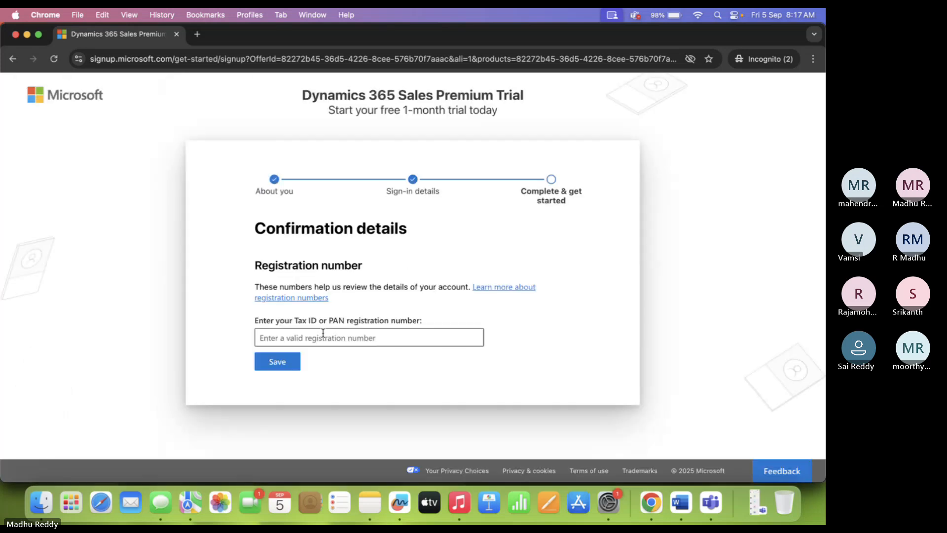
pyautogui.click(340, 340)
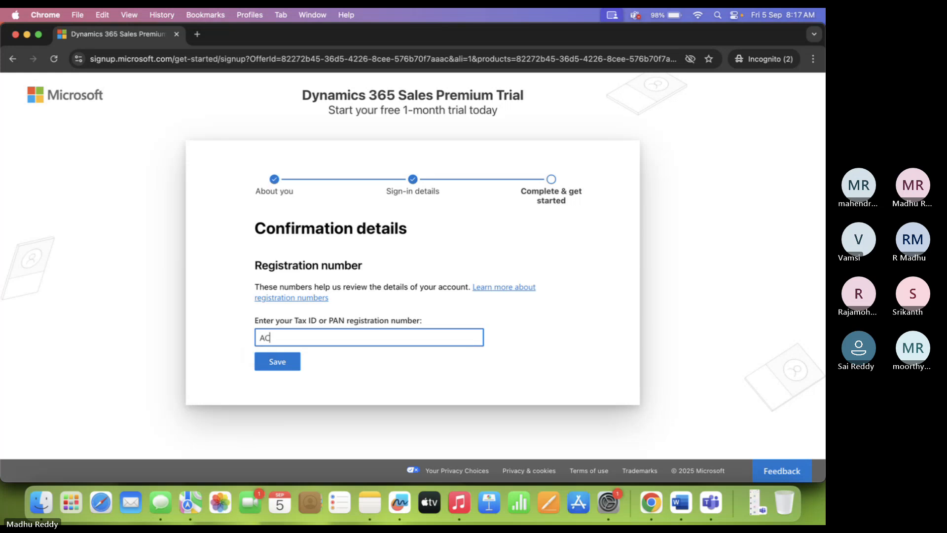
pyautogui.click(290, 364)
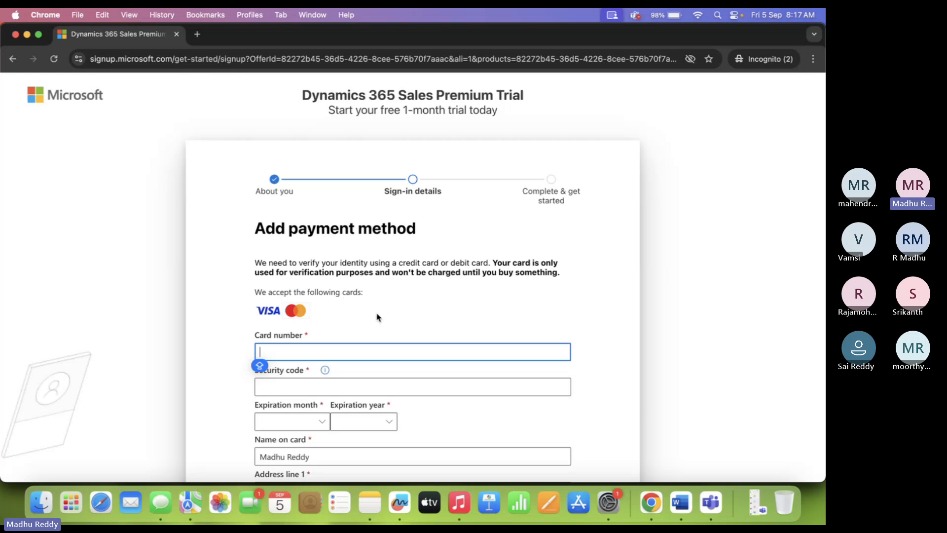
# Step: Enter the card number, security code, expiry month and year, and save the payment details
pyautogui.scroll(-3, 395, 283)
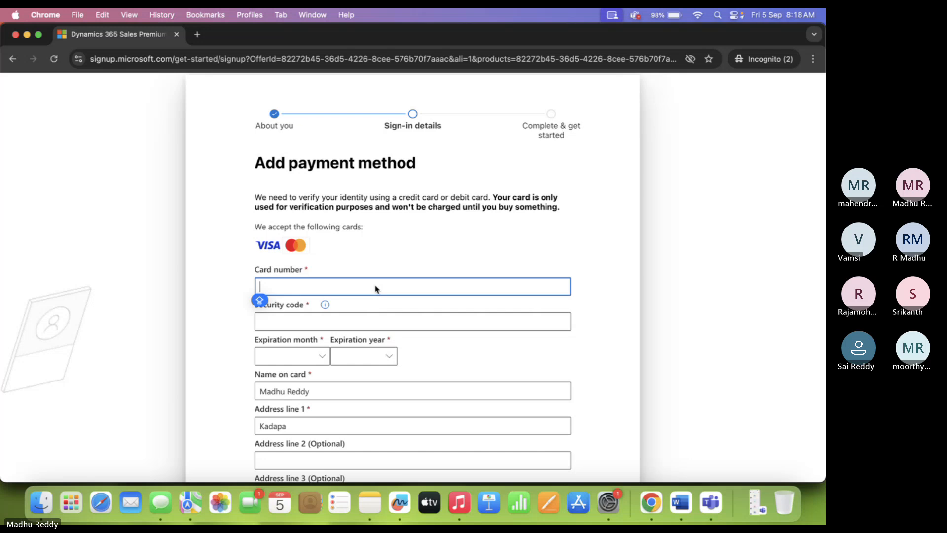
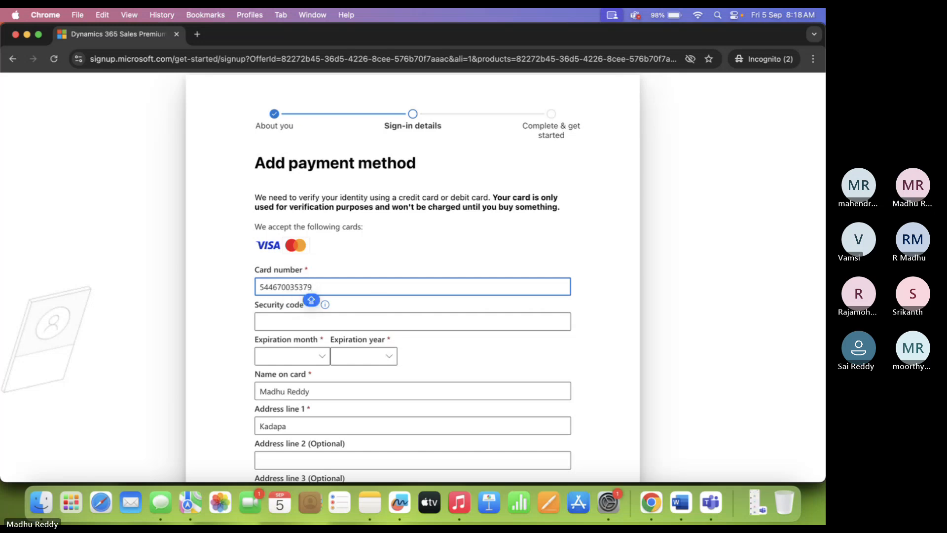
pyautogui.click(373, 322)
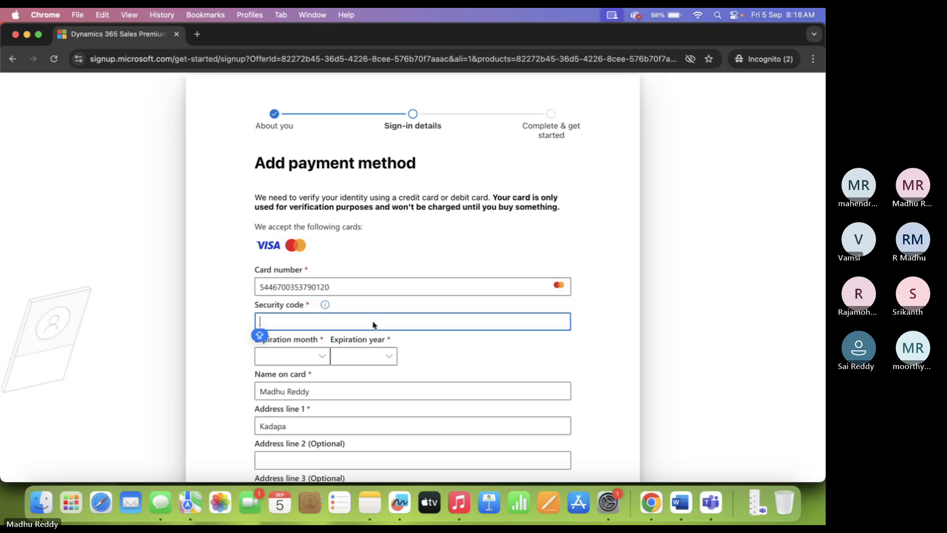
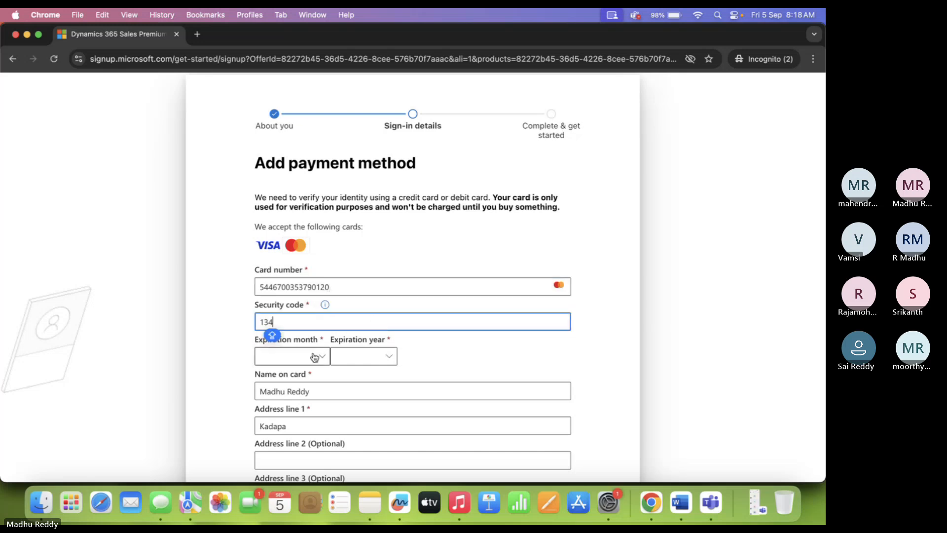
pyautogui.click(314, 357)
pyautogui.click(291, 234)
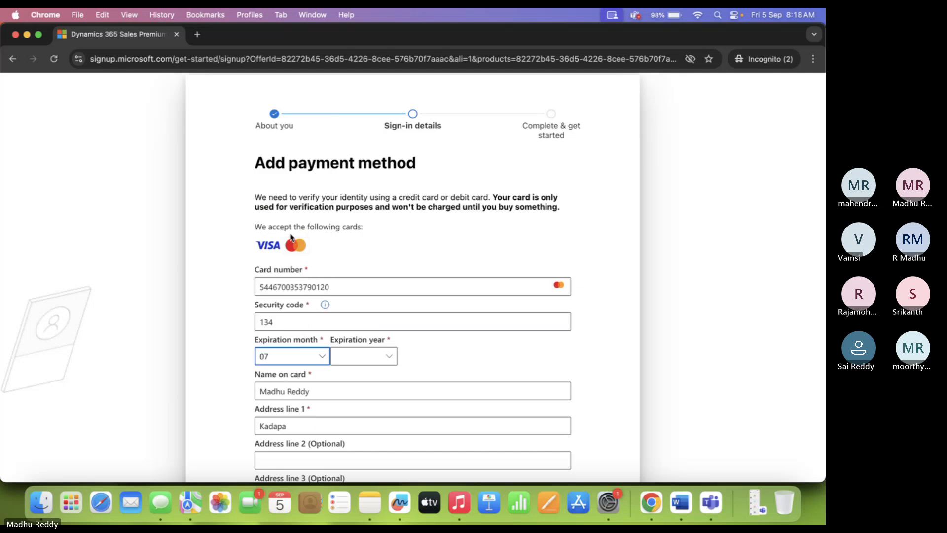
pyautogui.click(363, 357)
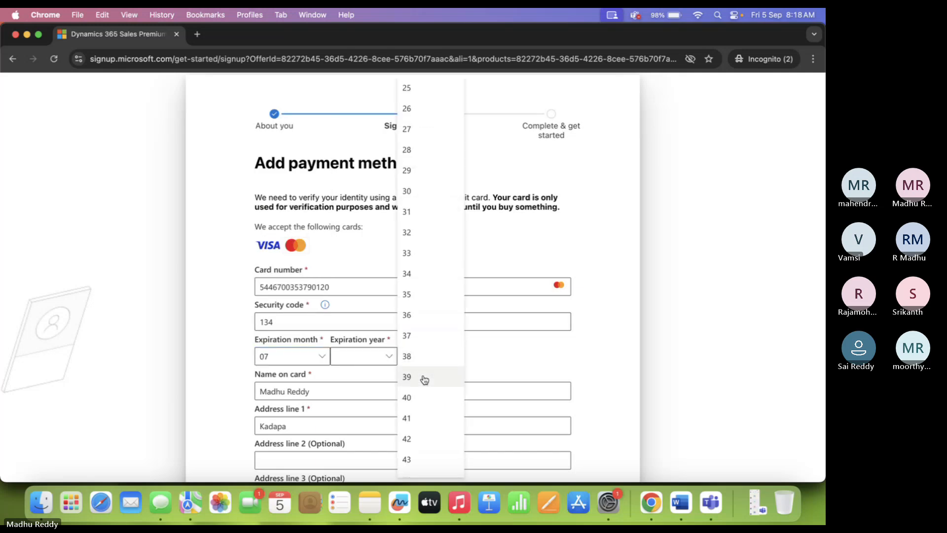
pyautogui.click(415, 213)
pyautogui.scroll(-5, 337, 396)
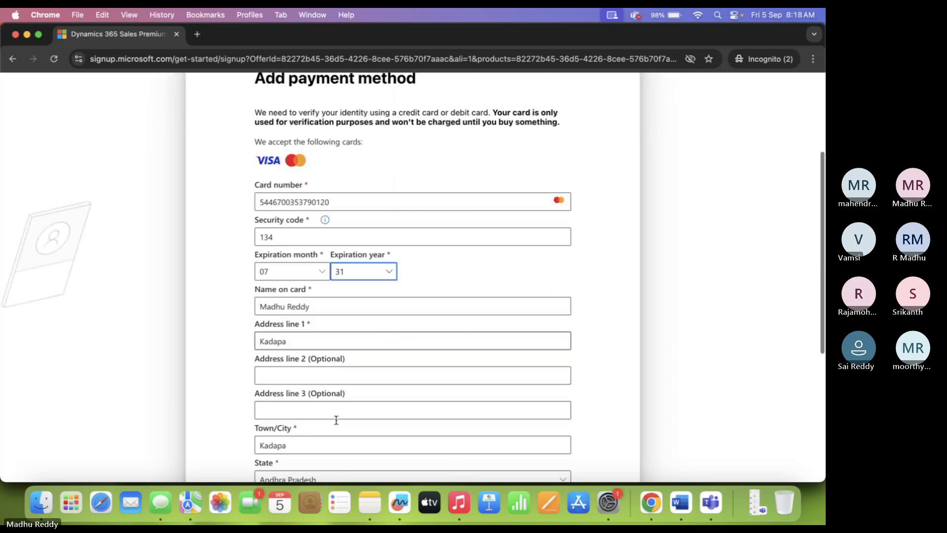
pyautogui.scroll(-3, 331, 348)
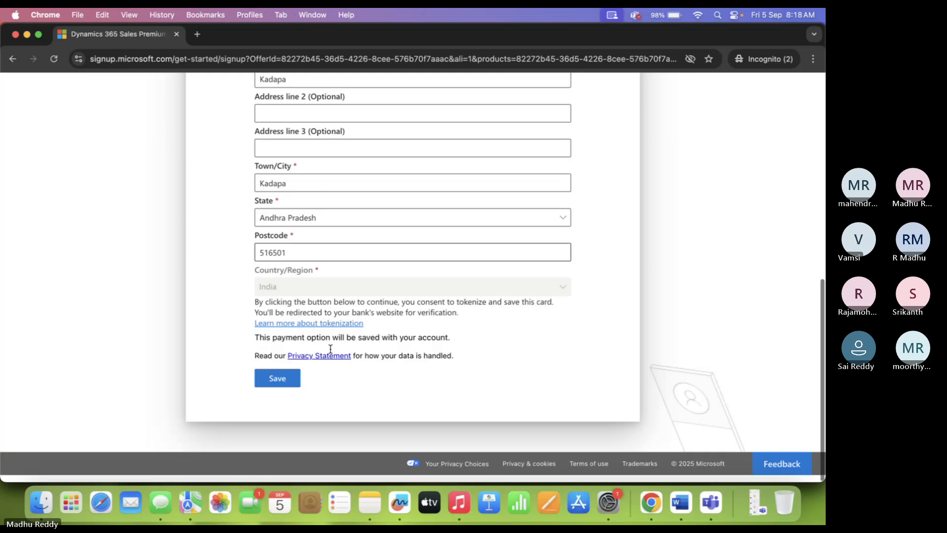
pyautogui.click(276, 386)
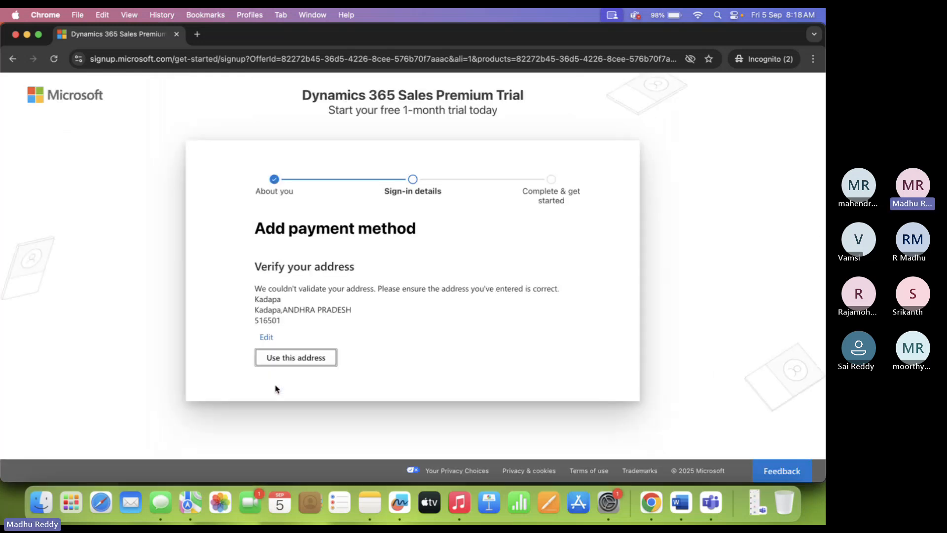
# Step: Accept the billing address and enter a replacement card's number, security code and expiry
pyautogui.click(304, 359)
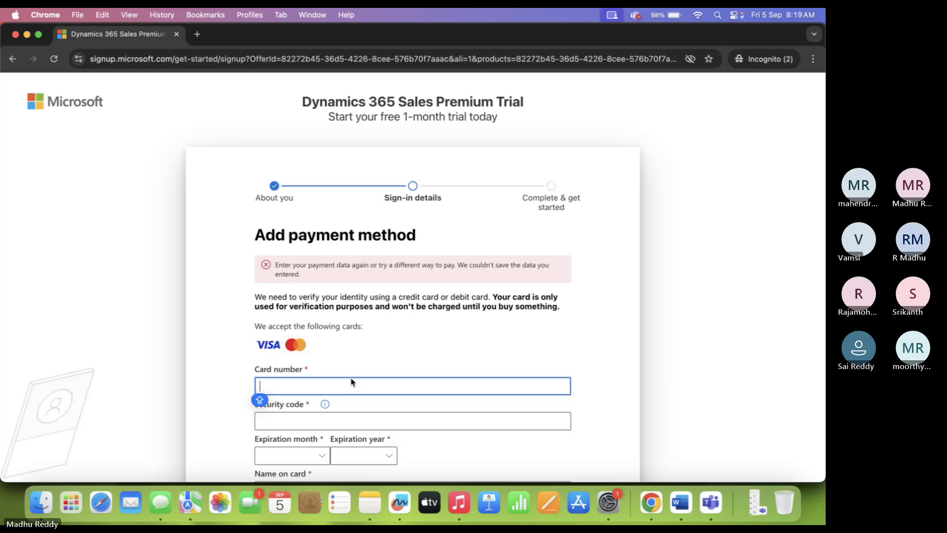
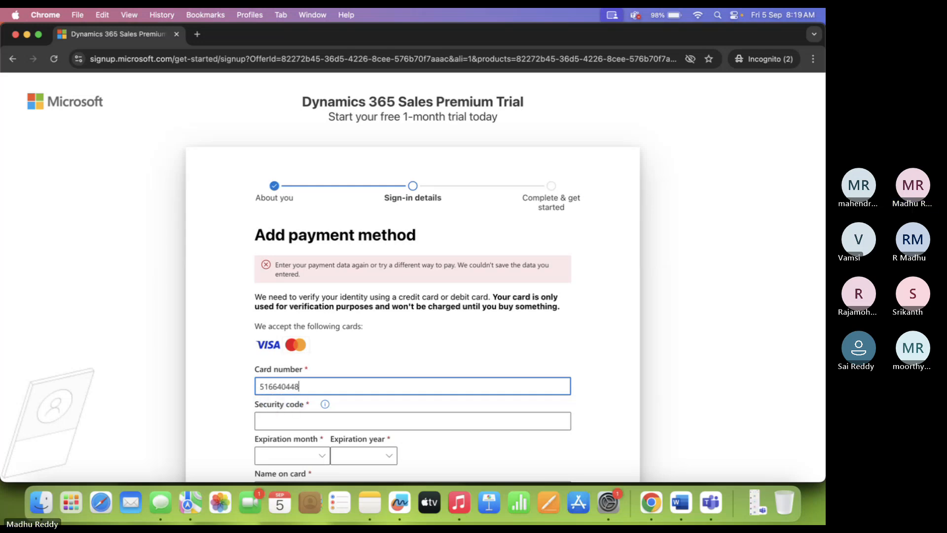
pyautogui.click(316, 425)
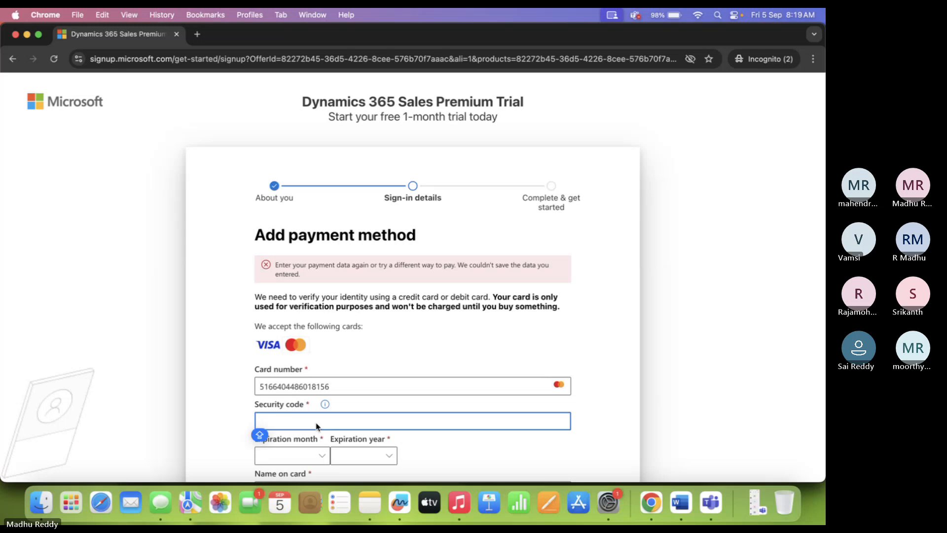
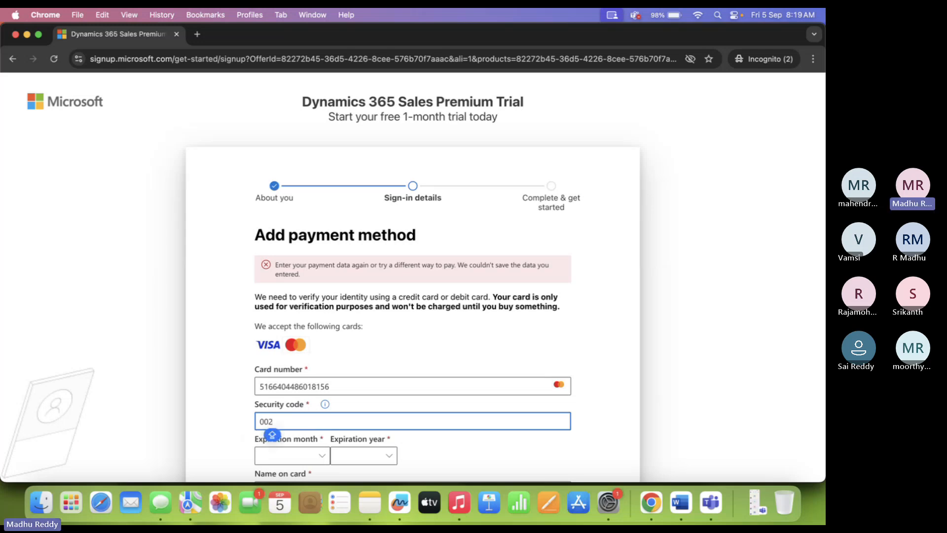
pyautogui.click(312, 460)
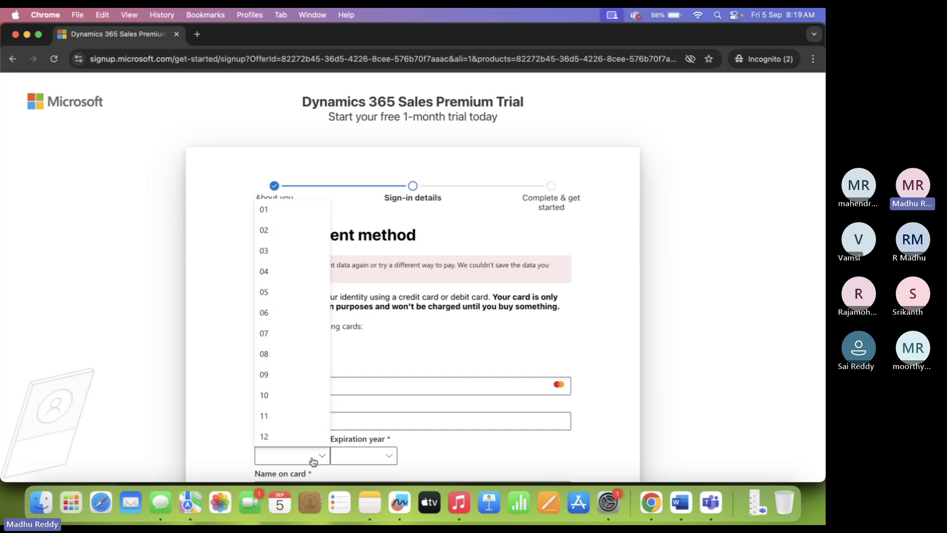
pyautogui.click(284, 216)
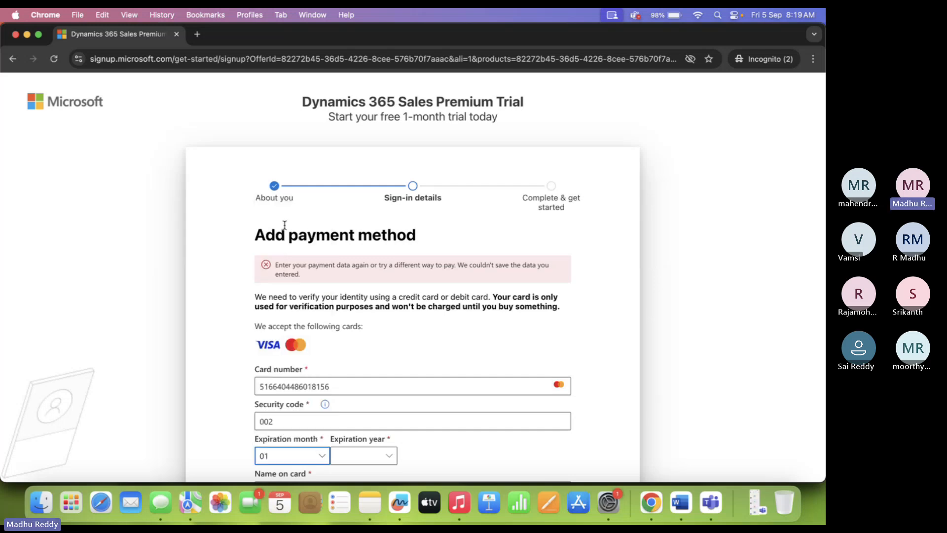
pyautogui.click(363, 454)
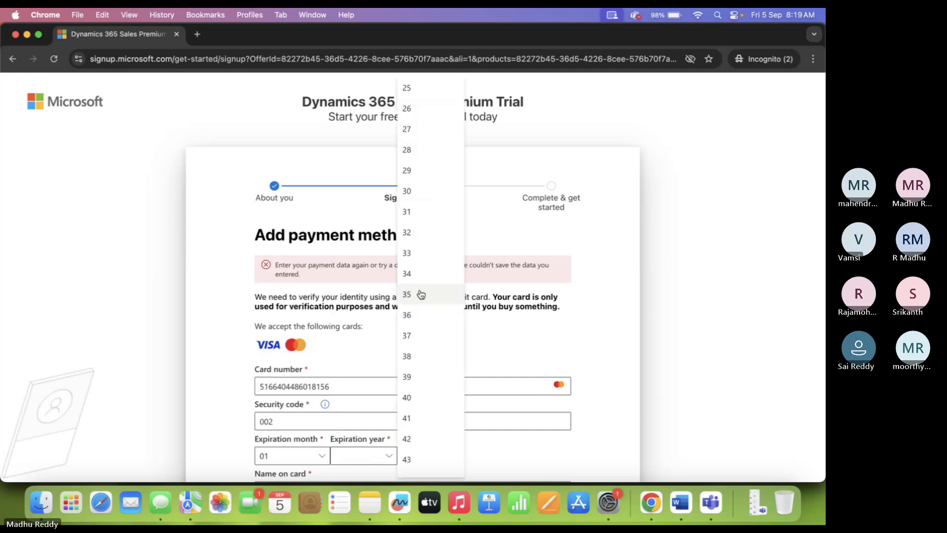
pyautogui.click(428, 215)
# Step: Save the replacement card and accept the address to reach the bank verification page
pyautogui.scroll(-5, 365, 421)
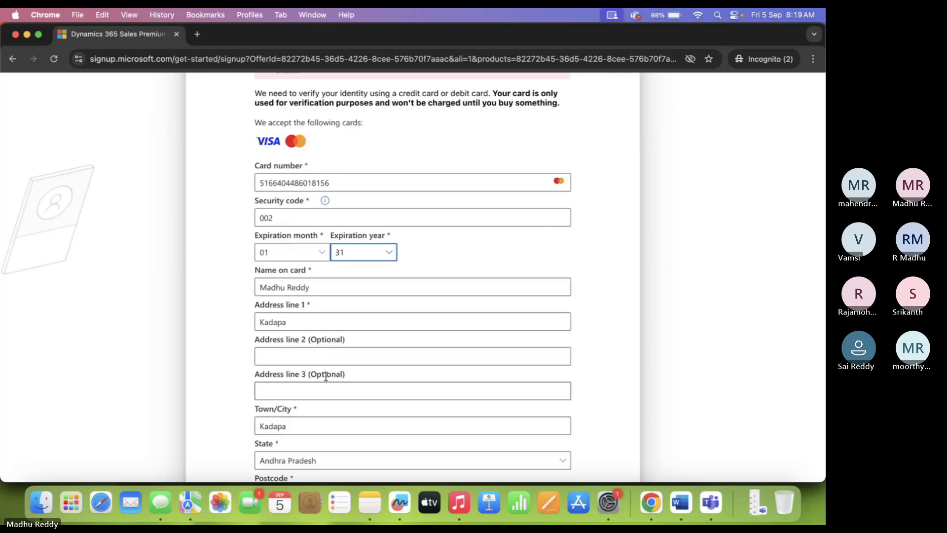
pyautogui.scroll(-5, 349, 338)
pyautogui.click(287, 435)
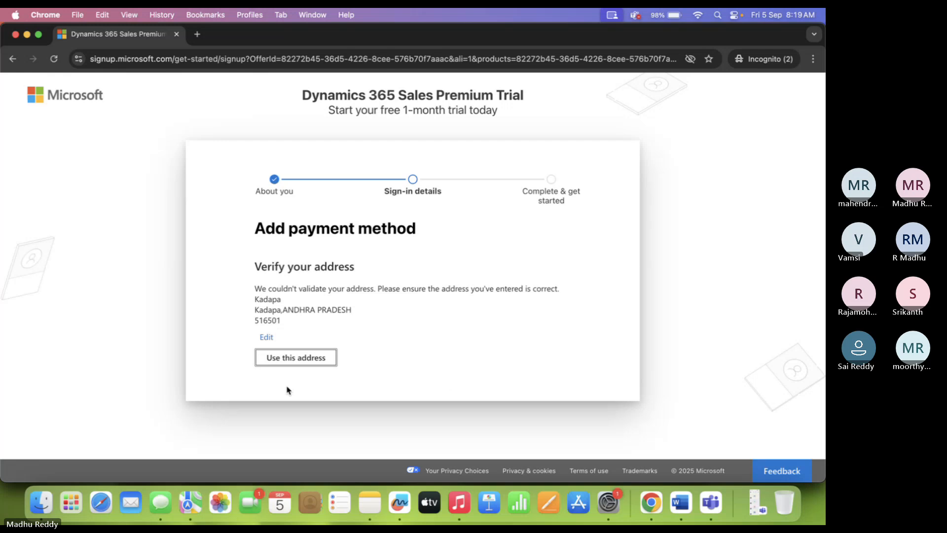
pyautogui.click(301, 360)
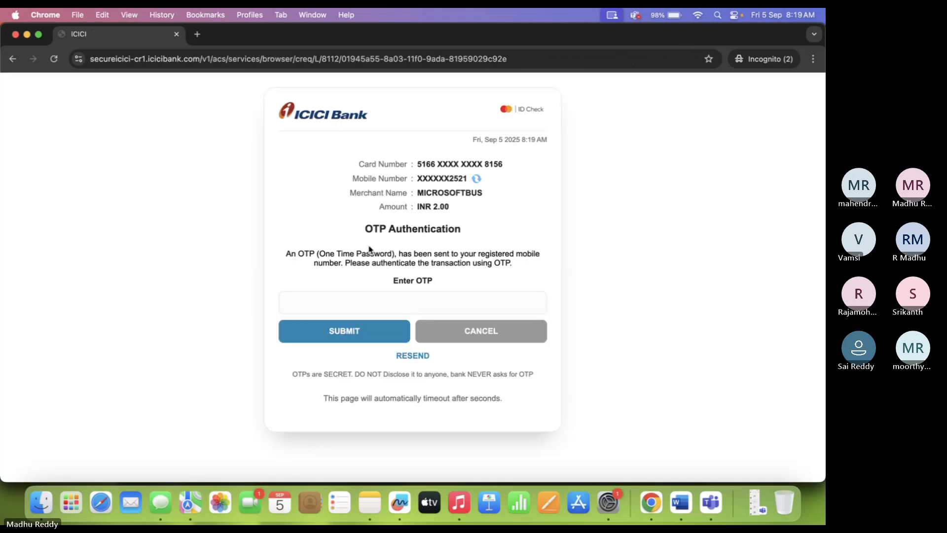
# Step: Authorise the INR 2.00 charge with the bank OTP, then select the new trial username
pyautogui.click(366, 300)
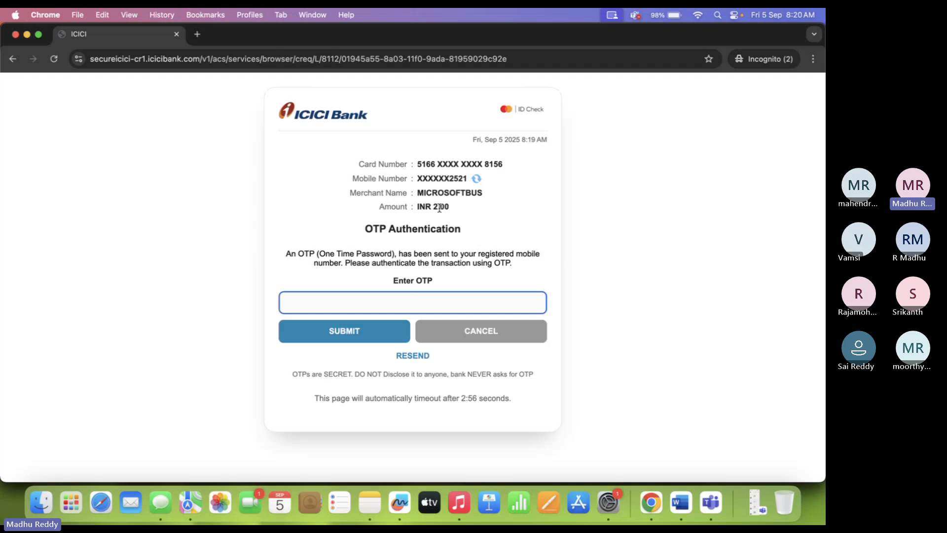
pyautogui.moveTo(438, 207); pyautogui.dragTo(432, 208)
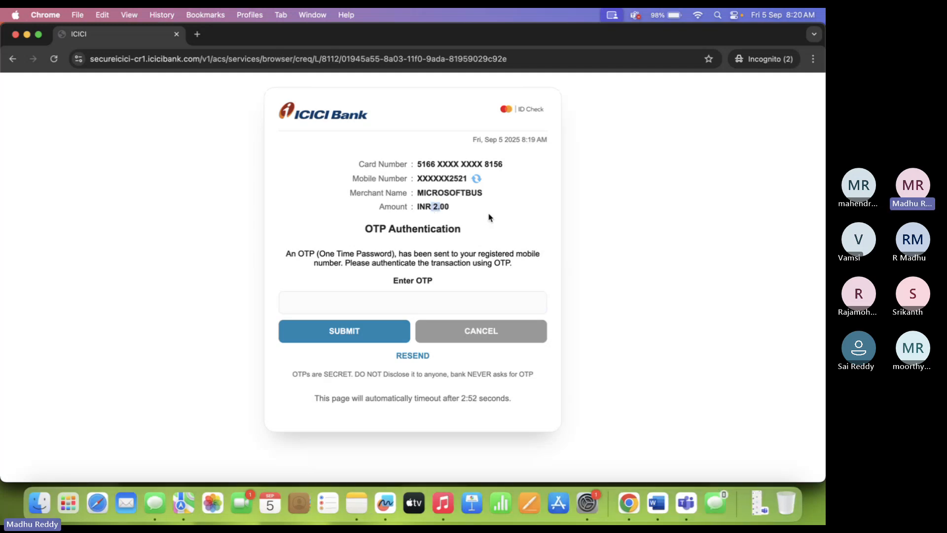
pyautogui.click(397, 301)
pyautogui.write('••')
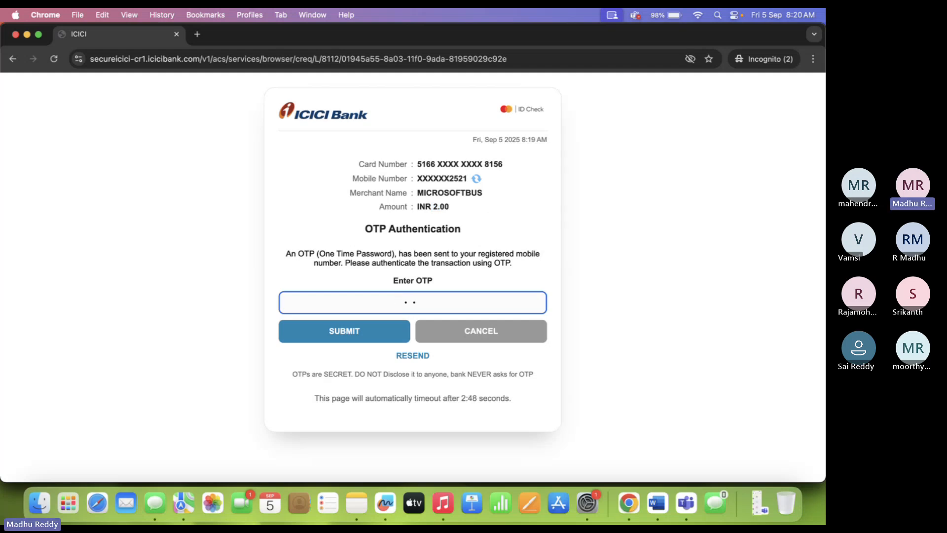
pyautogui.write('••••')
pyautogui.click(352, 337)
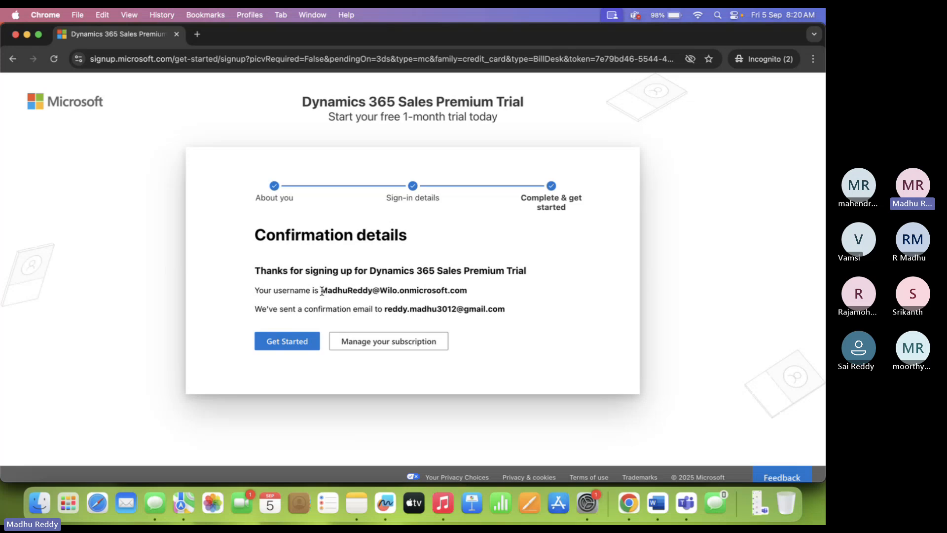
pyautogui.moveTo(321, 291); pyautogui.dragTo(472, 293)
pyautogui.press('super+c')
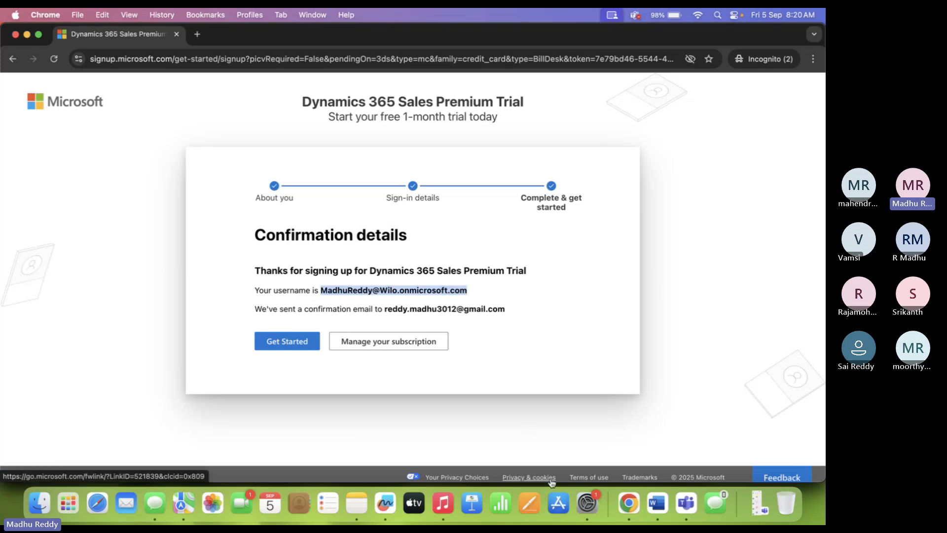
# Step: Swap the old sign-in address in the CRM Credentials note for the pasted trial username, then return to Chrome
pyautogui.click(367, 507)
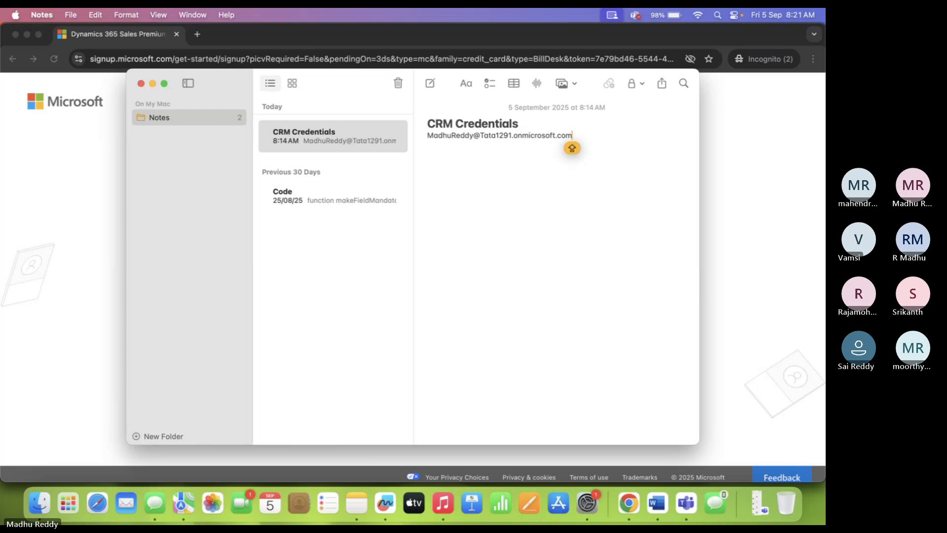
pyautogui.press('BackSpace')
pyautogui.press('BackSpace')
pyautogui.press('BackSpace')
pyautogui.press('BackSpace')
pyautogui.press('BackSpace')
pyautogui.press('BackSpace')
pyautogui.press('BackSpace')
pyautogui.press('BackSpace')
pyautogui.press('BackSpace')
pyautogui.press('BackSpace')
pyautogui.press('BackSpace')
pyautogui.press('BackSpace')
pyautogui.press('BackSpace')
pyautogui.press('BackSpace')
pyautogui.press('BackSpace')
pyautogui.press('BackSpace')
pyautogui.press('BackSpace')
pyautogui.press('BackSpace')
pyautogui.press('BackSpace')
pyautogui.press('BackSpace')
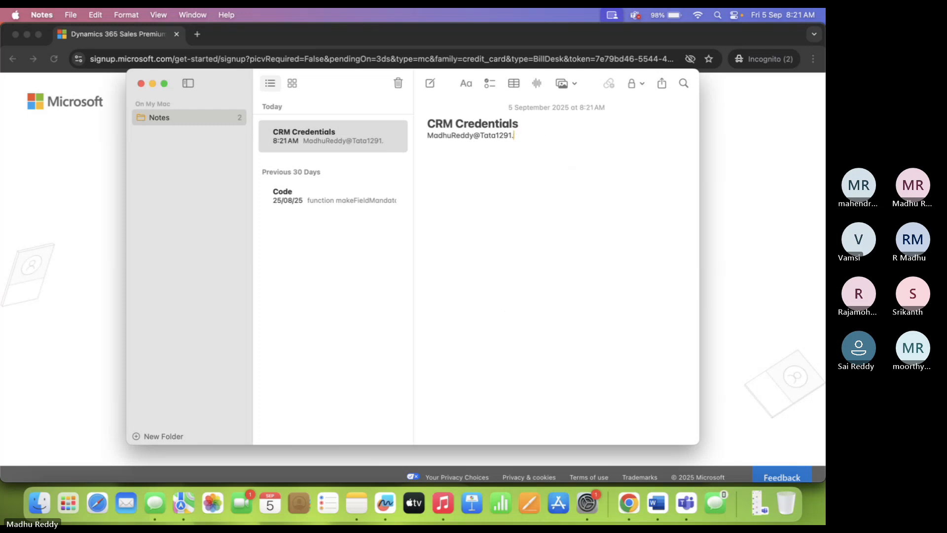
pyautogui.press('BackSpace')
pyautogui.press('BackSpace')
pyautogui.press('BackSpace')
pyautogui.press('BackSpace')
pyautogui.press('BackSpace')
pyautogui.press('BackSpace')
pyautogui.press('BackSpace')
pyautogui.press('BackSpace')
pyautogui.press('BackSpace')
pyautogui.press('BackSpace')
pyautogui.press('BackSpace')
pyautogui.press('BackSpace')
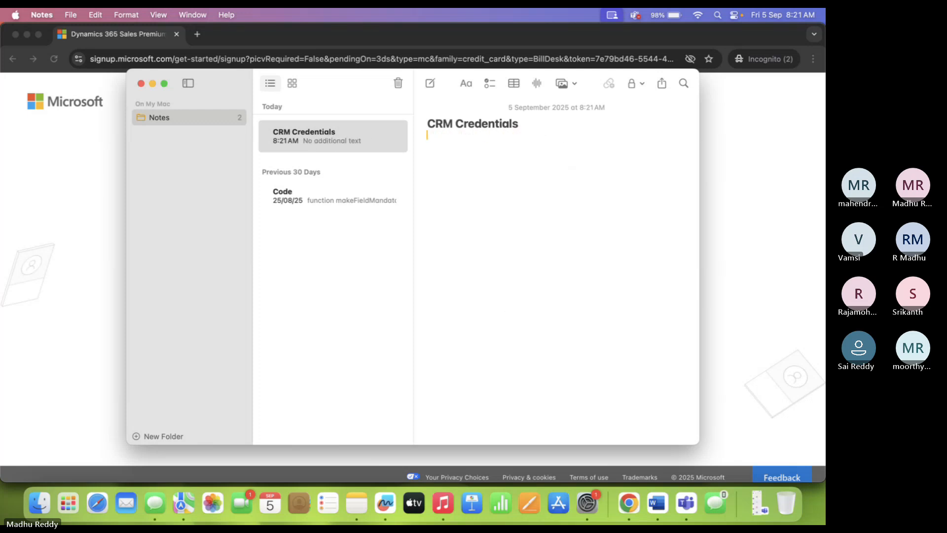
pyautogui.press('capslock')
pyautogui.press('super+v')
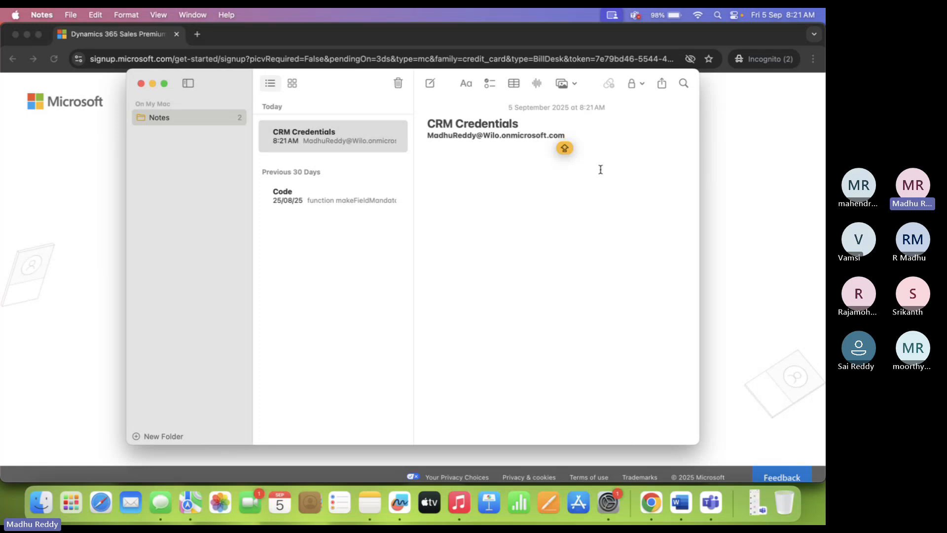
pyautogui.press('super+Tab')
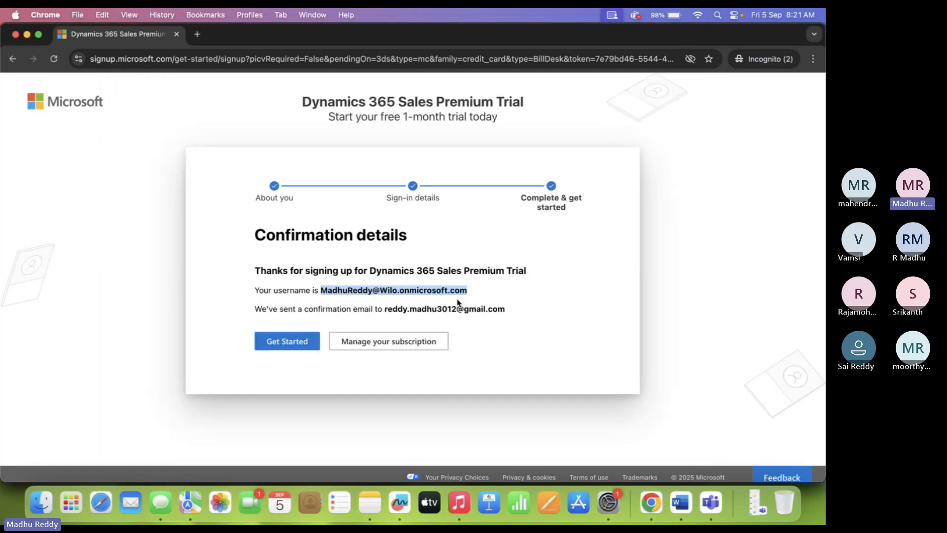
# Step: Start the trial and enter the new trial username at Microsoft sign-in
pyautogui.click(291, 345)
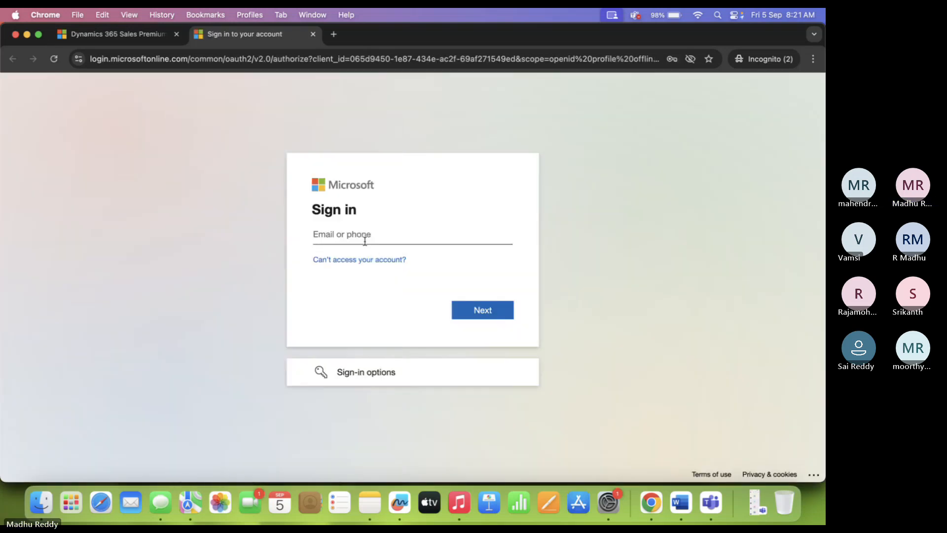
pyautogui.click(365, 240)
pyautogui.press('super+v')
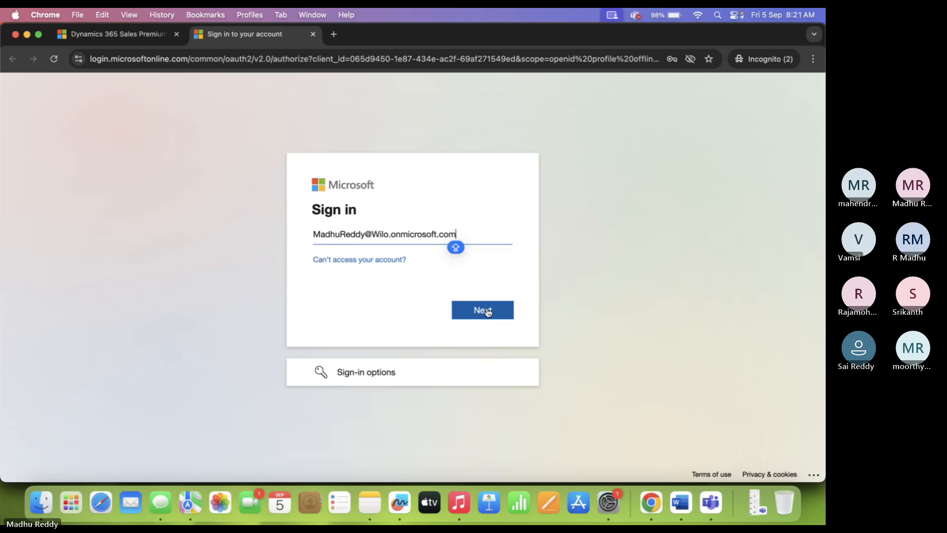
pyautogui.click(483, 310)
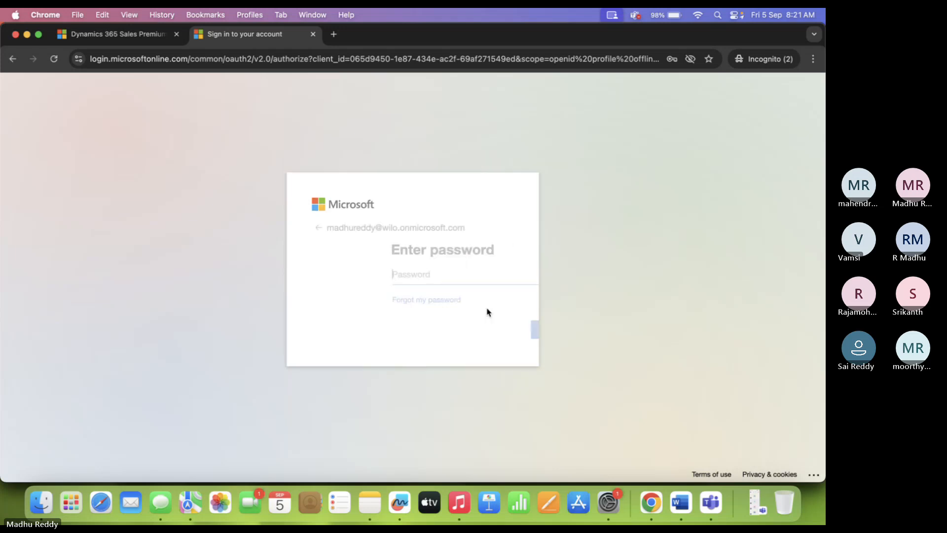
# Step: Enter the account password, sign in, and decline staying signed in
pyautogui.click(407, 278)
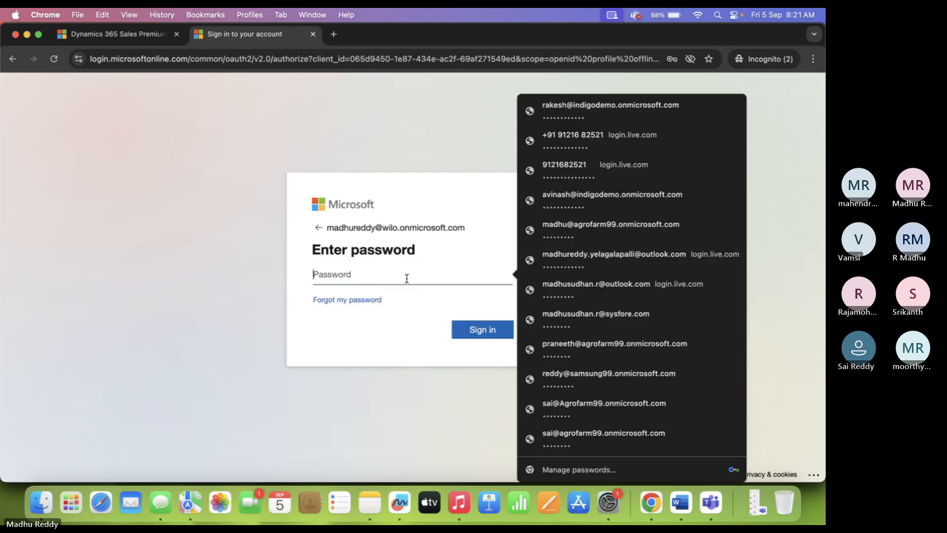
pyautogui.write('••••••••••••')
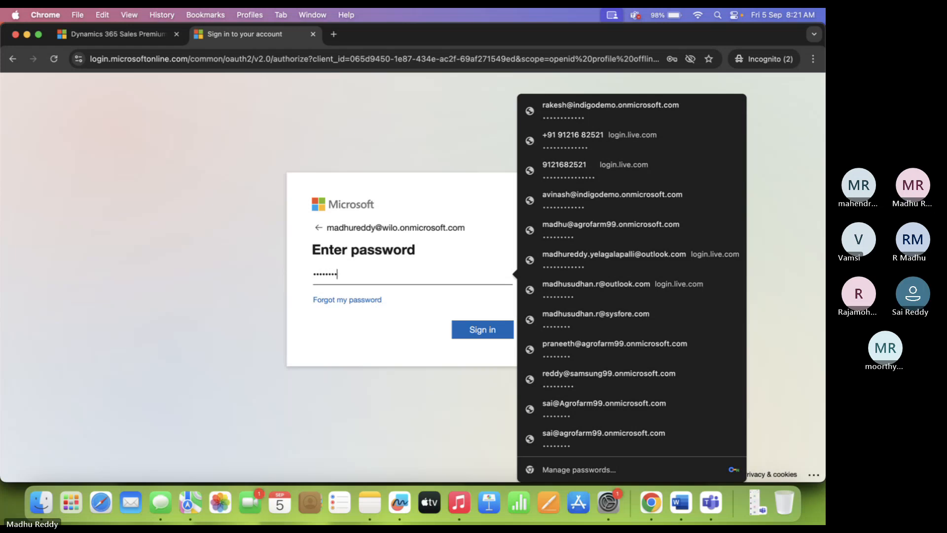
pyautogui.click(489, 330)
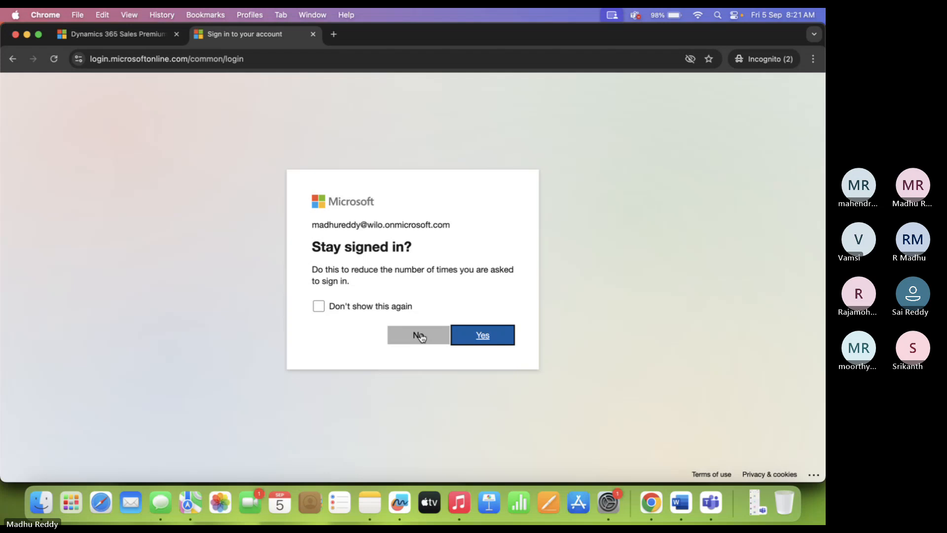
pyautogui.click(419, 335)
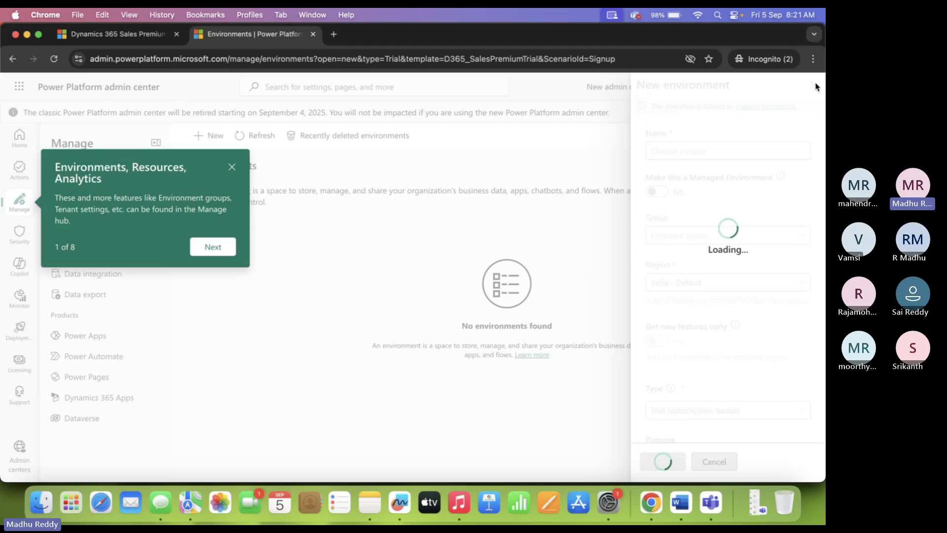
# Step: Close the 'Environments, Resources, Analytics' onboarding tour popup
pyautogui.click(232, 167)
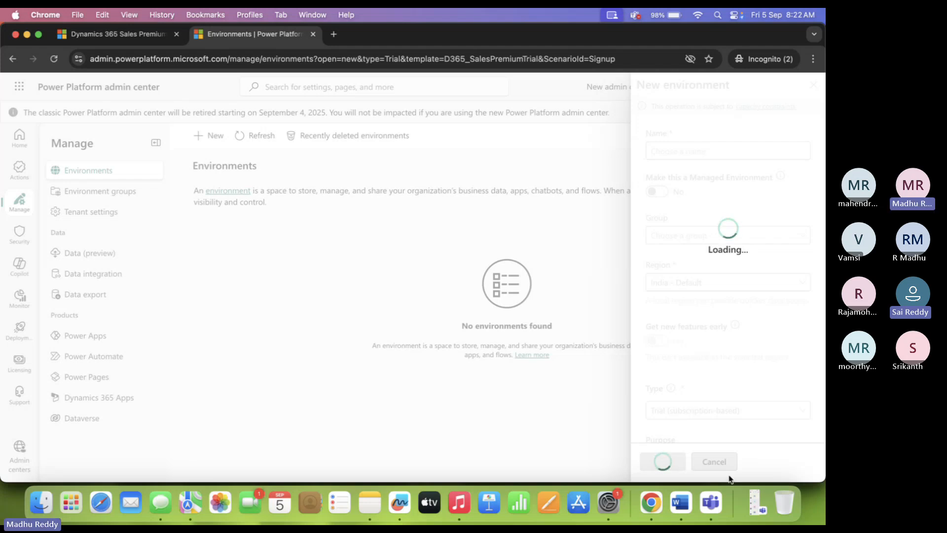
# Step: Switch to the CRM Training Session meeting, dismiss the recording notice, then minimise Teams
pyautogui.click(715, 507)
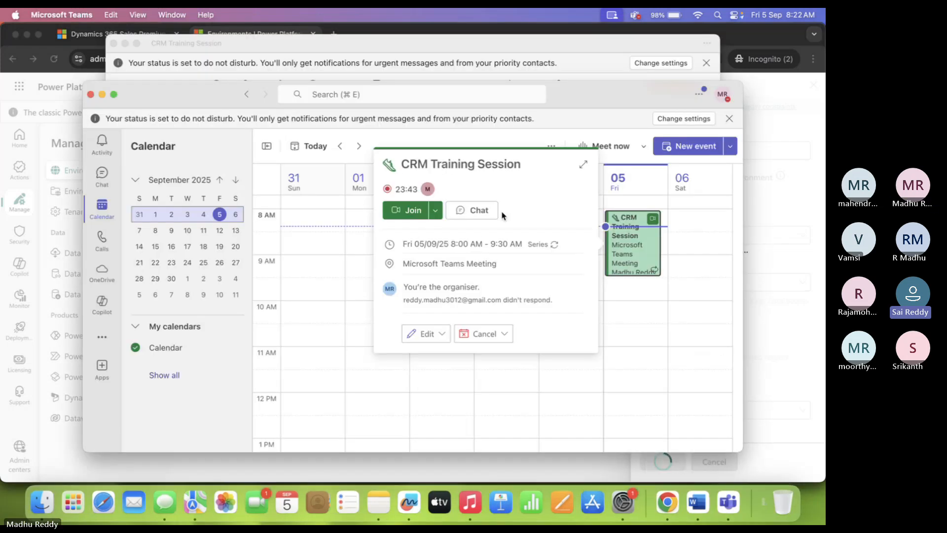
pyautogui.click(500, 50)
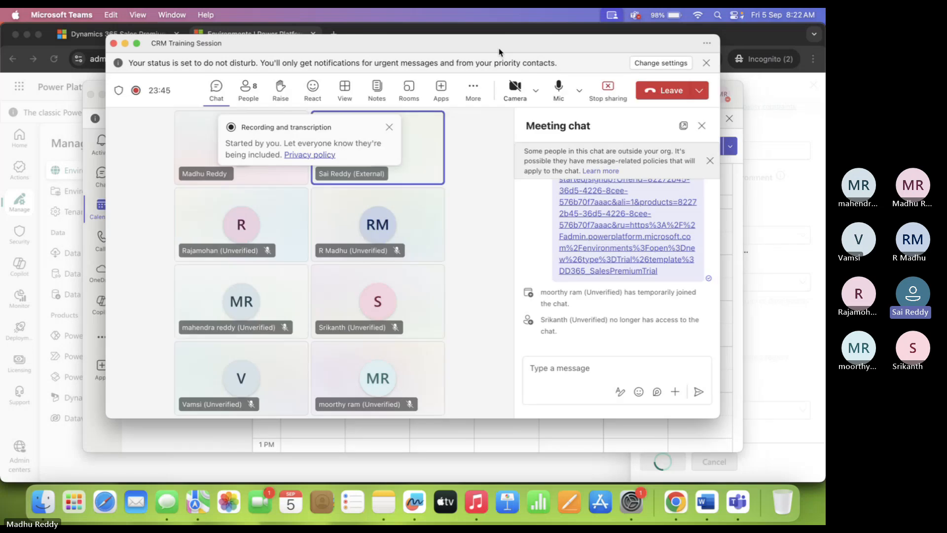
pyautogui.click(389, 127)
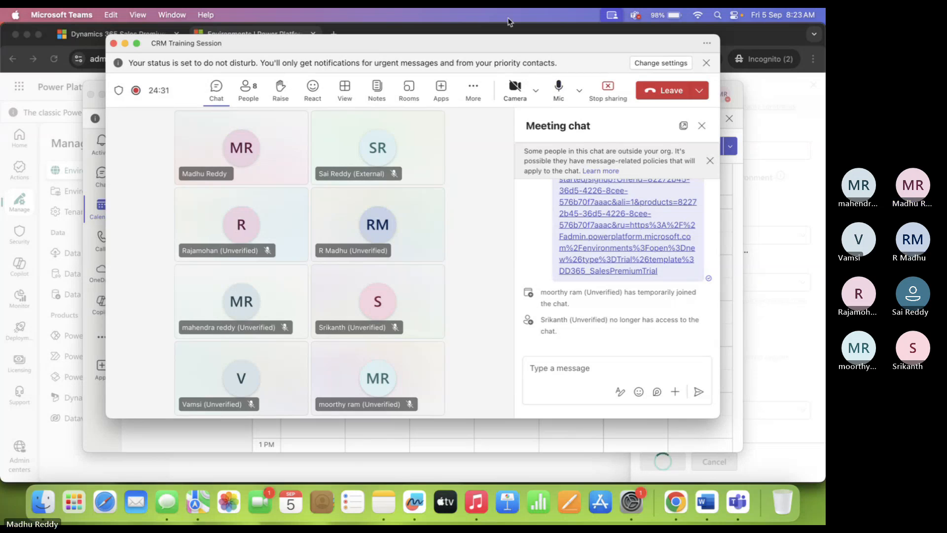
pyautogui.click(124, 43)
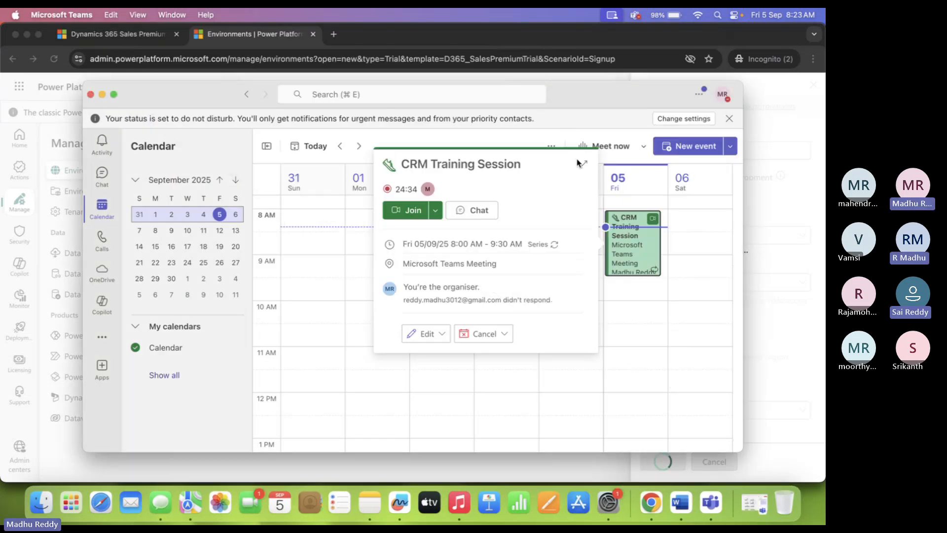
pyautogui.click(102, 95)
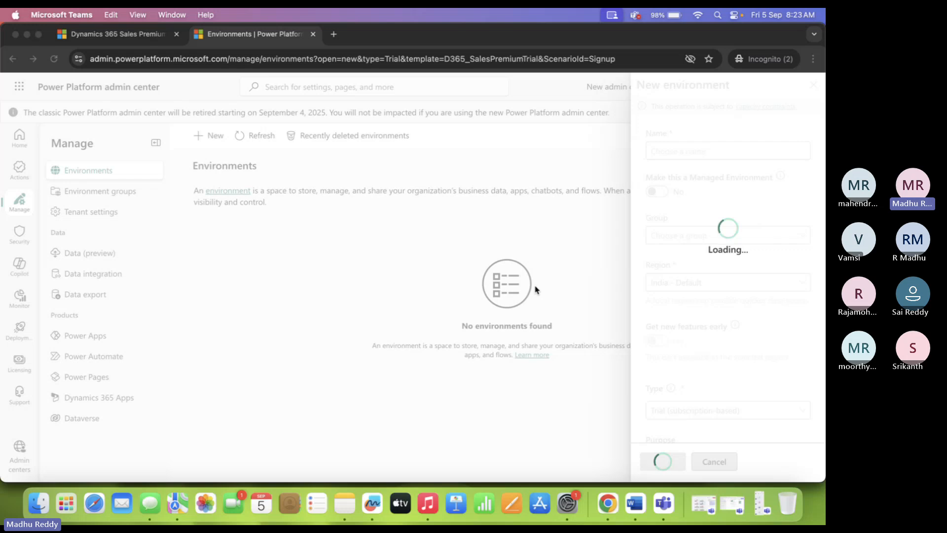
# Step: Check the CRM Training Session event details, then restore its meeting window from the Dock
pyautogui.click(664, 503)
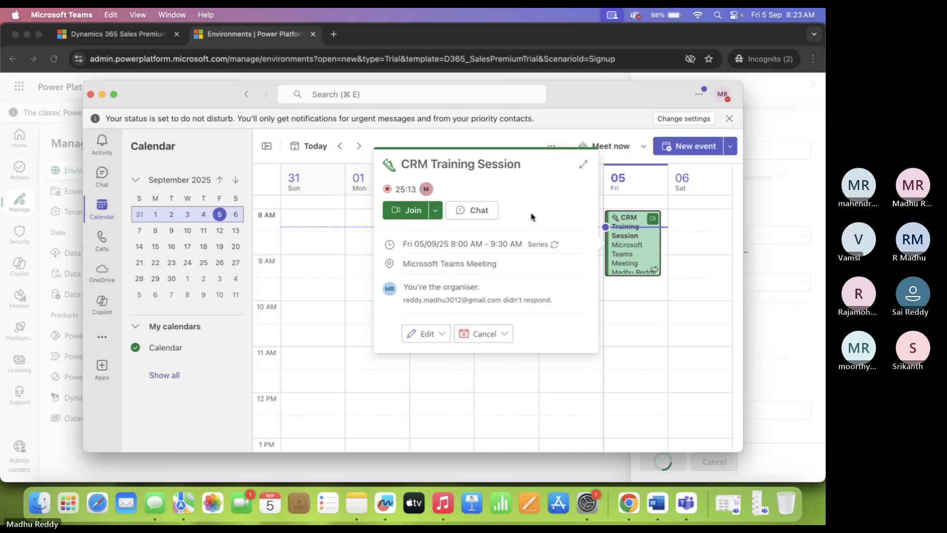
pyautogui.click(583, 164)
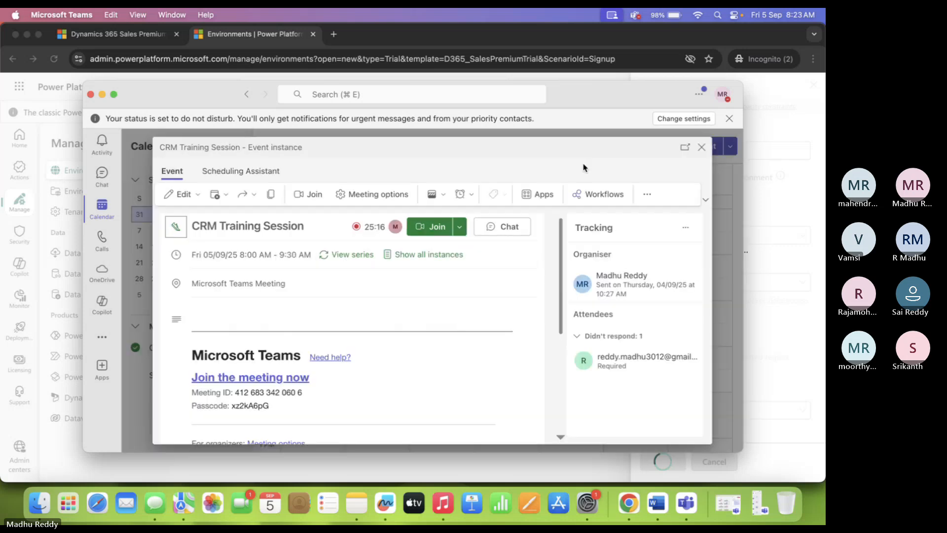
pyautogui.click(701, 146)
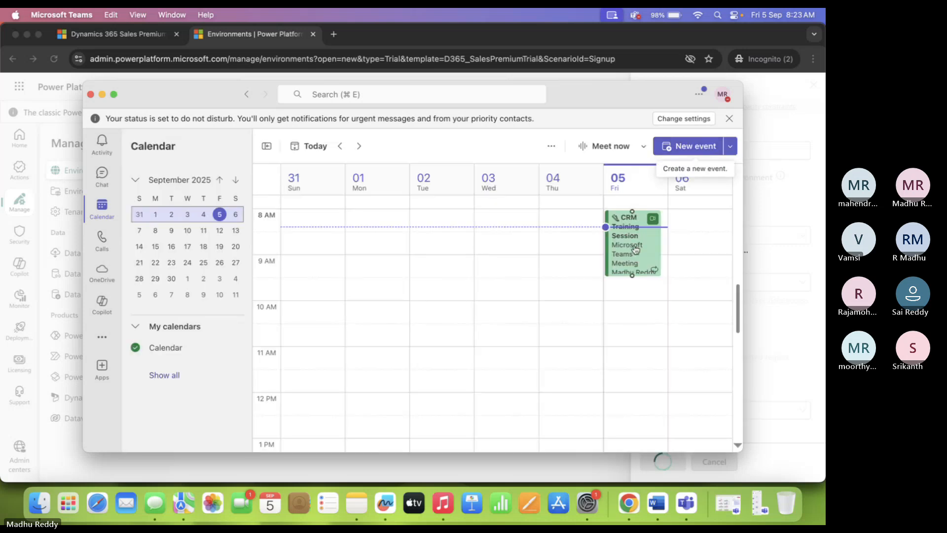
pyautogui.rightClick(686, 508)
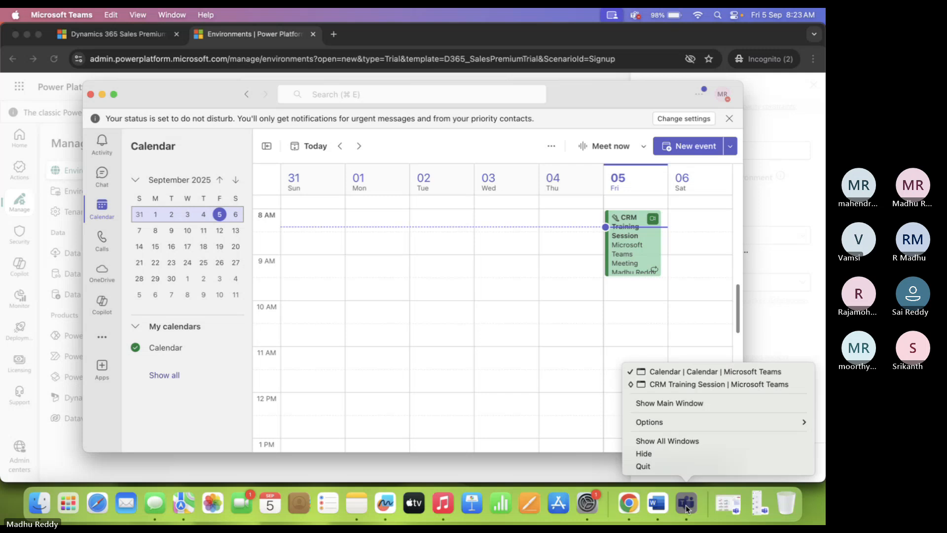
pyautogui.click(686, 383)
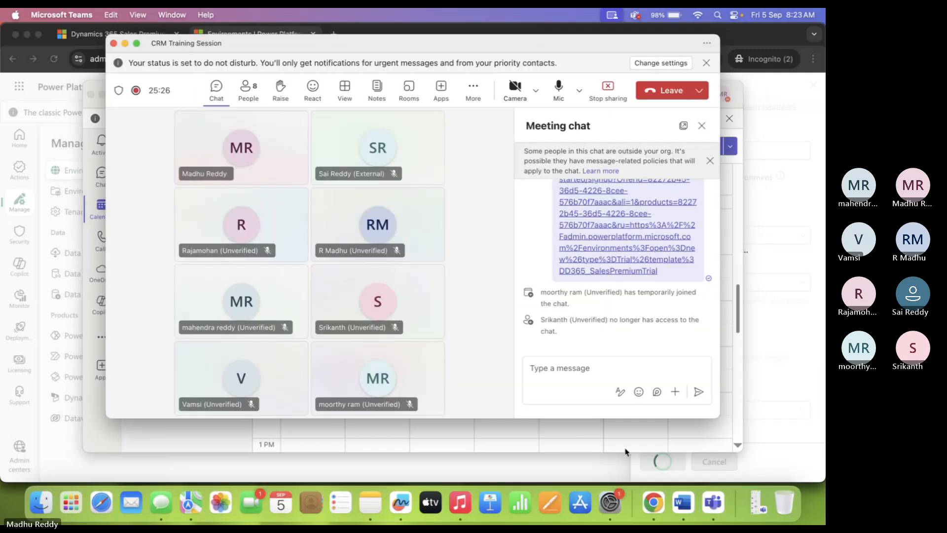
# Step: Post 'environment creation >> admin.powerplatform.com' in the meeting chat, then return to the admin center
pyautogui.click(558, 370)
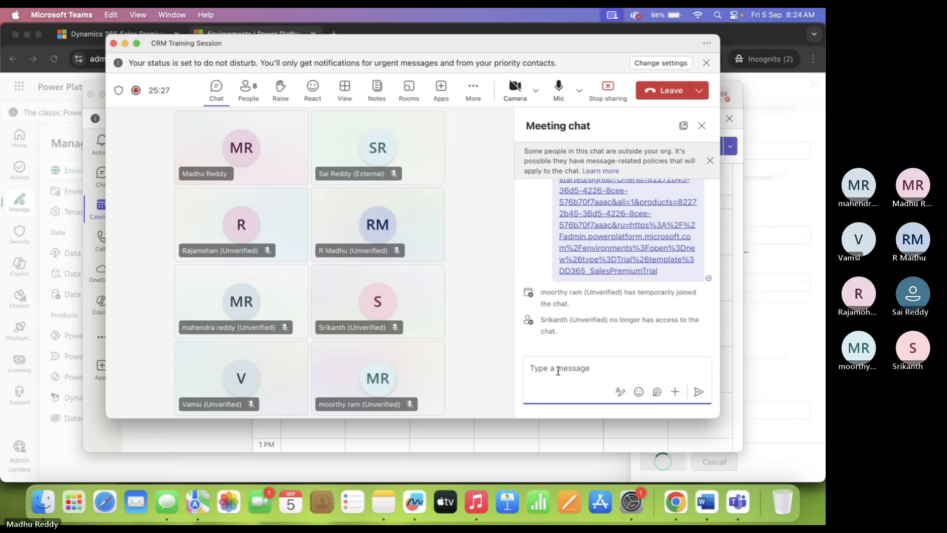
pyautogui.write('environment creation >> m')
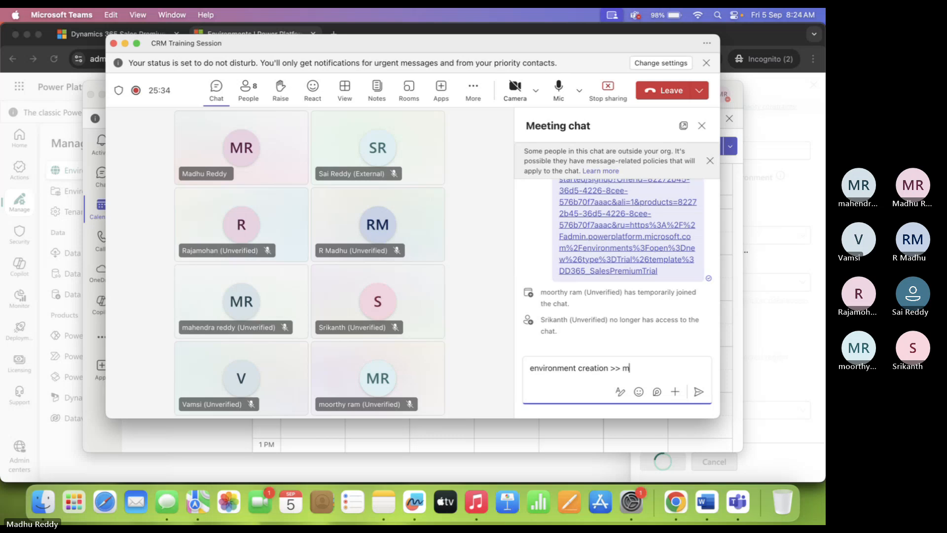
pyautogui.press('BackSpace')
pyautogui.write('admin.powerplatform.com')
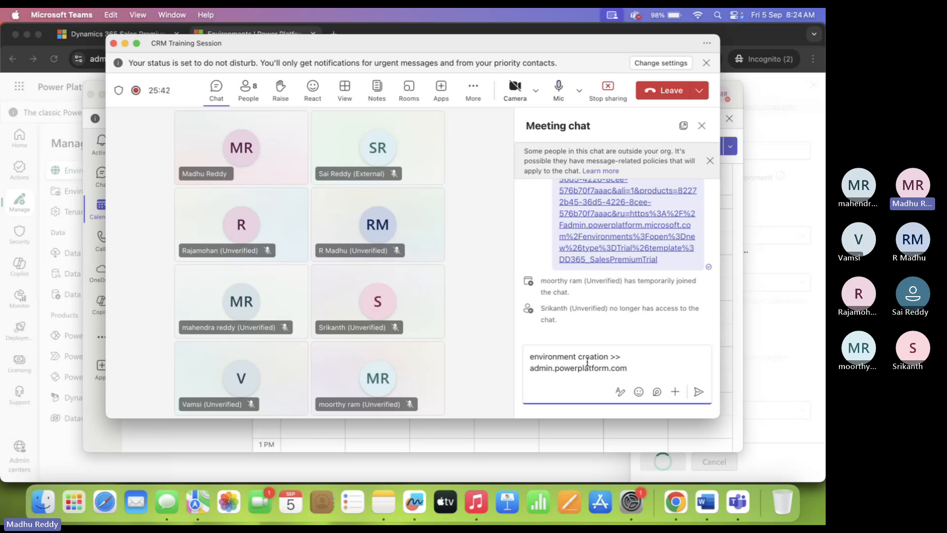
pyautogui.click(698, 392)
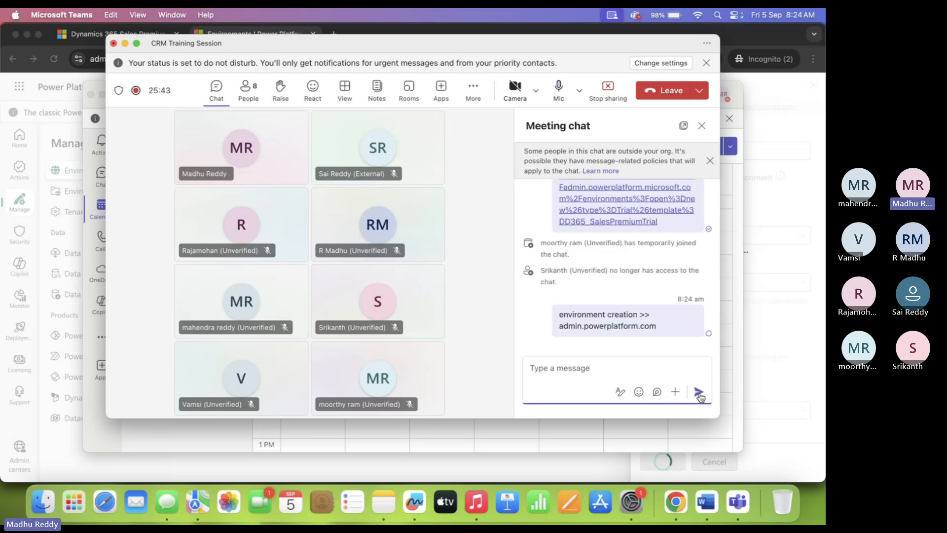
pyautogui.click(782, 99)
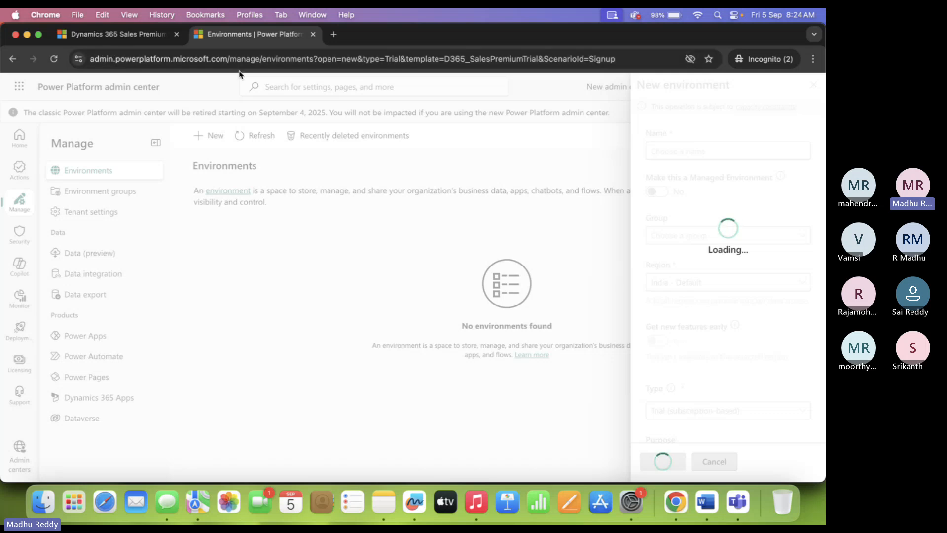
# Step: Load admin.power in a new Incognito tab, show the Environments list with Wilo (default), and close the duplicate
pyautogui.click(336, 34)
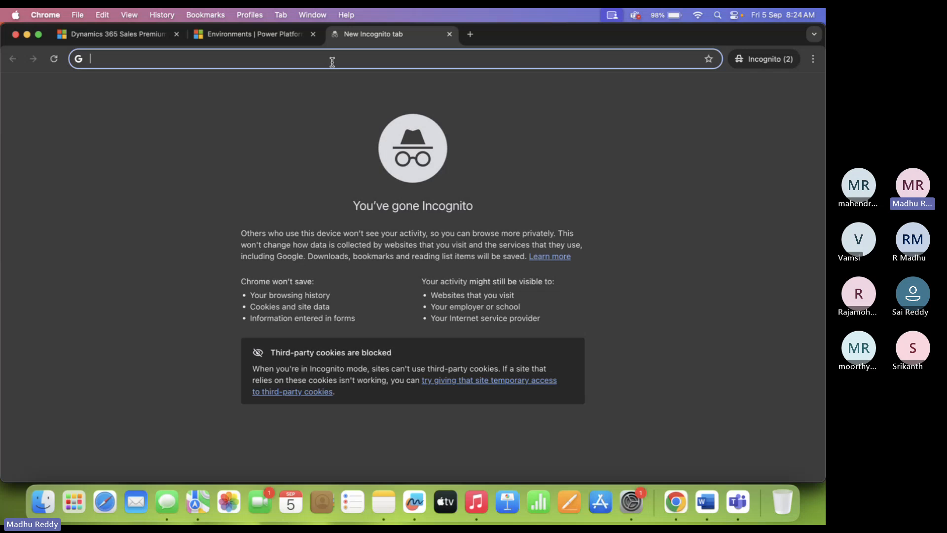
pyautogui.write('admin.power')
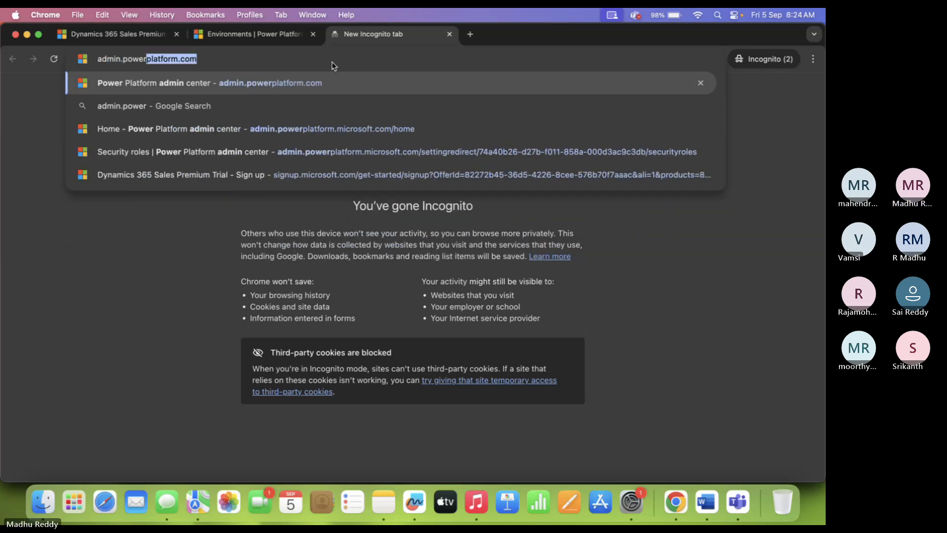
pyautogui.press('Return')
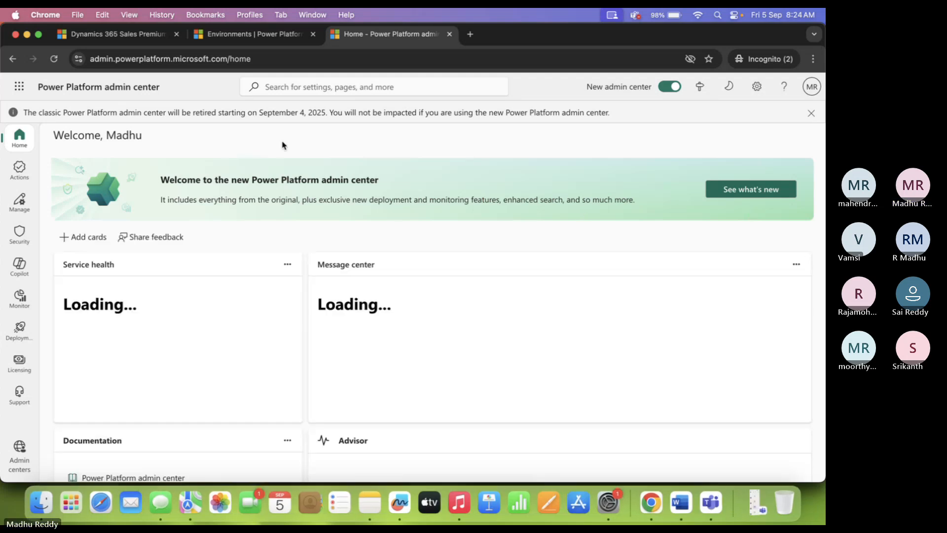
pyautogui.click(21, 173)
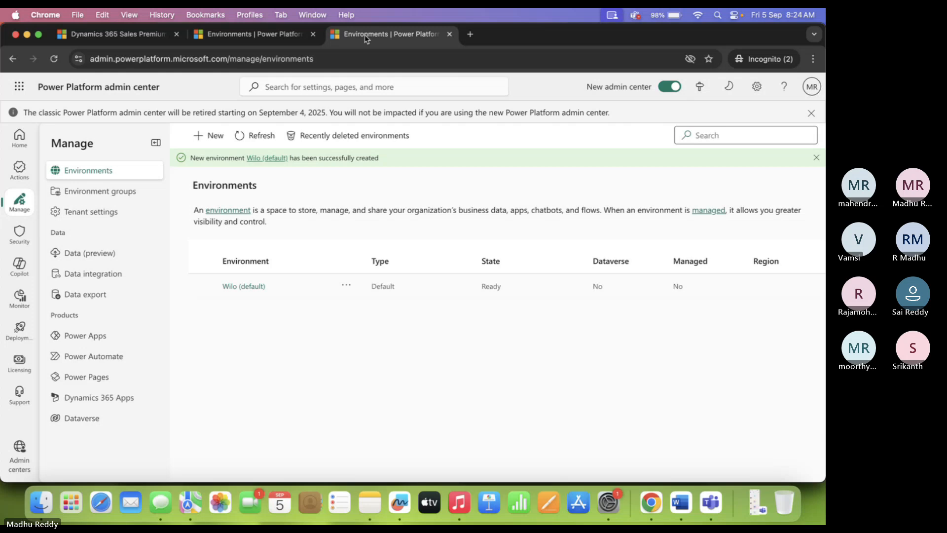
pyautogui.click(313, 34)
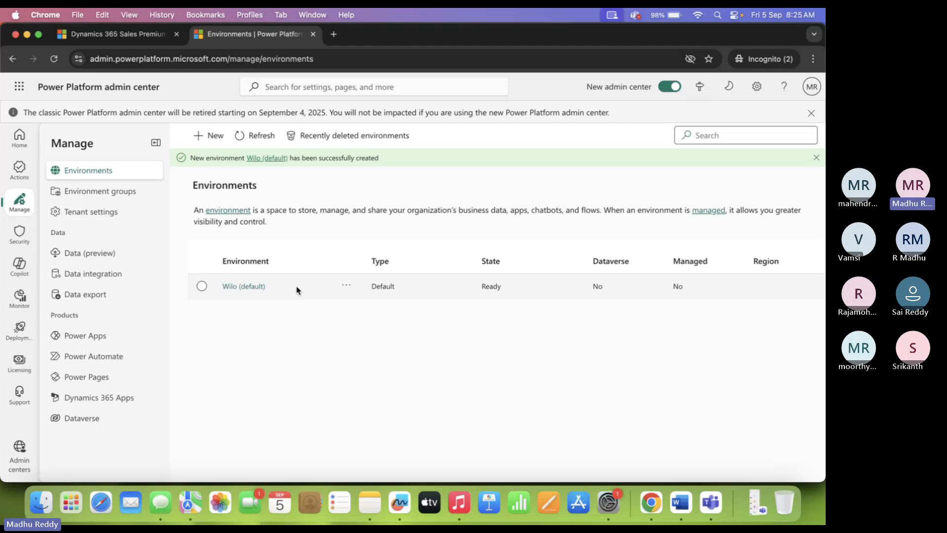
# Step: Start a new environment named Development with Group set to None
pyautogui.click(219, 141)
pyautogui.click(705, 152)
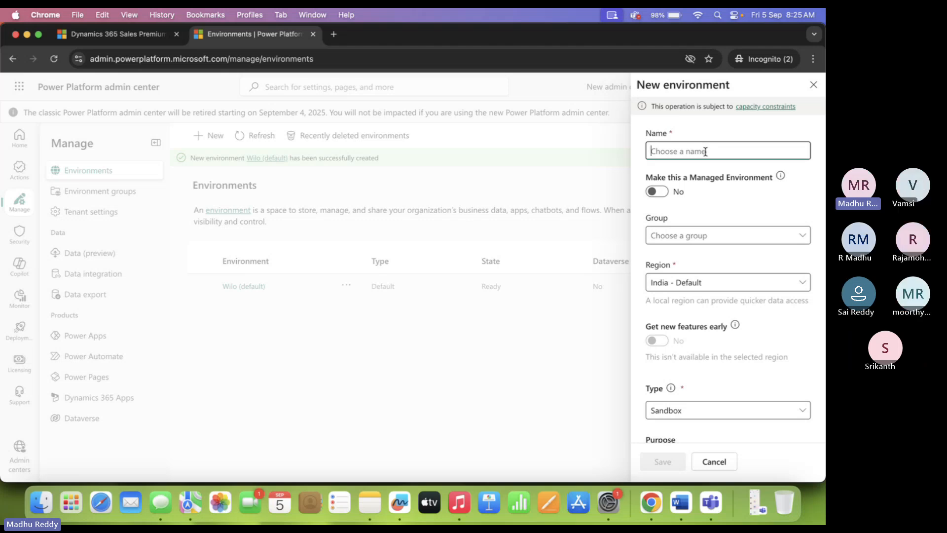
pyautogui.write('Deve')
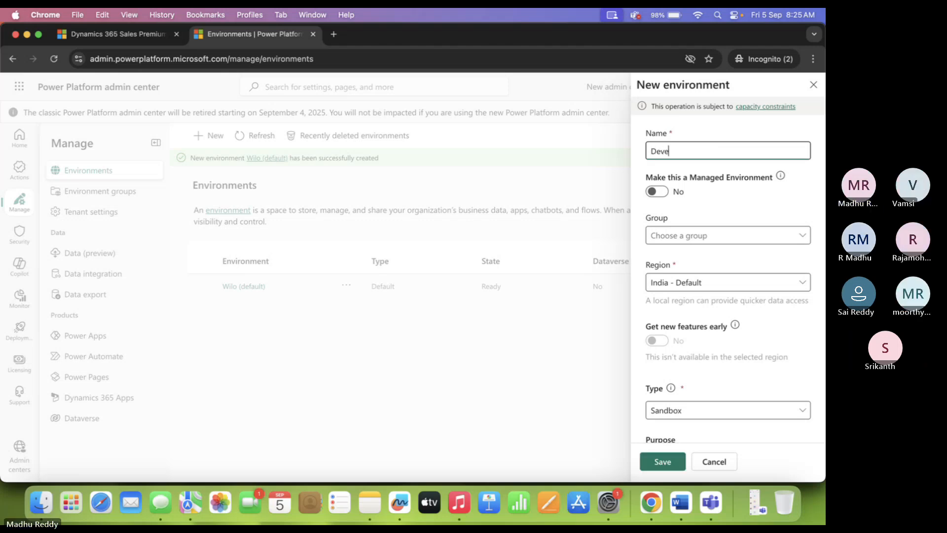
pyautogui.write('lopment')
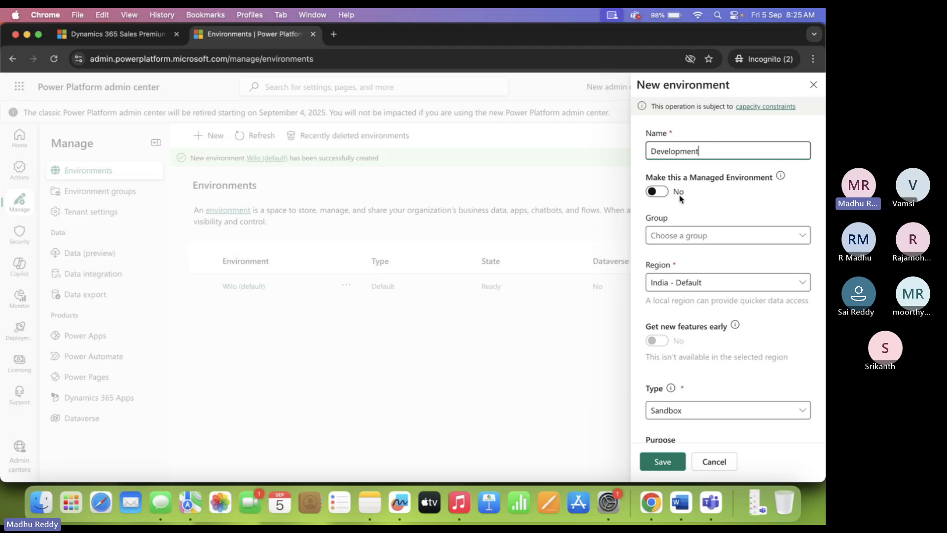
pyautogui.click(700, 238)
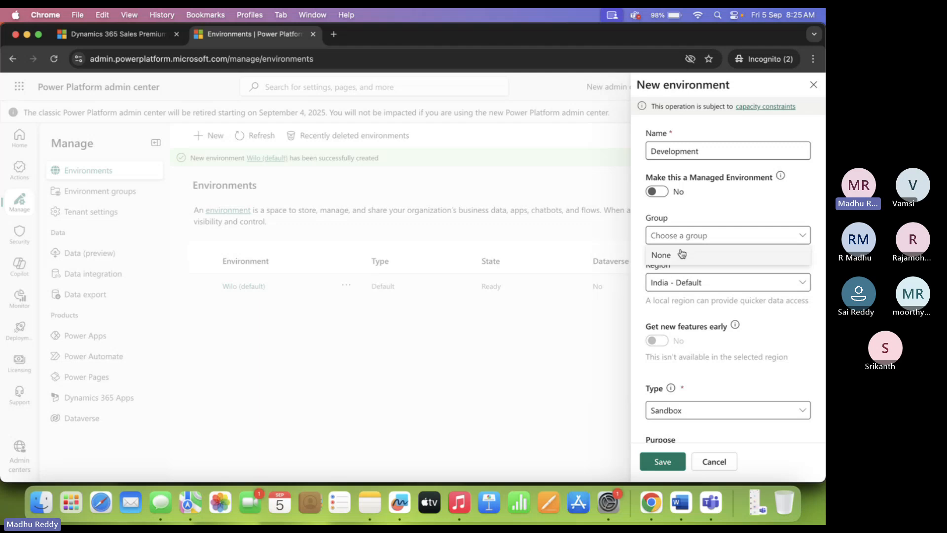
pyautogui.click(681, 254)
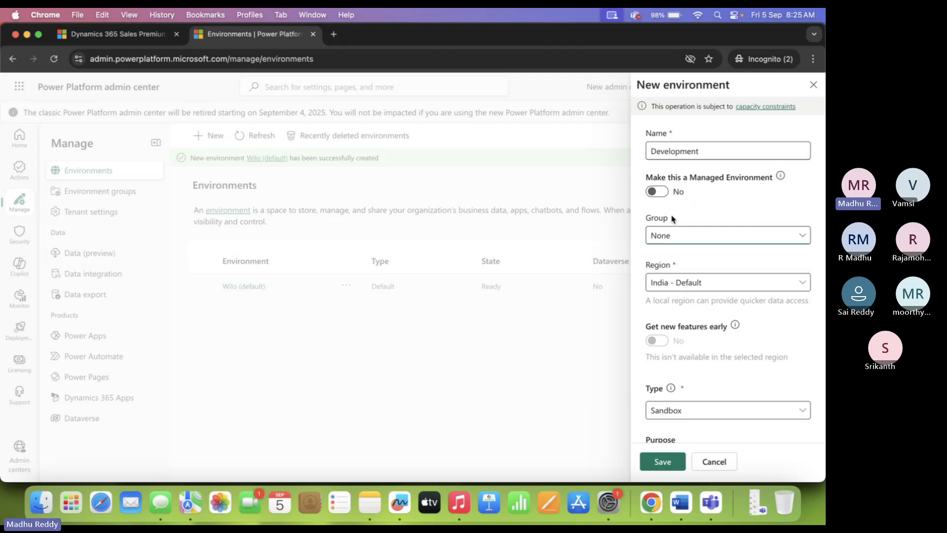
pyautogui.moveTo(646, 220); pyautogui.dragTo(669, 221)
pyautogui.click(698, 208)
# Step: Set the environment Type to Production
pyautogui.scroll(-2, 689, 262)
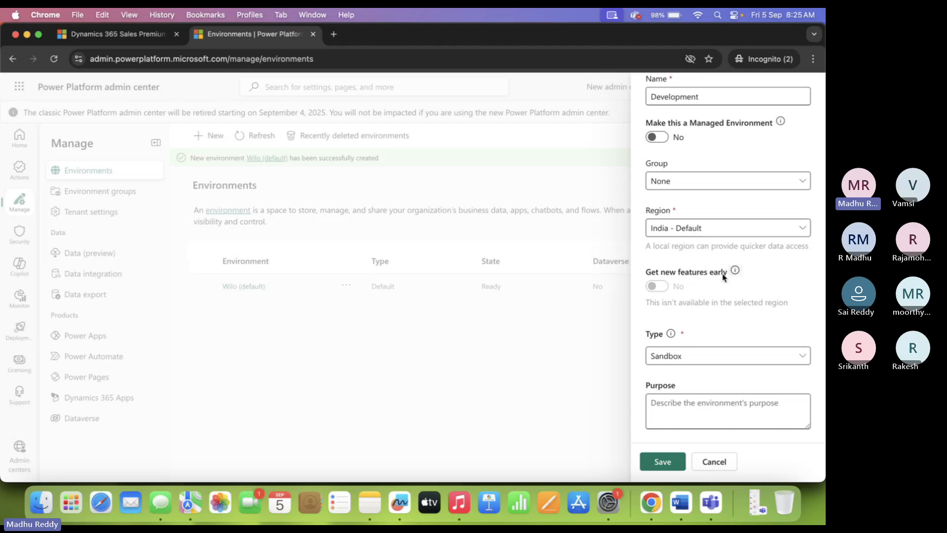
pyautogui.scroll(-3, 723, 277)
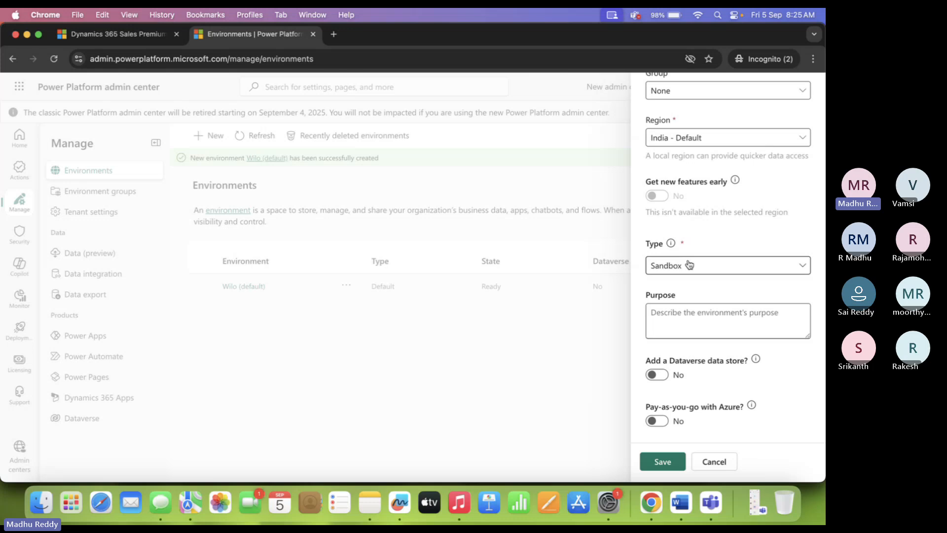
pyautogui.click(690, 265)
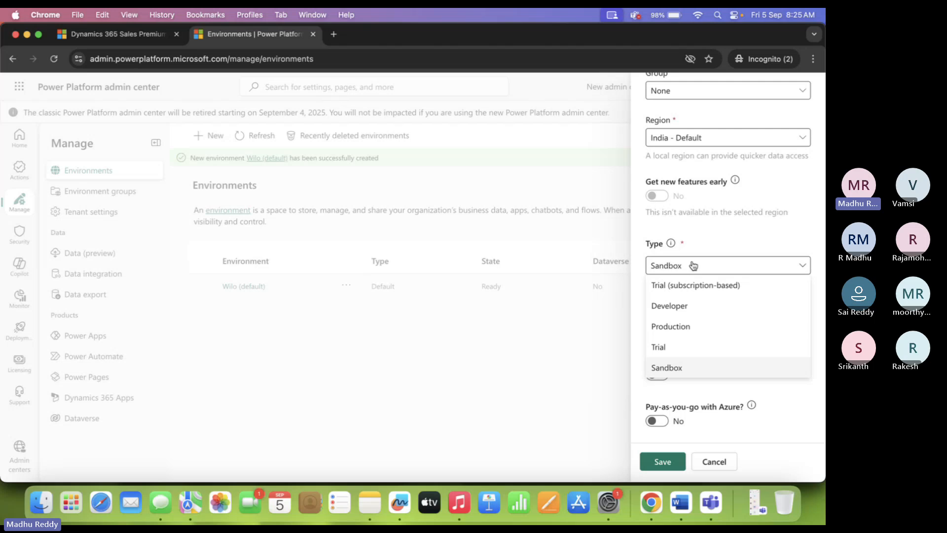
pyautogui.click(696, 328)
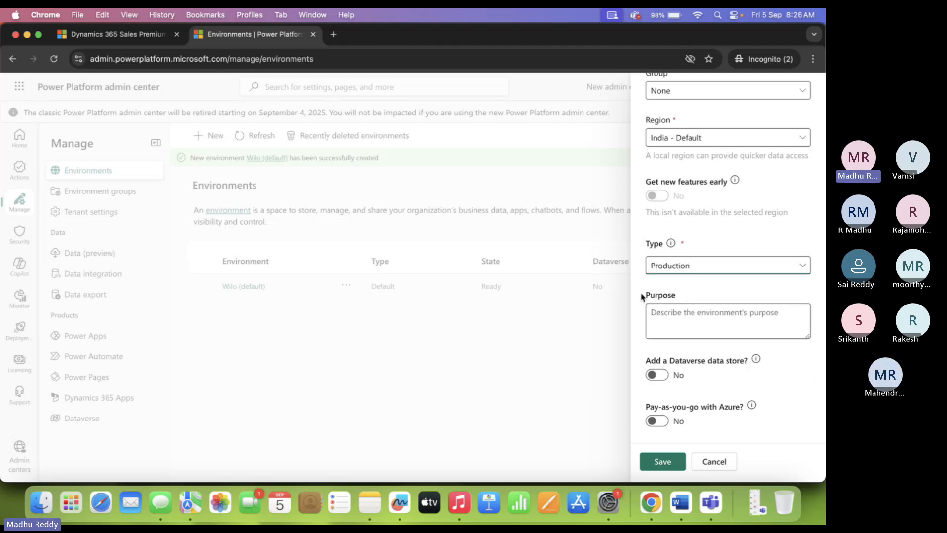
# Step: Save the Development environment and highlight the resulting trial-licence capacity error
pyautogui.click(664, 461)
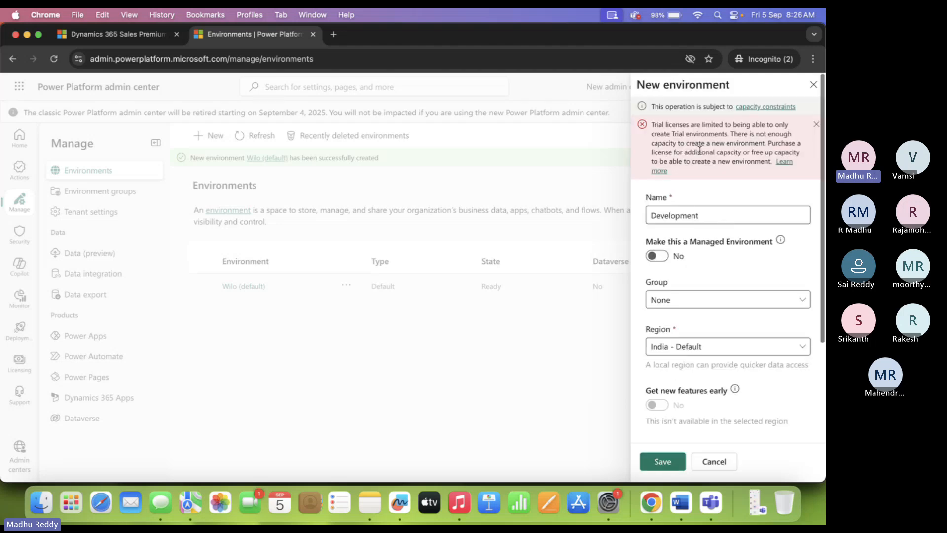
pyautogui.moveTo(652, 123); pyautogui.dragTo(738, 143)
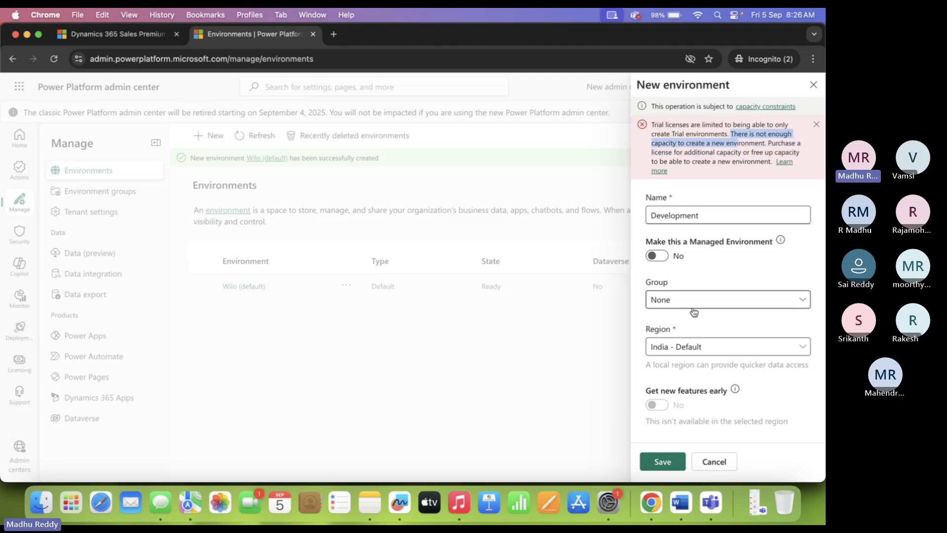
pyautogui.scroll(-5, 695, 326)
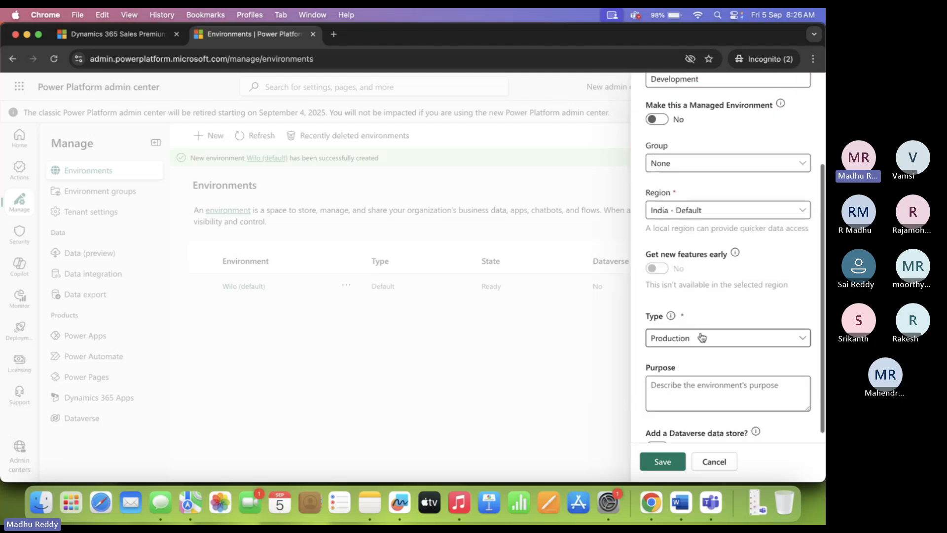
# Step: Change the environment Type to Sandbox and close the capacity error banner
pyautogui.click(712, 339)
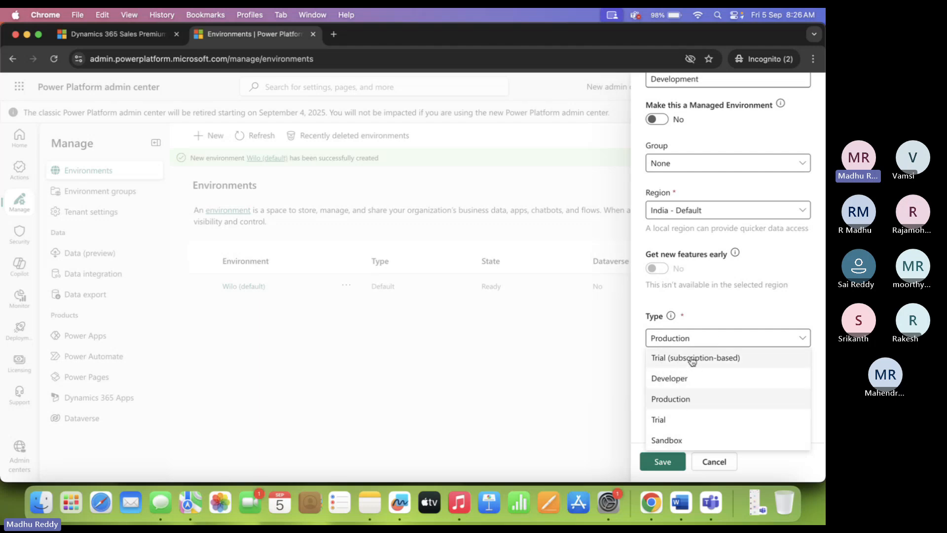
pyautogui.click(684, 443)
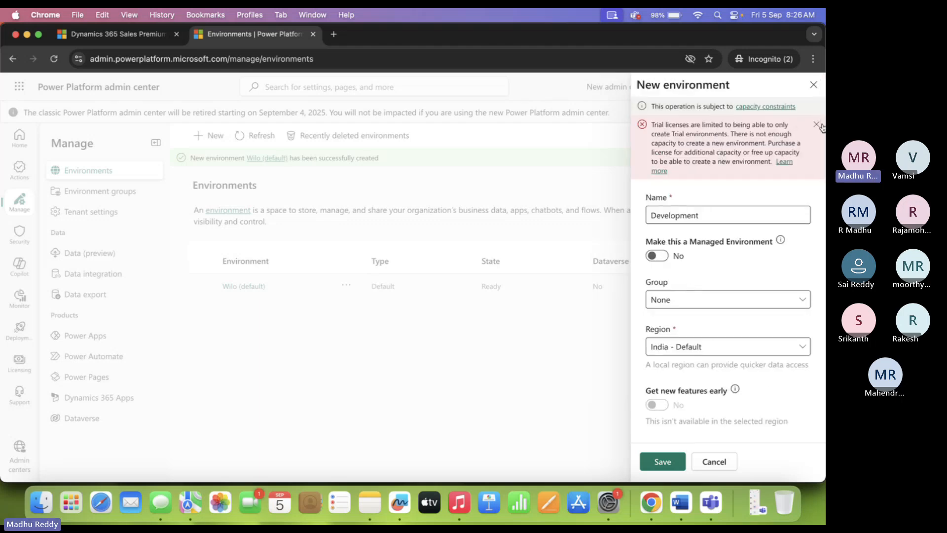
pyautogui.click(816, 124)
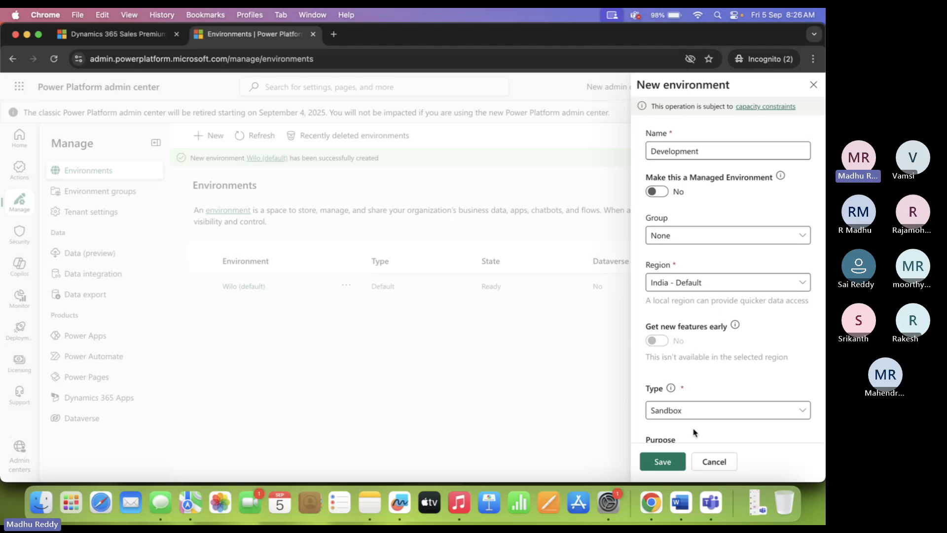
pyautogui.click(701, 414)
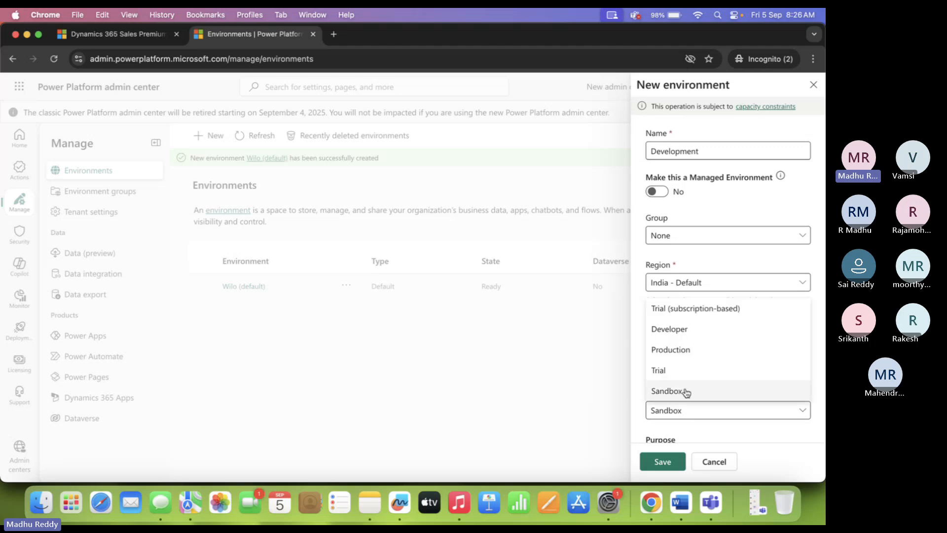
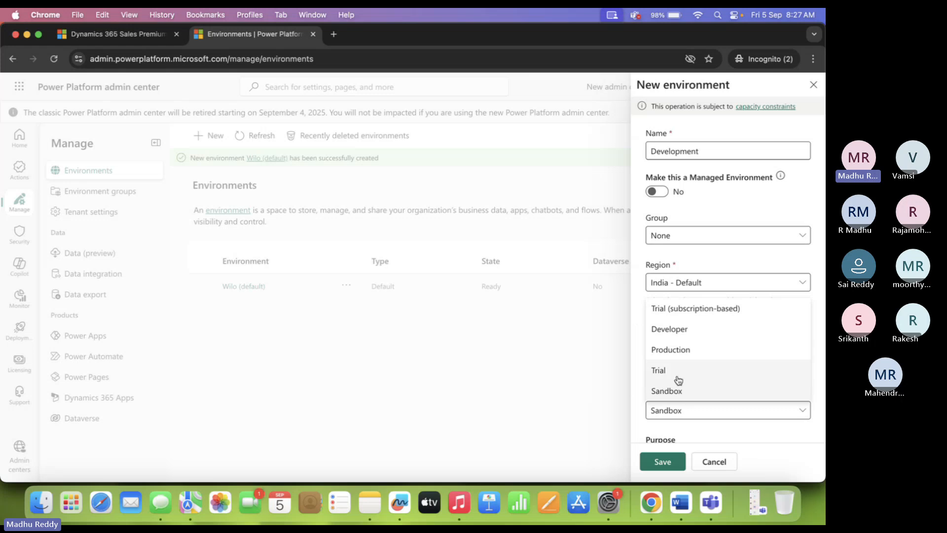
# Step: Set the Development environment's Type to Trial (subscription-based) and continue to the Add Dataverse step
pyautogui.click(666, 310)
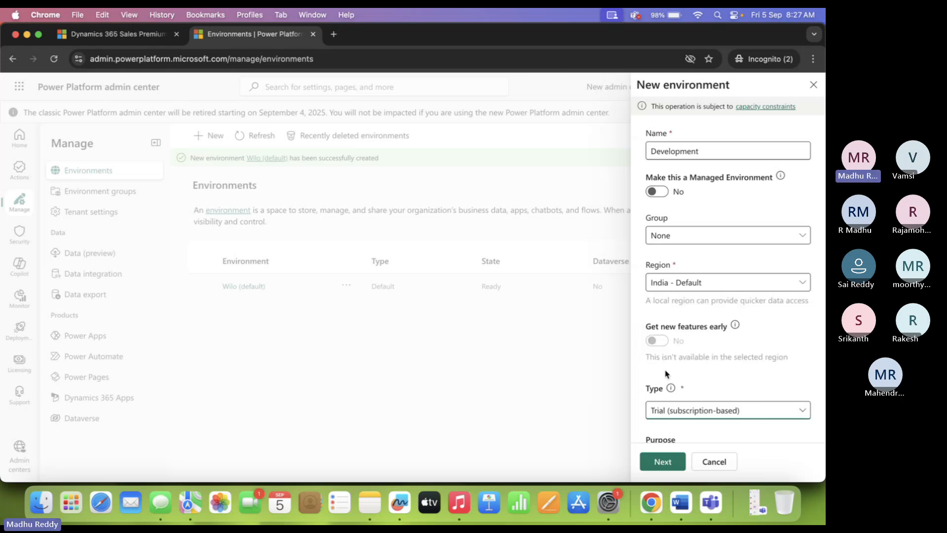
pyautogui.scroll(-3, 666, 373)
pyautogui.scroll(-2, 666, 375)
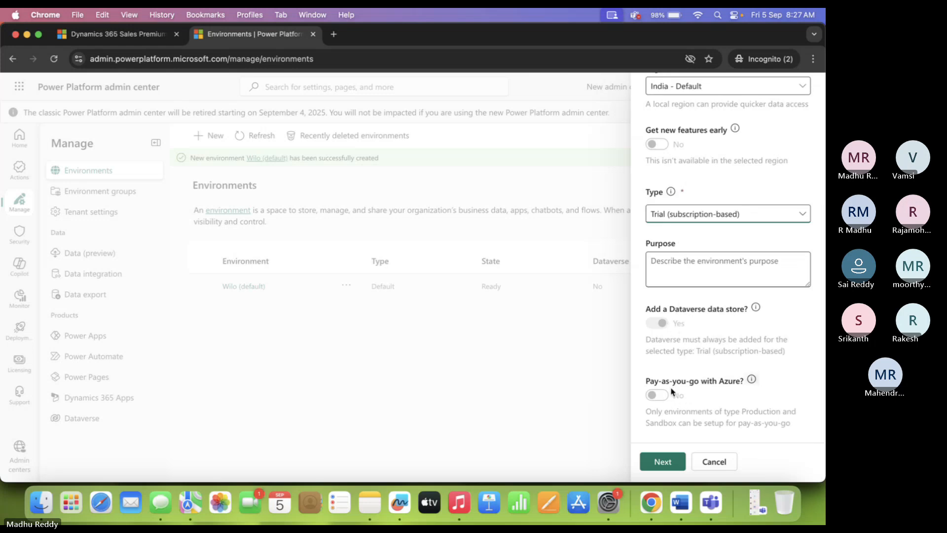
pyautogui.click(661, 461)
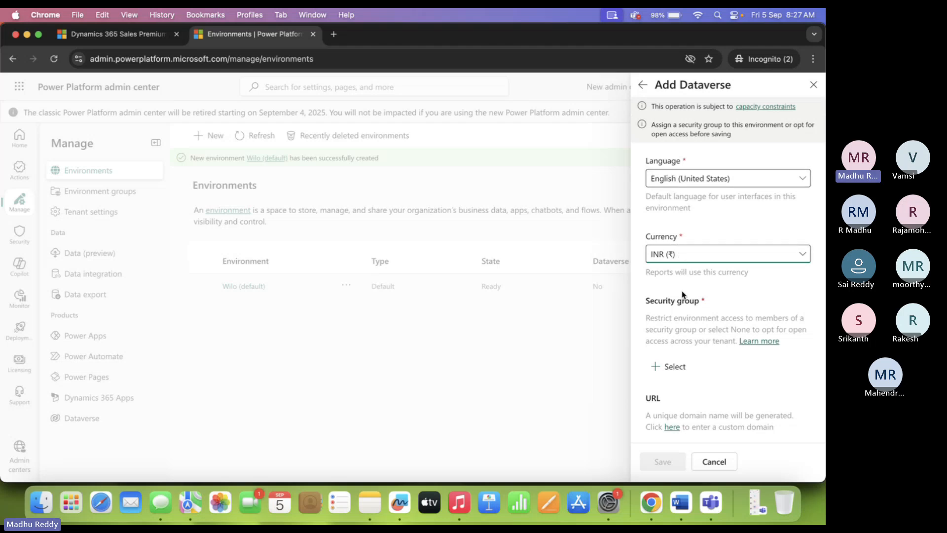
# Step: Set the Dataverse security group to None (Open access) and highlight the Dynamics 365 apps question
pyautogui.scroll(-2, 682, 304)
pyautogui.click(673, 311)
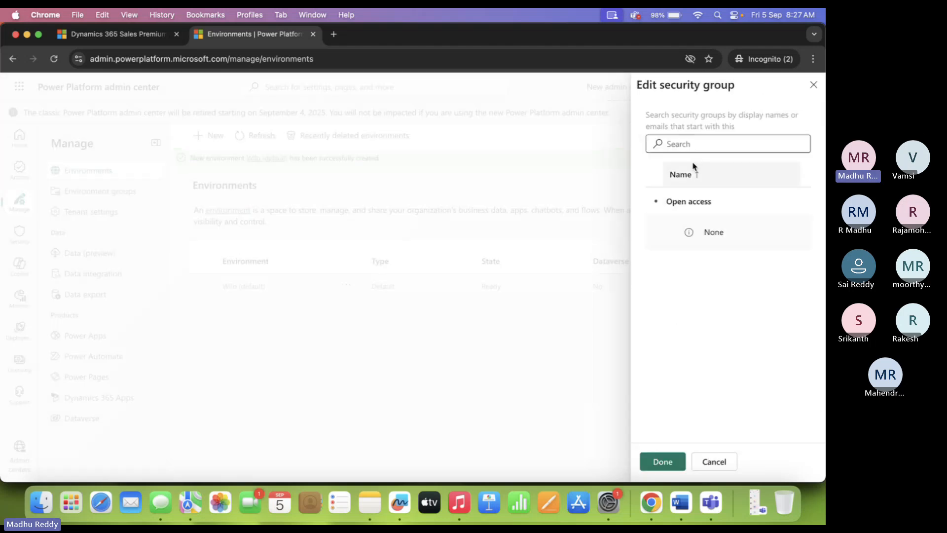
pyautogui.click(659, 232)
pyautogui.click(658, 460)
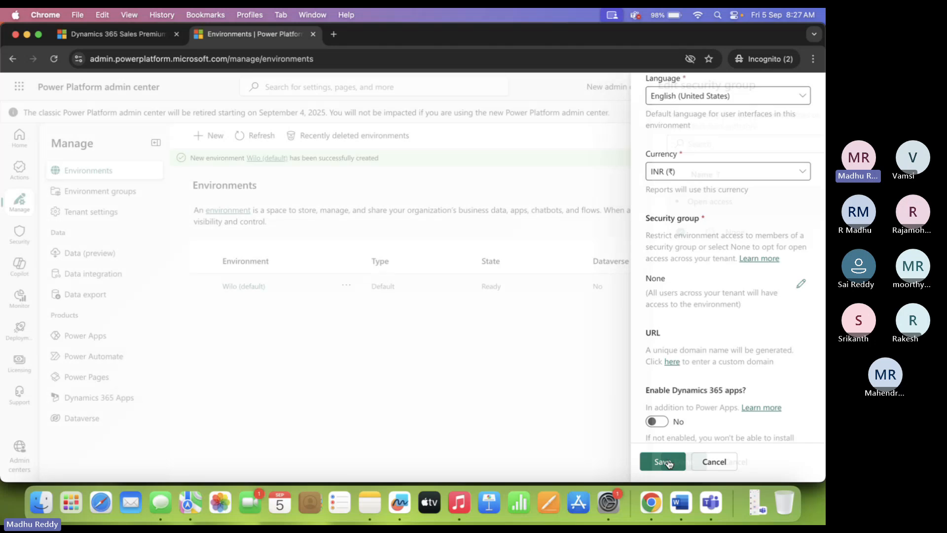
pyautogui.scroll(-3, 681, 300)
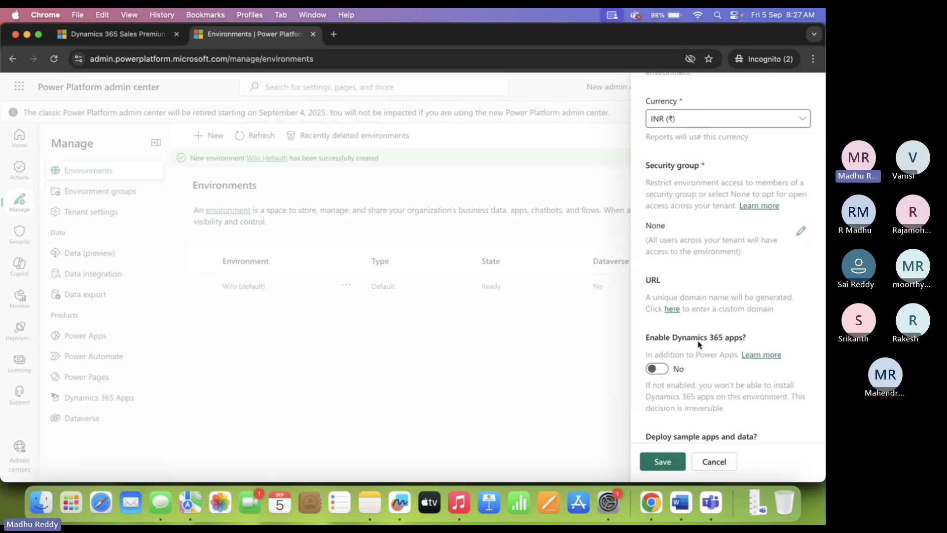
pyautogui.scroll(-1, 697, 335)
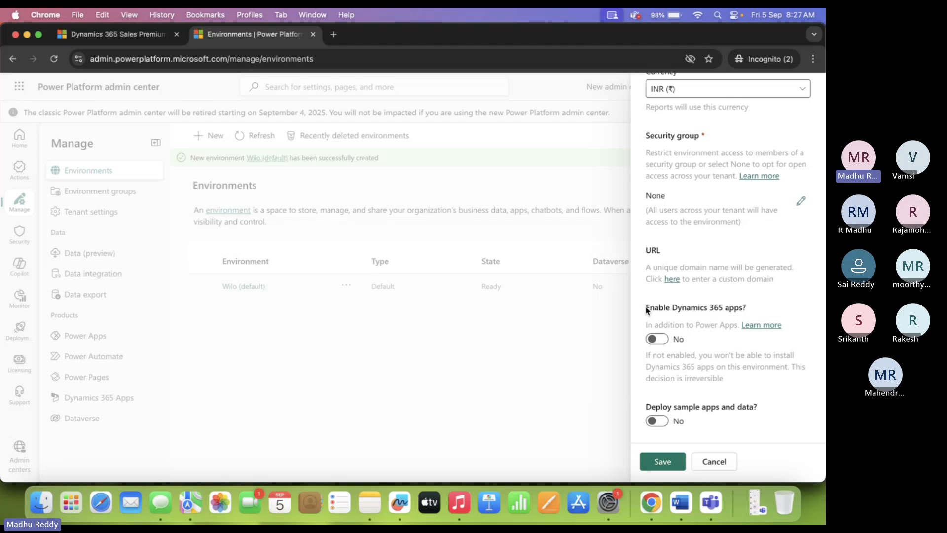
pyautogui.moveTo(646, 309); pyautogui.dragTo(686, 309)
# Step: Switch Enable Dynamics 365 apps to Yes and auto-deploy All enterprise applications
pyautogui.click(652, 338)
pyautogui.scroll(-2, 693, 380)
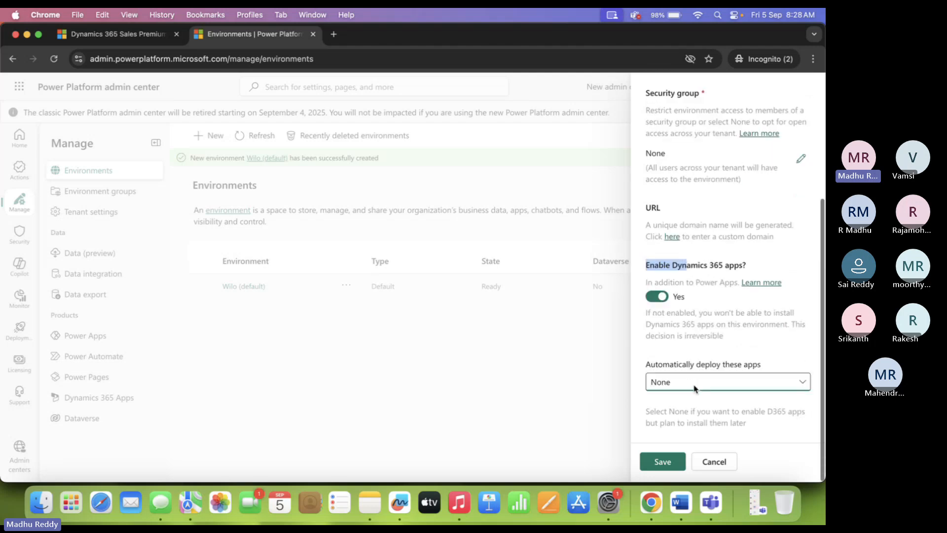
pyautogui.click(711, 384)
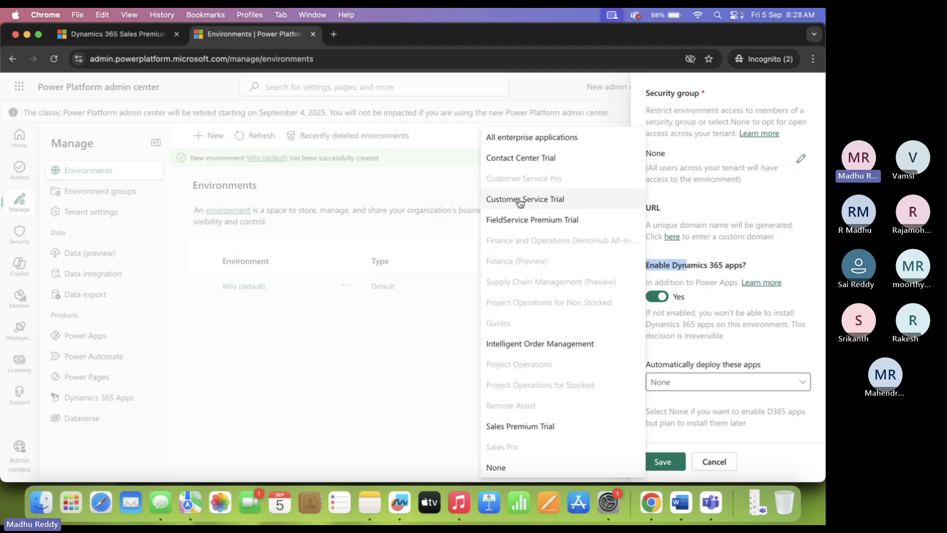
pyautogui.click(549, 148)
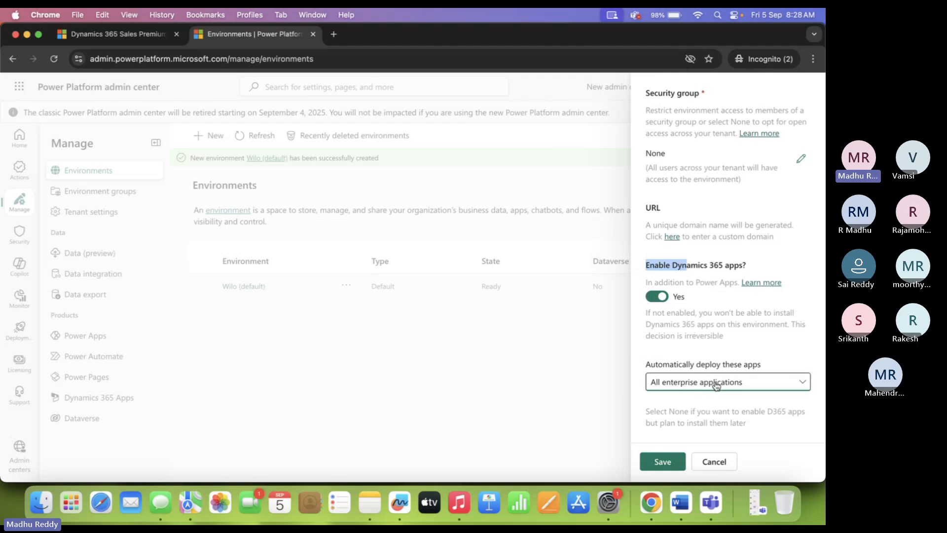
pyautogui.click(671, 276)
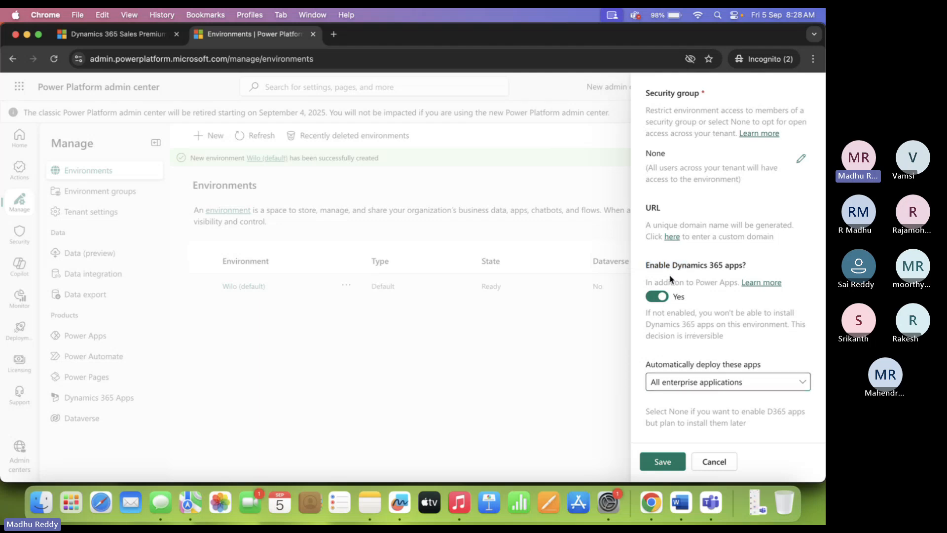
pyautogui.moveTo(723, 270); pyautogui.dragTo(746, 271)
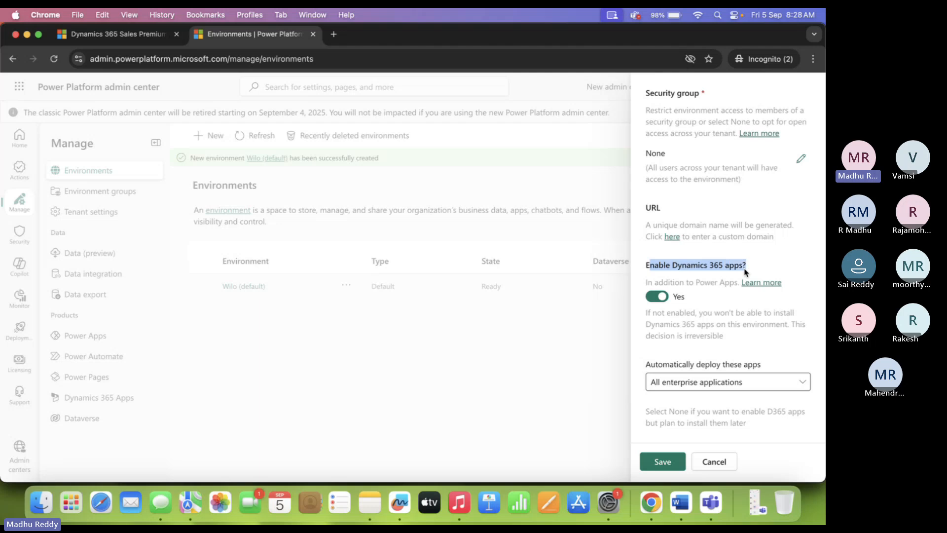
pyautogui.click(709, 390)
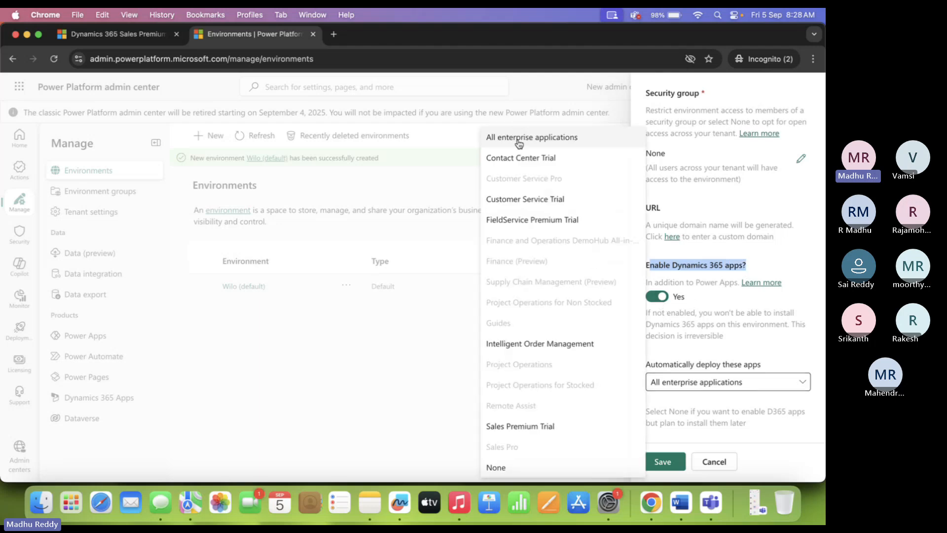
pyautogui.click(695, 225)
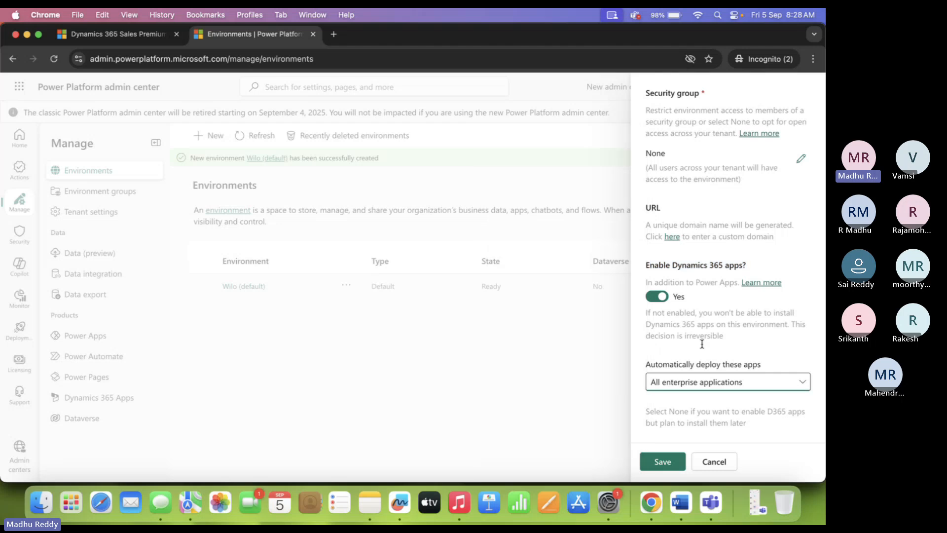
# Step: Save the environment, refresh until Development is Ready, and open its details page
pyautogui.click(662, 461)
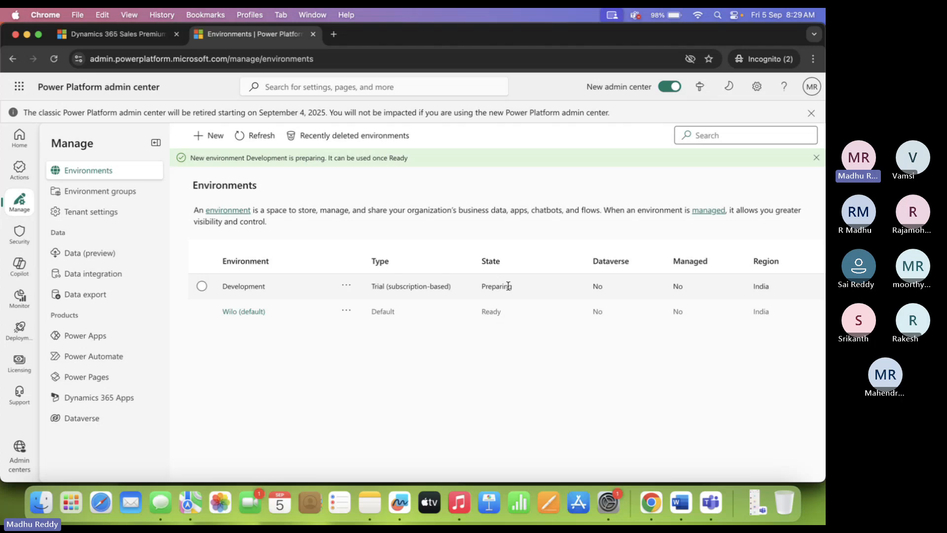
pyautogui.click(257, 136)
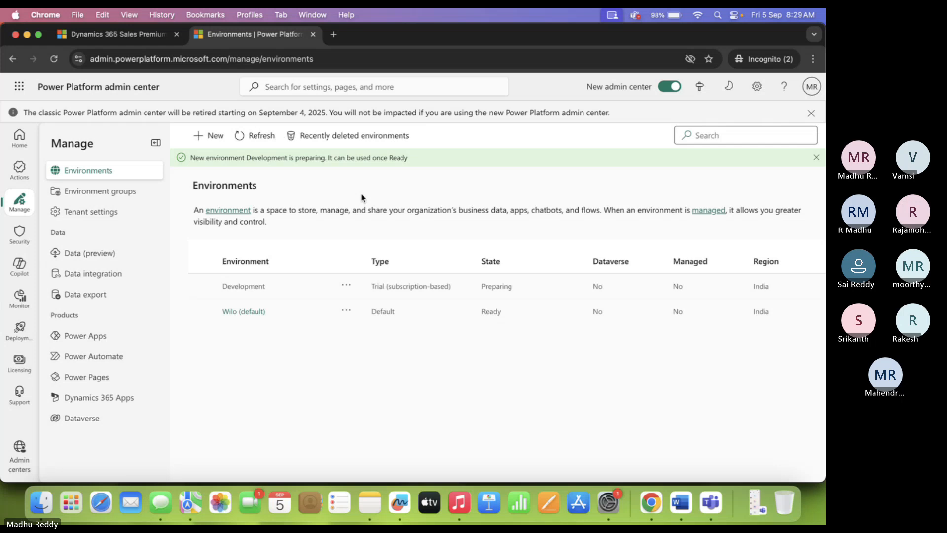
pyautogui.click(268, 141)
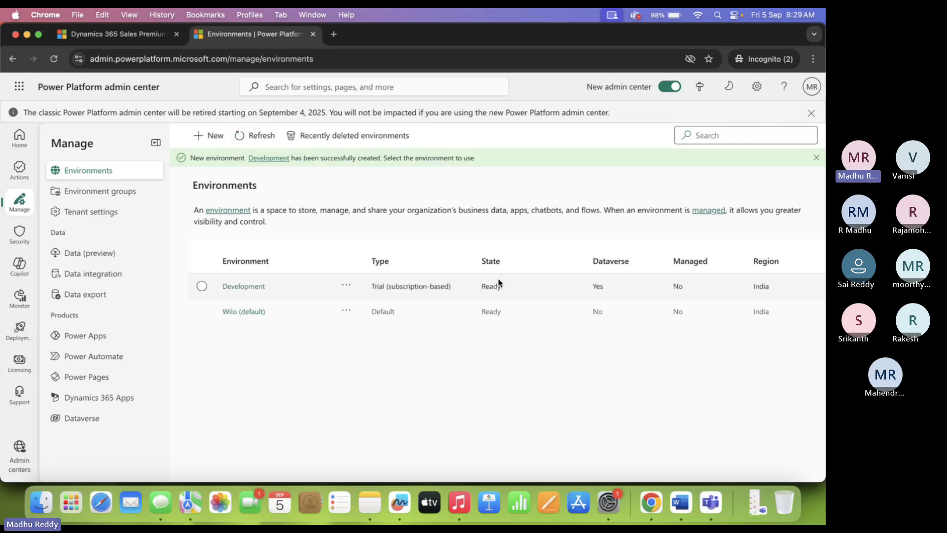
pyautogui.click(202, 286)
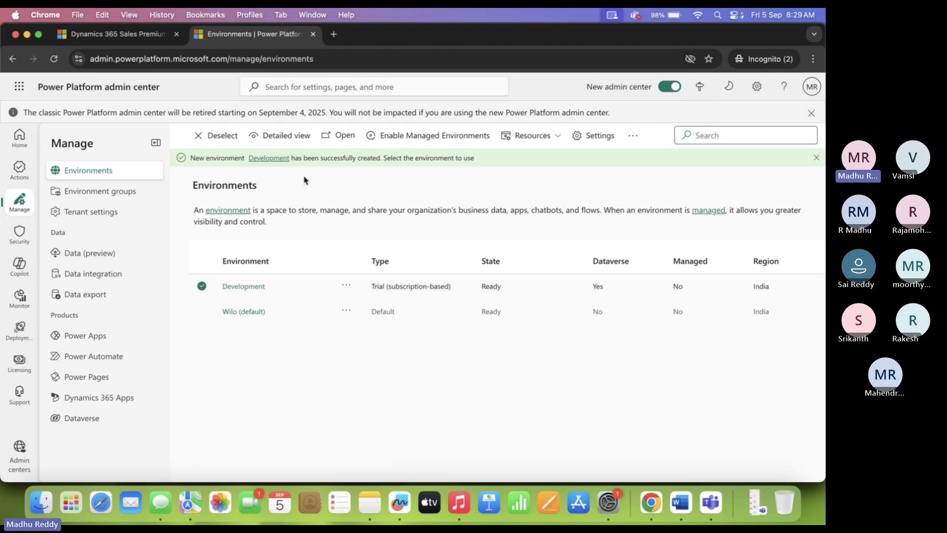
pyautogui.click(201, 287)
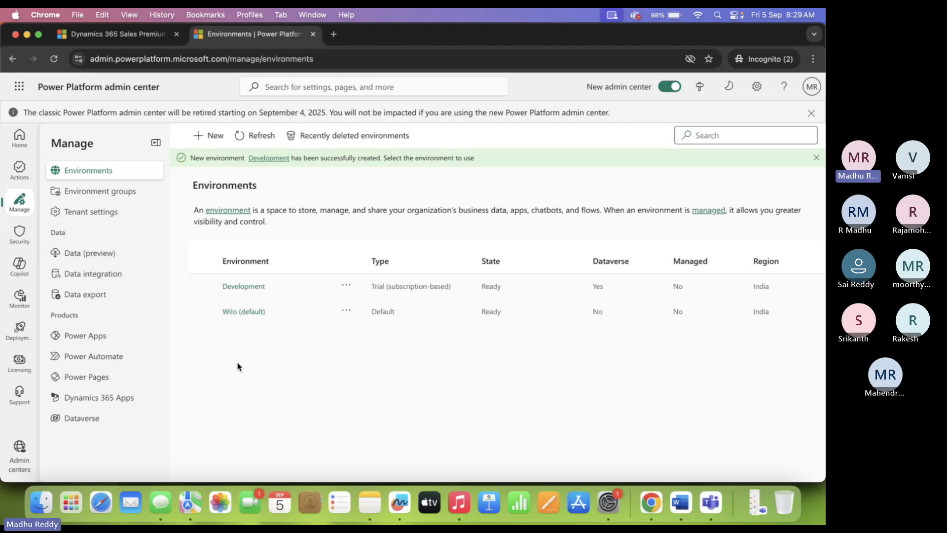
pyautogui.click(244, 287)
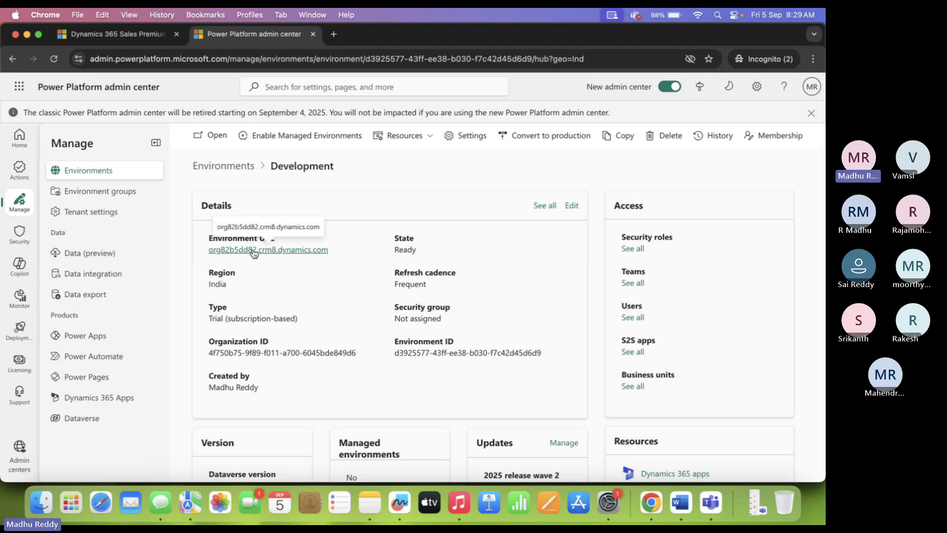
# Step: Edit the environment details, replacing the URL with 'dev' and saving
pyautogui.click(572, 206)
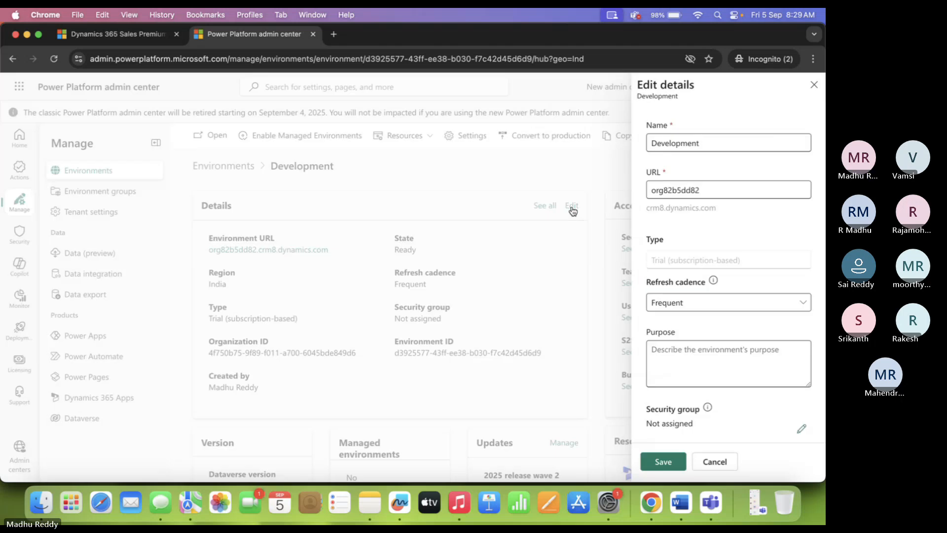
pyautogui.click(704, 193)
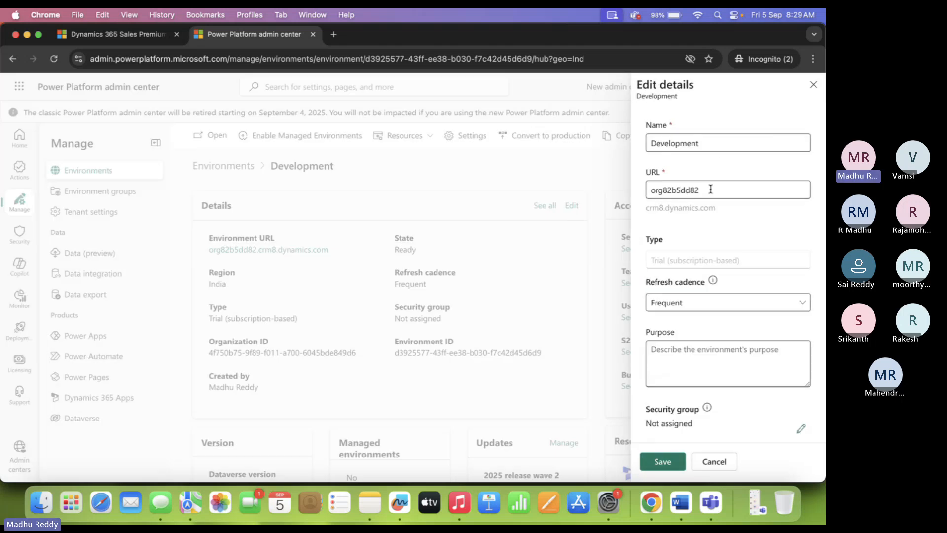
pyautogui.moveTo(710, 189); pyautogui.dragTo(647, 189)
pyautogui.press('BackSpace')
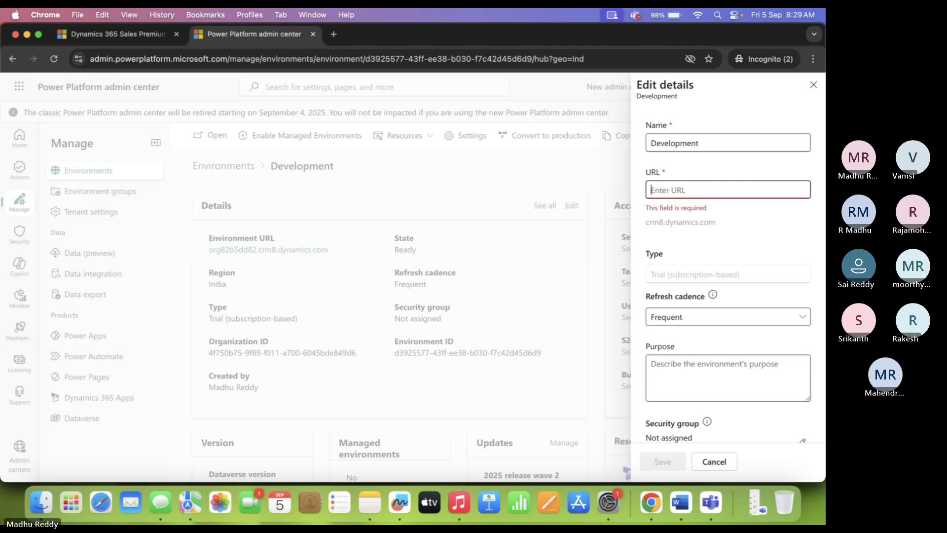
pyautogui.write('de')
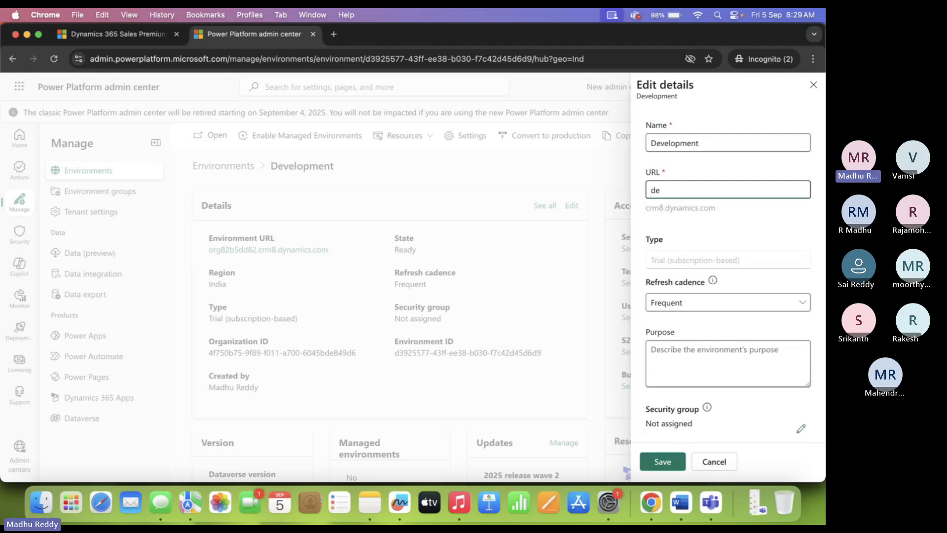
pyautogui.write('v')
pyautogui.click(661, 459)
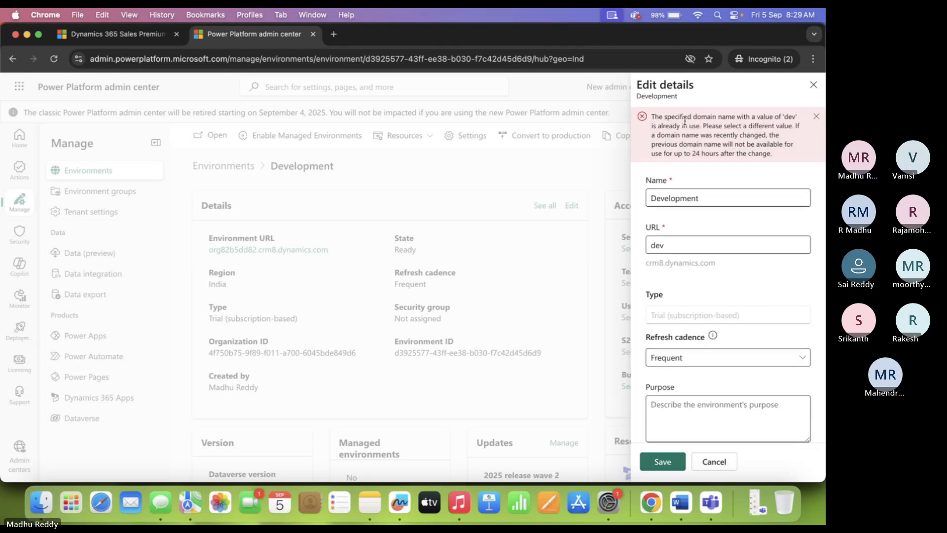
# Step: After 'development' fails as a domain already in use, set the URL to d1 and save
pyautogui.click(669, 249)
pyautogui.write('elopment')
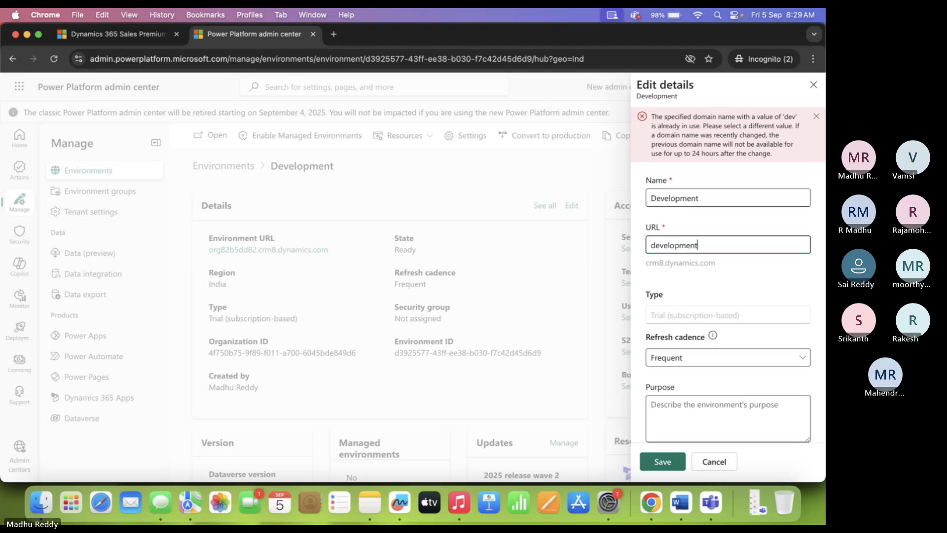
pyautogui.click(666, 462)
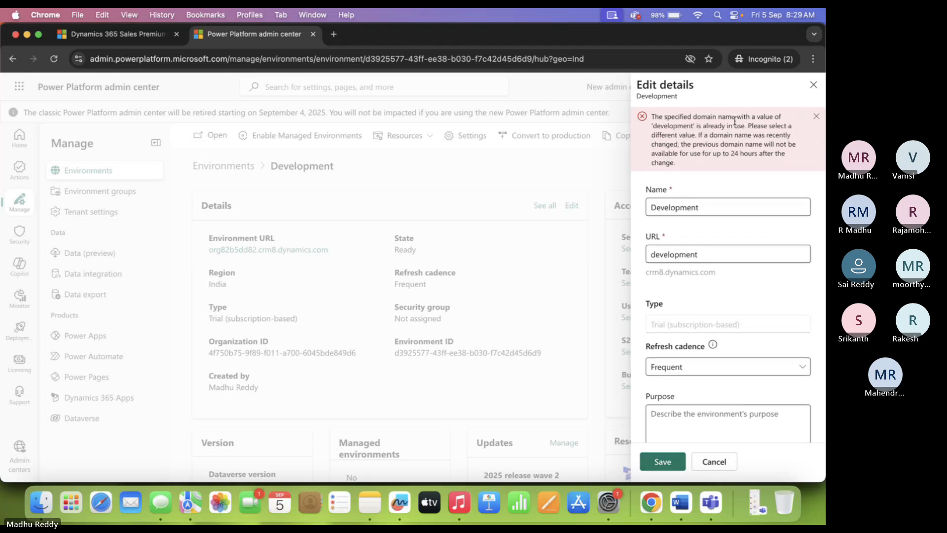
pyautogui.click(816, 118)
pyautogui.click(710, 190)
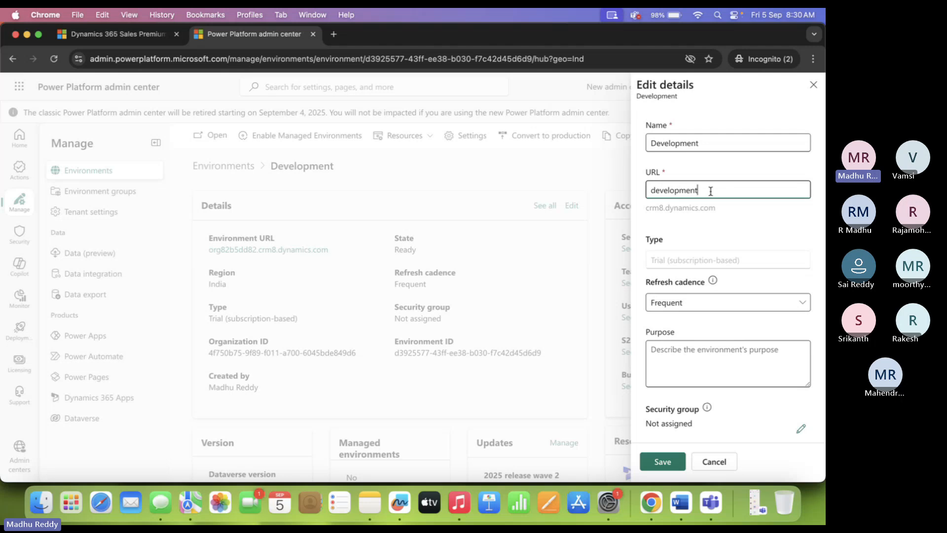
pyautogui.press('BackSpace')
pyautogui.press('BackSpace')
pyautogui.press('BackSpace')
pyautogui.press('BackSpace')
pyautogui.press('BackSpace')
pyautogui.press('BackSpace')
pyautogui.press('BackSpace')
pyautogui.press('BackSpace')
pyautogui.press('BackSpace')
pyautogui.press('BackSpace')
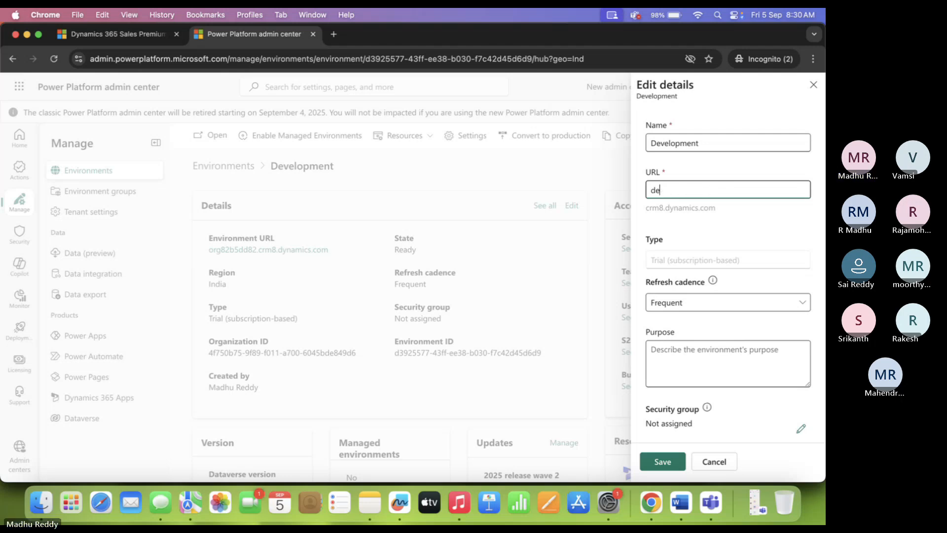
pyautogui.write('1')
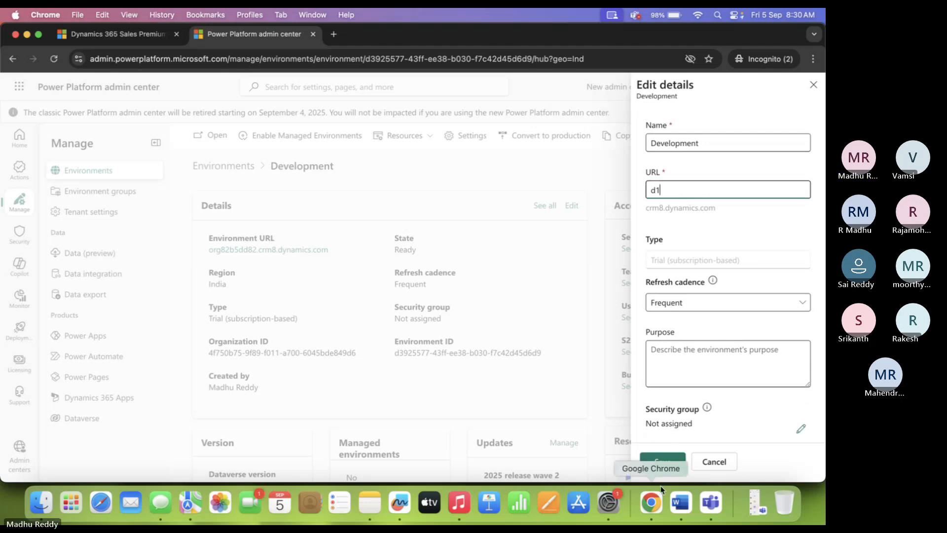
pyautogui.click(666, 462)
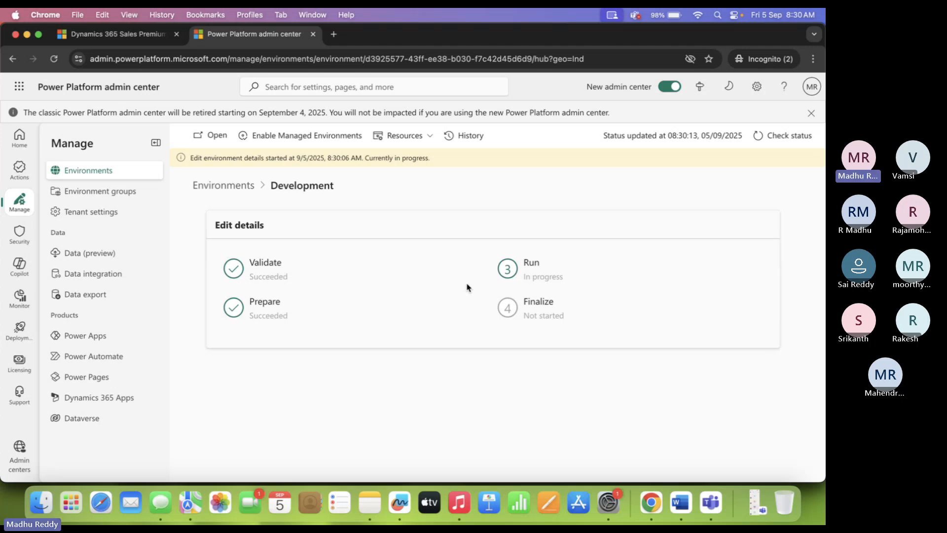
# Step: Check the edit's status, then reopen Development's details showing d1.crm8.dynamics.com
pyautogui.click(785, 140)
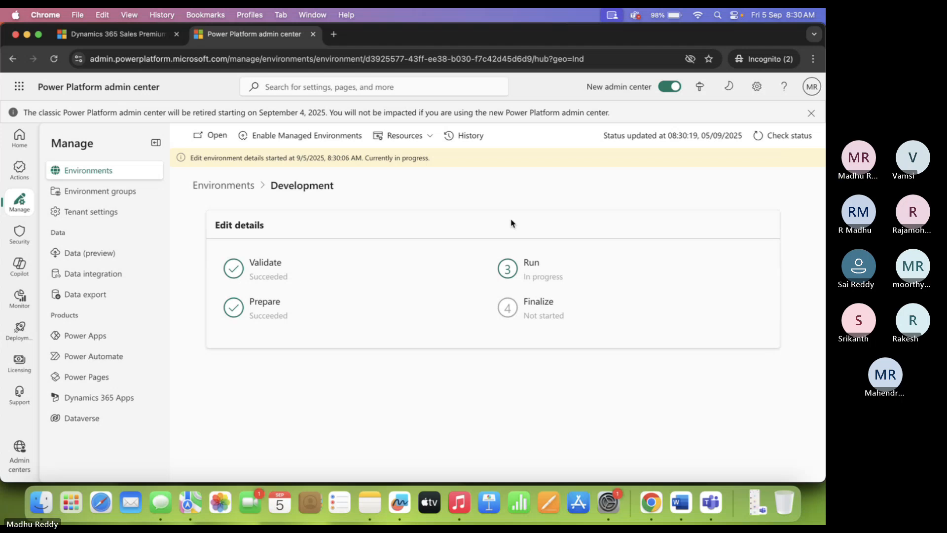
pyautogui.click(228, 189)
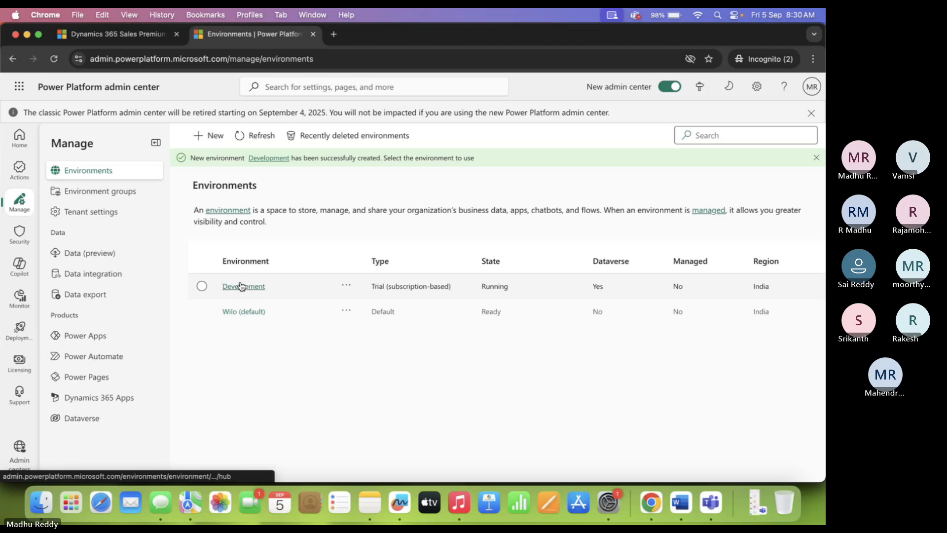
pyautogui.click(252, 284)
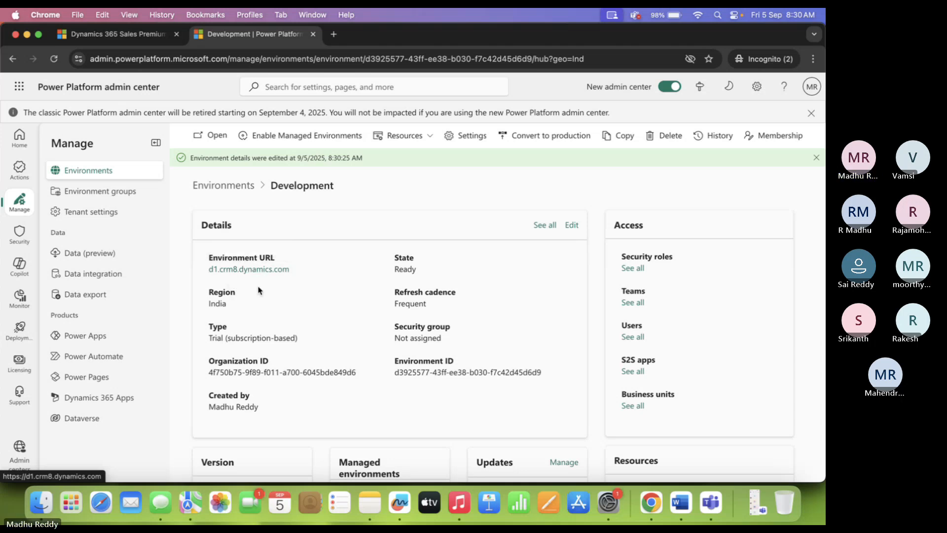
# Step: Open the d1.crm8.dynamics.com site, reload it, and sign in again to reach the published apps
pyautogui.click(254, 273)
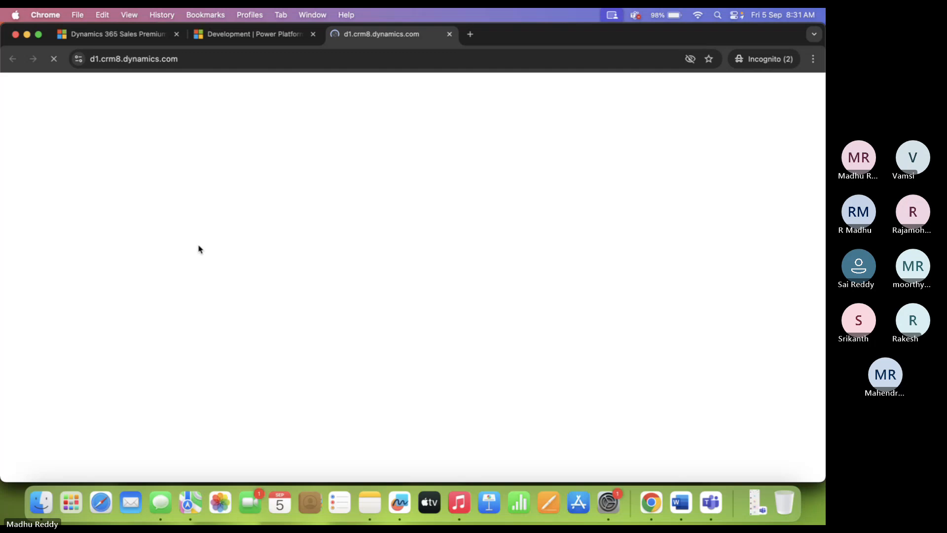
pyautogui.click(568, 299)
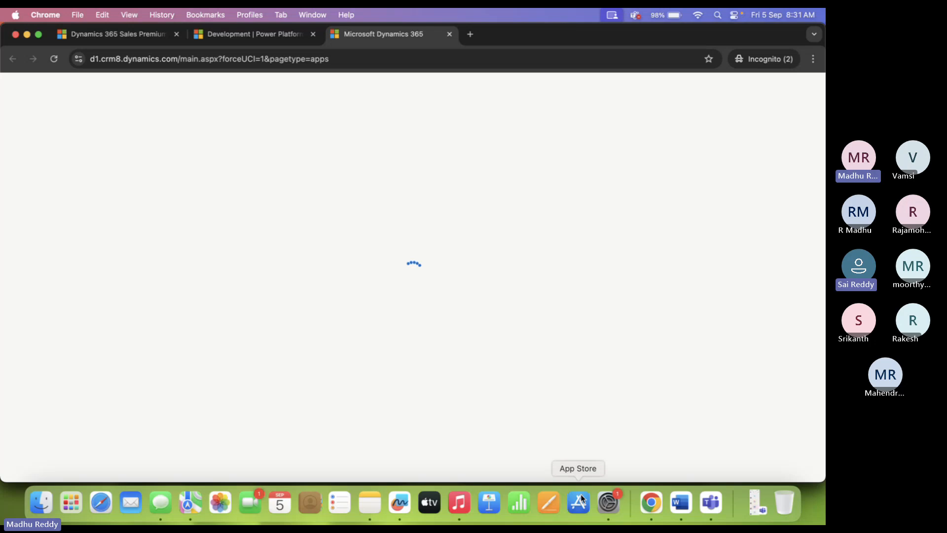
pyautogui.click(713, 503)
pyautogui.rightClick(712, 501)
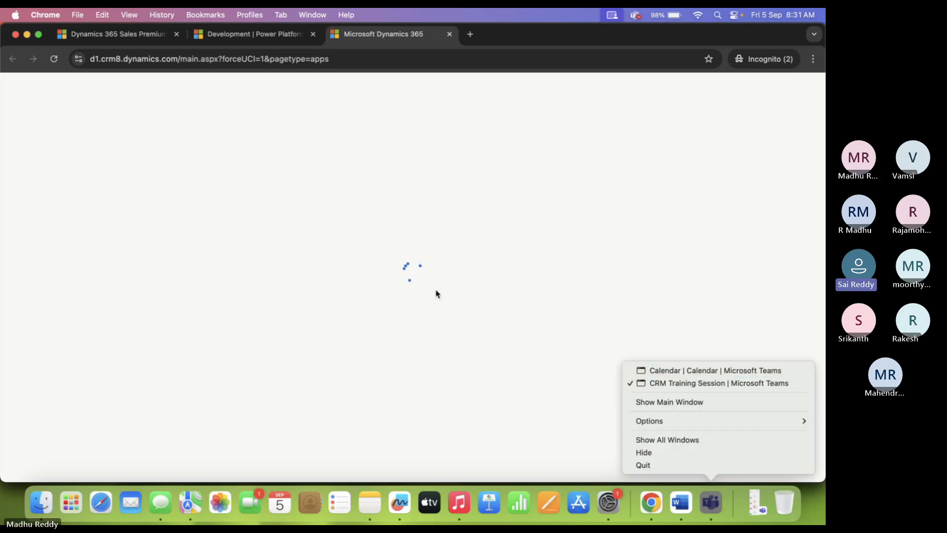
pyautogui.click(415, 277)
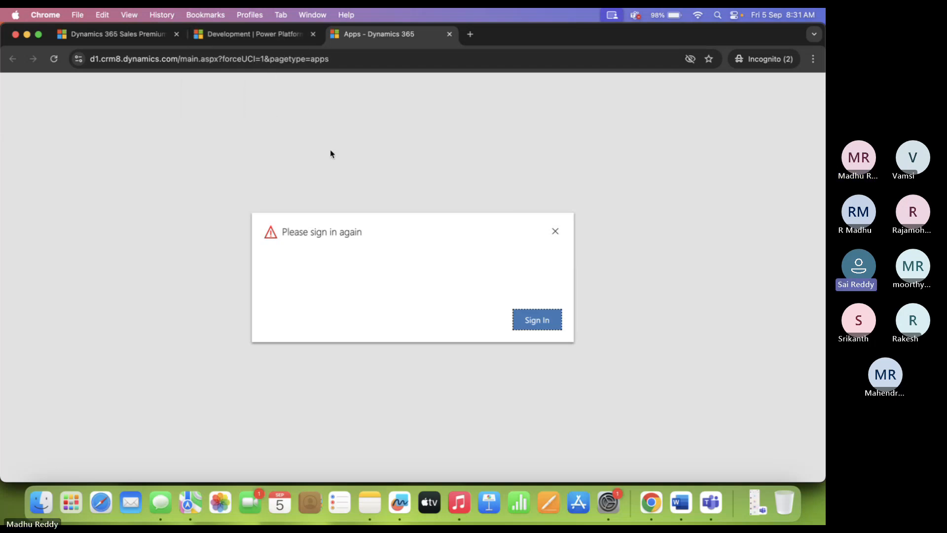
pyautogui.click(527, 318)
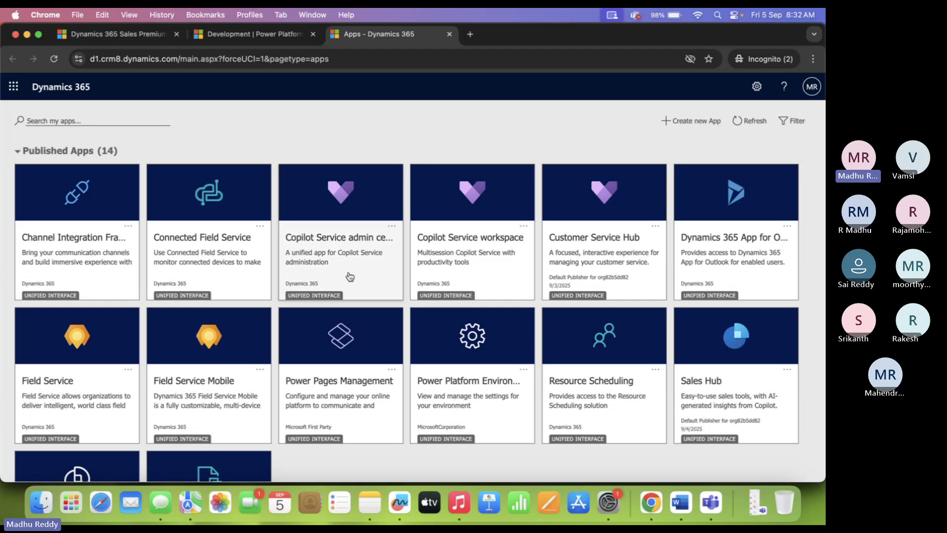
pyautogui.scroll(-2, 350, 286)
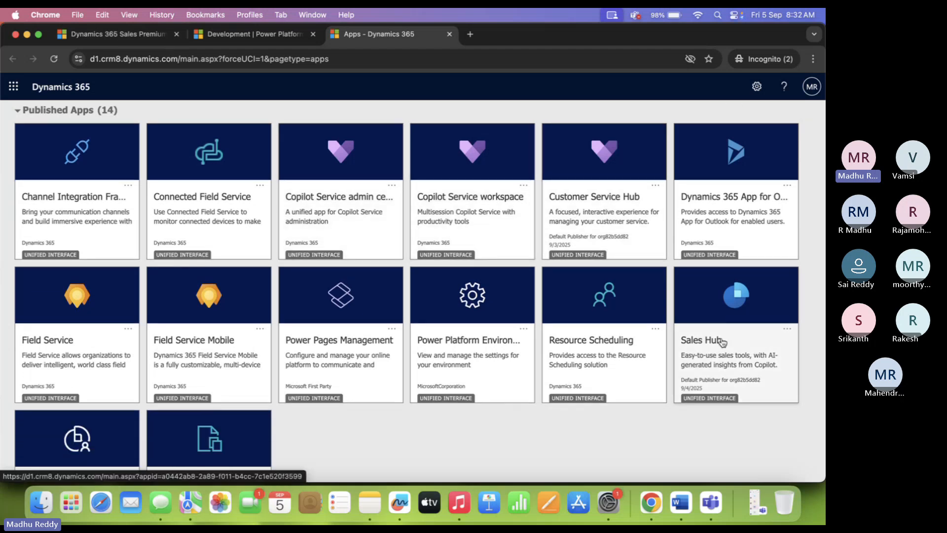
pyautogui.scroll(-5, 232, 398)
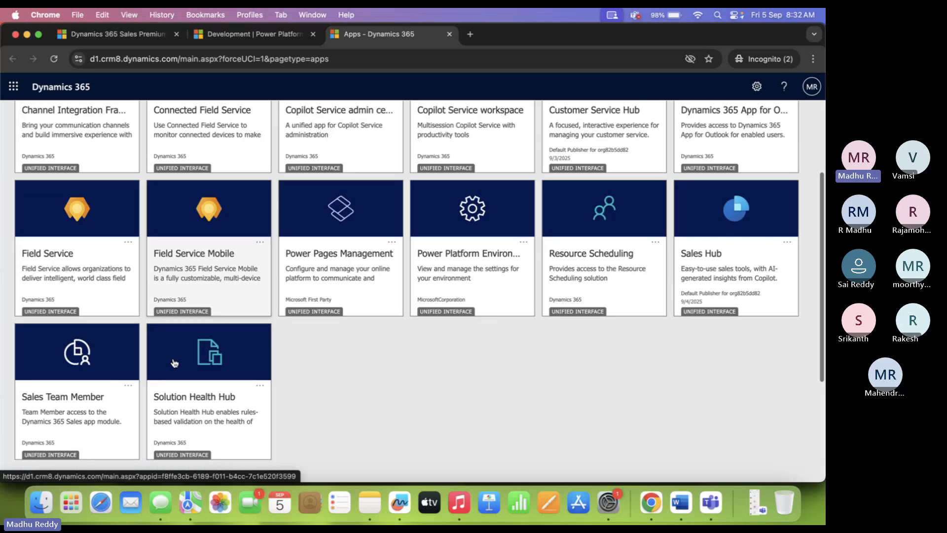
pyautogui.scroll(6, 389, 331)
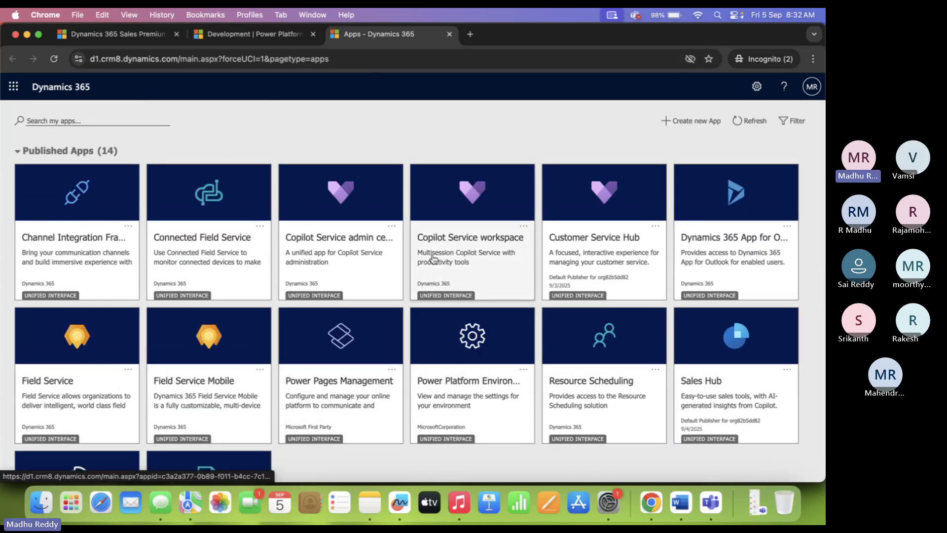
# Step: Return to the admin center's Environments list and toggle the Development row's selection
pyautogui.click(263, 35)
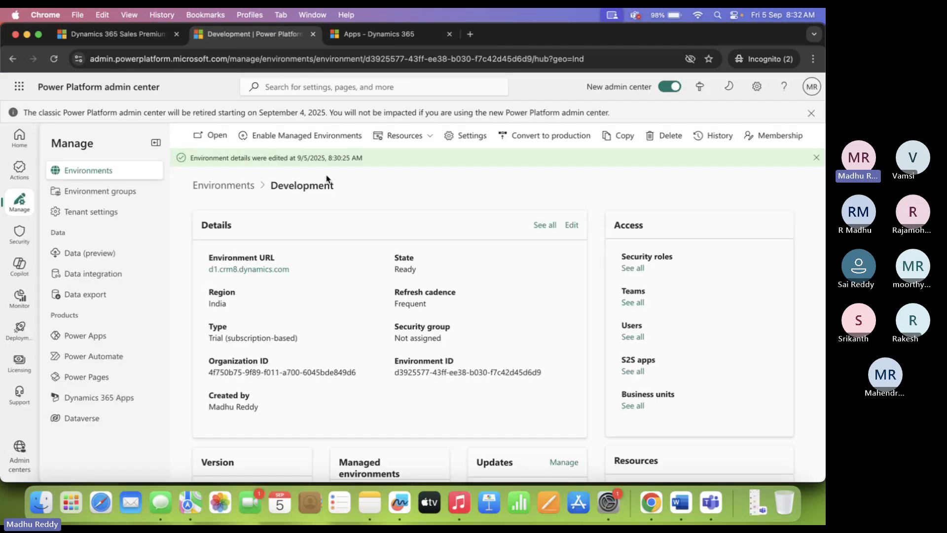
pyautogui.click(103, 173)
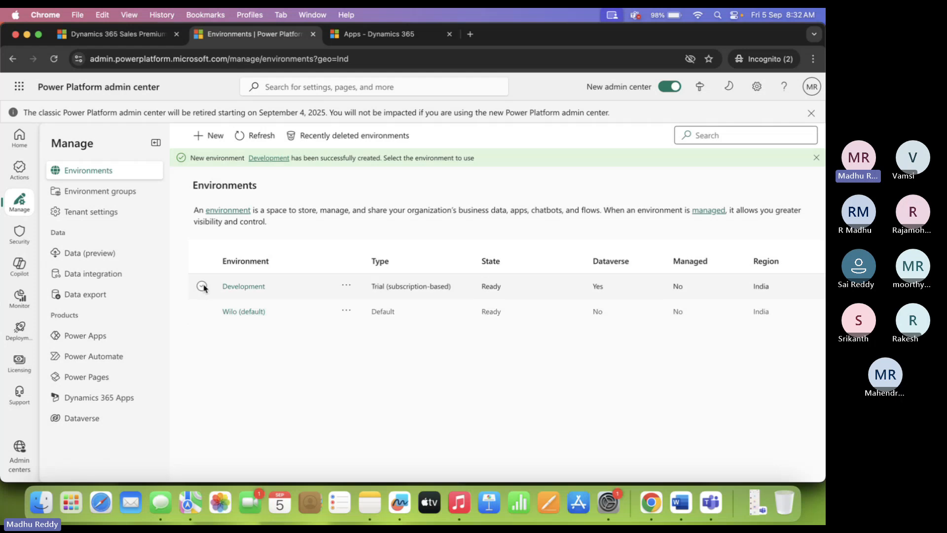
pyautogui.click(202, 286)
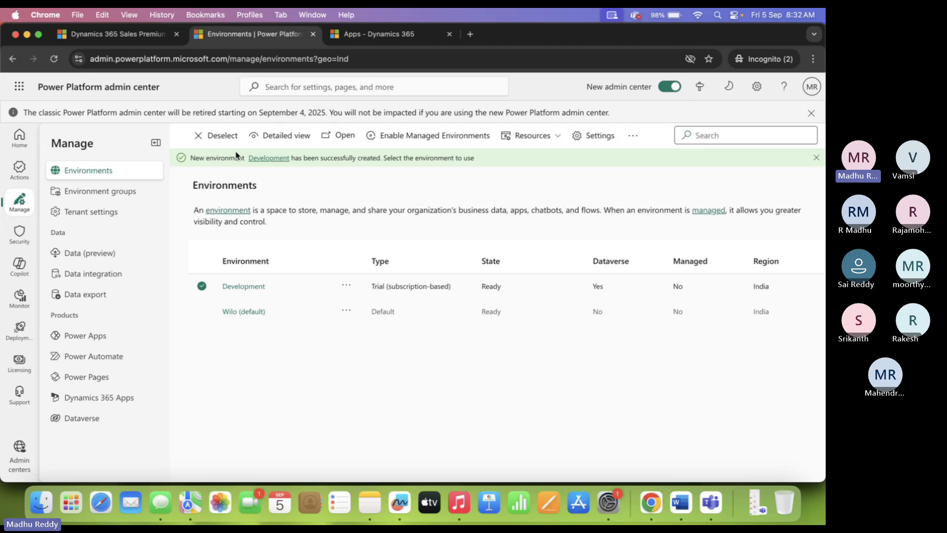
pyautogui.click(202, 286)
# Step: Browse the Security, Copilot, Monitor and Deployment pages, ending on the Licensing summary
pyautogui.click(20, 233)
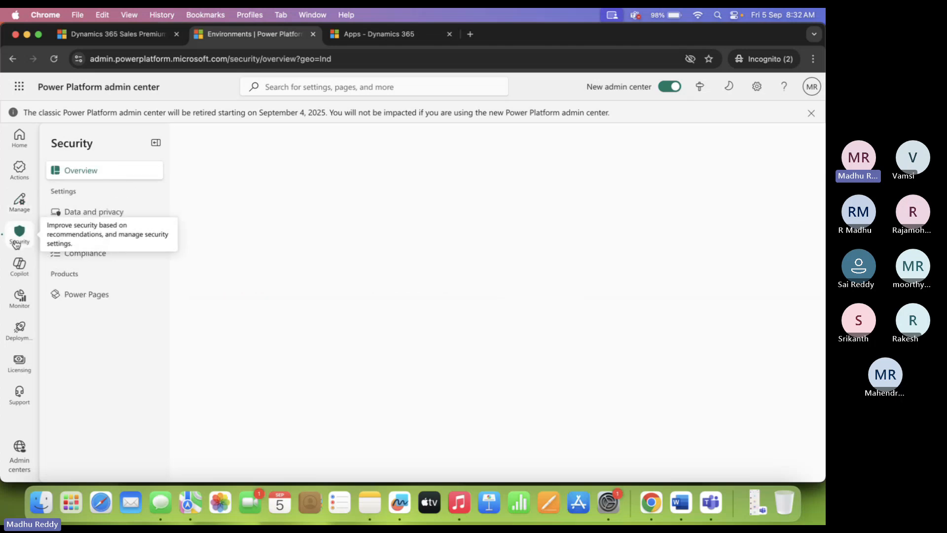
pyautogui.click(20, 266)
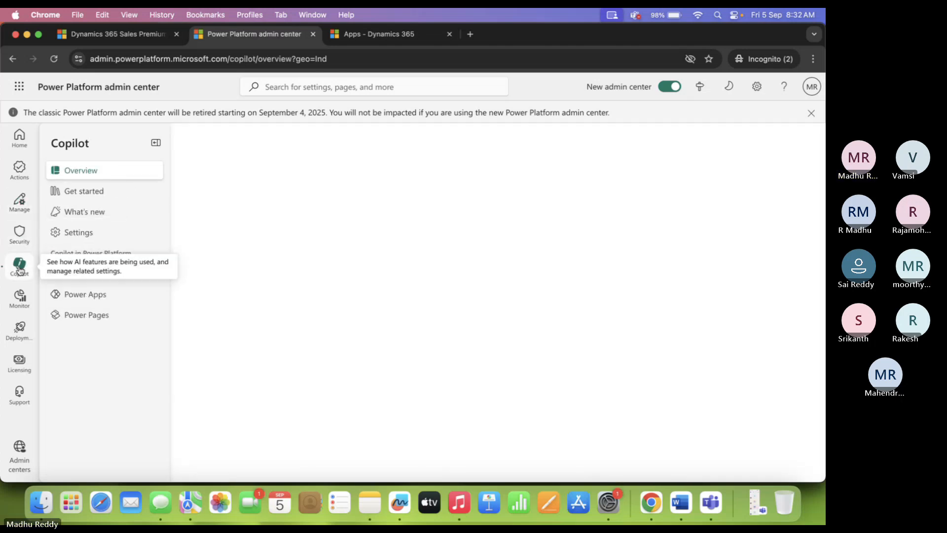
pyautogui.click(21, 298)
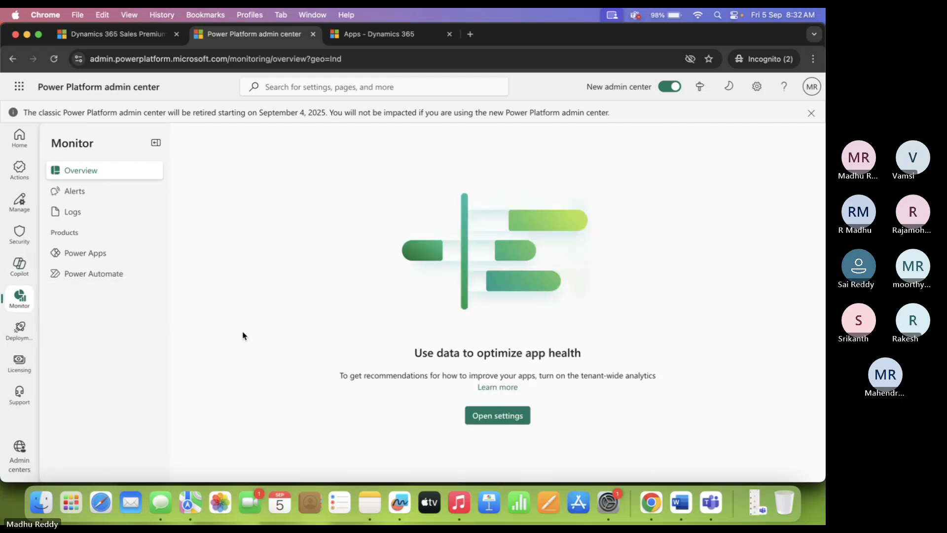
pyautogui.click(21, 341)
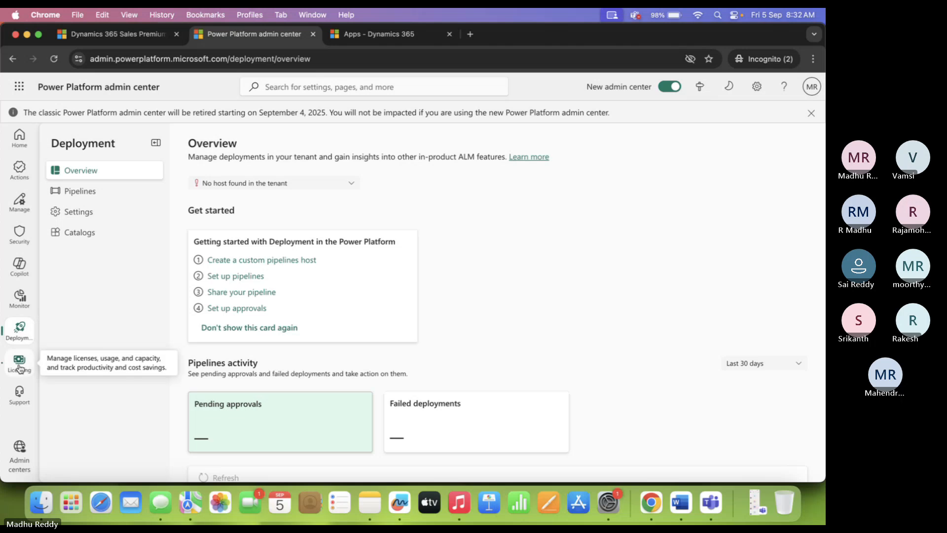
pyautogui.click(19, 364)
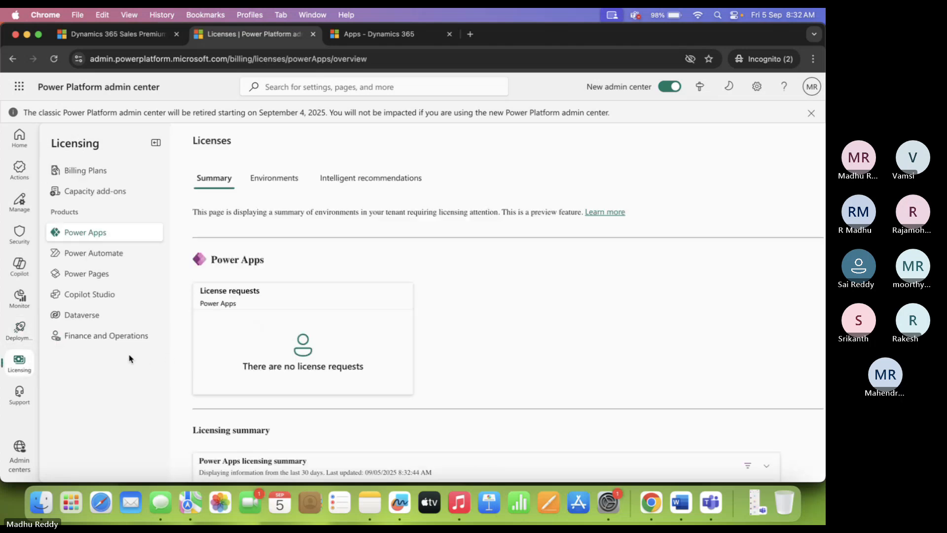
# Step: Open Dataverse licensing, view the Environments tab, and return to the Summary
pyautogui.click(114, 317)
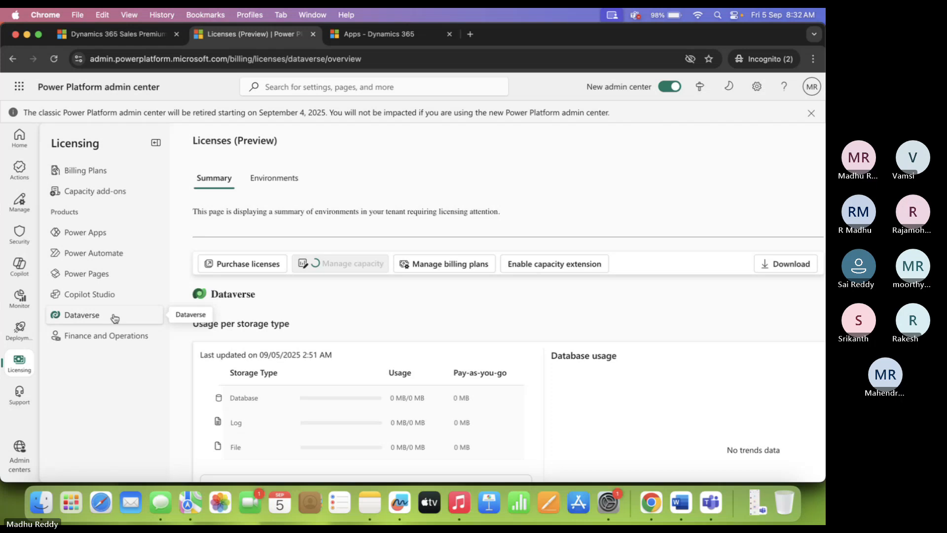
pyautogui.scroll(-5, 384, 324)
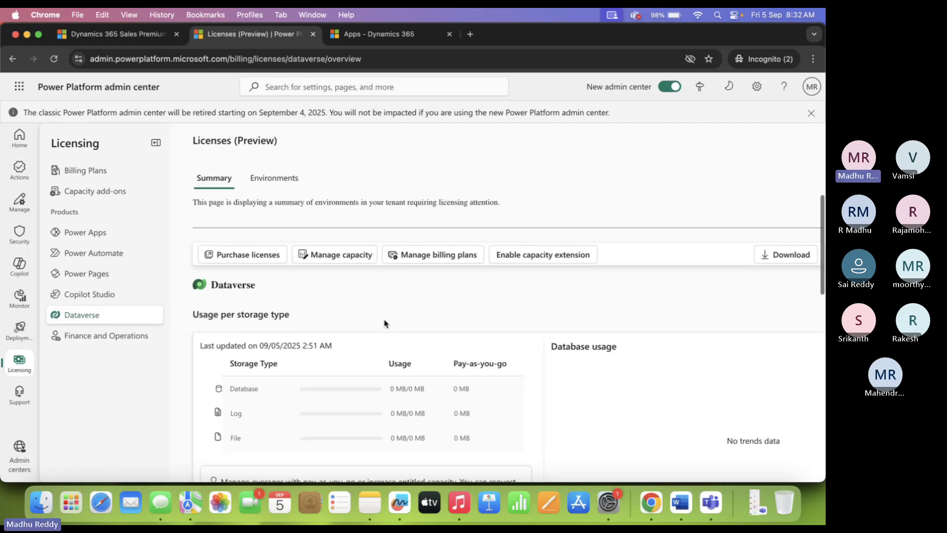
pyautogui.scroll(3, 384, 323)
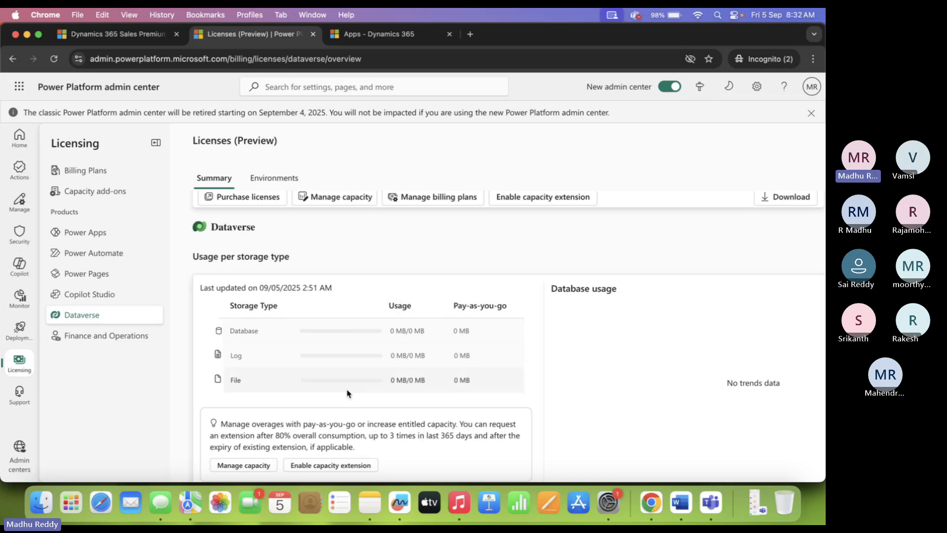
pyautogui.click(277, 181)
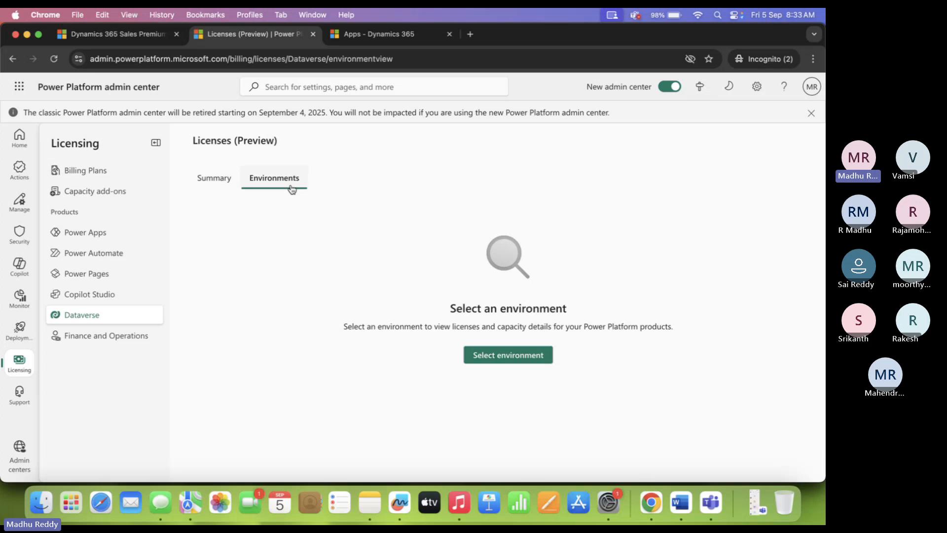
pyautogui.click(196, 180)
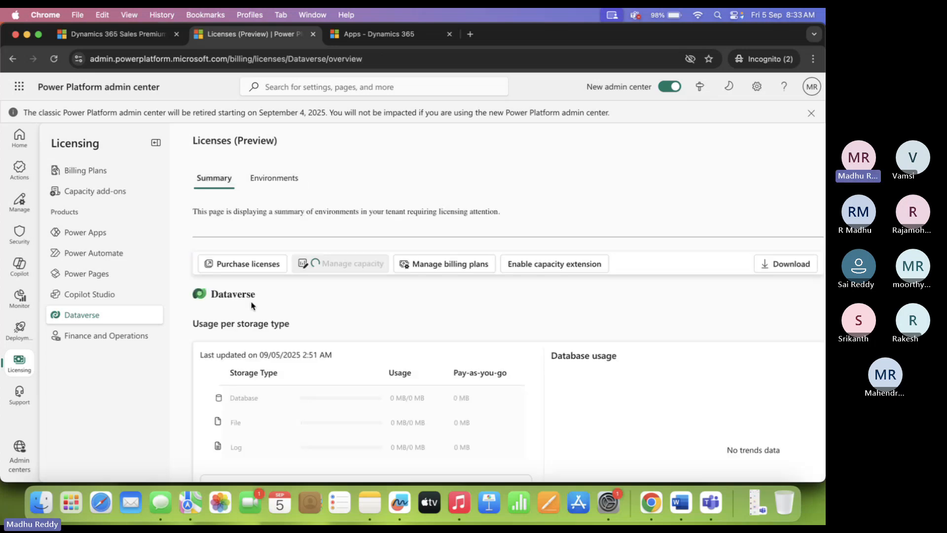
# Step: Point out the Database, File and Log storage rows, each using 0 MB
pyautogui.scroll(-2, 251, 306)
pyautogui.doubleClick(254, 296)
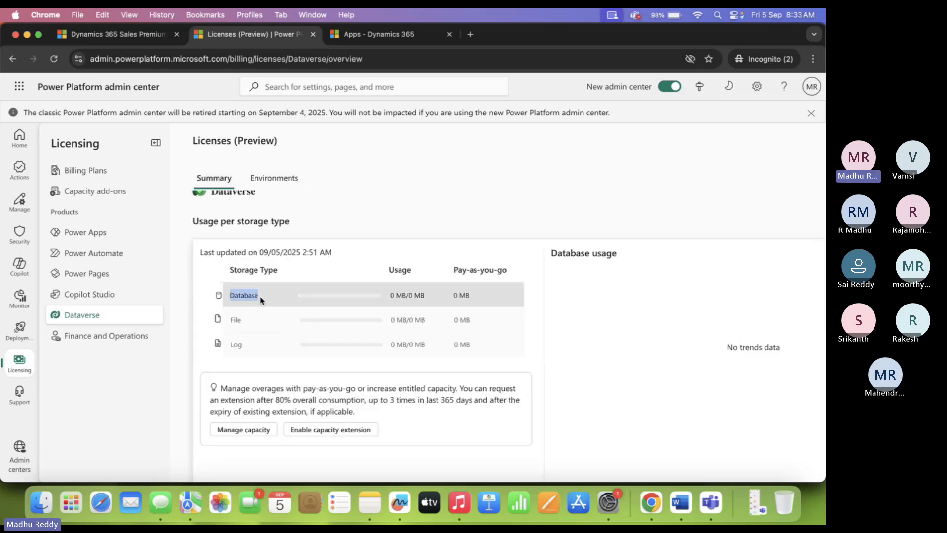
pyautogui.moveTo(243, 323); pyautogui.dragTo(231, 322)
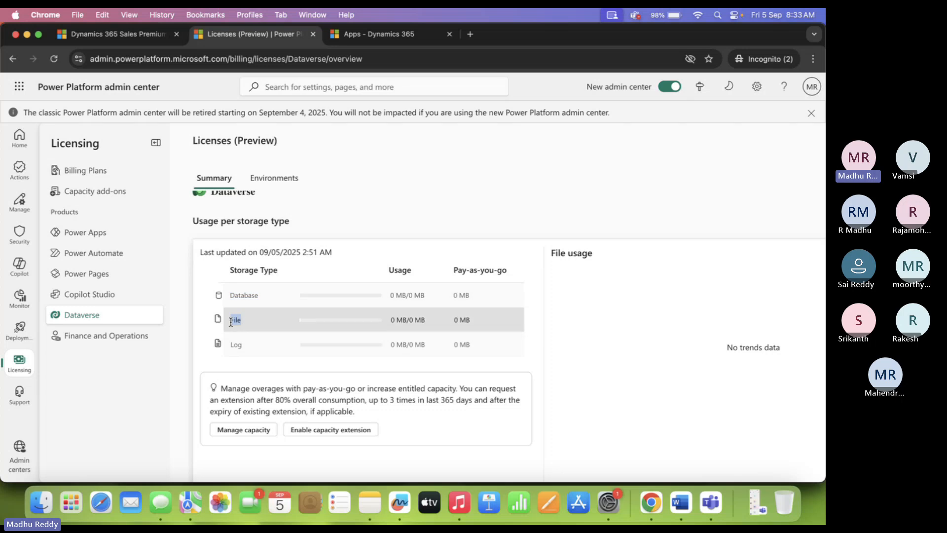
pyautogui.click(239, 344)
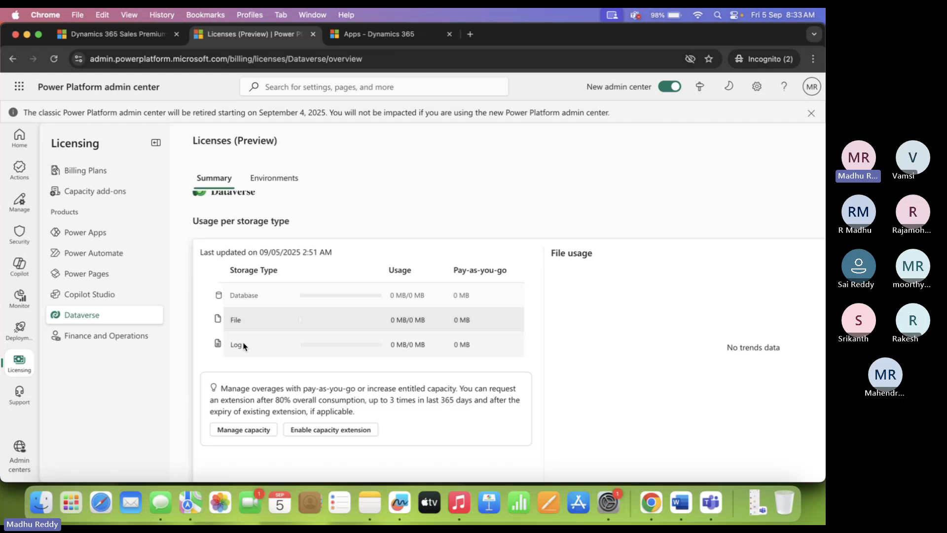
pyautogui.moveTo(240, 343); pyautogui.dragTo(230, 346)
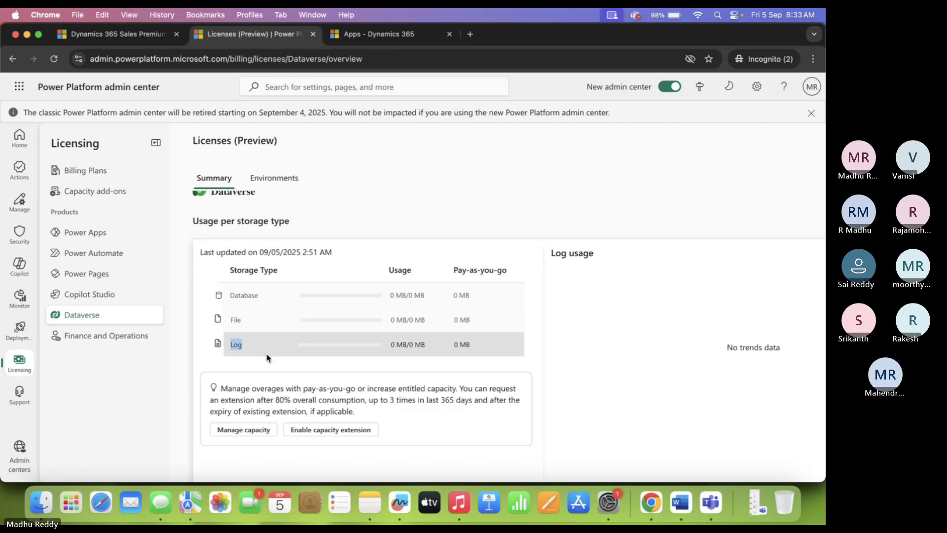
pyautogui.click(249, 355)
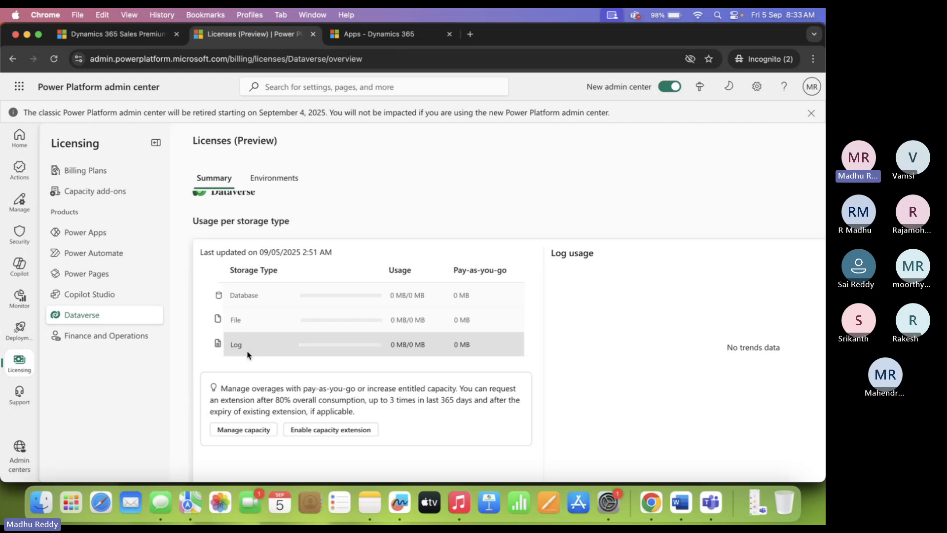
pyautogui.doubleClick(232, 347)
pyautogui.click(421, 345)
# Step: Check the per-environment tab again, then scroll through the Dataverse summary's storage table
pyautogui.click(284, 180)
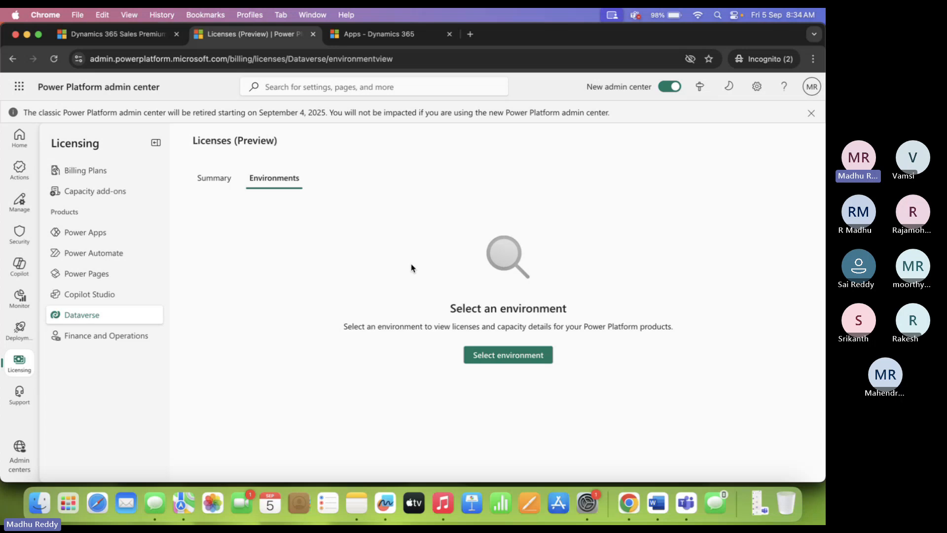
pyautogui.click(212, 181)
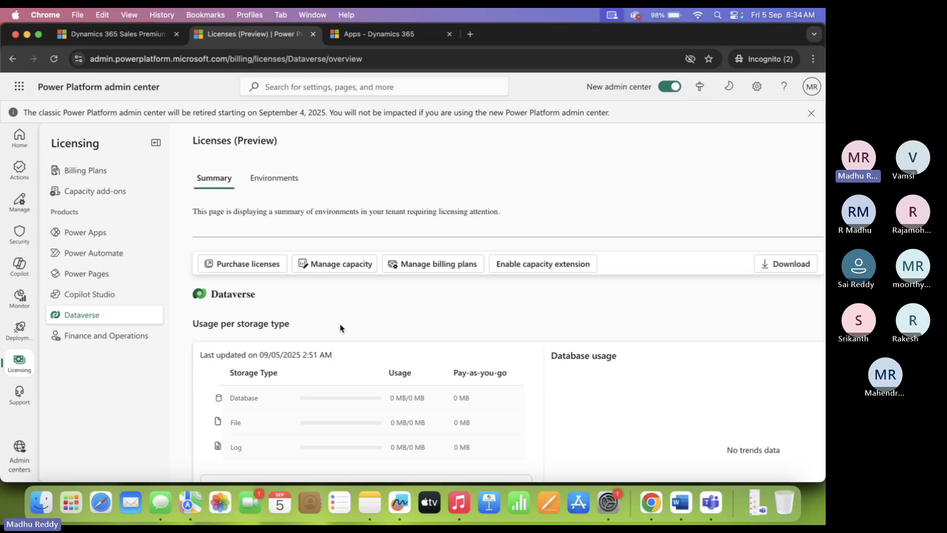
pyautogui.scroll(-1, 277, 415)
pyautogui.scroll(-3, 277, 415)
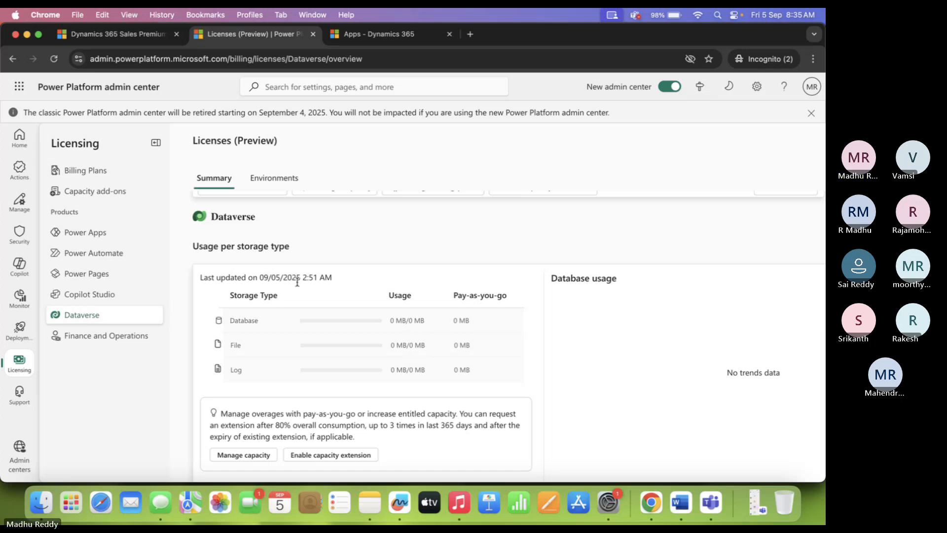
# Step: Open the Environments list via Manage and select the Development trial environment row
pyautogui.click(21, 204)
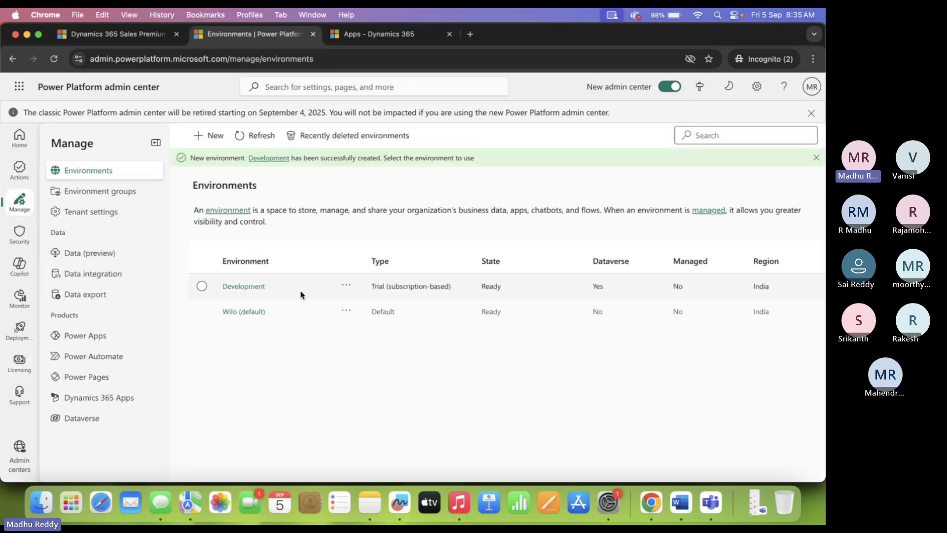
pyautogui.click(281, 293)
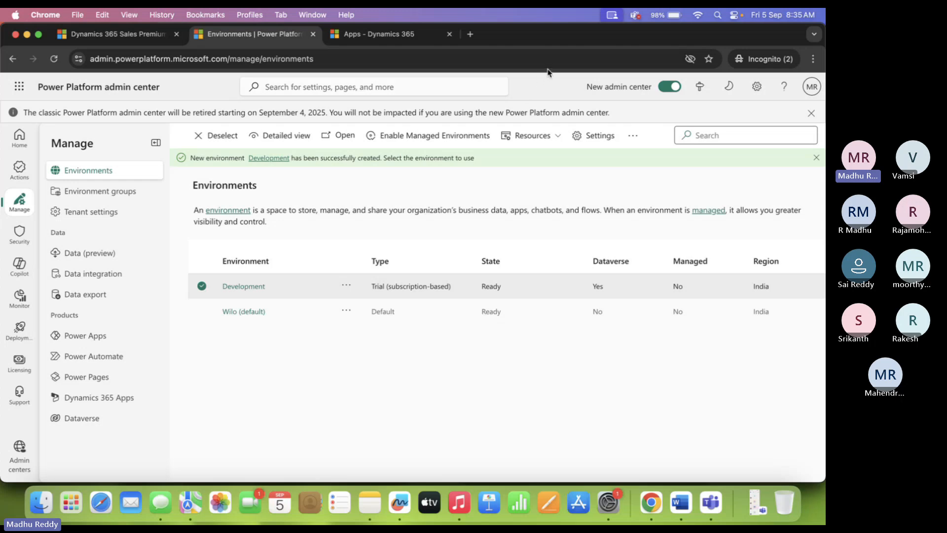
pyautogui.click(201, 285)
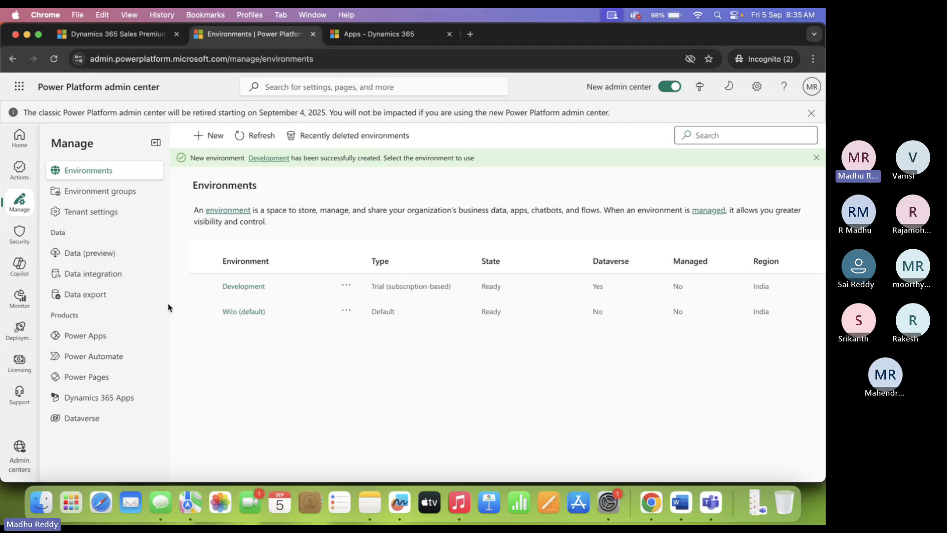
pyautogui.click(203, 288)
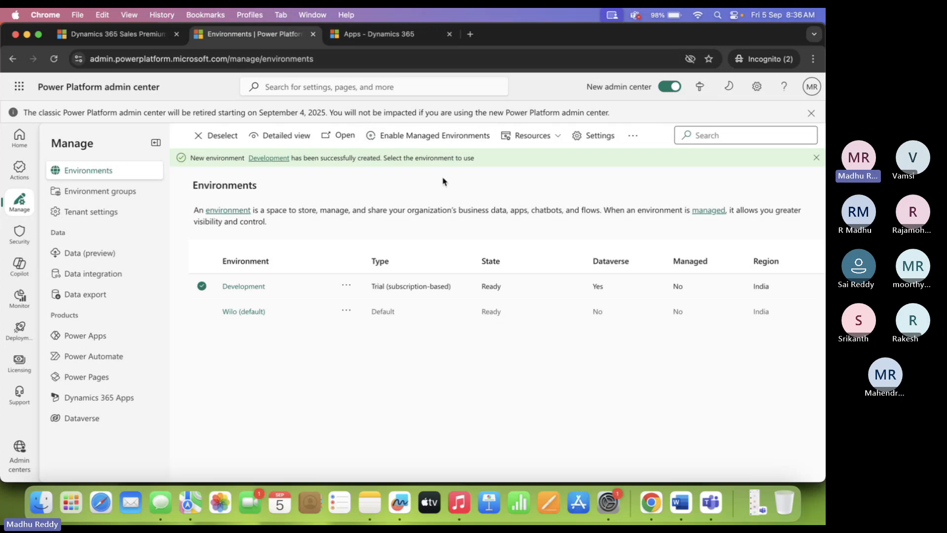
# Step: Load admin.microsoft.com in a new incognito tab, then bring up the CRM Training Session meeting
pyautogui.click(472, 35)
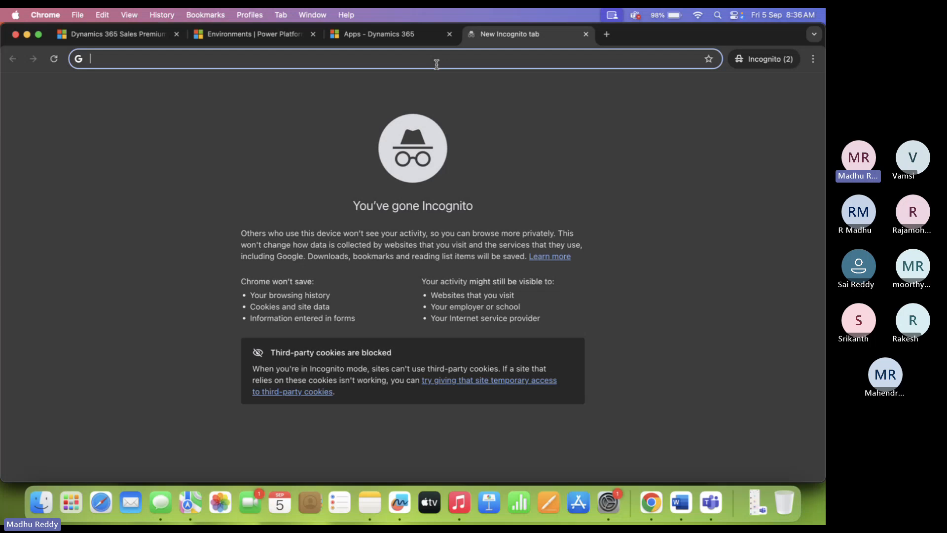
pyautogui.write('admi')
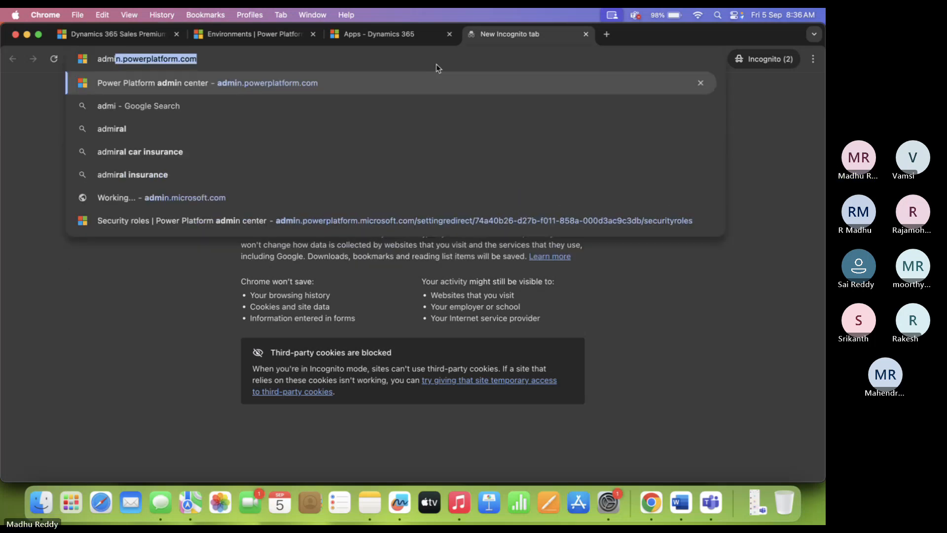
pyautogui.write('n.mi')
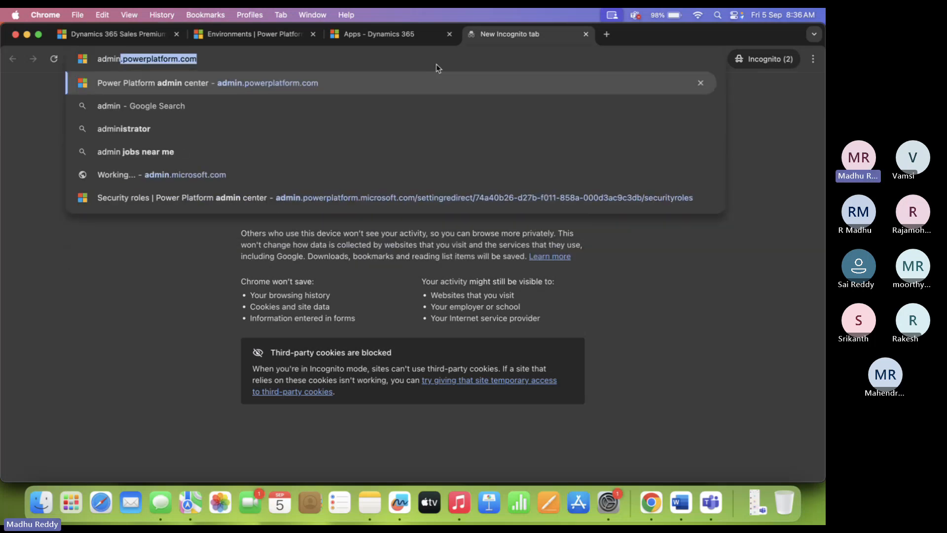
pyautogui.write('cro')
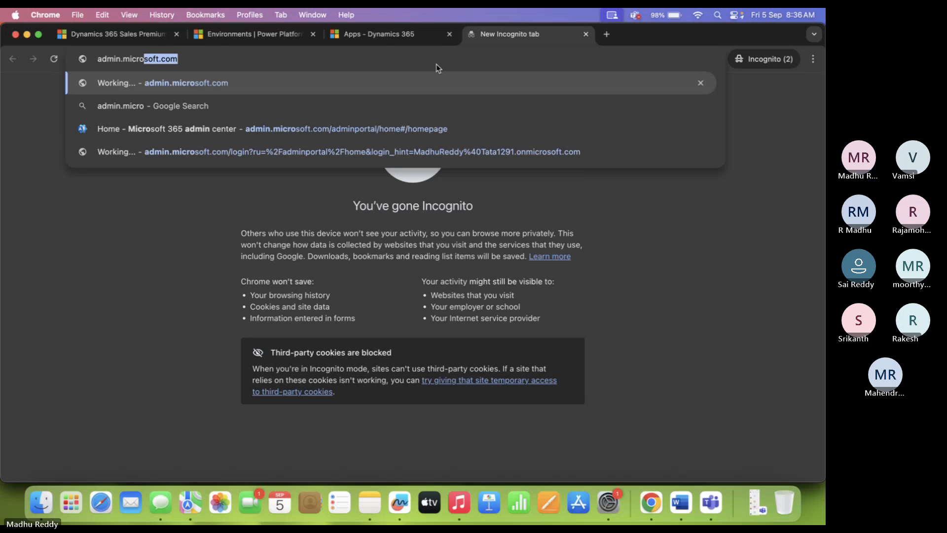
pyautogui.press('Return')
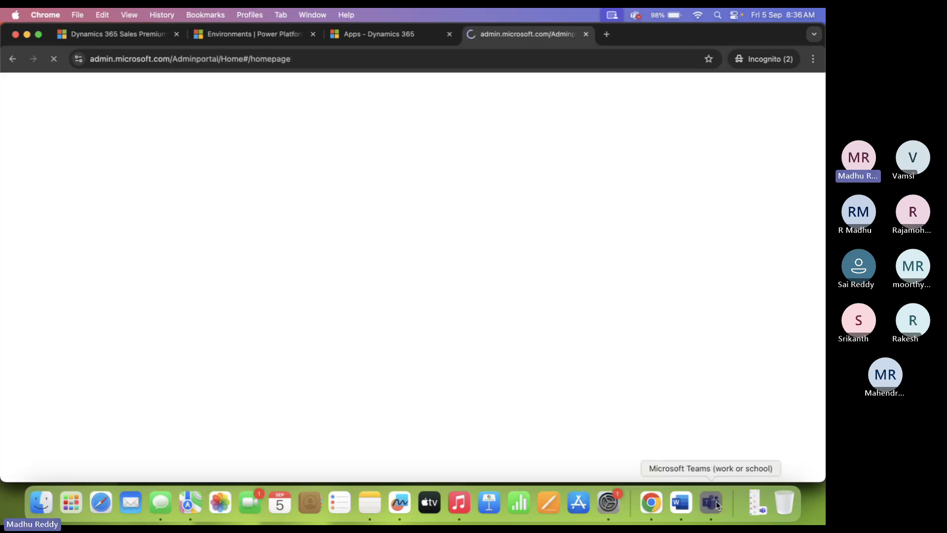
pyautogui.rightClick(711, 502)
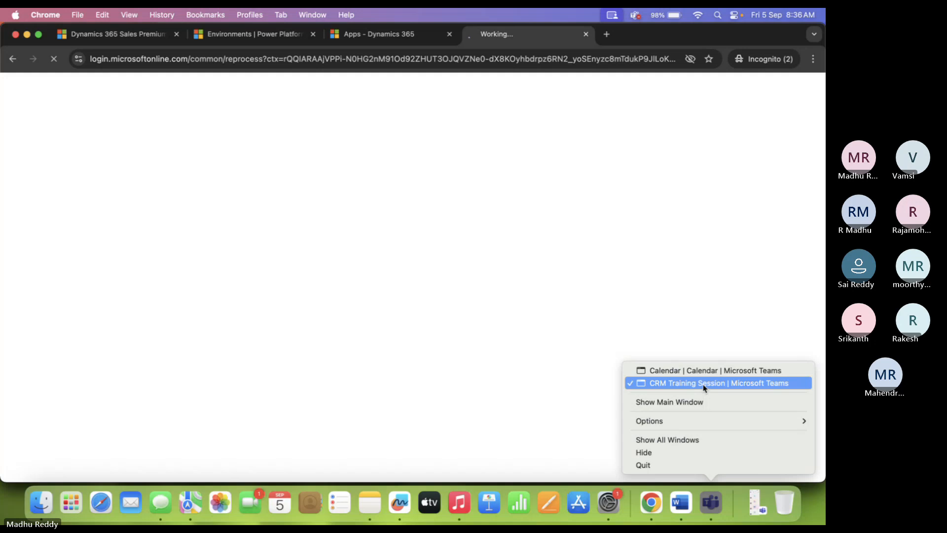
pyautogui.click(705, 387)
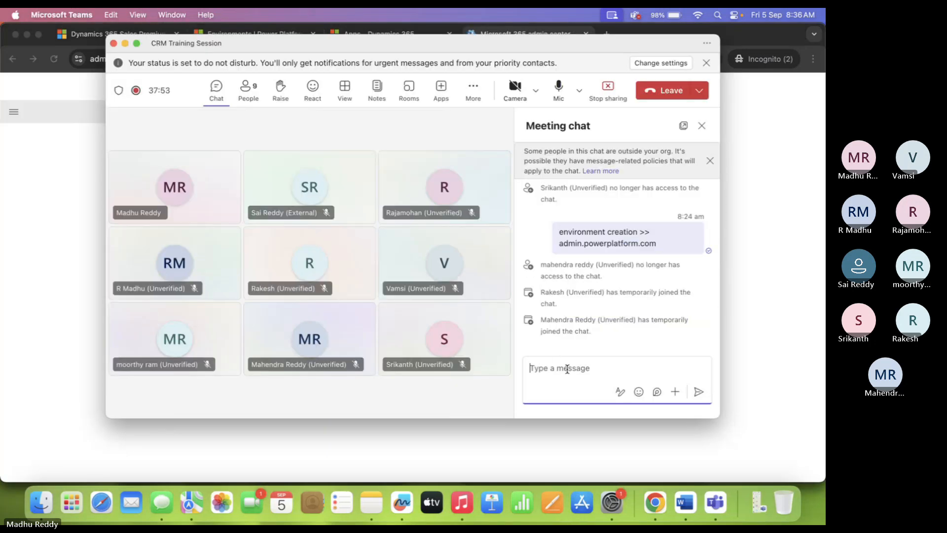
# Step: Post 'Use& licensing >> admin.microsoft.com' in the meeting chat and return to Chrome
pyautogui.write('Use')
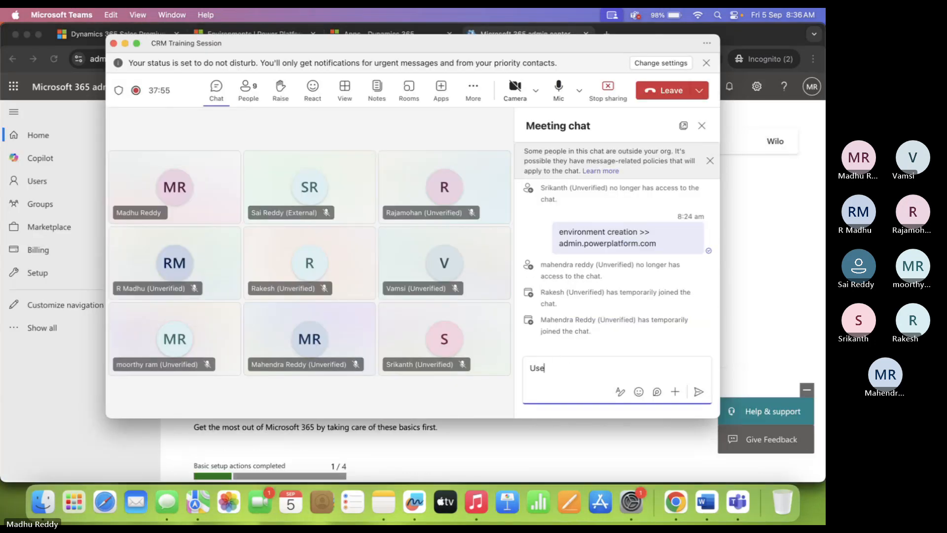
pyautogui.write('& licensing >> admi')
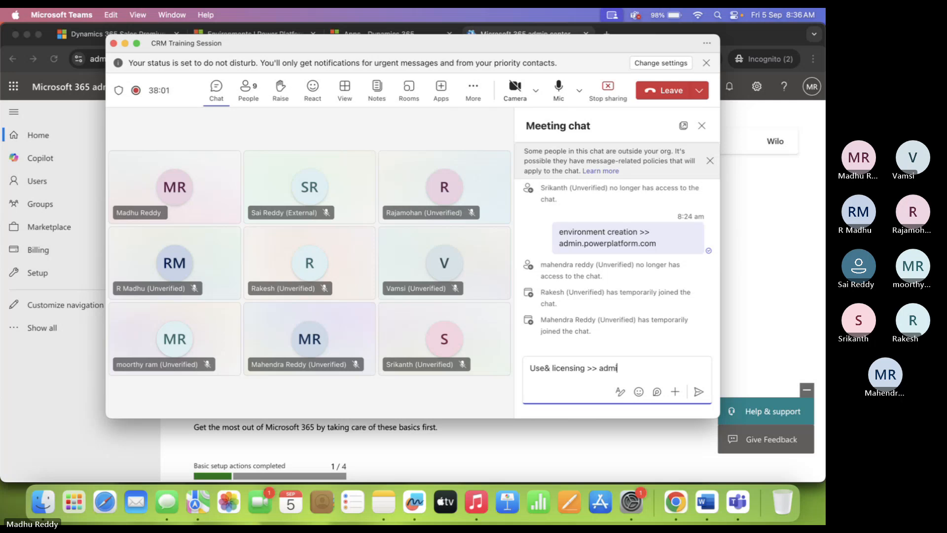
pyautogui.write('n.microsoft.com')
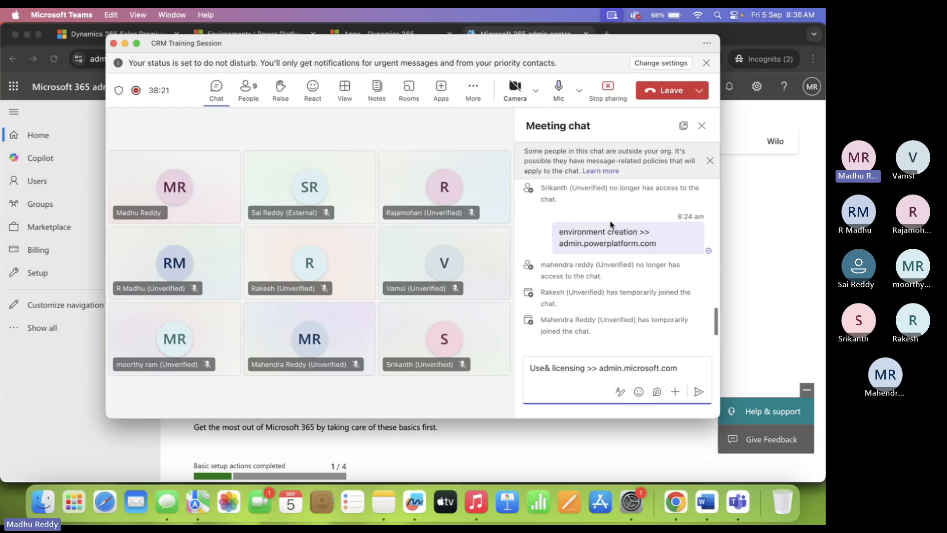
pyautogui.click(698, 391)
pyautogui.click(68, 363)
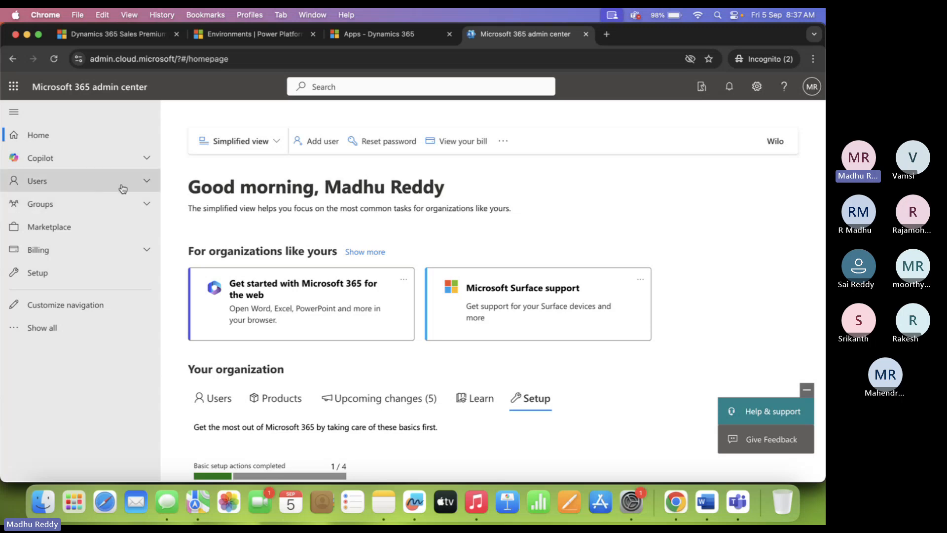
# Step: Open Users > Active users, which lists the single Dynamics 365 Sales Premium user
pyautogui.click(138, 187)
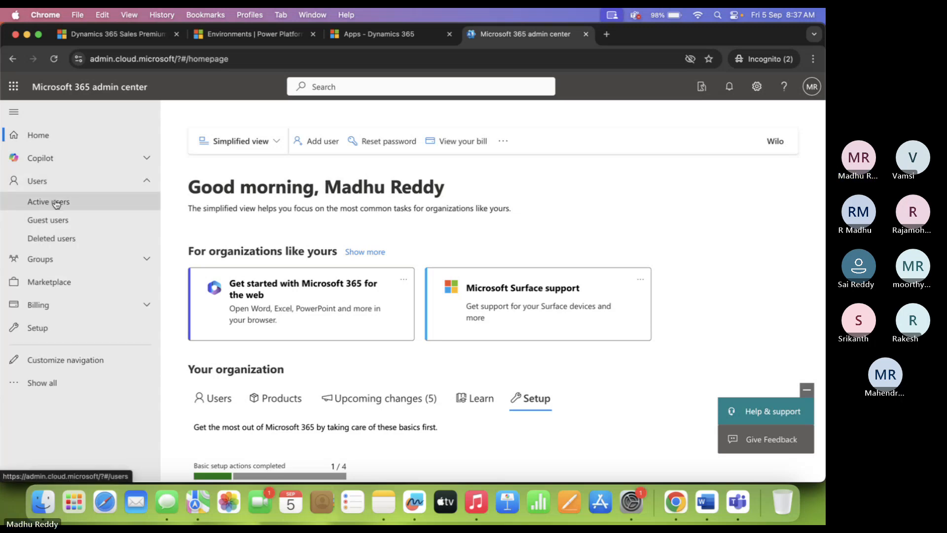
pyautogui.click(96, 206)
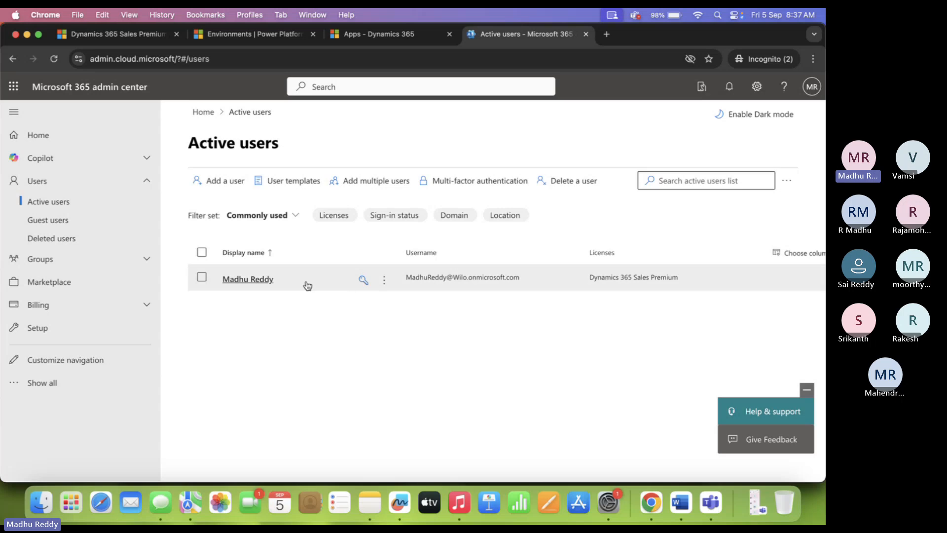
pyautogui.click(201, 277)
pyautogui.click(201, 276)
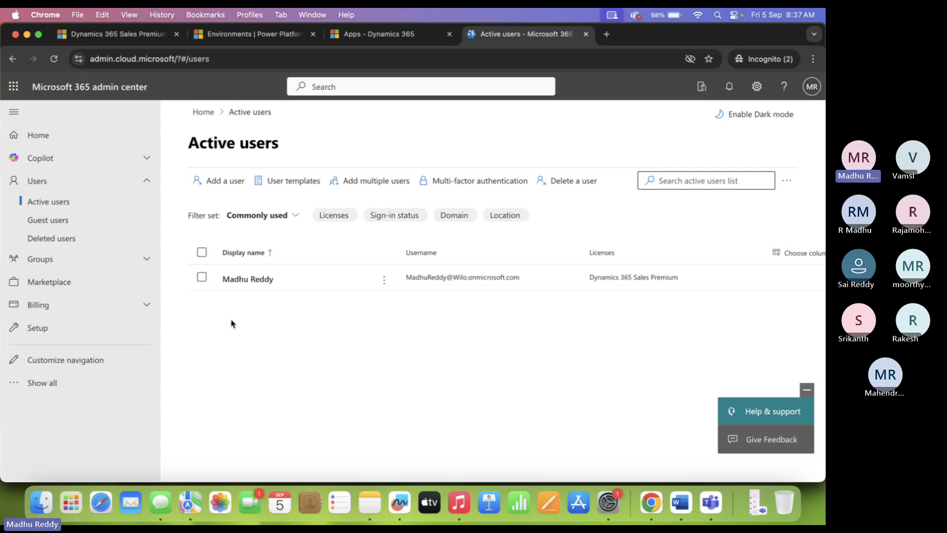
# Step: Add a user with first name K, last name K, display name K K and username KK
pyautogui.click(226, 189)
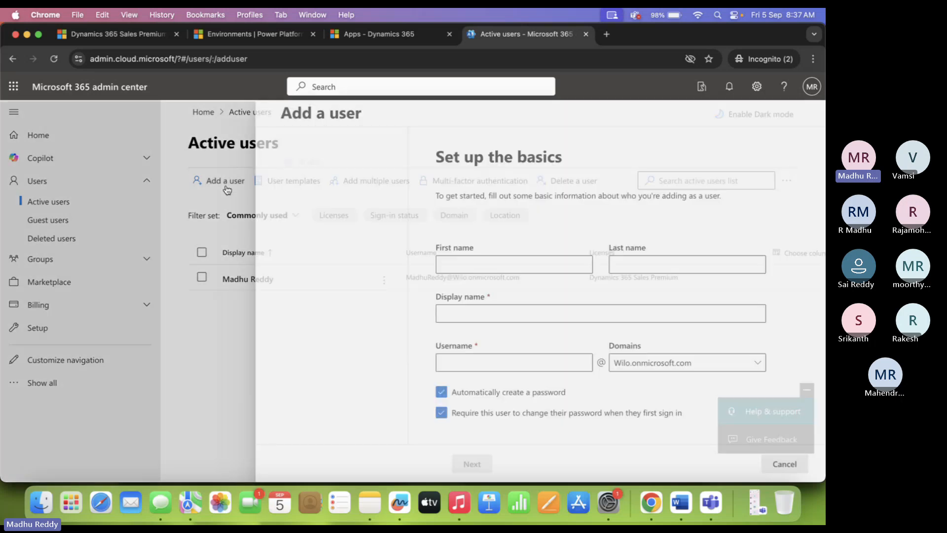
pyautogui.click(486, 265)
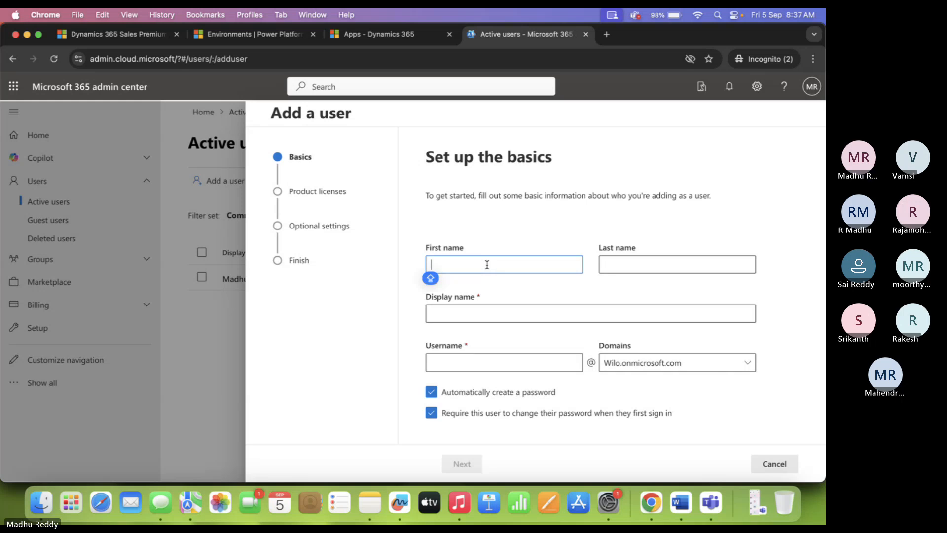
pyautogui.write('K')
pyautogui.click(643, 261)
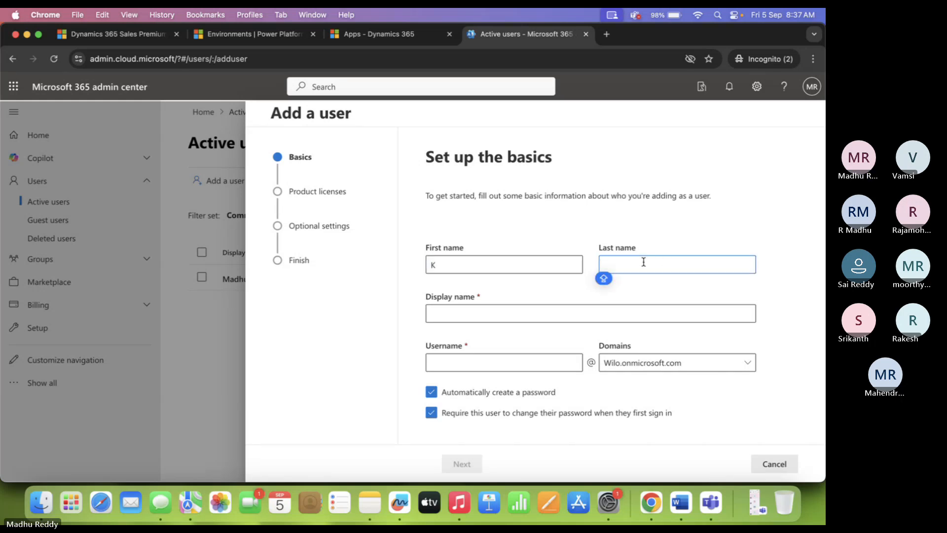
pyautogui.write('K')
pyautogui.click(487, 318)
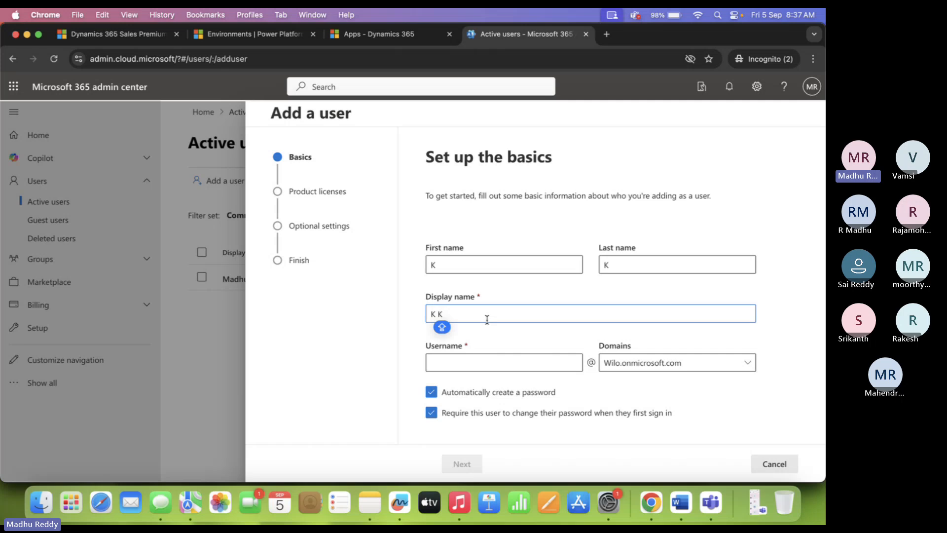
pyautogui.click(495, 364)
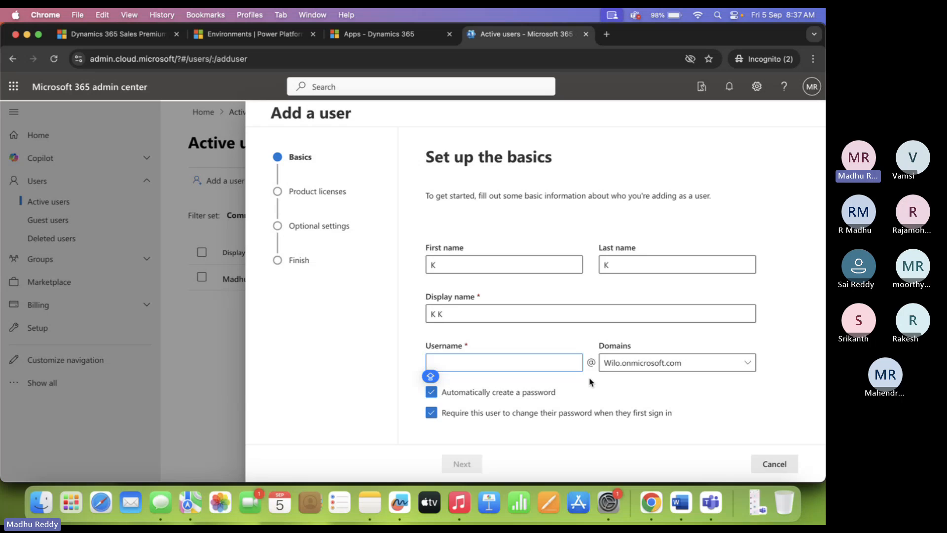
pyautogui.click(449, 363)
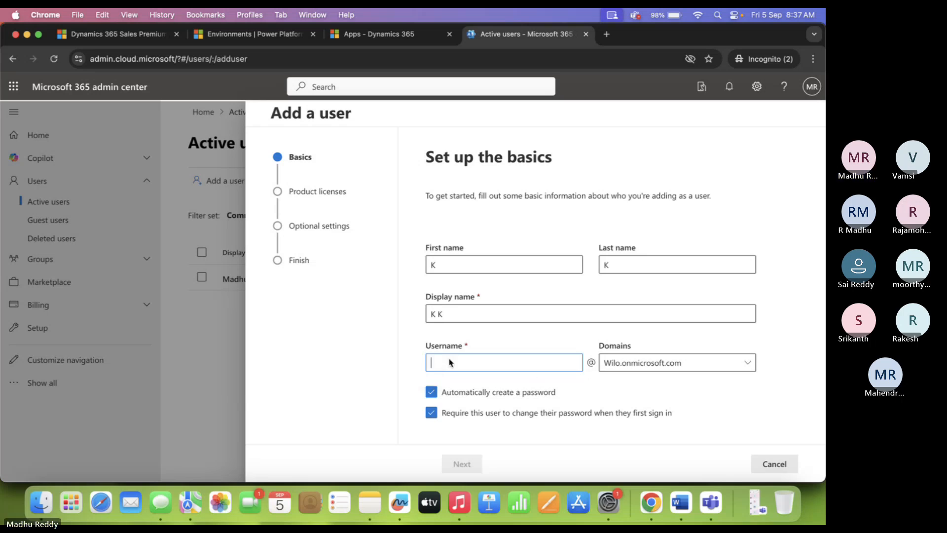
pyautogui.write('KK')
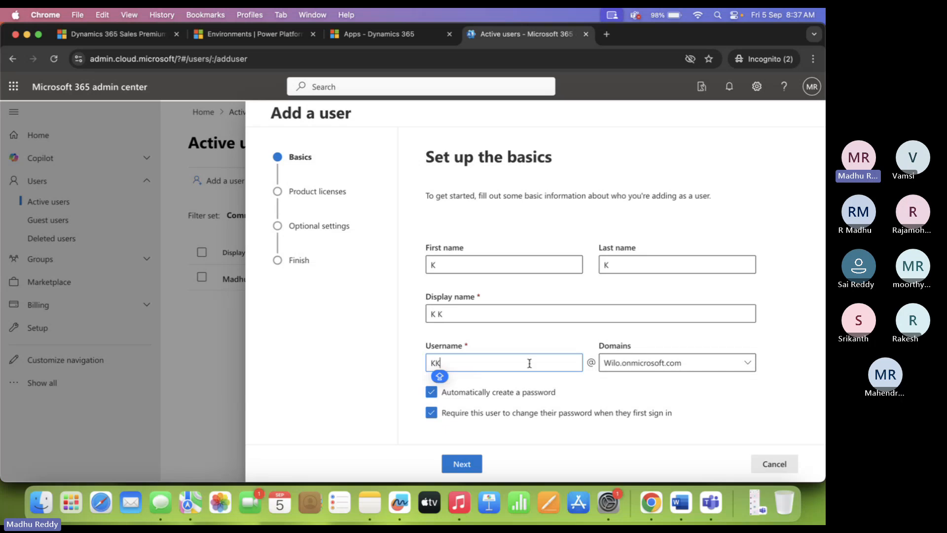
pyautogui.scroll(-1, 513, 384)
pyautogui.click(438, 353)
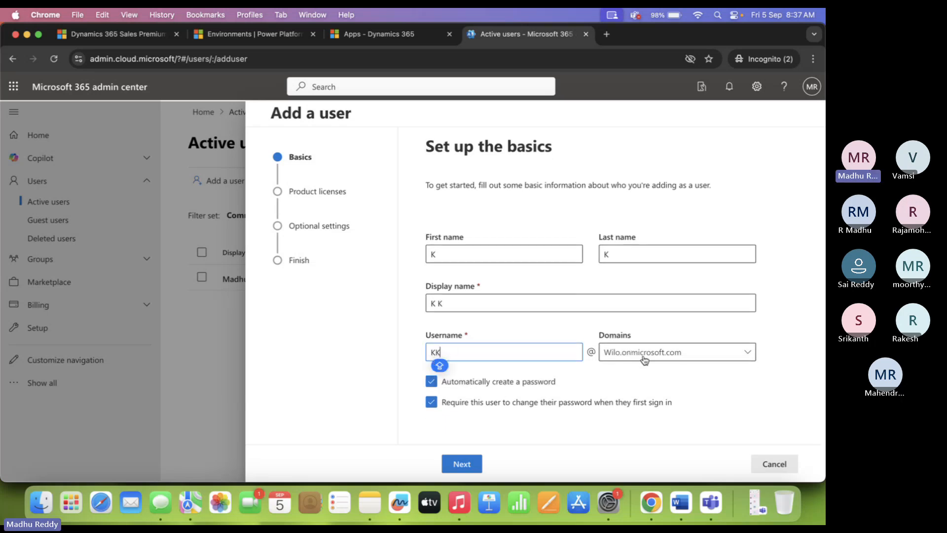
pyautogui.click(486, 374)
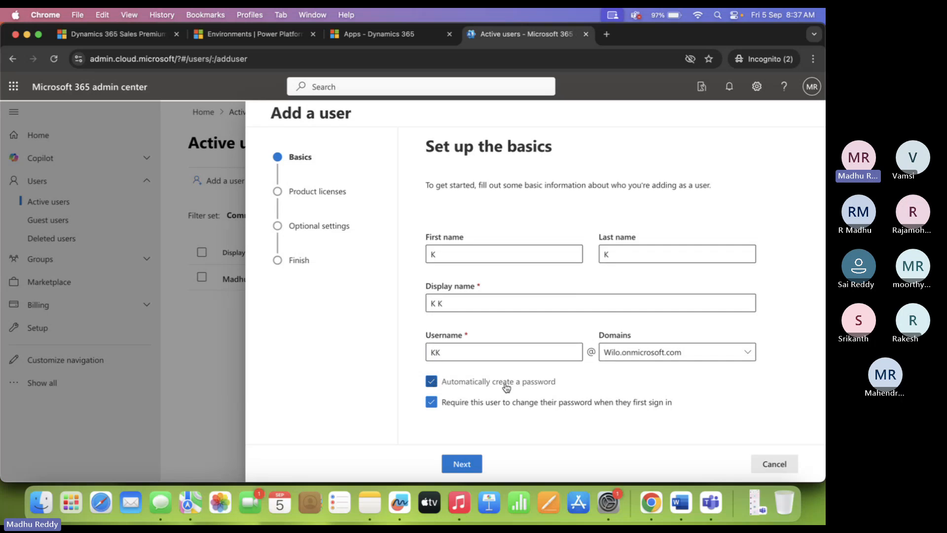
# Step: Keep the automatically generated password, required to change at first sign-in
pyautogui.click(430, 389)
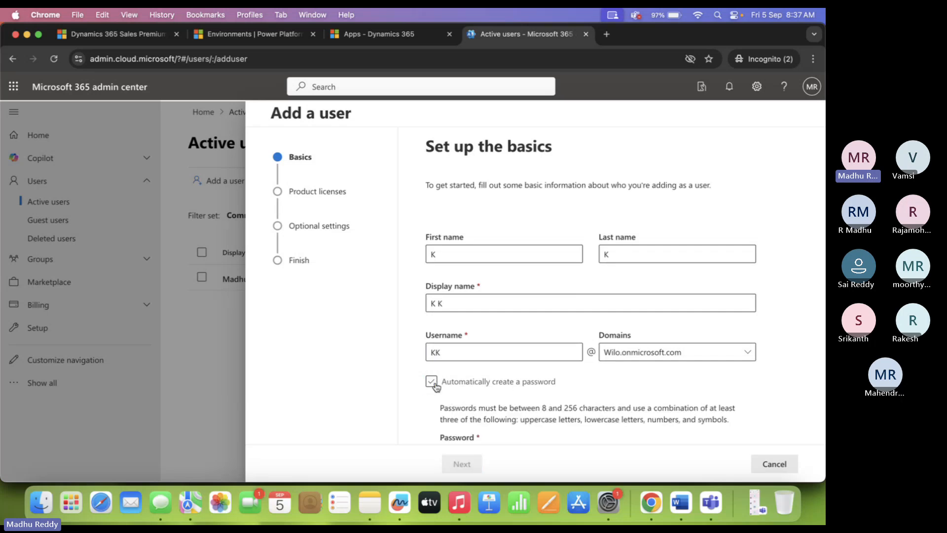
pyautogui.scroll(-2, 517, 402)
pyautogui.click(518, 384)
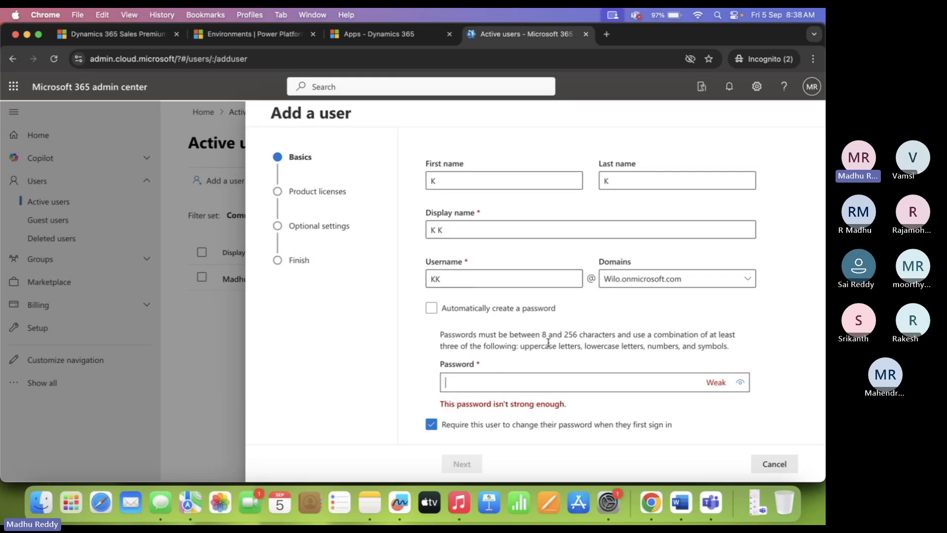
pyautogui.click(429, 308)
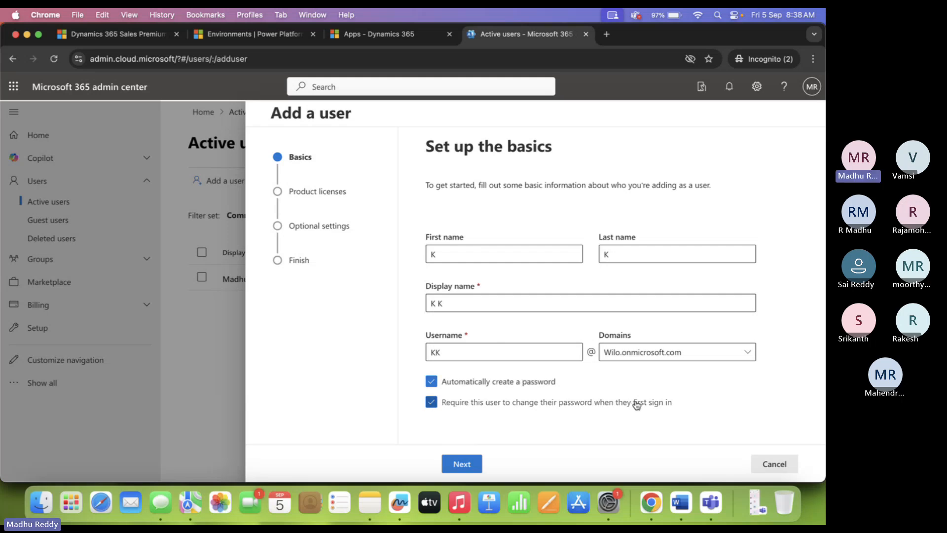
pyautogui.click(431, 382)
pyautogui.scroll(-3, 521, 401)
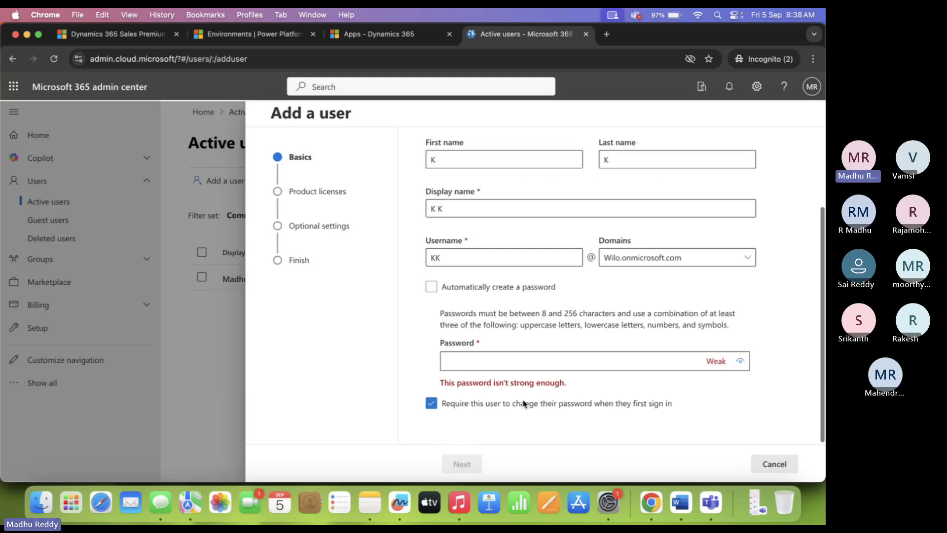
pyautogui.click(508, 360)
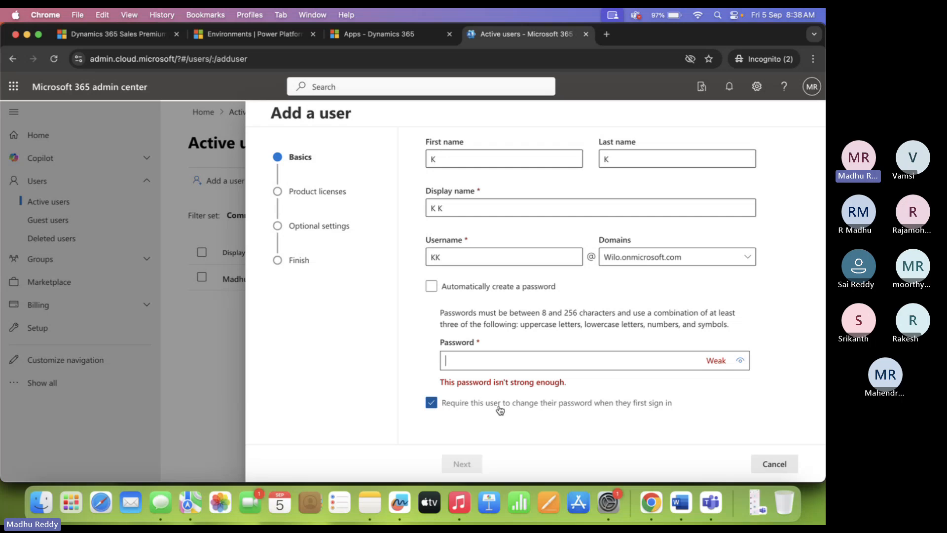
pyautogui.click(431, 287)
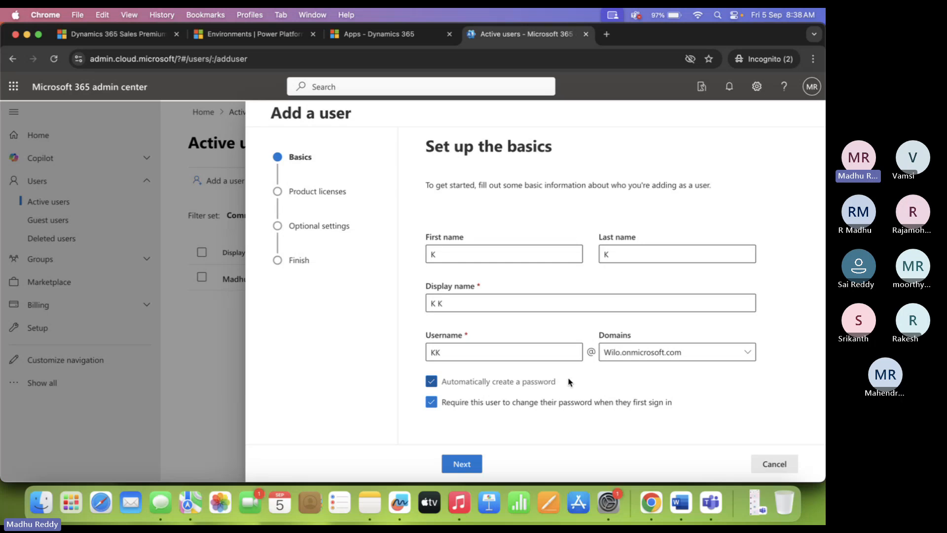
# Step: Assign the Dynamics 365 Sales Premium license (location India) and reach Optional settings
pyautogui.click(461, 463)
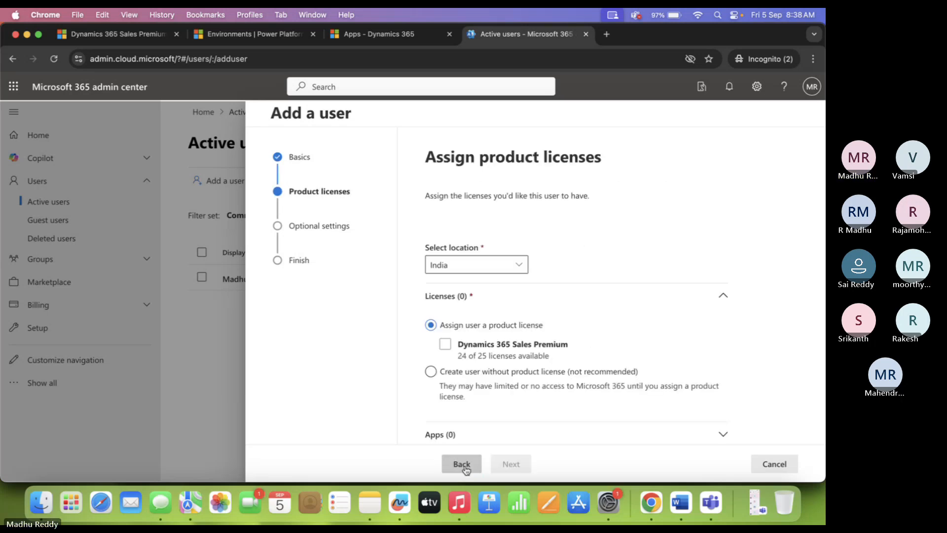
pyautogui.scroll(-1, 535, 306)
pyautogui.click(445, 306)
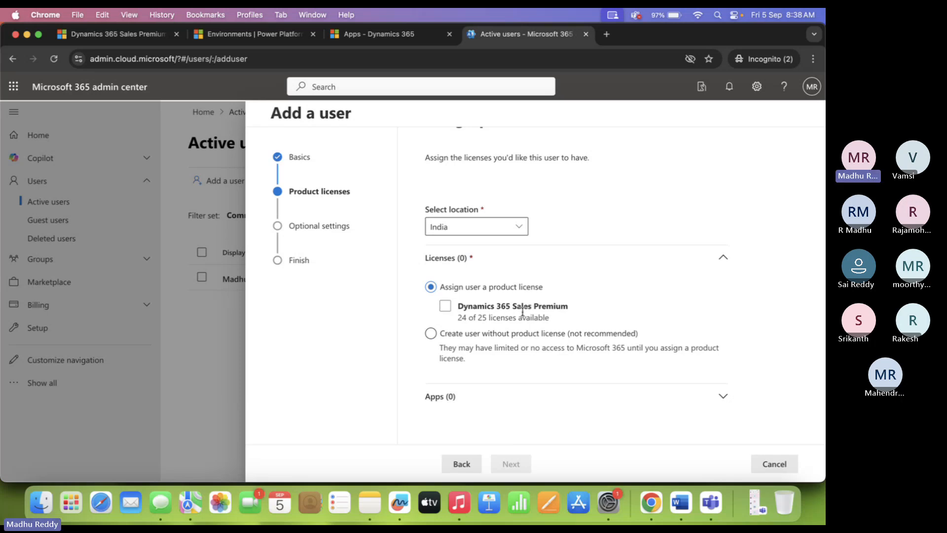
pyautogui.click(445, 307)
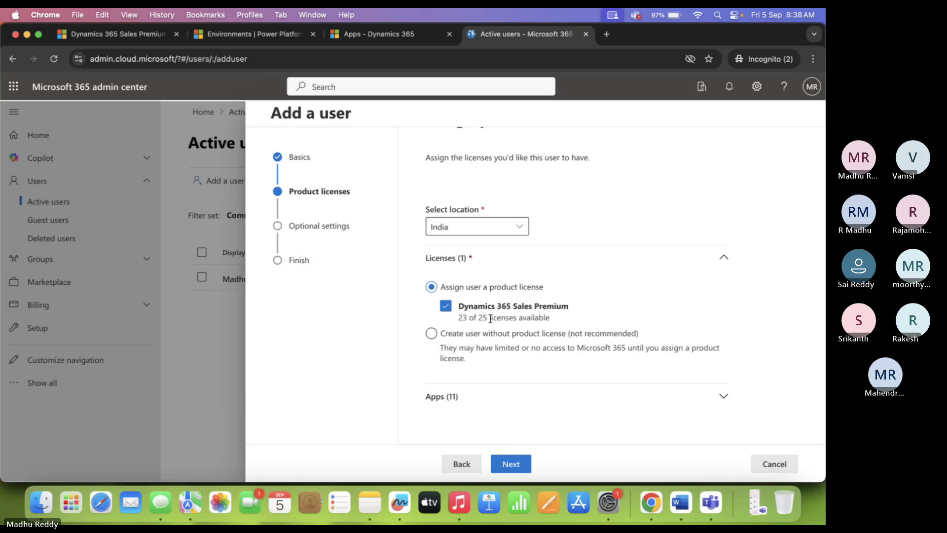
pyautogui.click(432, 335)
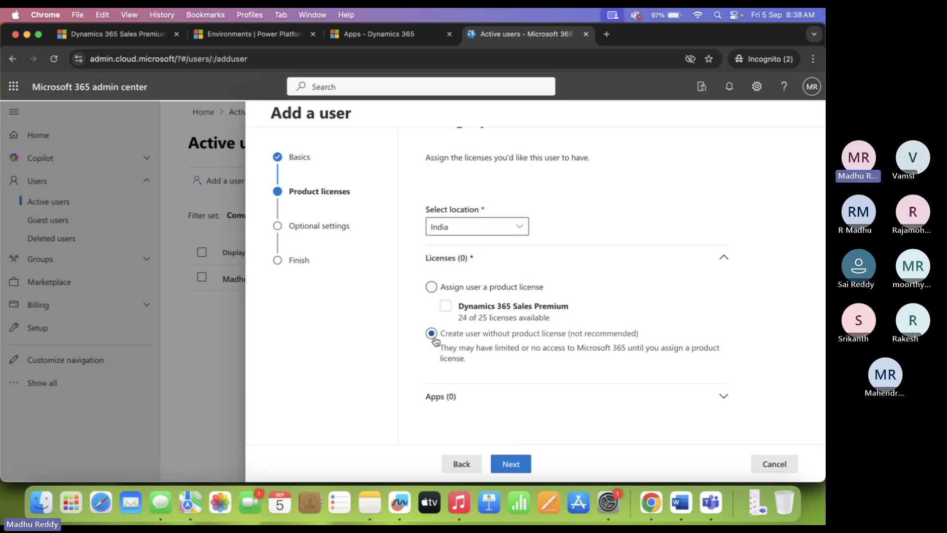
pyautogui.click(427, 287)
pyautogui.click(446, 306)
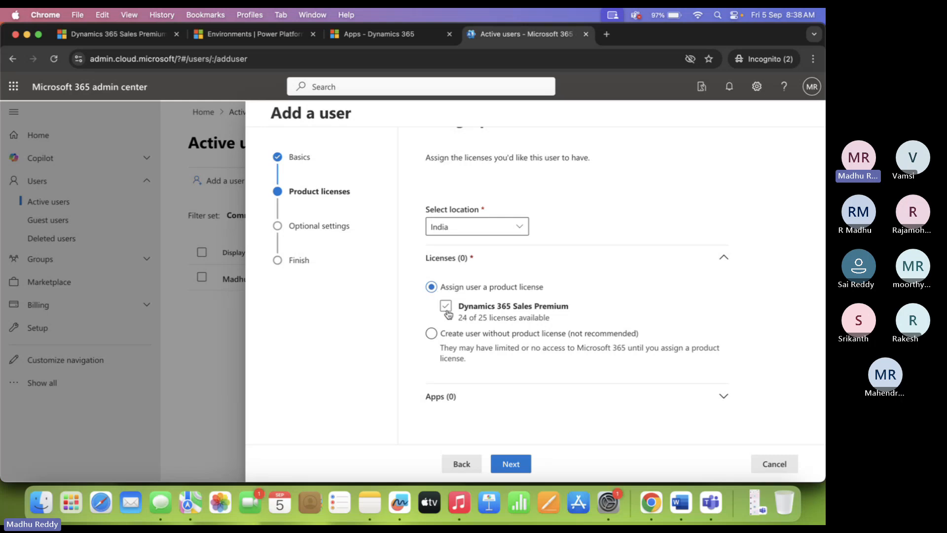
pyautogui.click(492, 309)
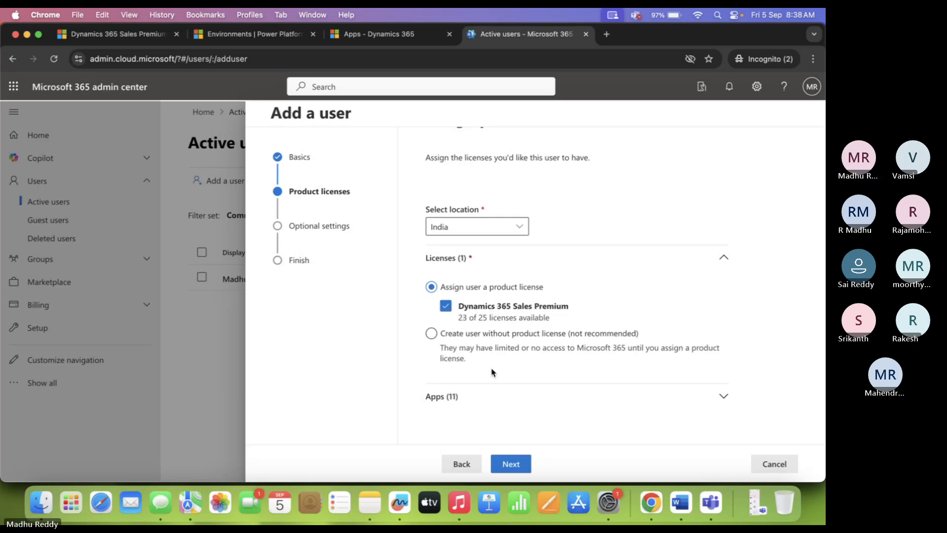
pyautogui.click(511, 470)
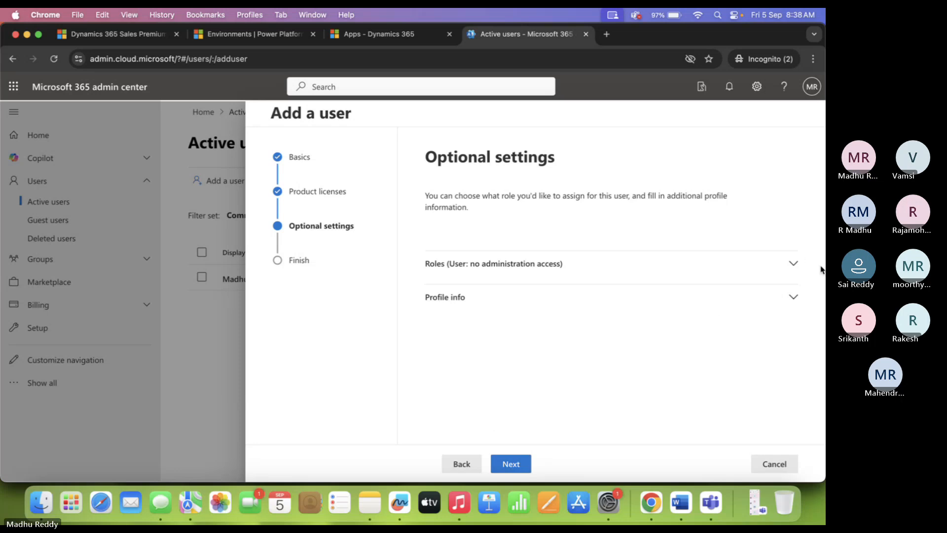
# Step: Keep the role as User (no admin center access)
pyautogui.click(793, 263)
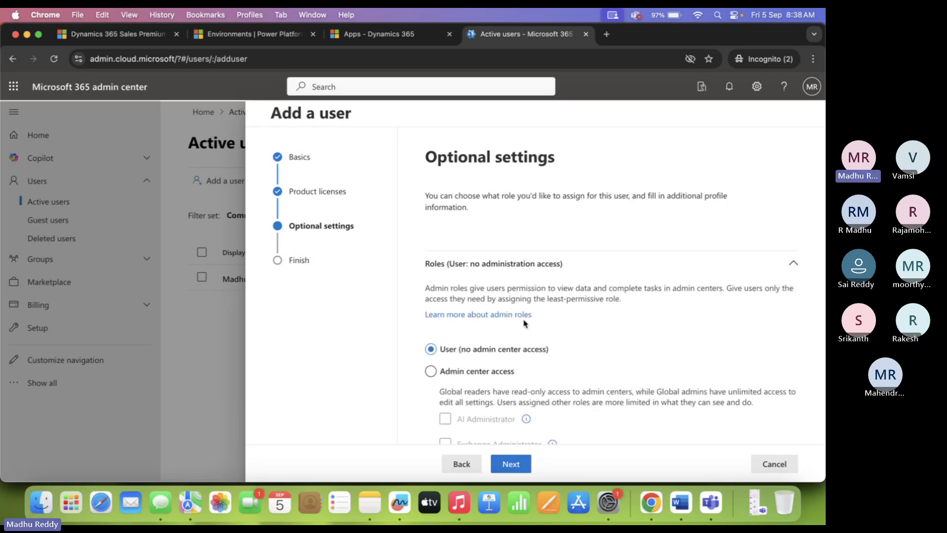
pyautogui.scroll(-3, 525, 323)
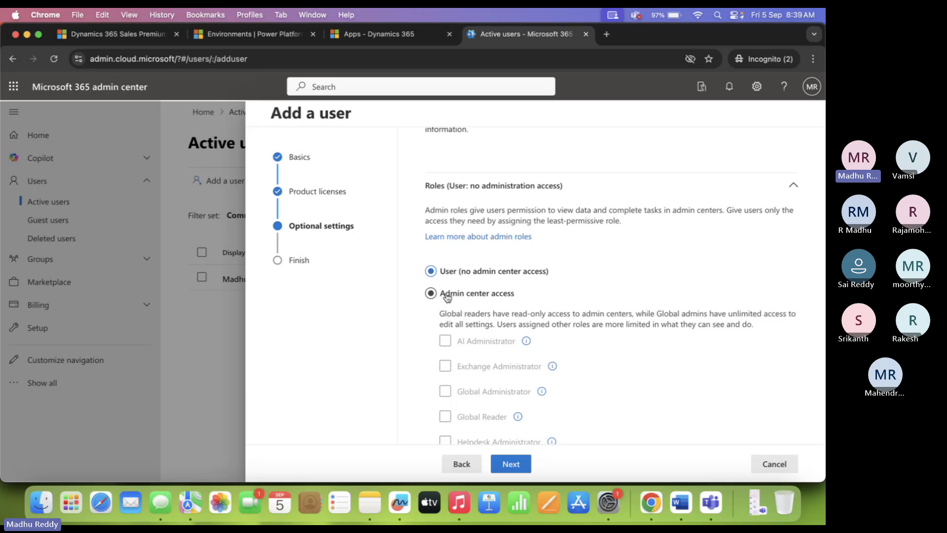
pyautogui.scroll(-5, 546, 279)
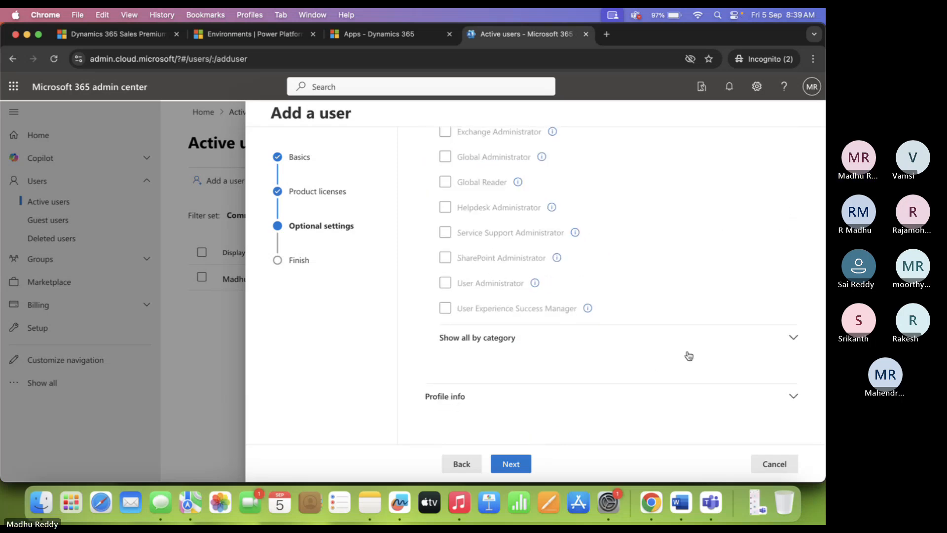
# Step: Set the job title to Technical Consultant and advance to Review and finish
pyautogui.click(788, 399)
pyautogui.scroll(-5, 609, 372)
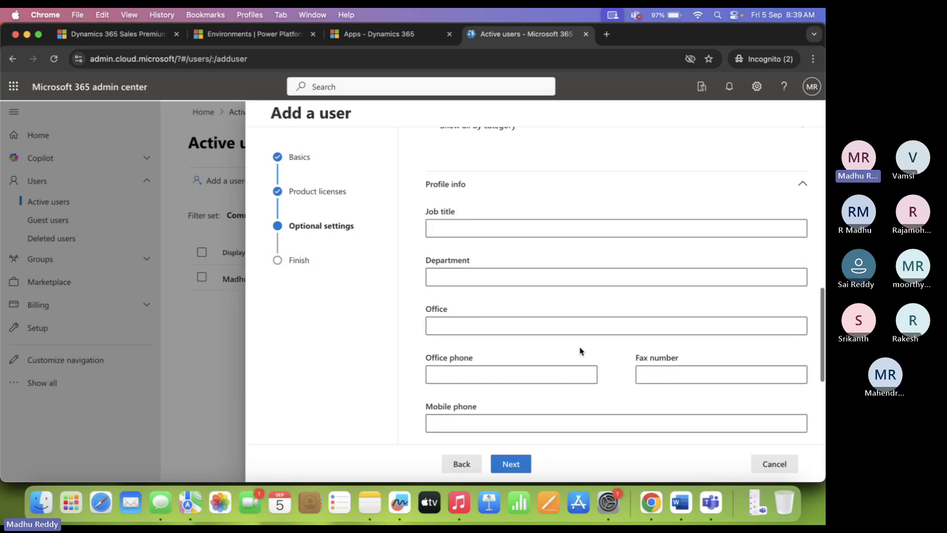
pyautogui.click(495, 230)
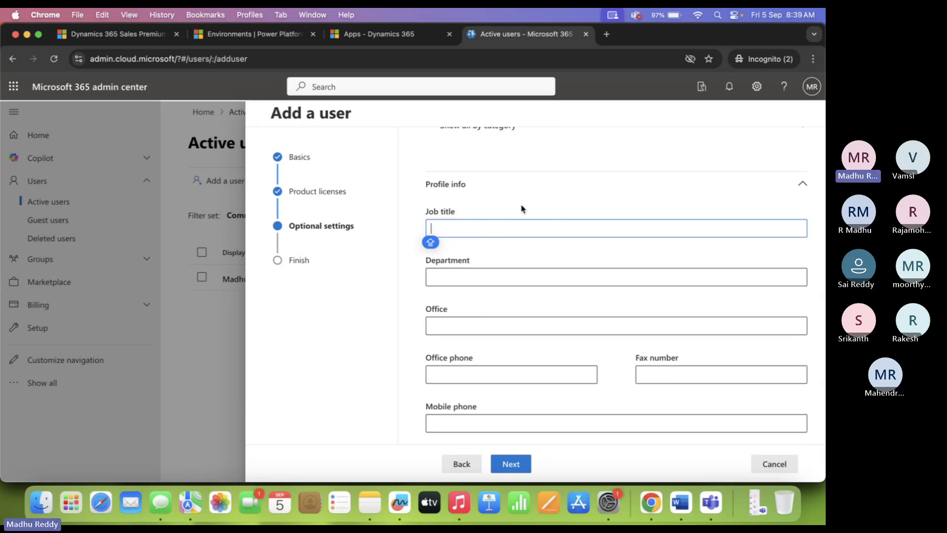
pyautogui.write('Te')
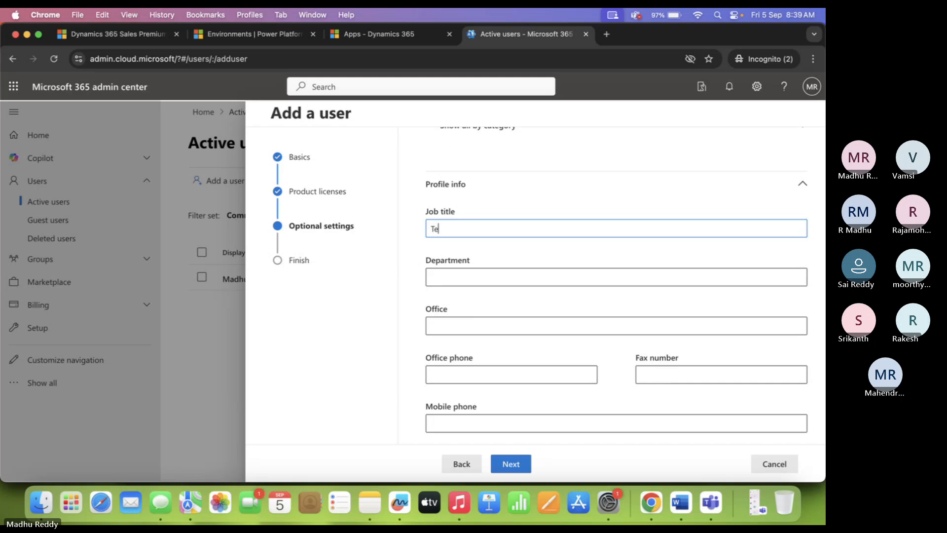
pyautogui.write('chnical Consultant')
pyautogui.press('Tab')
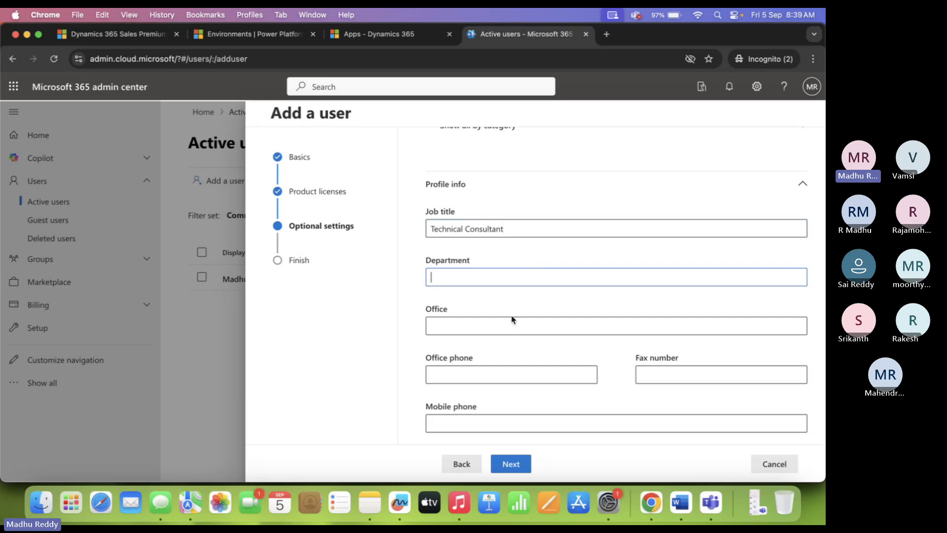
pyautogui.click(511, 326)
pyautogui.scroll(-3, 577, 374)
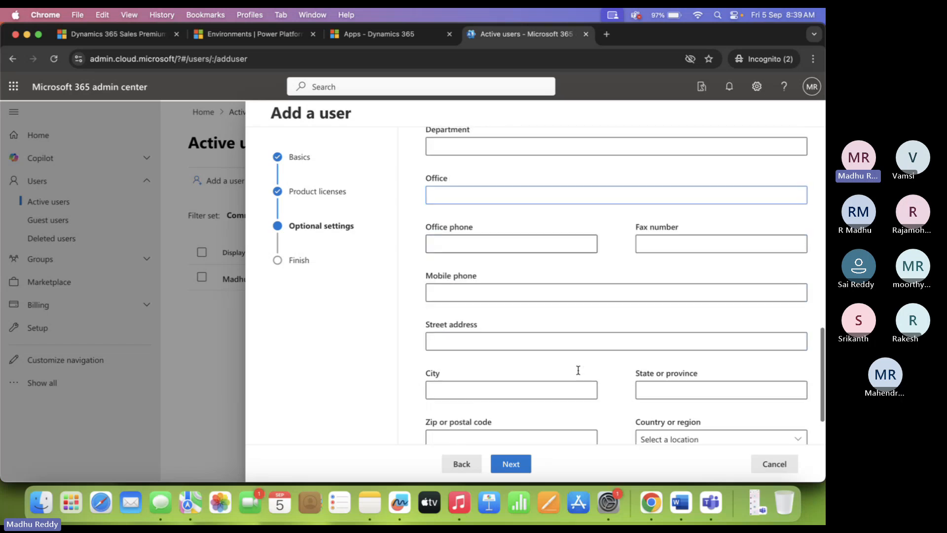
pyautogui.scroll(-2, 500, 213)
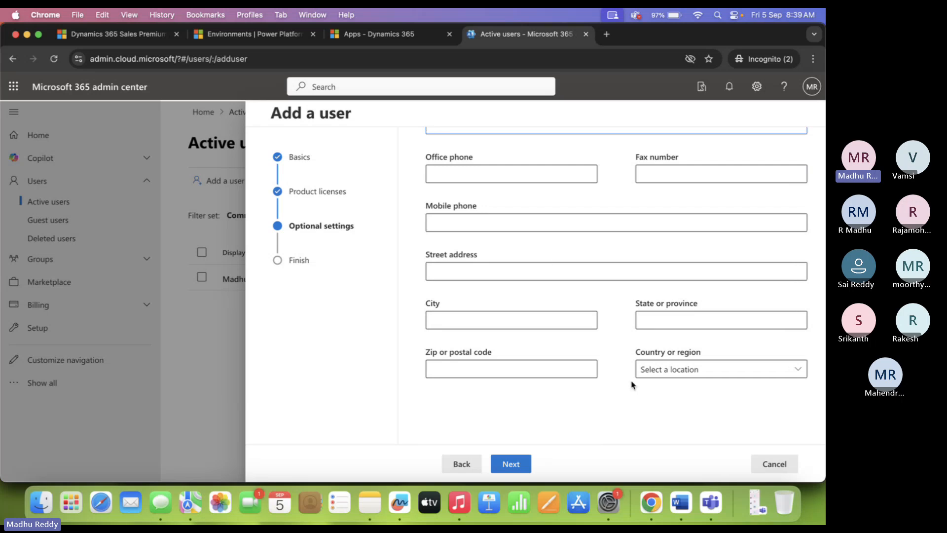
pyautogui.click(513, 463)
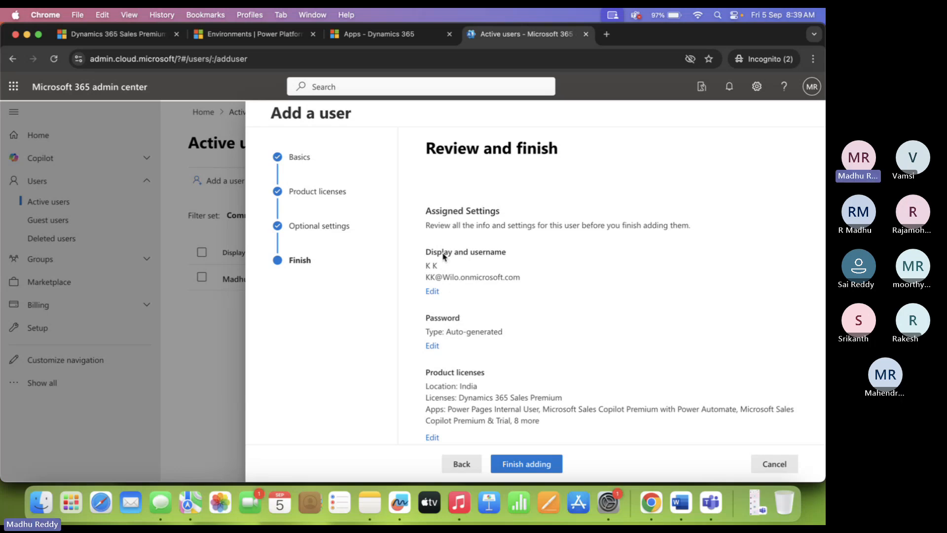
# Step: Copy the new user's username into the CRM Credentials note
pyautogui.moveTo(427, 276); pyautogui.dragTo(519, 273)
pyautogui.press('super+c')
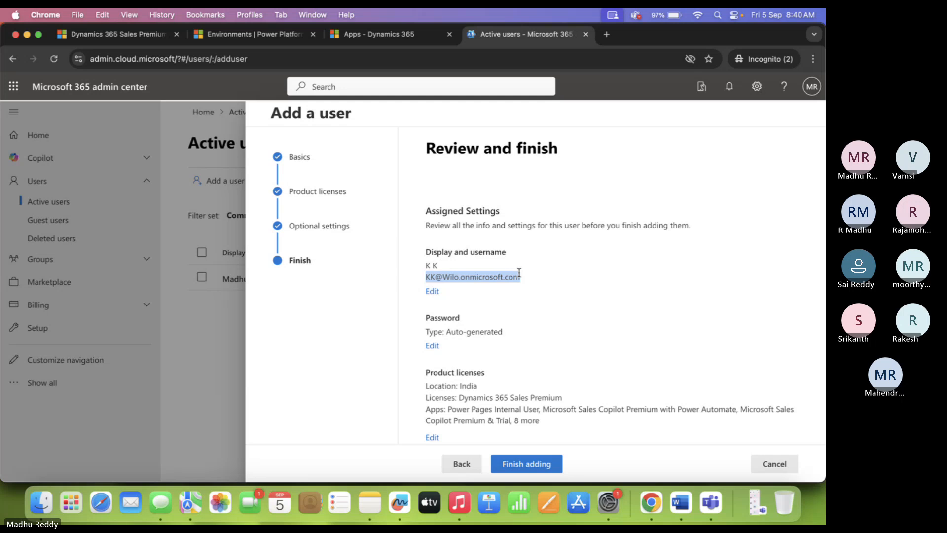
pyautogui.click(370, 503)
pyautogui.press('Return')
pyautogui.press('Return')
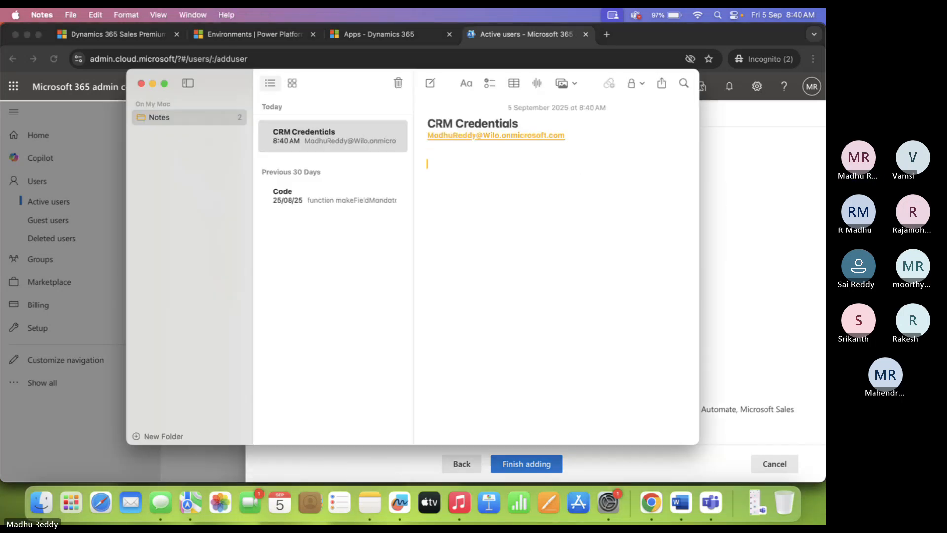
pyautogui.press('super+v')
pyautogui.press('super+Tab')
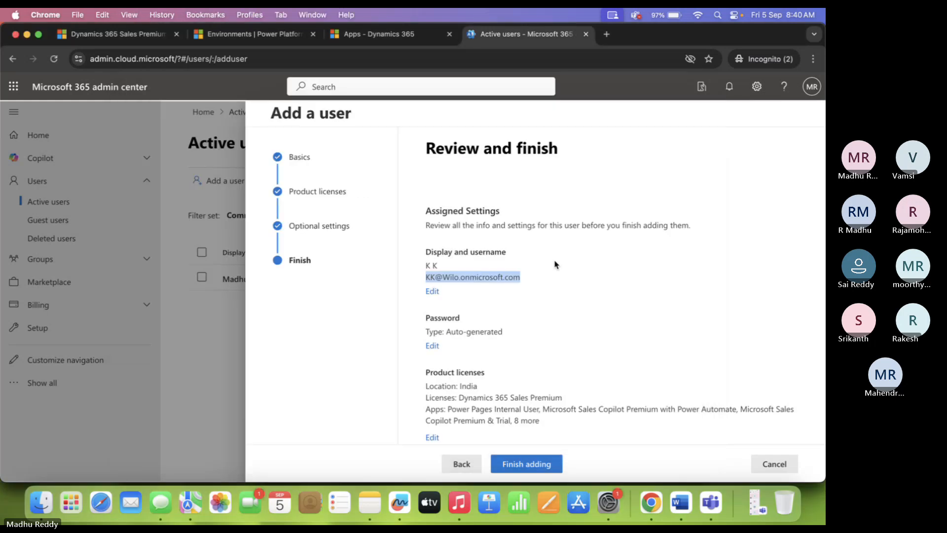
# Step: Step back through the wizard pages and finish adding the user
pyautogui.click(434, 346)
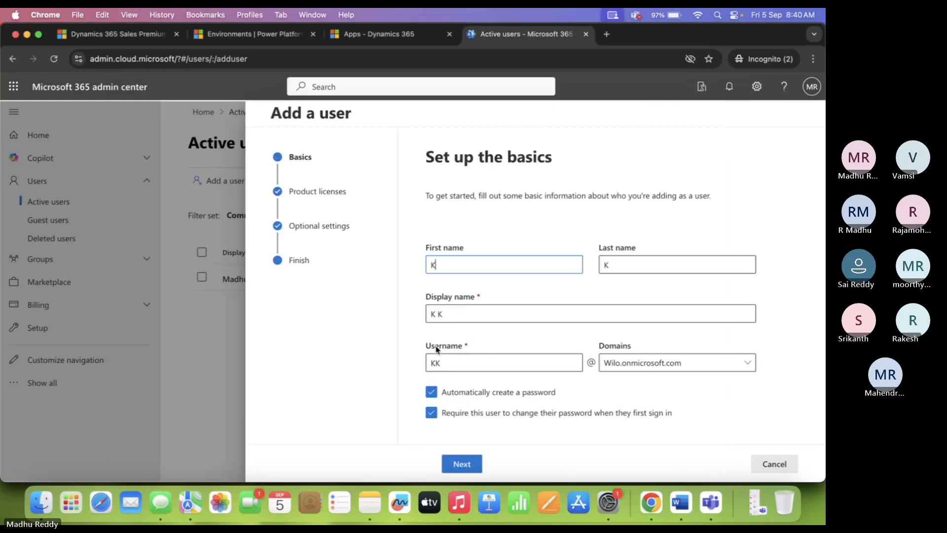
pyautogui.click(469, 465)
pyautogui.scroll(-2, 501, 413)
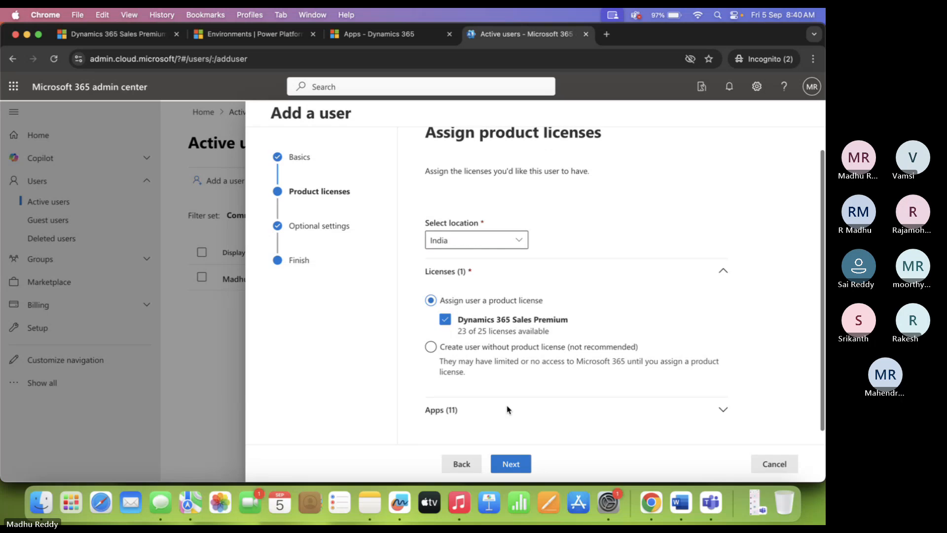
pyautogui.click(510, 462)
pyautogui.scroll(-5, 511, 468)
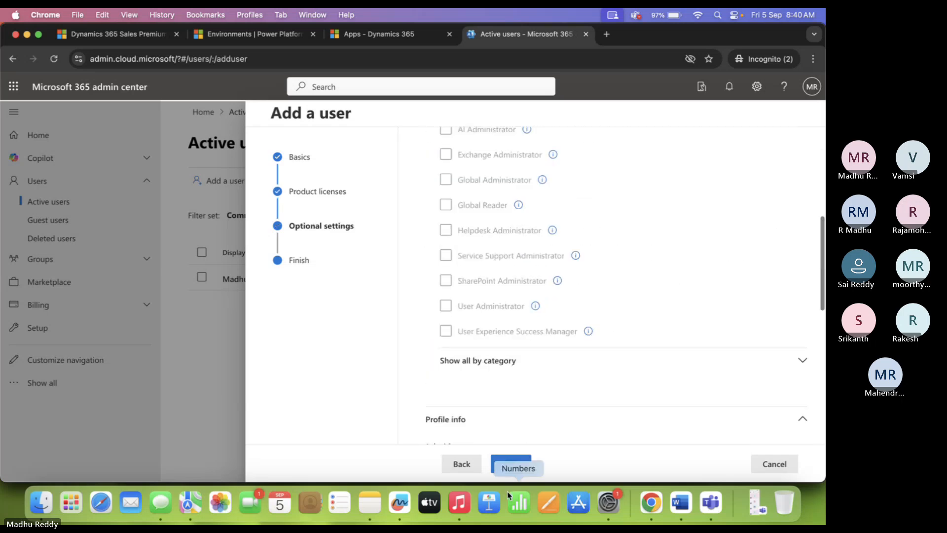
pyautogui.click(511, 465)
pyautogui.scroll(-2, 473, 365)
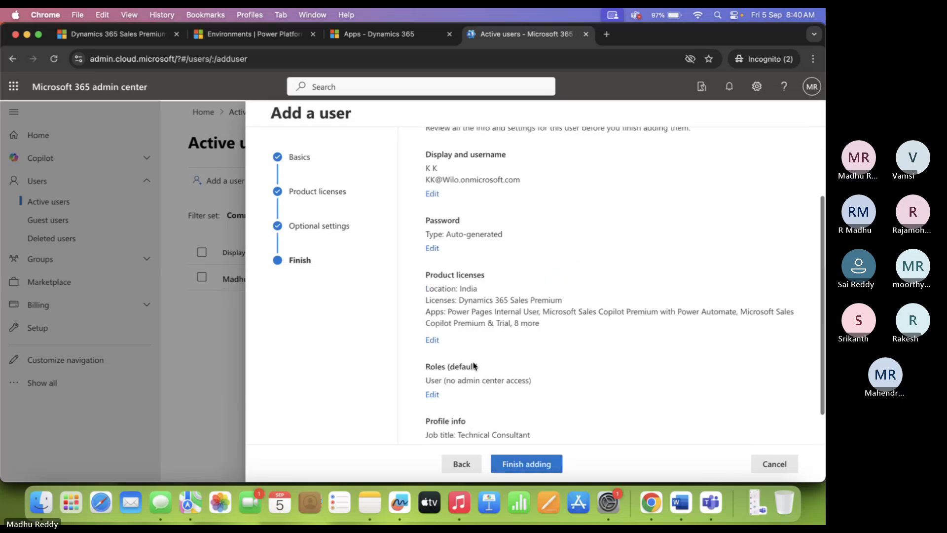
pyautogui.scroll(-1, 473, 368)
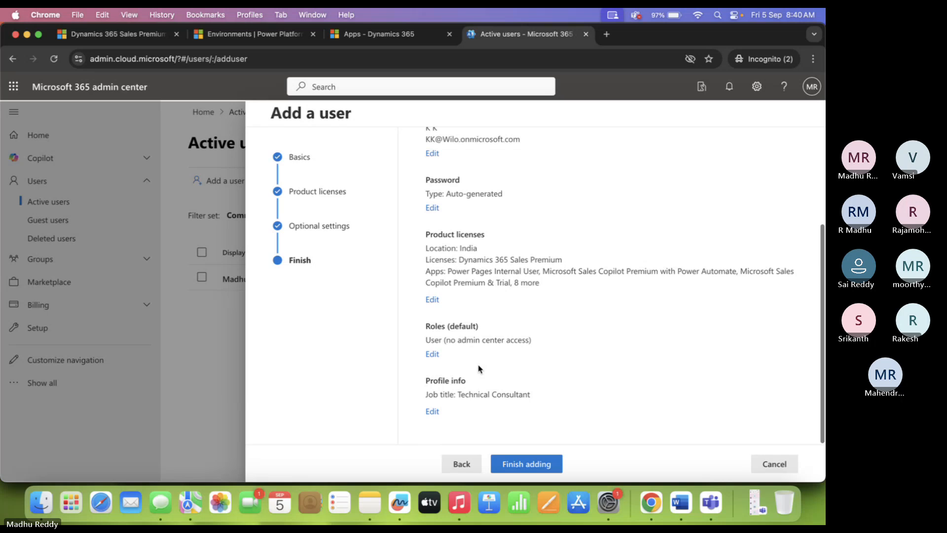
pyautogui.click(528, 466)
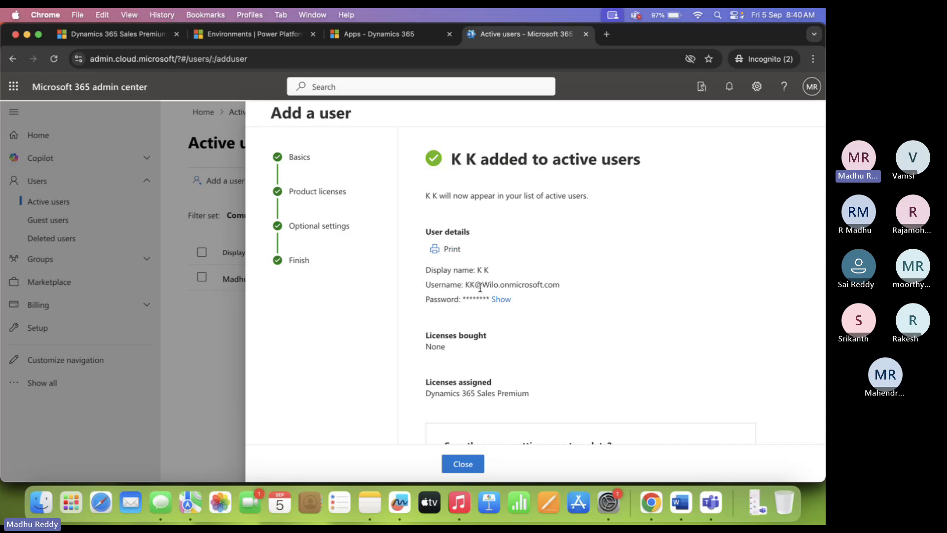
# Step: Reveal the generated password, paste it under the username in the CRM Credentials note, and close the wizard
pyautogui.moveTo(466, 285); pyautogui.dragTo(560, 286)
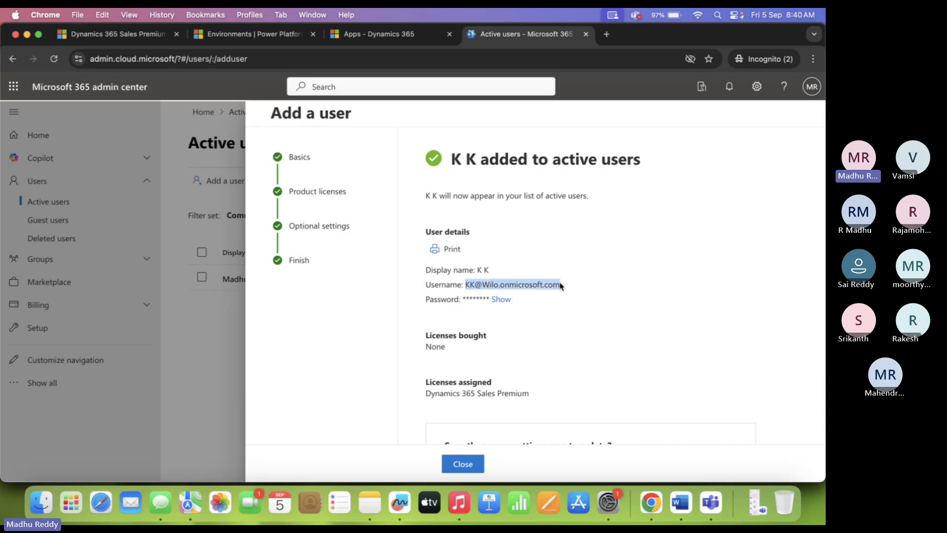
pyautogui.click(510, 299)
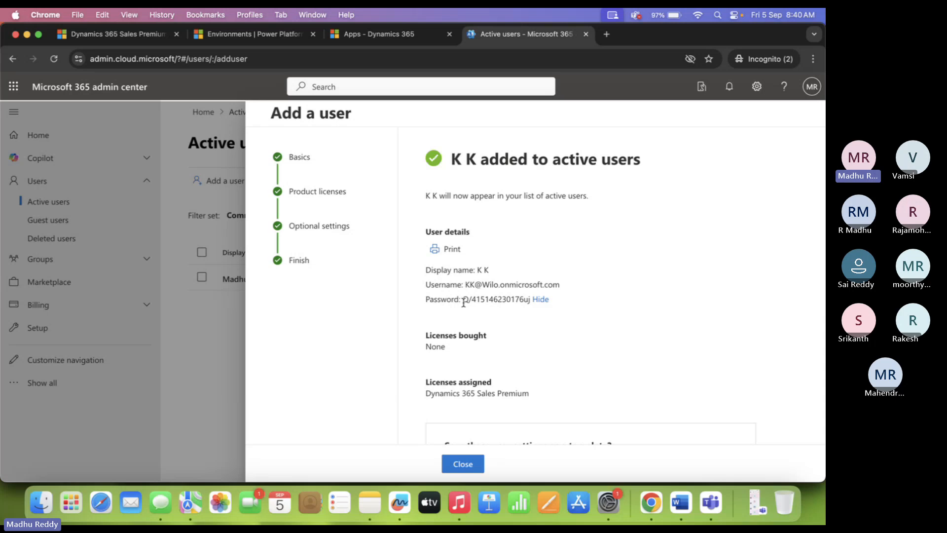
pyautogui.moveTo(463, 299); pyautogui.dragTo(533, 303)
pyautogui.press('super+c')
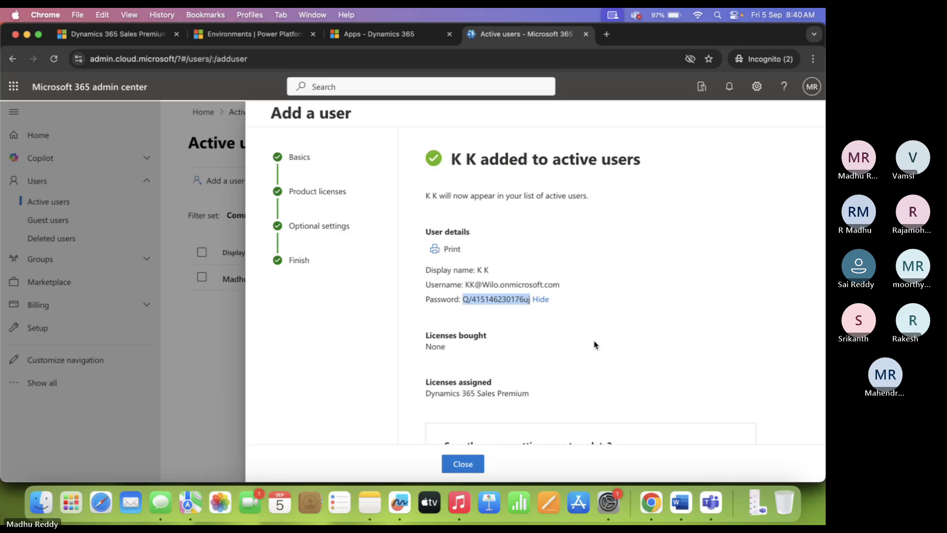
pyautogui.click(370, 502)
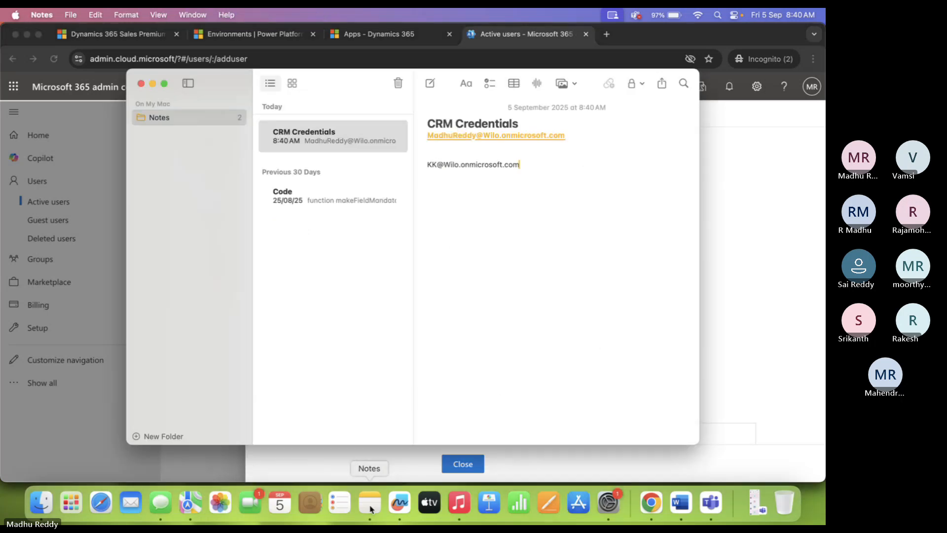
pyautogui.press('Return')
pyautogui.press('super+v')
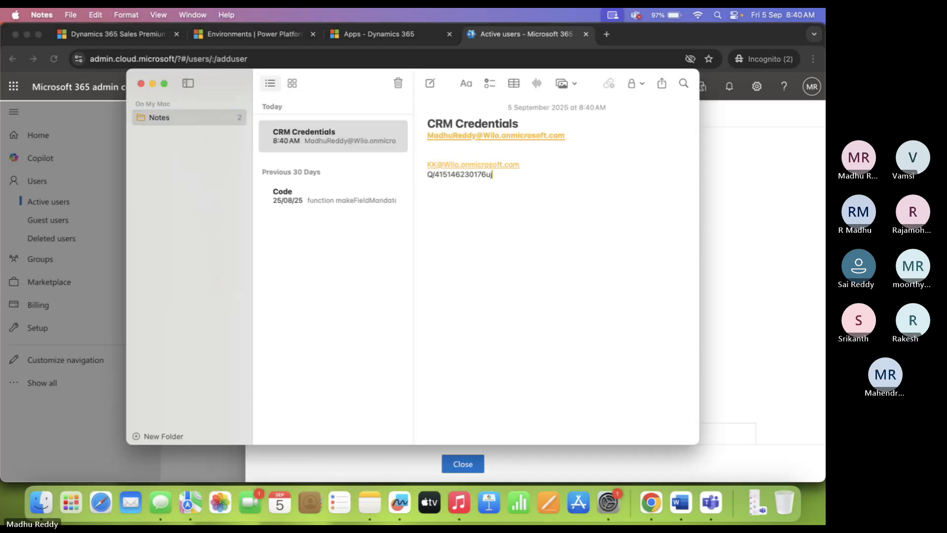
pyautogui.press('super+Tab')
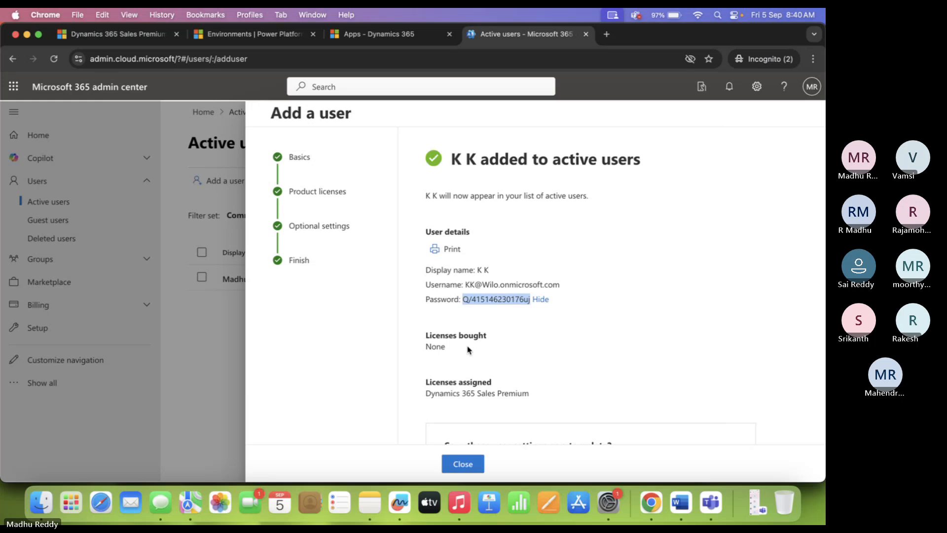
pyautogui.scroll(-3, 468, 349)
pyautogui.scroll(-5, 467, 349)
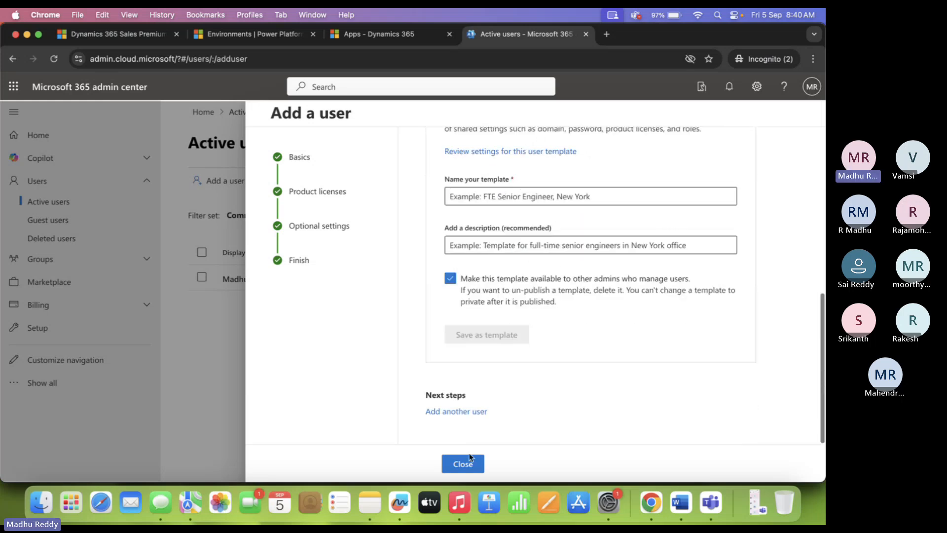
pyautogui.click(464, 463)
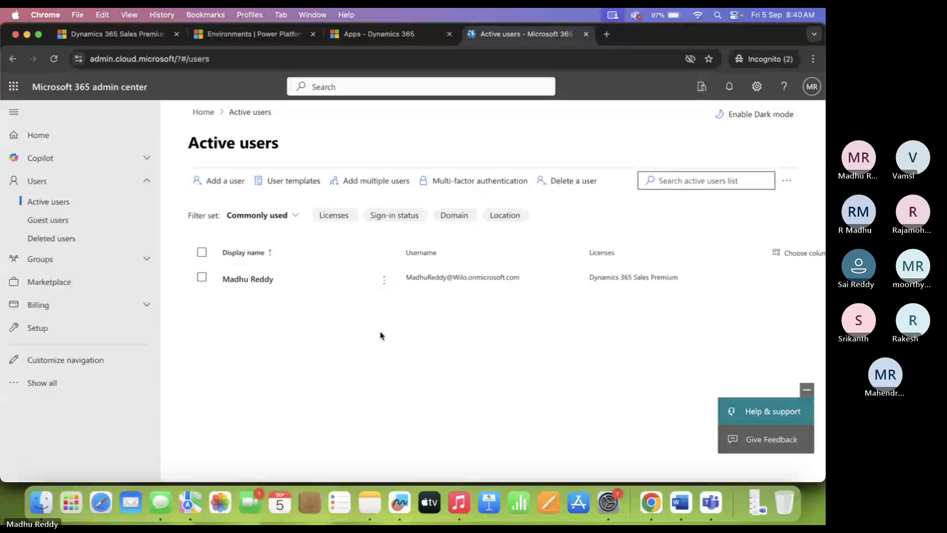
# Step: Refresh Active users, save the new user's Dynamics 365 Sales Premium license settings, and return to the list
pyautogui.click(54, 60)
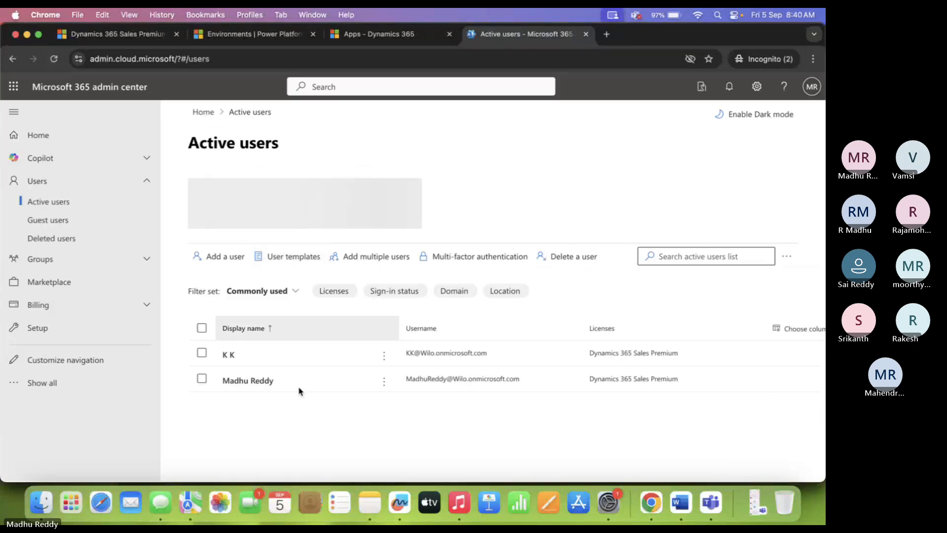
pyautogui.click(201, 353)
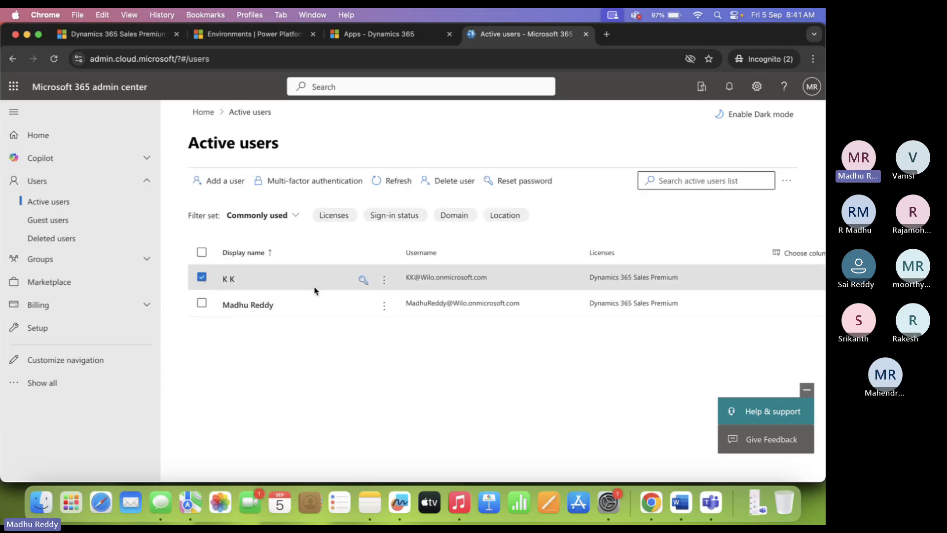
pyautogui.click(228, 279)
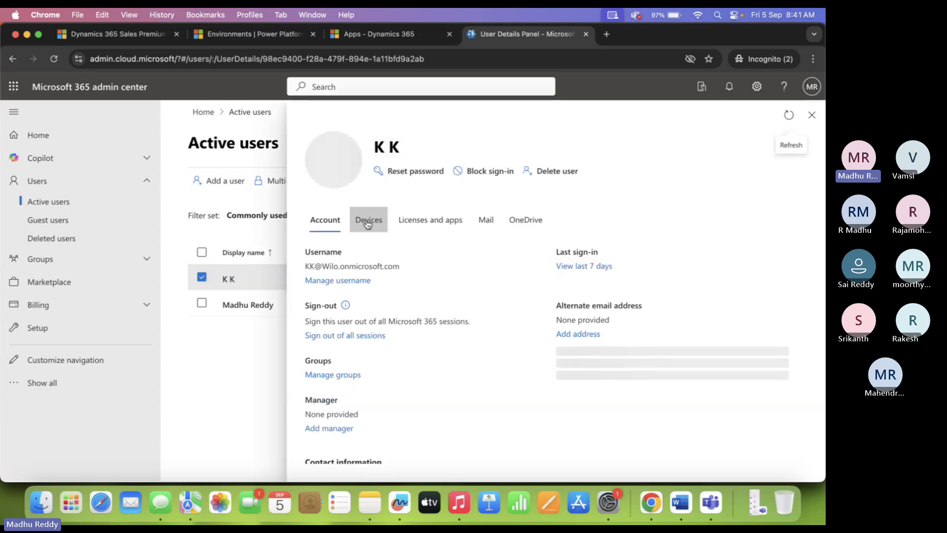
pyautogui.click(444, 221)
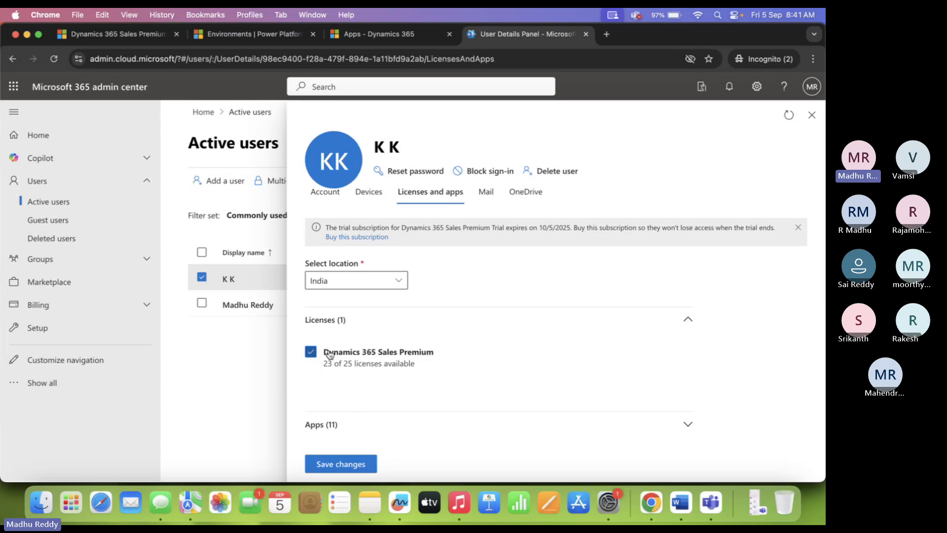
pyautogui.click(345, 464)
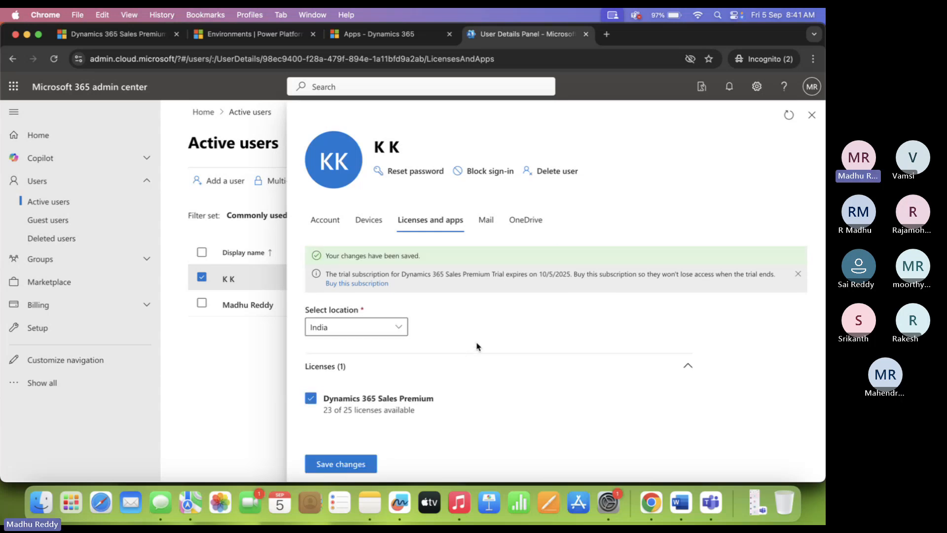
pyautogui.click(811, 114)
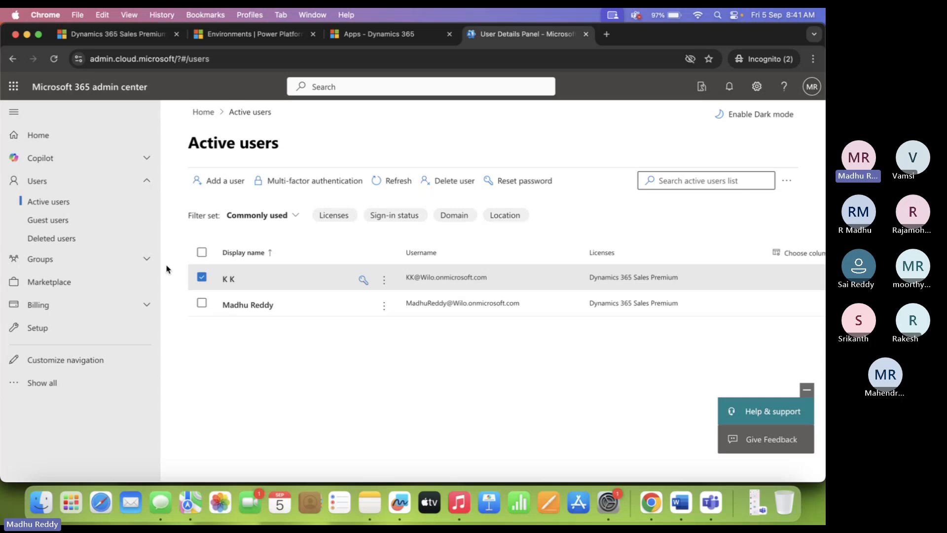
pyautogui.click(67, 282)
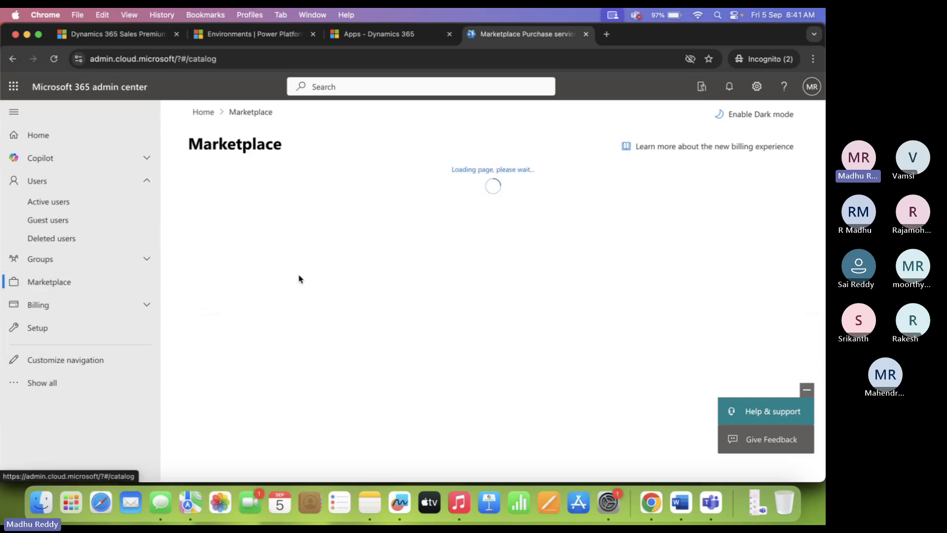
pyautogui.click(95, 208)
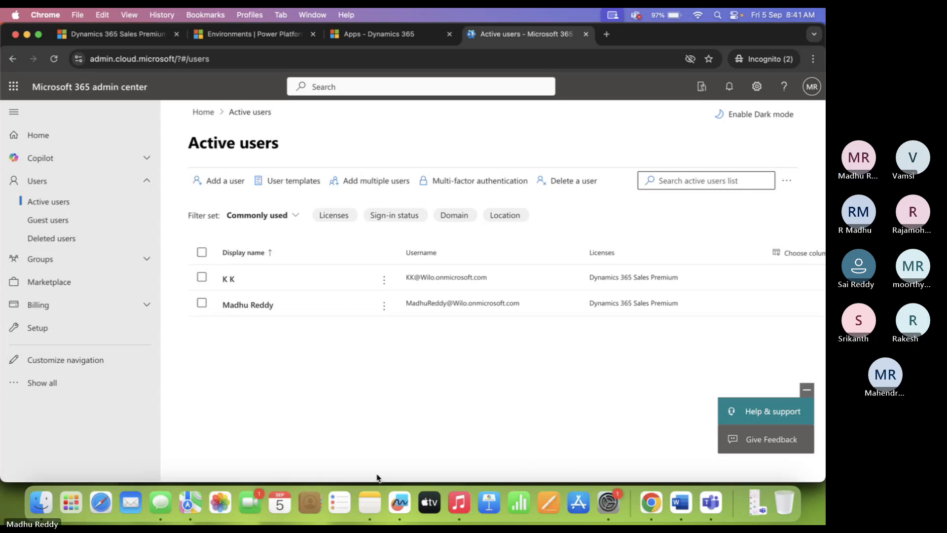
# Step: Open a new Chrome window as Person 1 from the profile chooser
pyautogui.rightClick(654, 506)
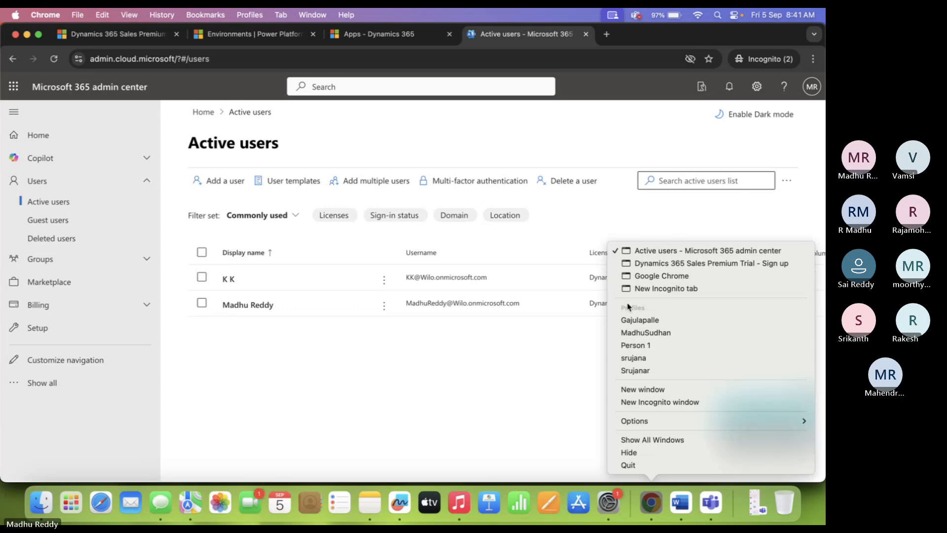
pyautogui.click(666, 275)
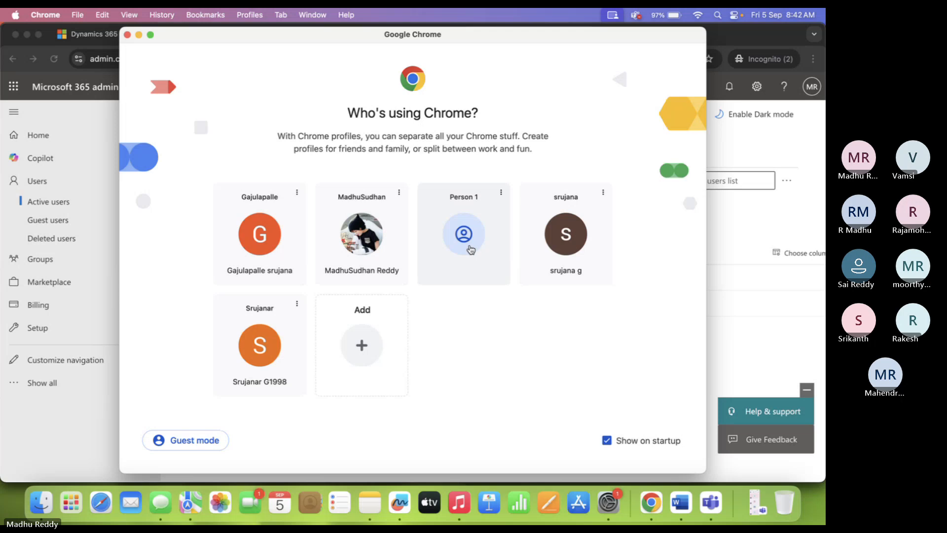
pyautogui.click(463, 234)
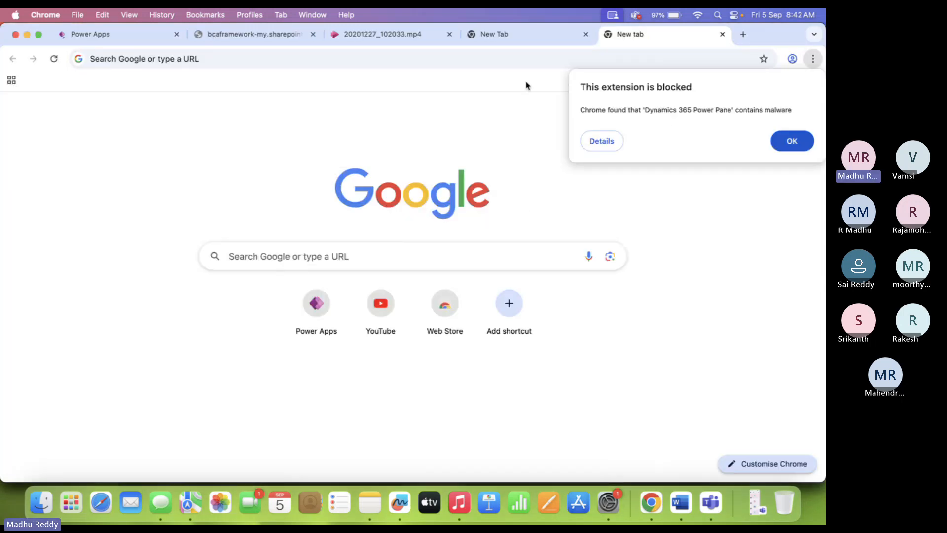
# Step: Clear the blocked-extension notice in the Person 1 window and start from a blank new tab
pyautogui.click(608, 141)
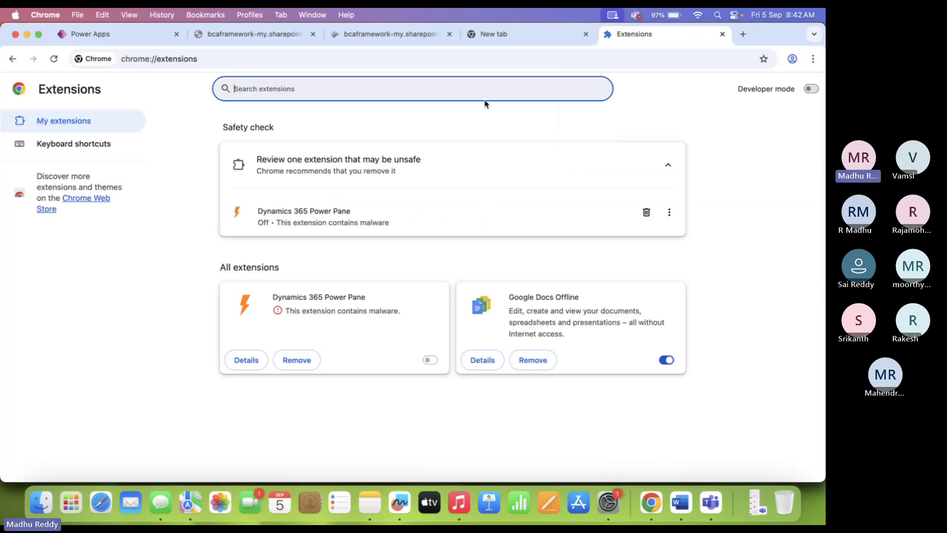
pyautogui.click(721, 34)
pyautogui.click(607, 34)
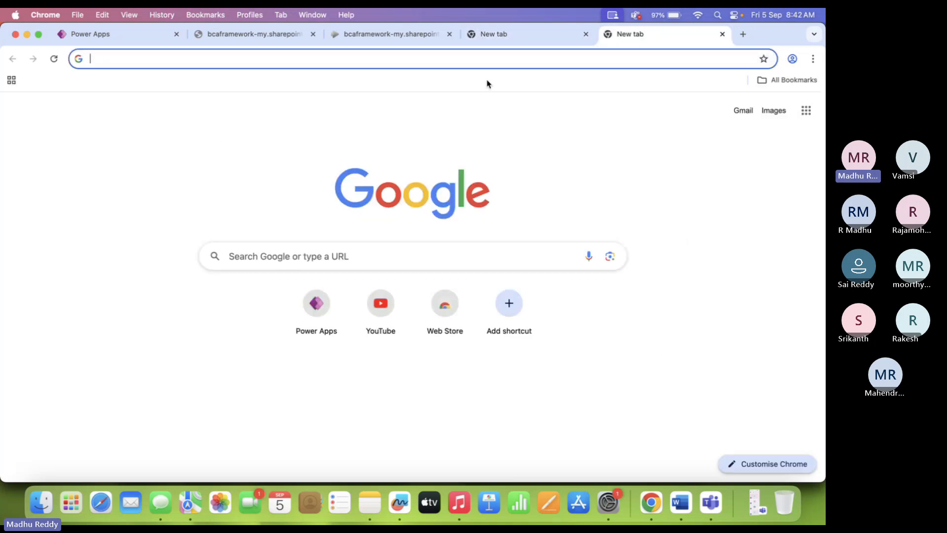
# Step: Go to the Power Platform admin environments address using the 'admi' address-bar suggestion
pyautogui.click(444, 59)
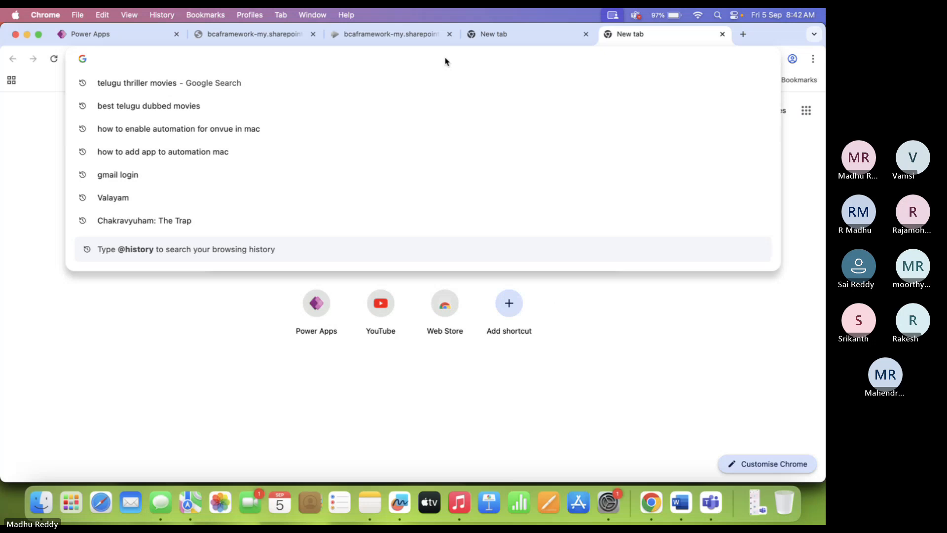
pyautogui.write('admi')
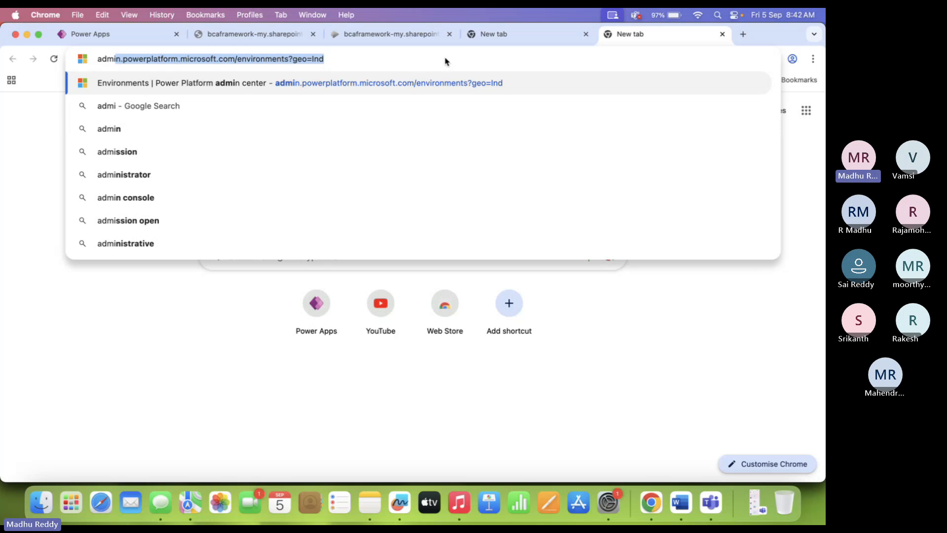
pyautogui.press('Return')
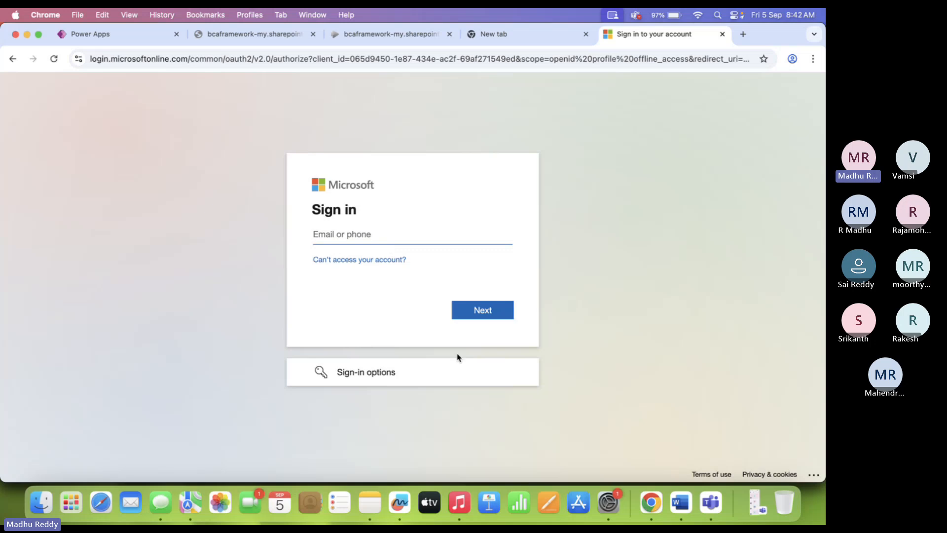
# Step: Enter the new user's sign-in e-mail, copied from the saved credentials note, and continue
pyautogui.click(370, 502)
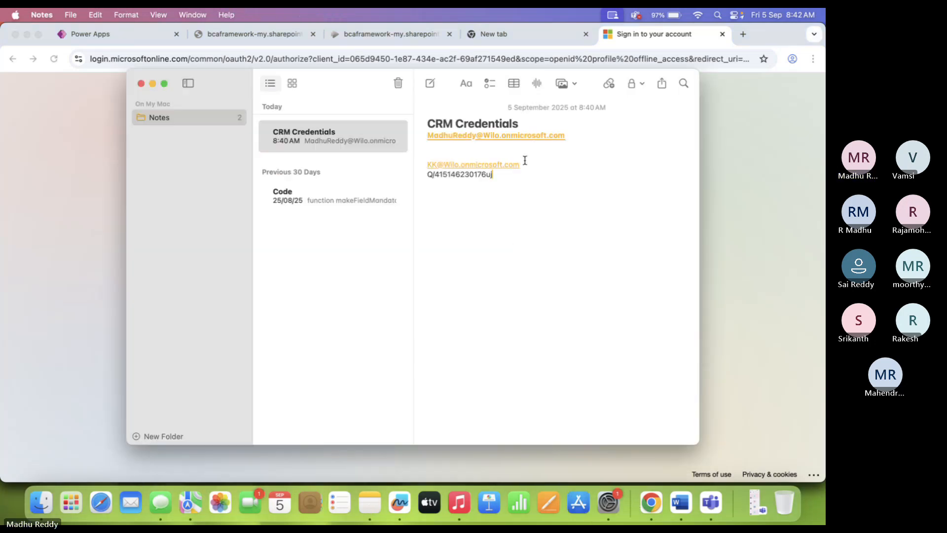
pyautogui.moveTo(524, 164); pyautogui.dragTo(423, 166)
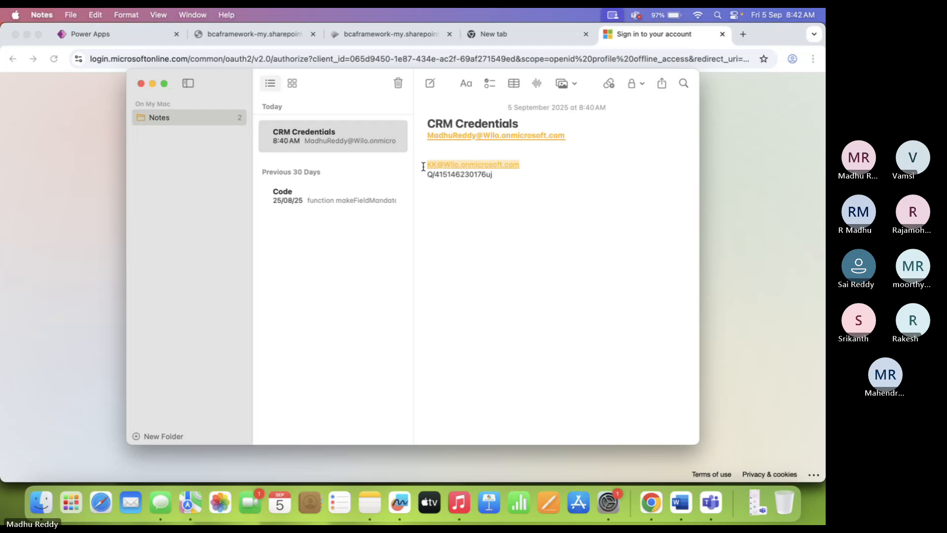
pyautogui.press('super+c')
pyautogui.press('super+Tab')
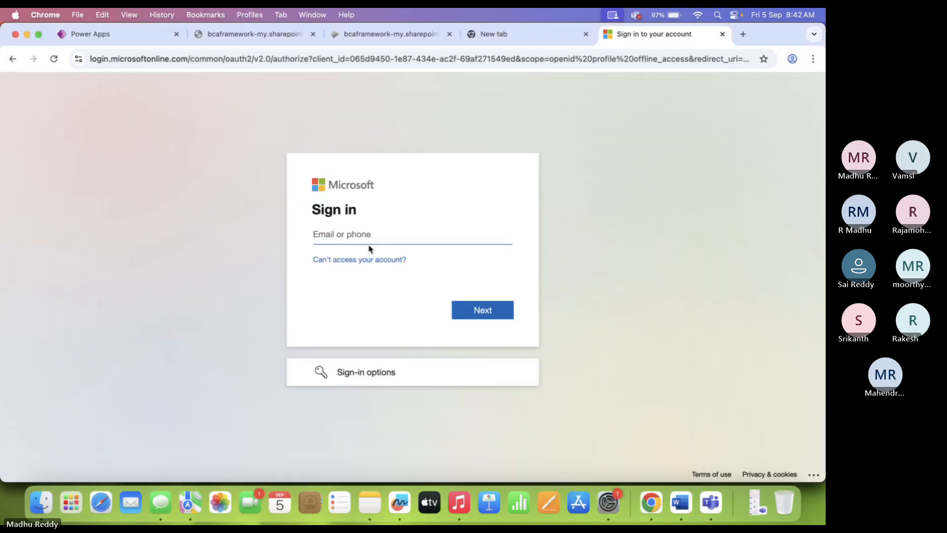
pyautogui.press('super+v')
pyautogui.click(490, 319)
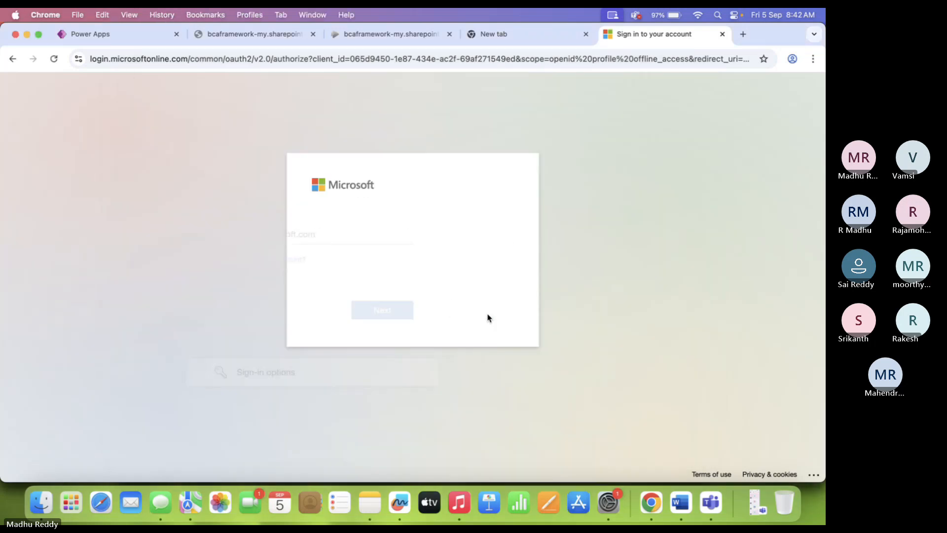
# Step: Sign in with the temporary password copied from the credentials note
pyautogui.press('super+Tab')
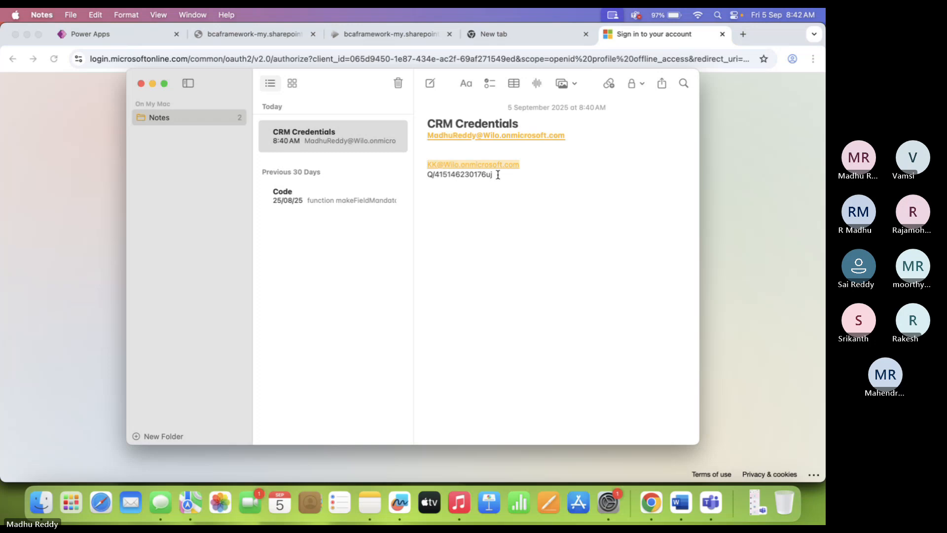
pyautogui.moveTo(496, 175); pyautogui.dragTo(422, 174)
pyautogui.press('super+c')
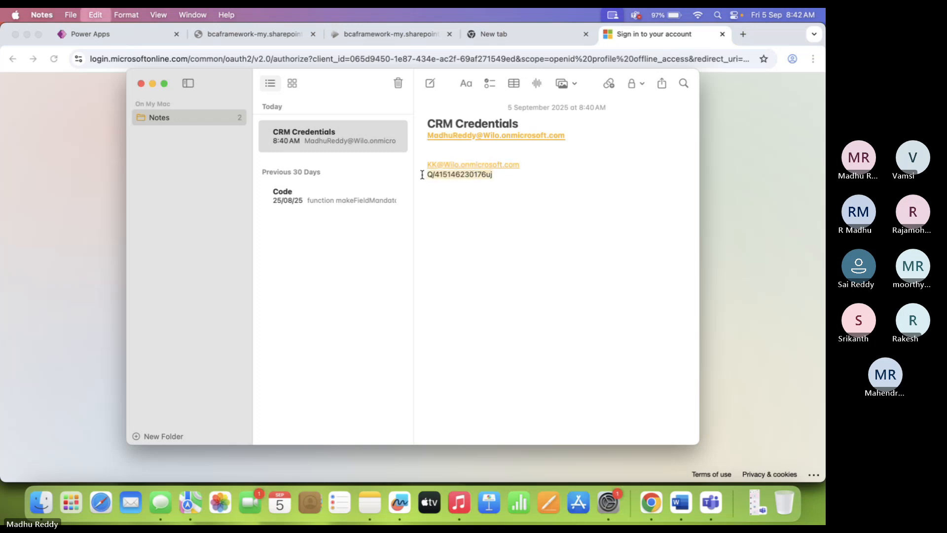
pyautogui.press('super+Tab')
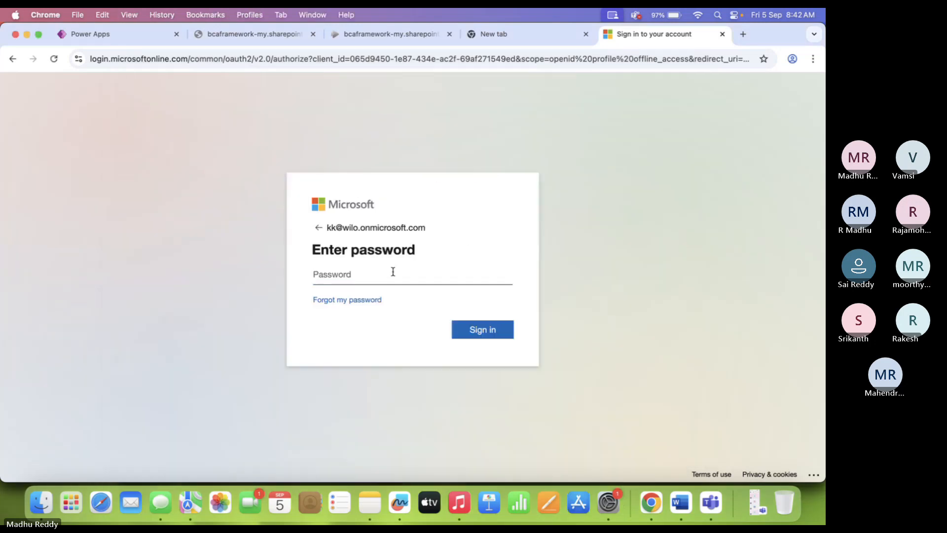
pyautogui.press('super+v')
pyautogui.click(491, 330)
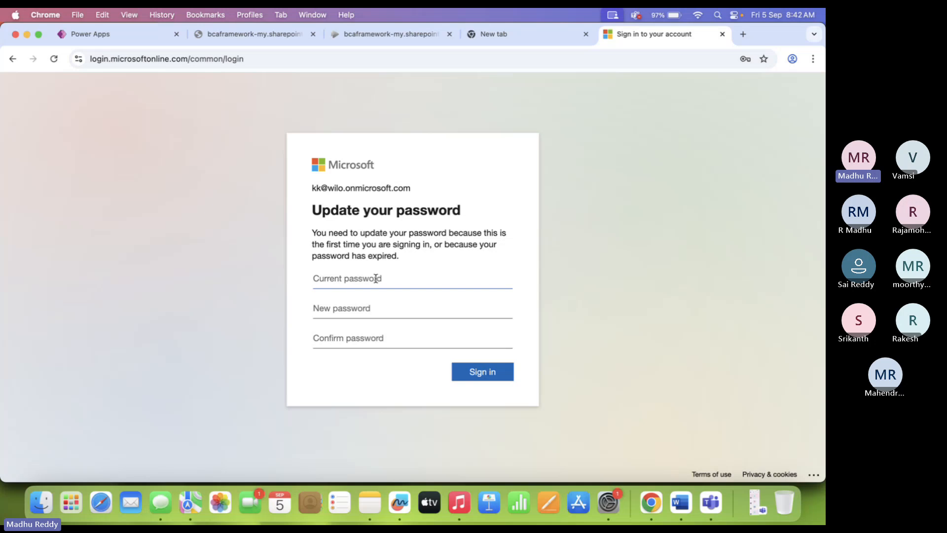
# Step: Enter the temporary password as current and a six-character new password twice, then submit
pyautogui.press('super+v')
pyautogui.click(355, 307)
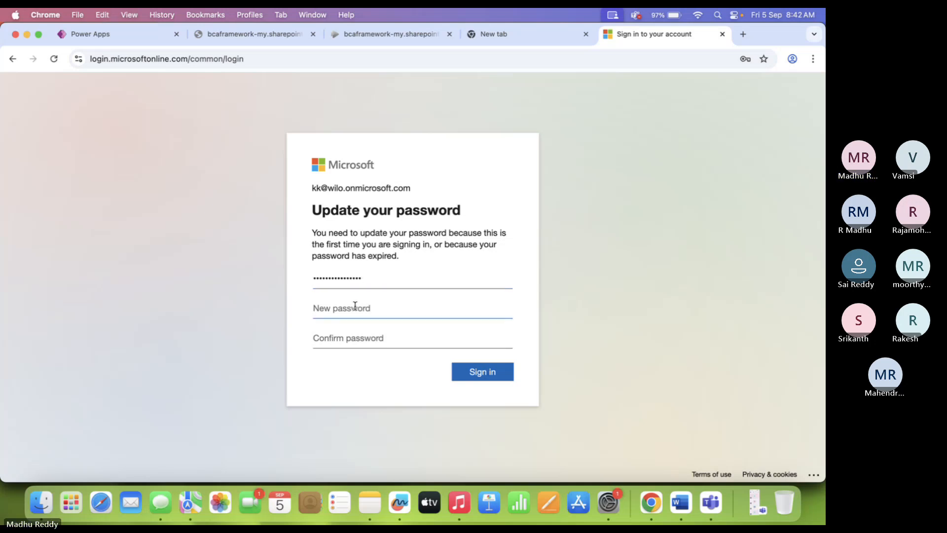
pyautogui.write('••••••')
pyautogui.click(362, 333)
pyautogui.write('••')
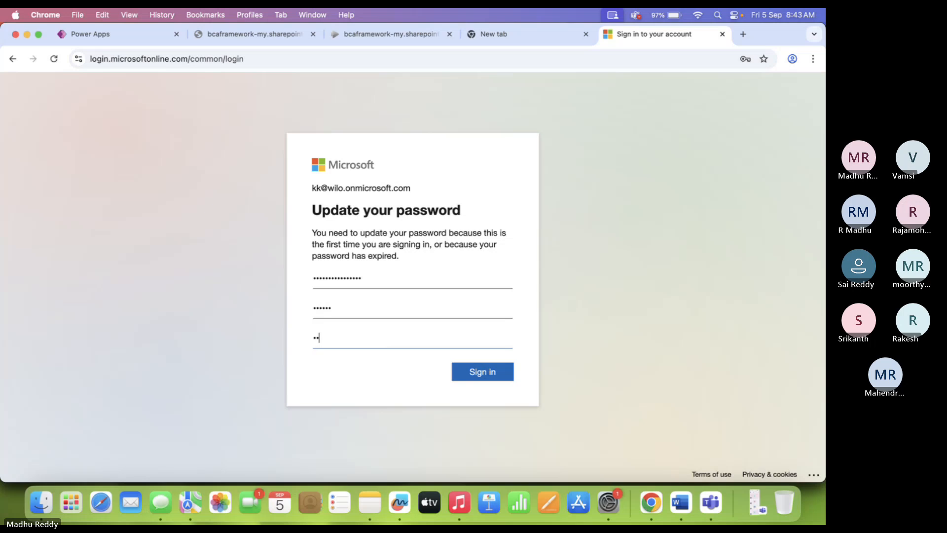
pyautogui.write('••••')
pyautogui.click(490, 372)
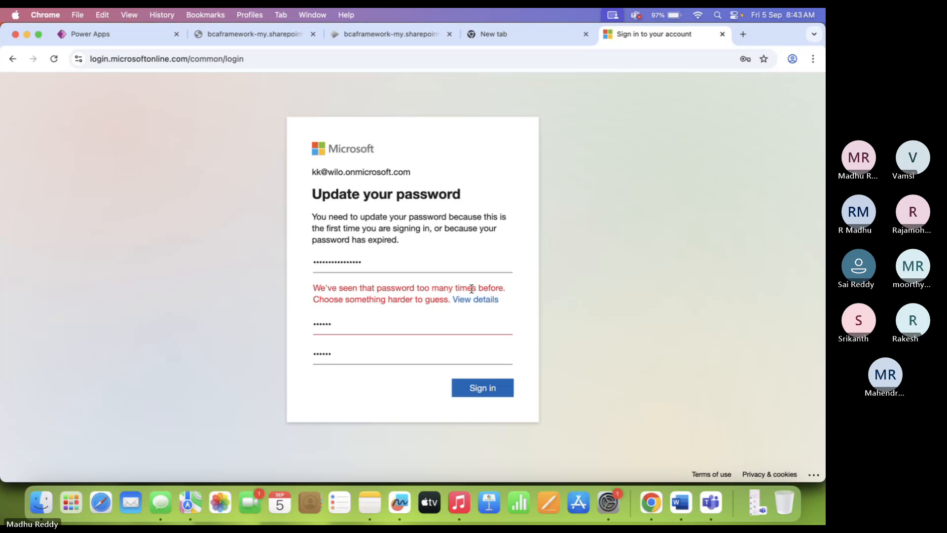
# Step: After the weak-password error, enter a longer 12-character new password in both fields and submit
pyautogui.press('BackSpace')
pyautogui.press('BackSpace')
pyautogui.press('BackSpace')
pyautogui.press('BackSpace')
pyautogui.press('BackSpace')
pyautogui.press('BackSpace')
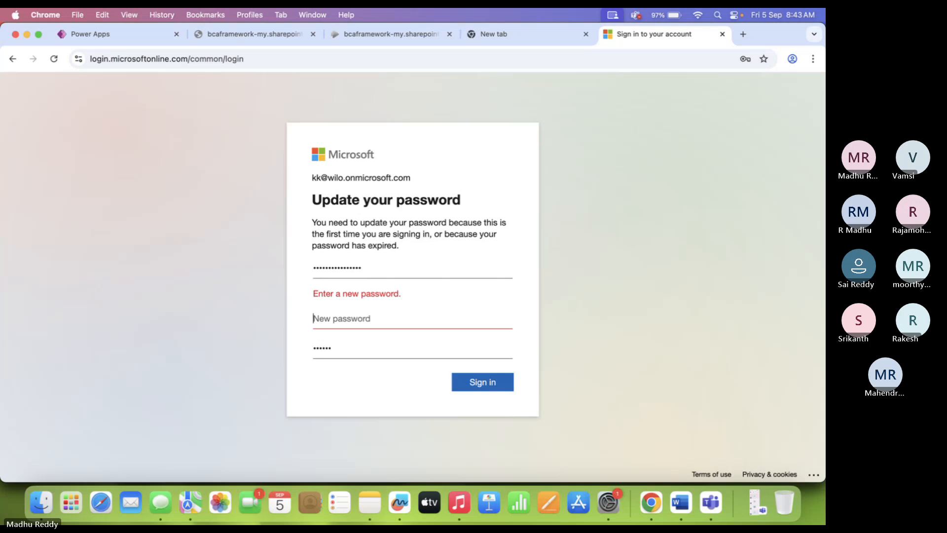
pyautogui.write('•••••')
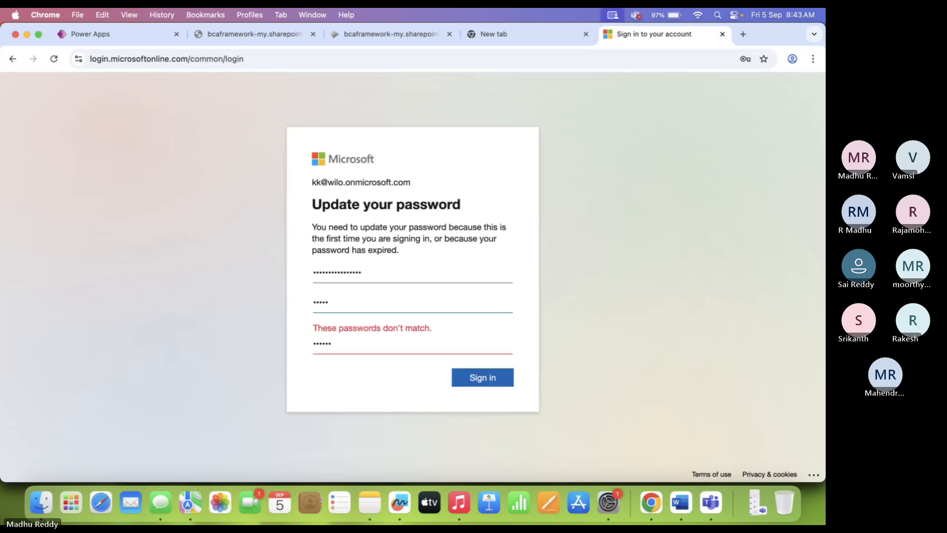
pyautogui.write('•••••••')
pyautogui.click(342, 344)
pyautogui.press('BackSpace')
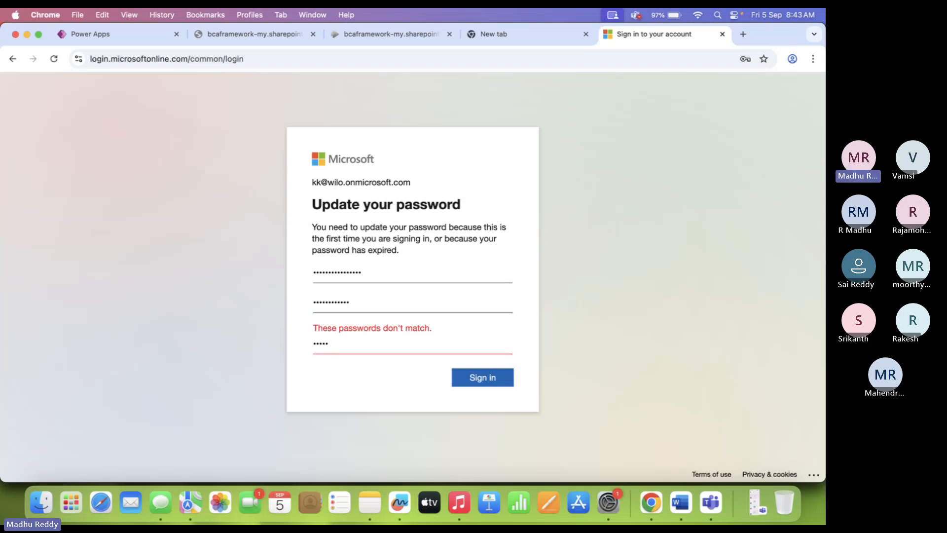
pyautogui.press('BackSpace')
pyautogui.press('BackSpace')
pyautogui.press('BackSpace')
pyautogui.press('BackSpace')
pyautogui.press('BackSpace')
pyautogui.write('••')
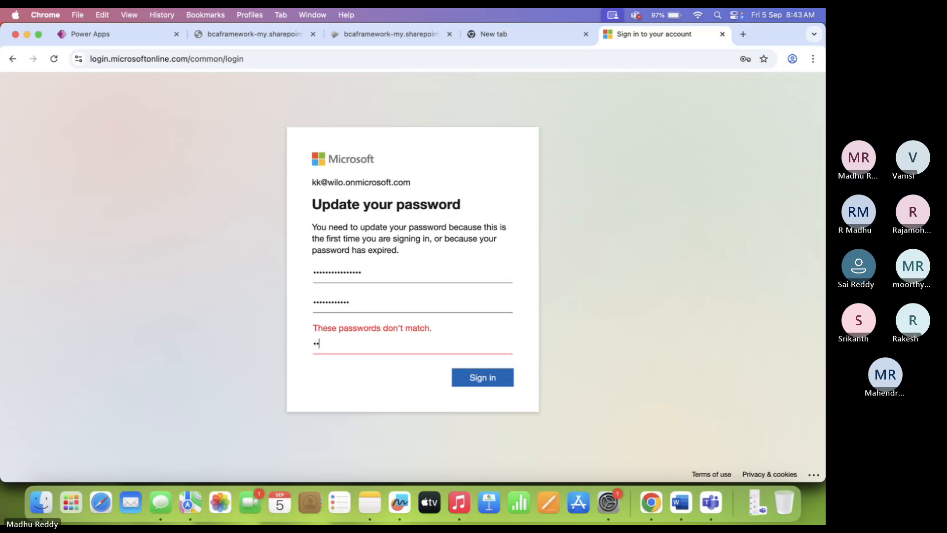
pyautogui.write('••••••••••')
pyautogui.click(487, 373)
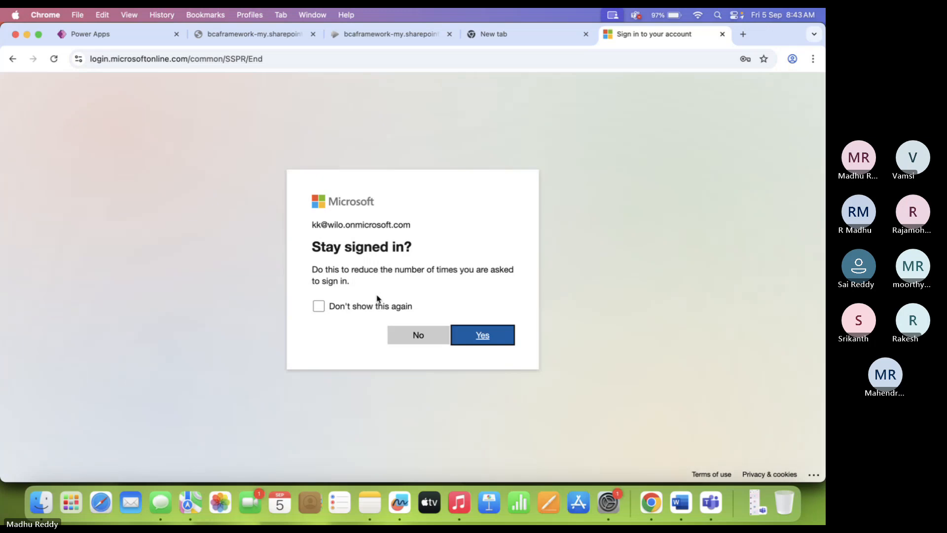
# Step: Stay signed in and dismiss the Manage tour popup on the Environments page
pyautogui.click(421, 332)
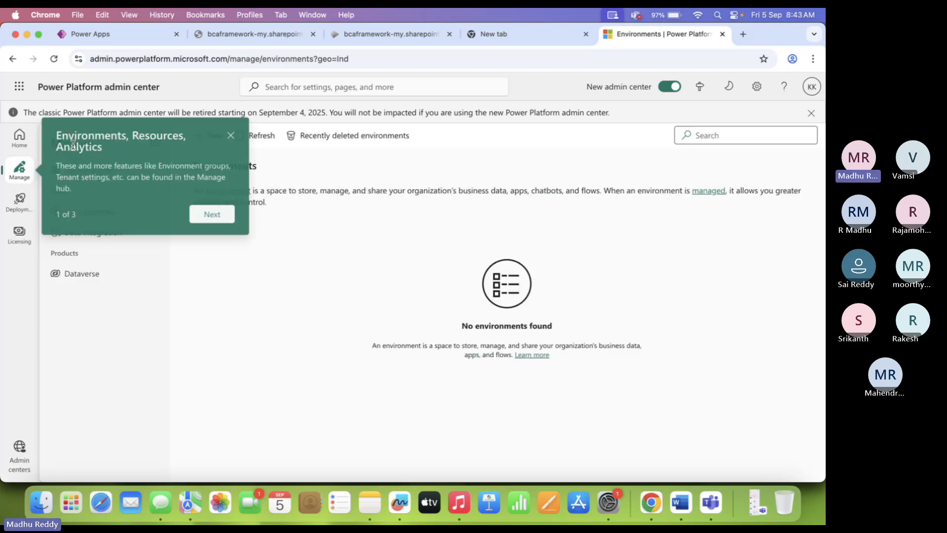
pyautogui.click(230, 131)
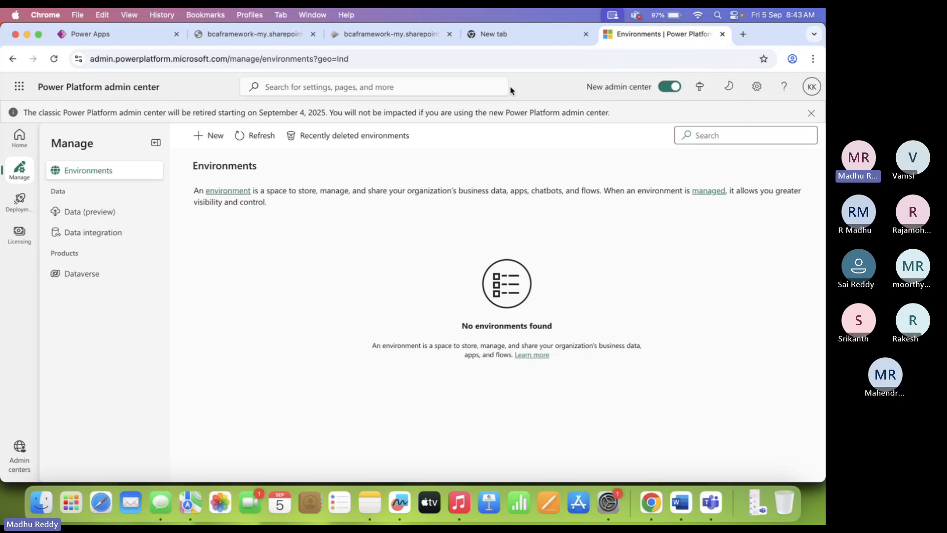
# Step: Switch between Chrome windows to view the admin's Active users and Environments pages
pyautogui.rightClick(650, 503)
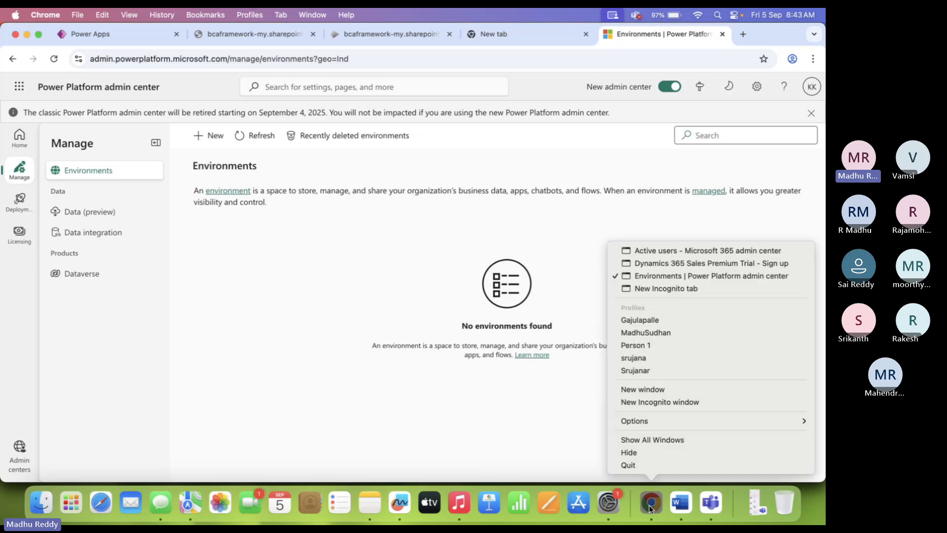
pyautogui.click(680, 257)
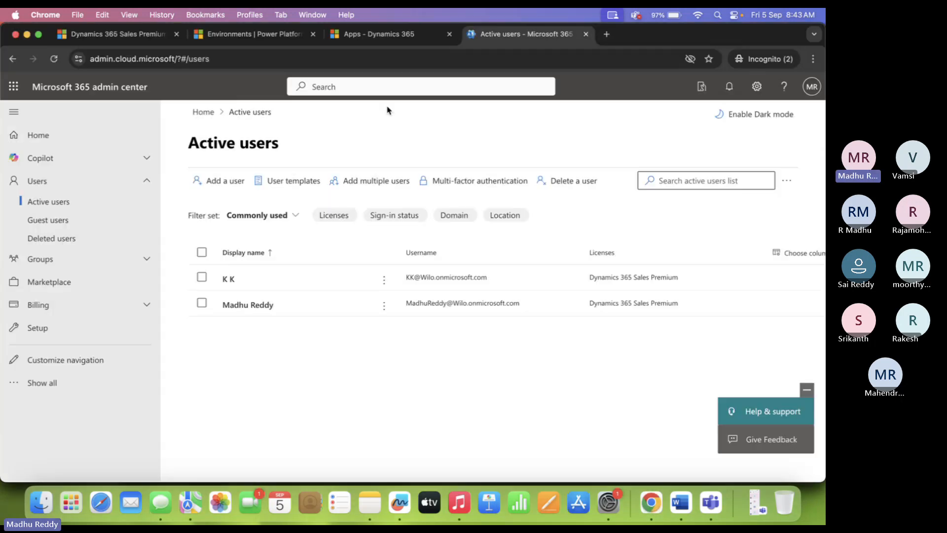
pyautogui.click(228, 34)
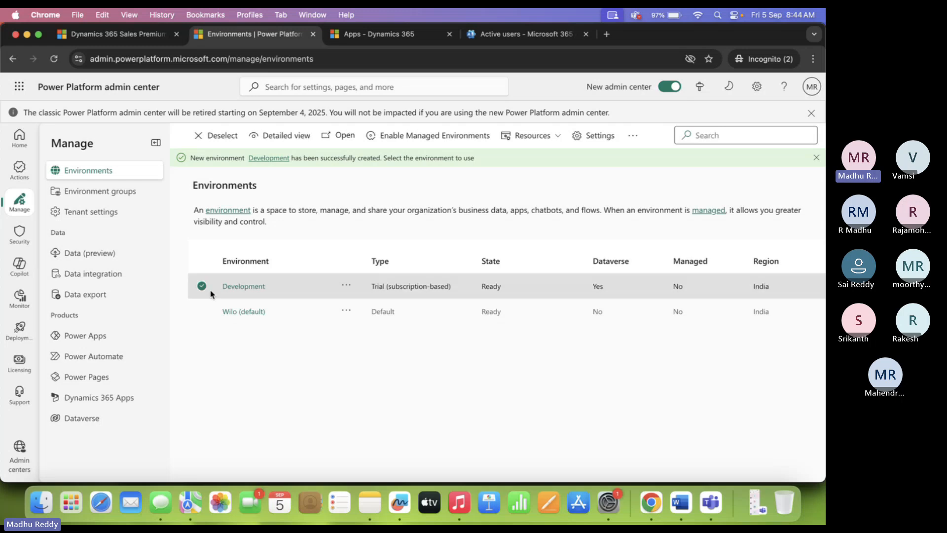
pyautogui.rightClick(655, 511)
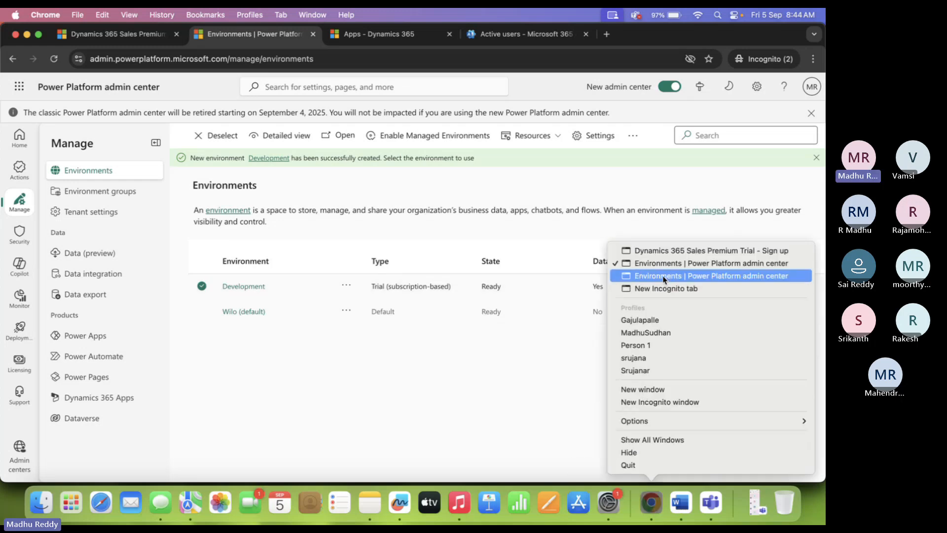
pyautogui.click(663, 276)
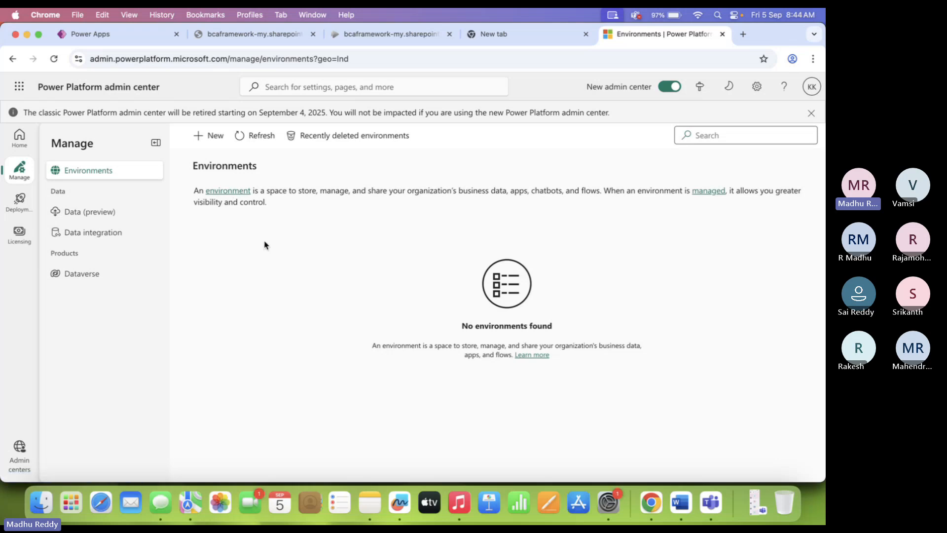
# Step: Check the KK account details panel for the new user's sign-in e-mail
pyautogui.click(811, 86)
pyautogui.moveTo(715, 159); pyautogui.dragTo(795, 158)
pyautogui.click(453, 241)
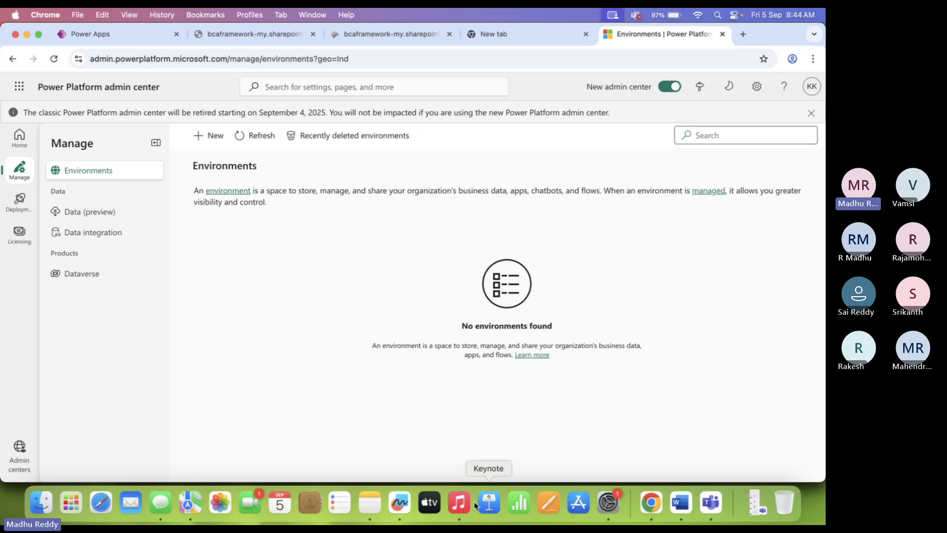
# Step: Return to the incognito admin window showing the Environments list
pyautogui.rightClick(370, 506)
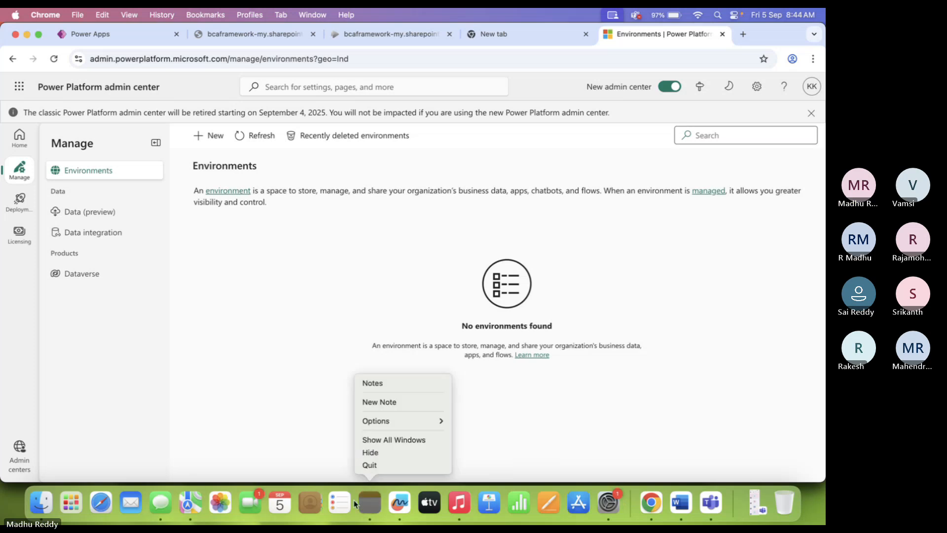
pyautogui.click(654, 506)
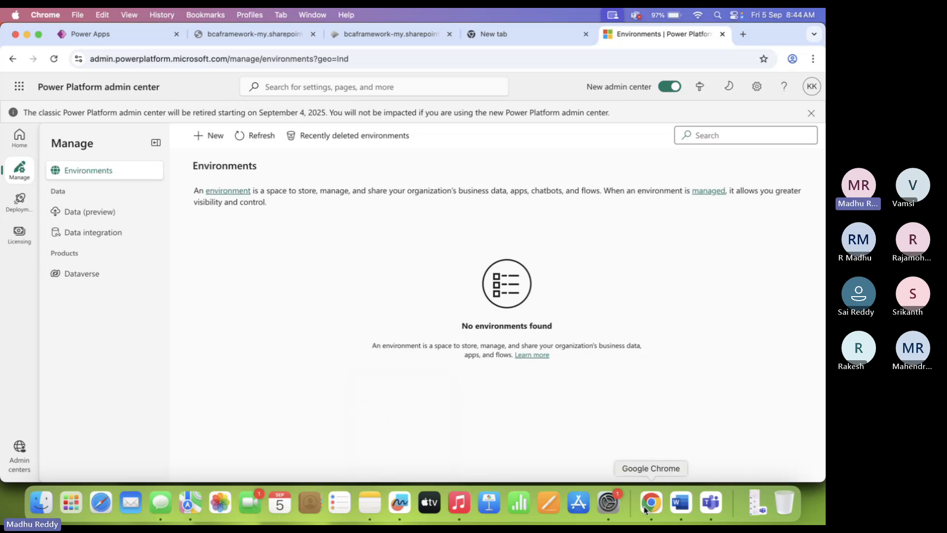
pyautogui.rightClick(655, 508)
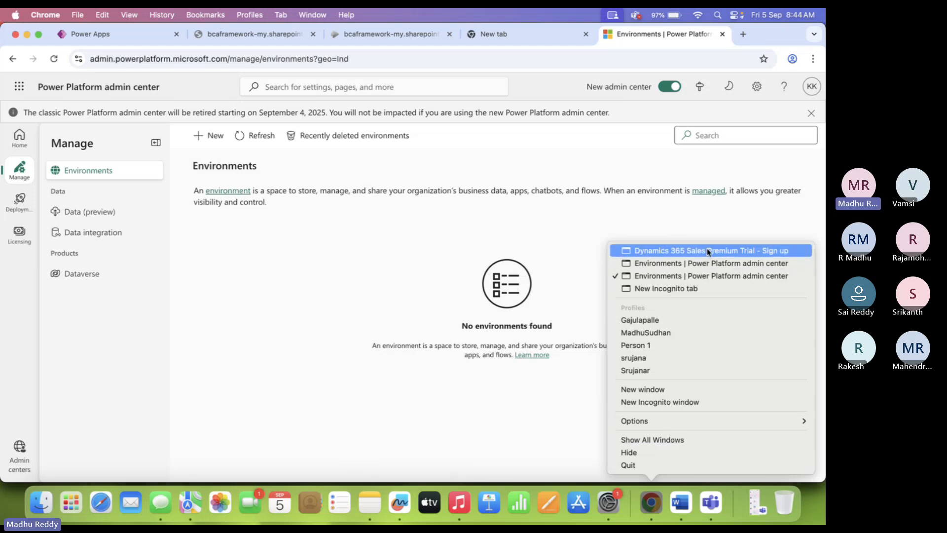
pyautogui.click(713, 264)
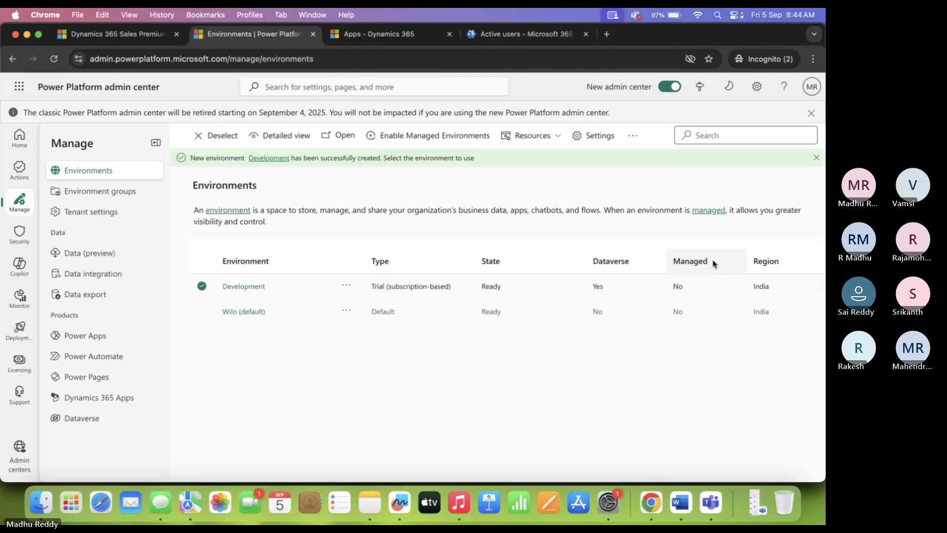
# Step: Open Marketplace from the admin window's Active users page
pyautogui.click(496, 35)
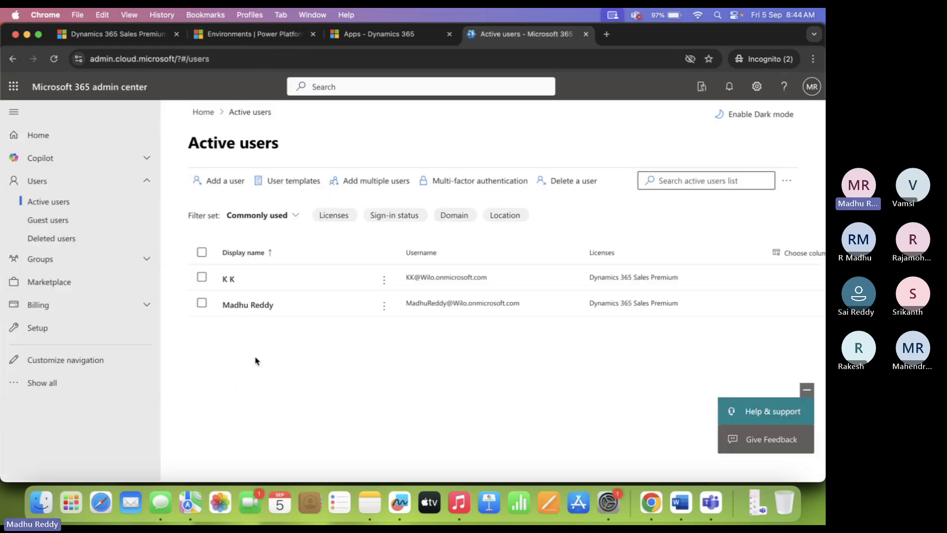
pyautogui.click(77, 290)
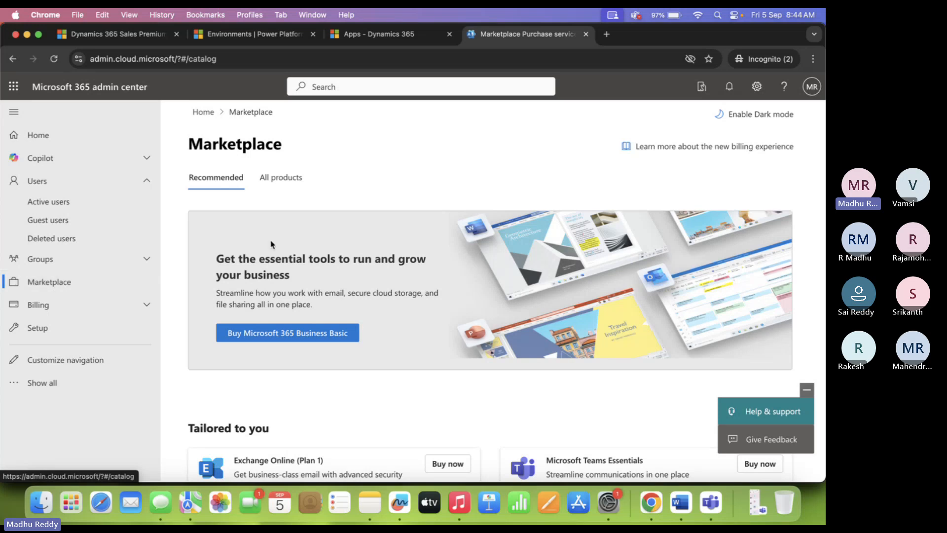
# Step: Show all Marketplace products filtered to Office 365 and view Microsoft 365 Business Basic details
pyautogui.click(279, 180)
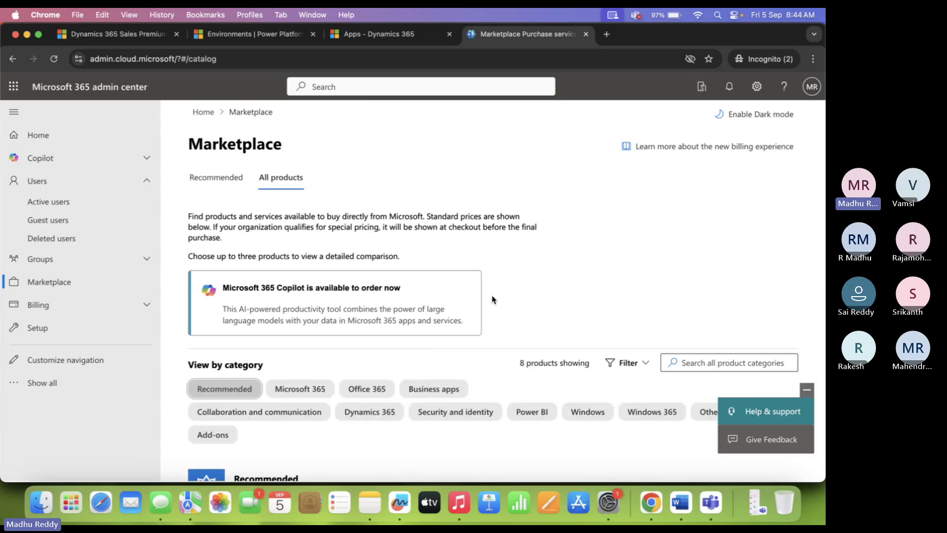
pyautogui.scroll(-3, 488, 311)
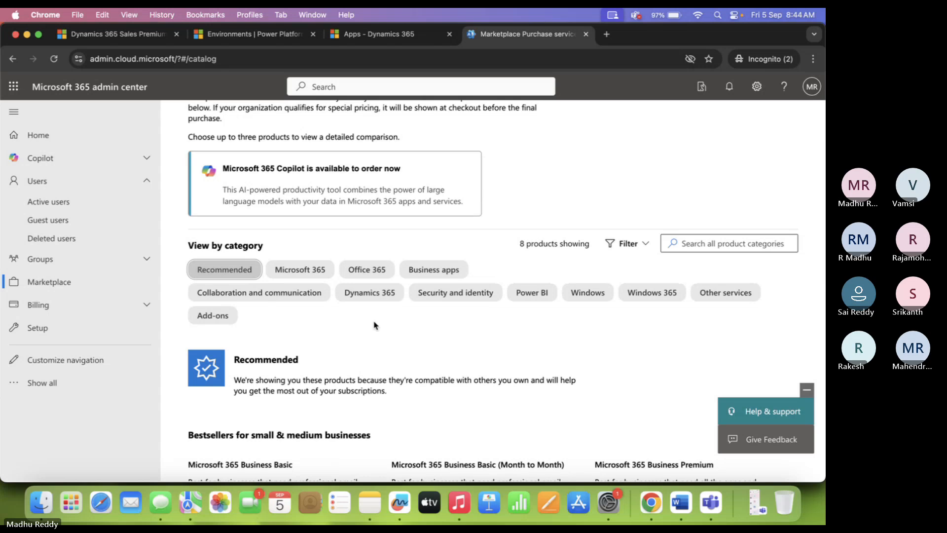
pyautogui.click(376, 272)
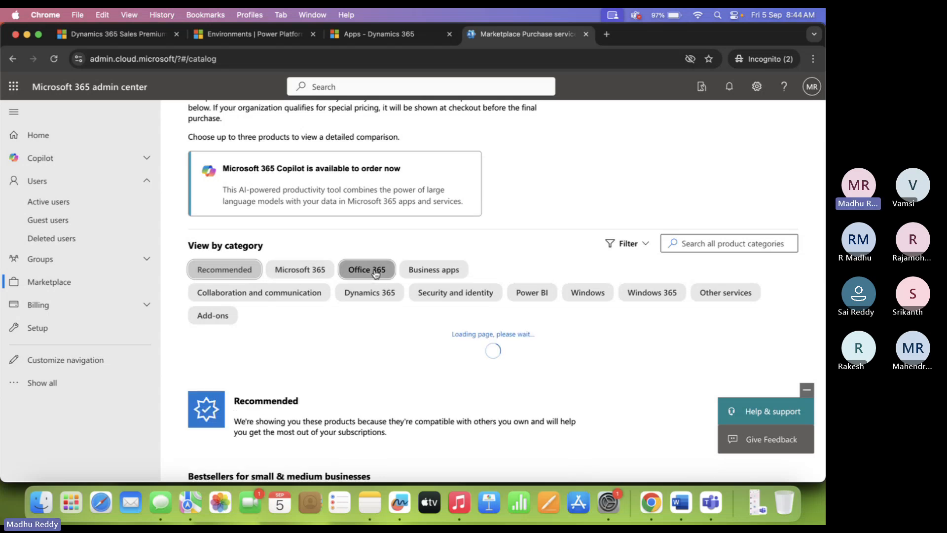
pyautogui.scroll(-4, 384, 347)
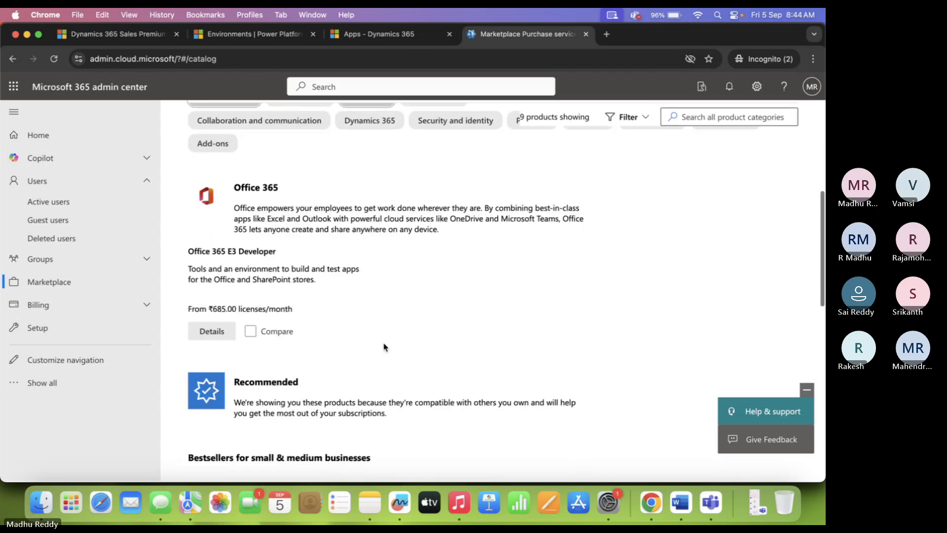
pyautogui.scroll(-2, 385, 346)
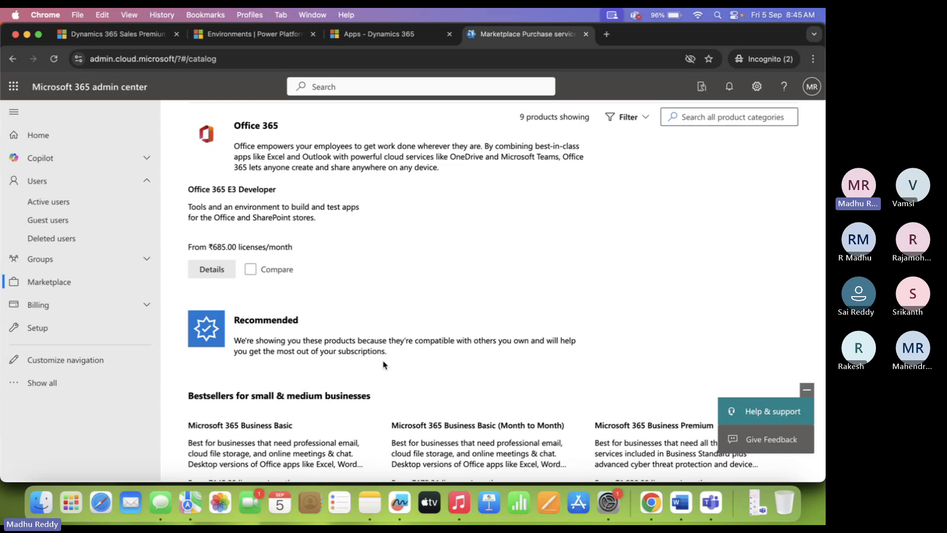
pyautogui.scroll(-5, 384, 365)
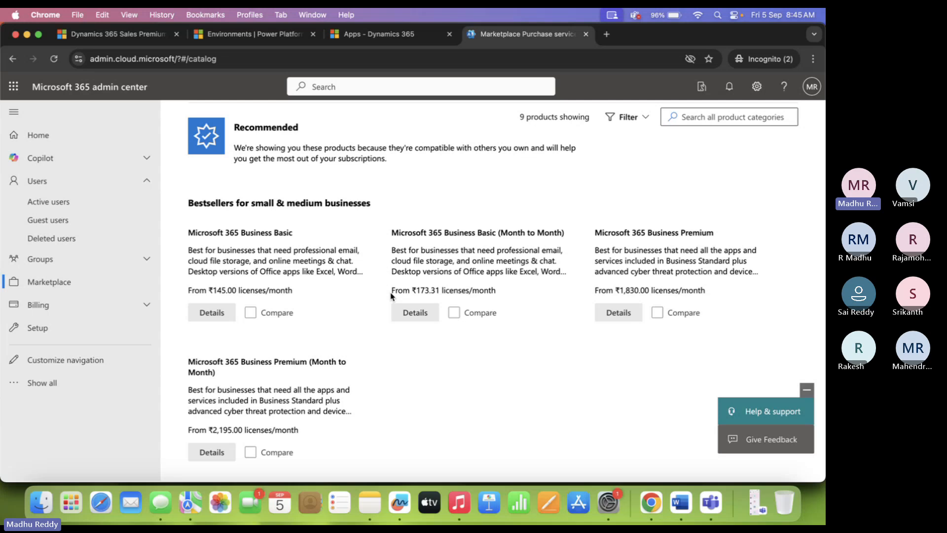
pyautogui.click(214, 315)
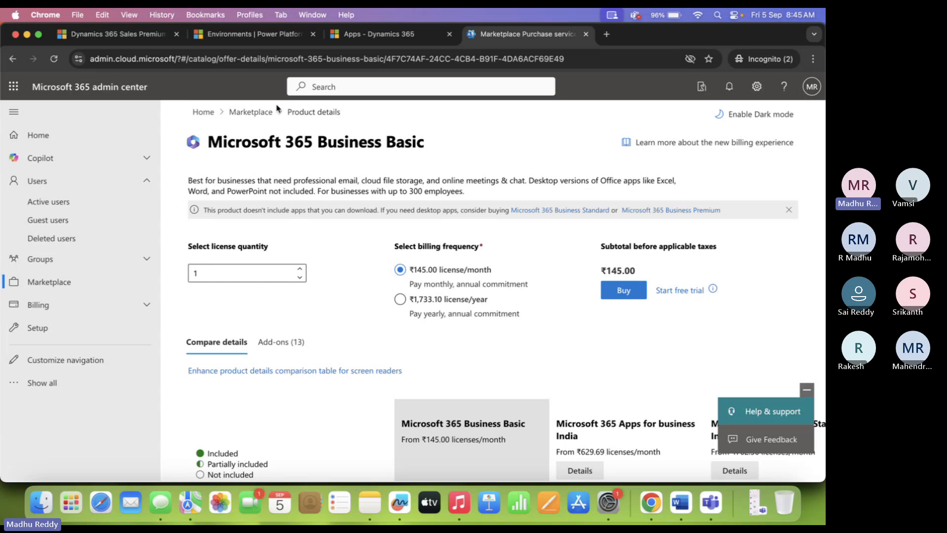
# Step: Compare details of Business Basic (Month to Month) and Microsoft 365 Business Premium
pyautogui.click(250, 111)
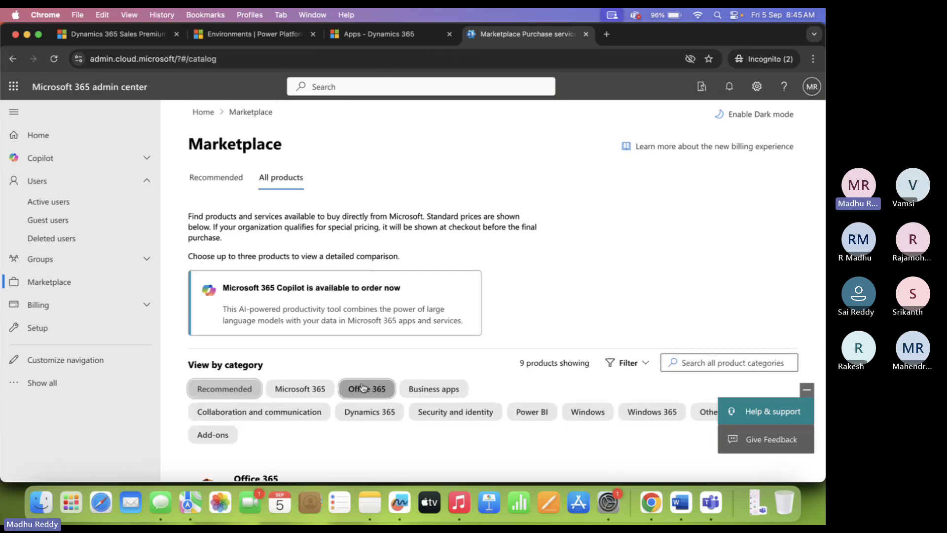
pyautogui.scroll(-5, 473, 336)
pyautogui.scroll(-3, 344, 304)
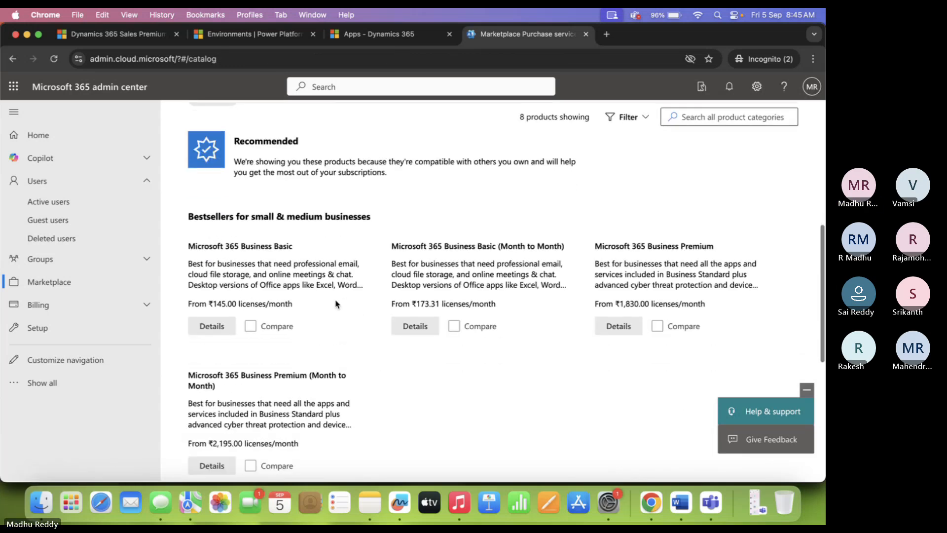
pyautogui.click(418, 329)
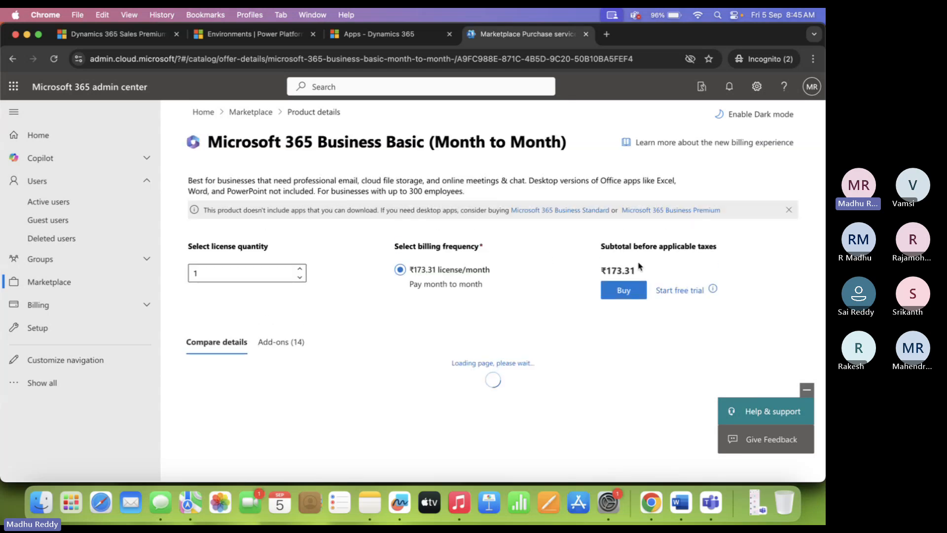
pyautogui.click(251, 112)
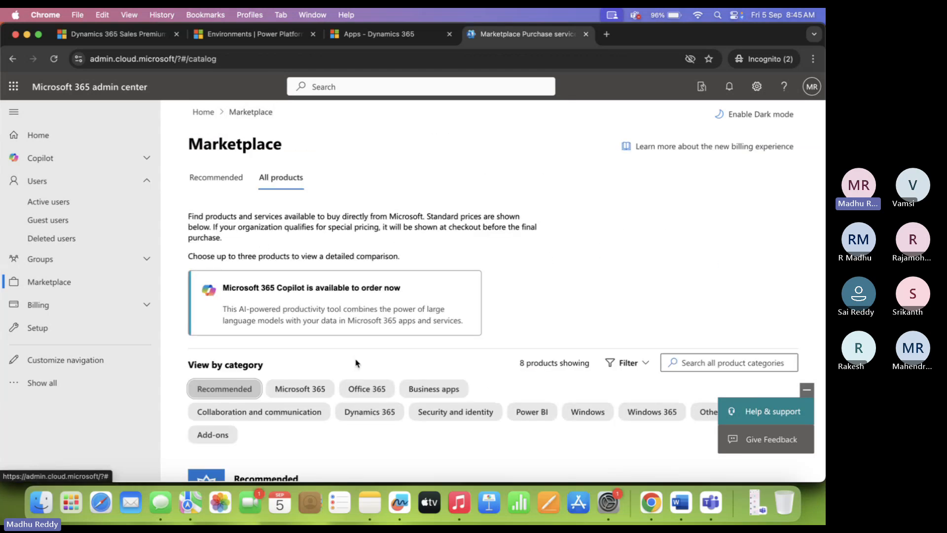
pyautogui.scroll(-6, 363, 392)
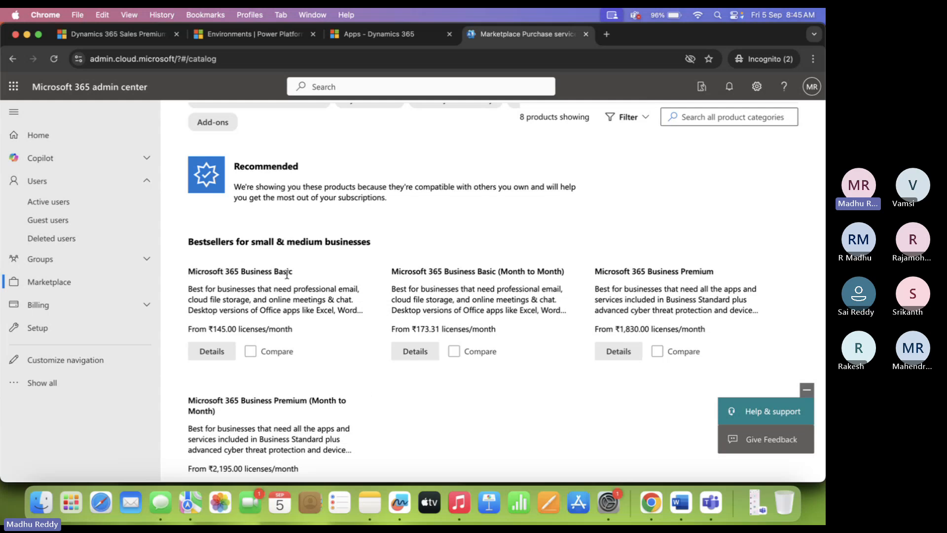
pyautogui.moveTo(292, 274); pyautogui.dragTo(187, 272)
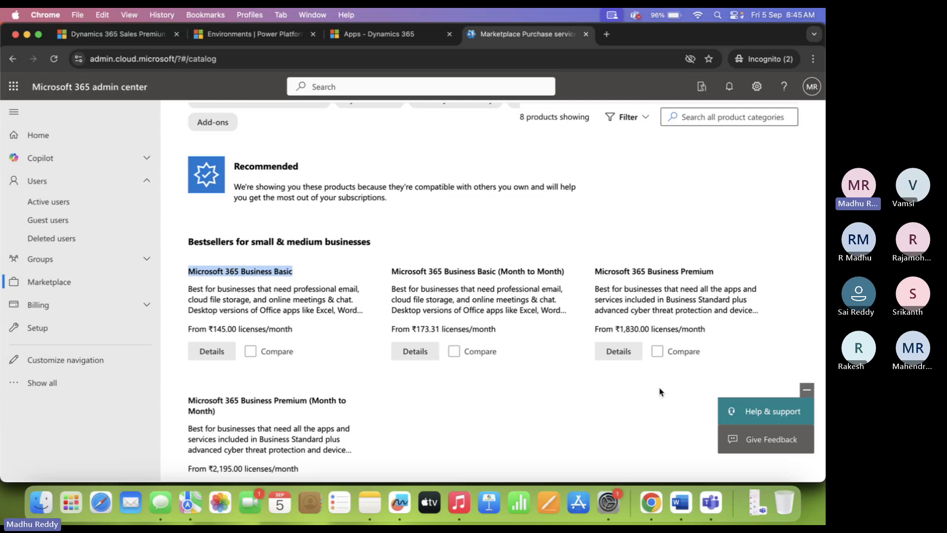
pyautogui.click(619, 351)
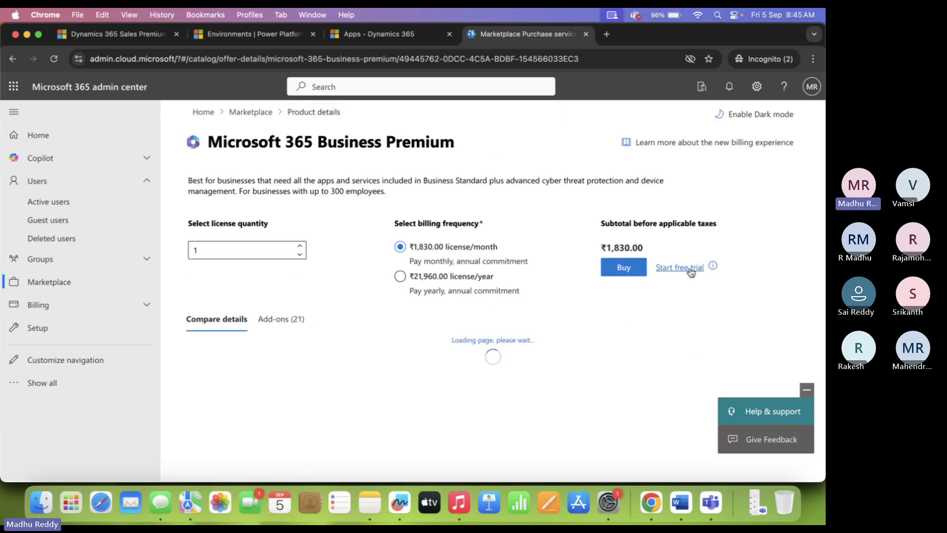
# Step: Reapply the Office 365 filter and reopen Microsoft 365 Business Basic details
pyautogui.click(251, 113)
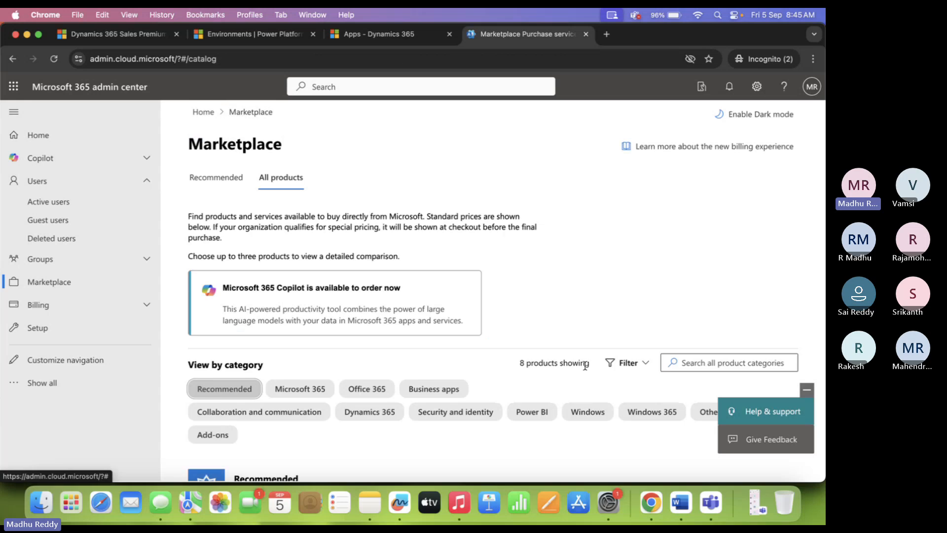
pyautogui.scroll(-5, 580, 364)
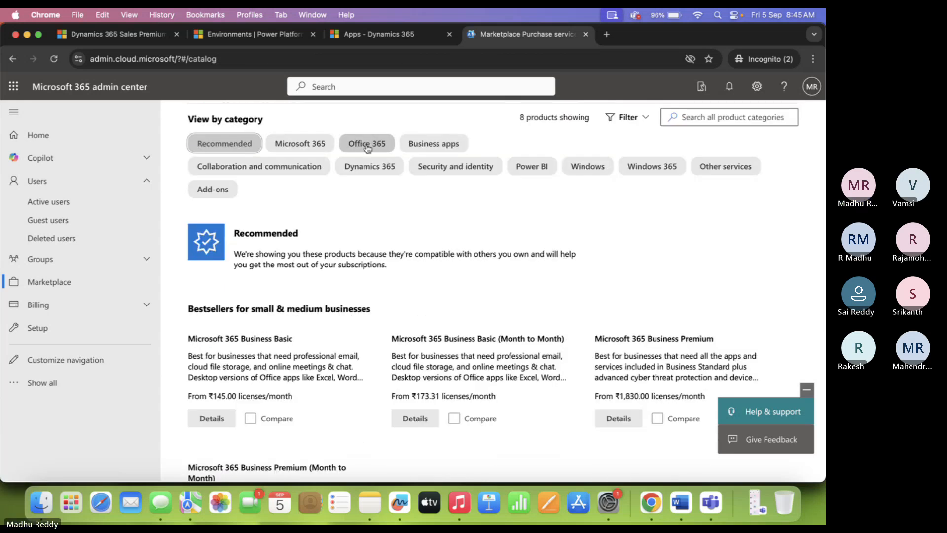
pyautogui.click(367, 147)
pyautogui.scroll(-5, 387, 348)
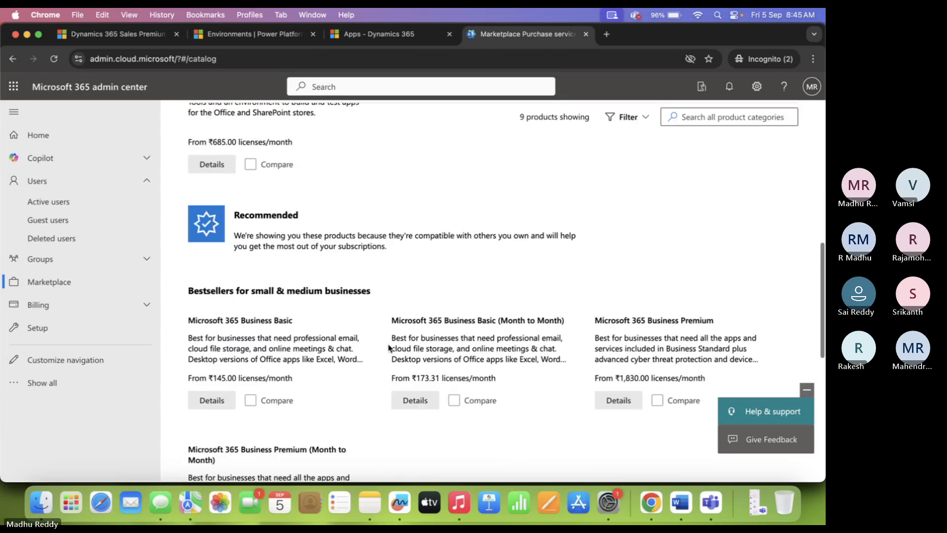
pyautogui.click(221, 365)
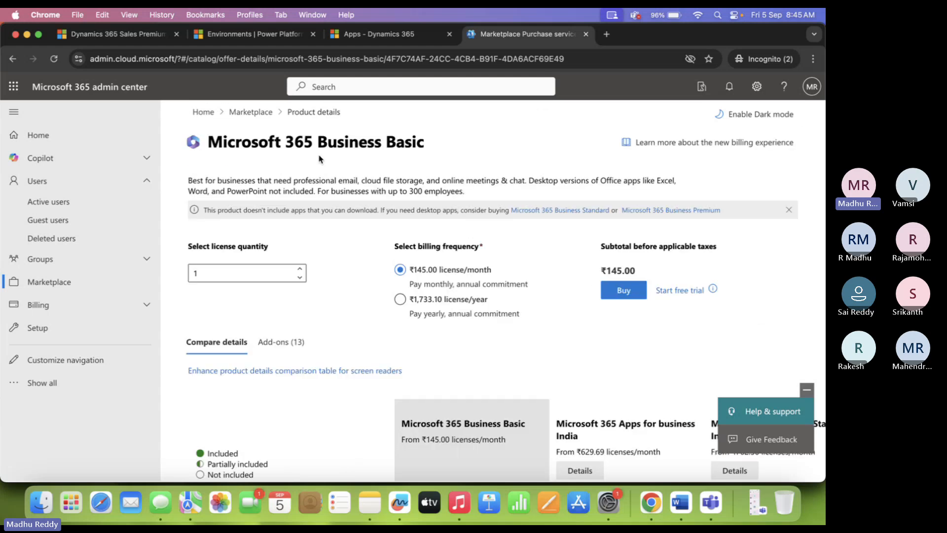
# Step: Reset the Office 365 filter and open Microsoft 365 Business Premium details (₹1,830.00 per licence/month)
pyautogui.click(267, 118)
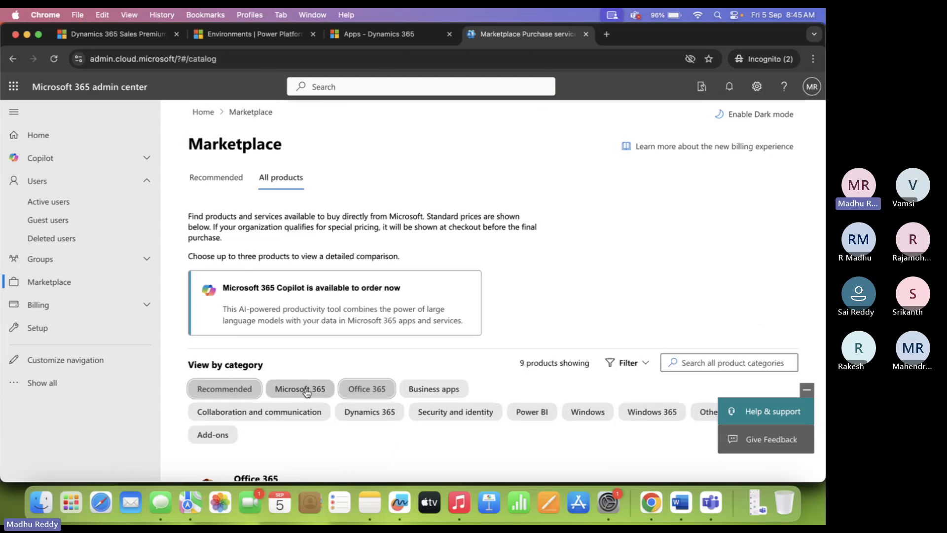
pyautogui.click(361, 389)
pyautogui.scroll(-4, 484, 347)
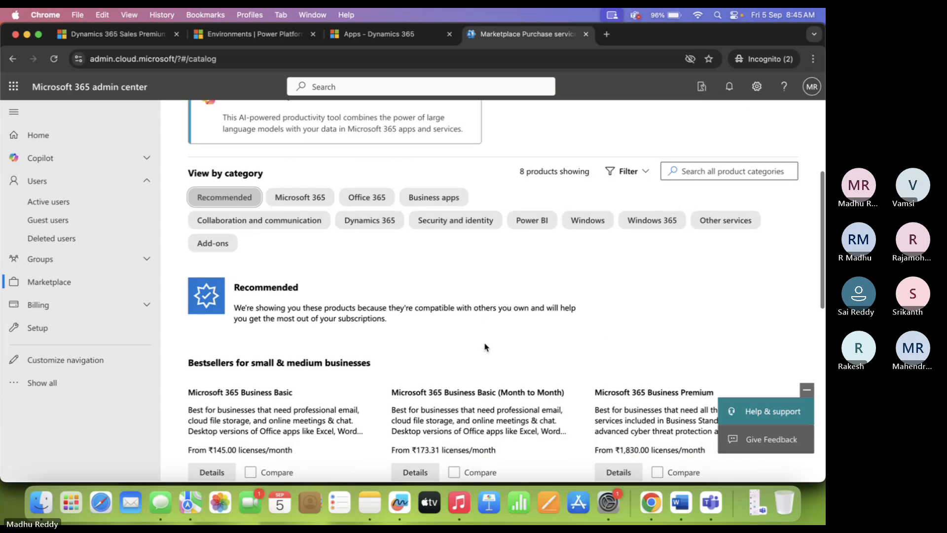
pyautogui.click(366, 196)
pyautogui.scroll(-7, 558, 339)
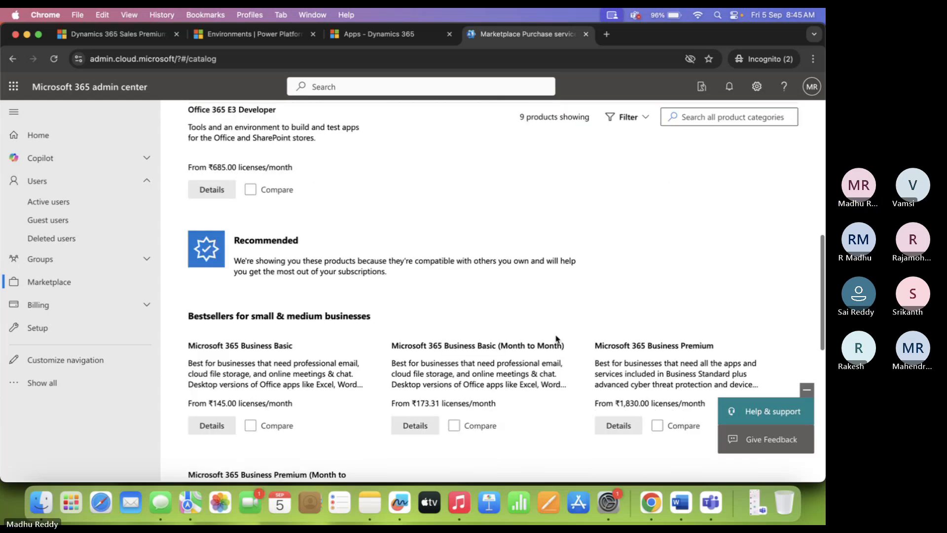
pyautogui.click(627, 310)
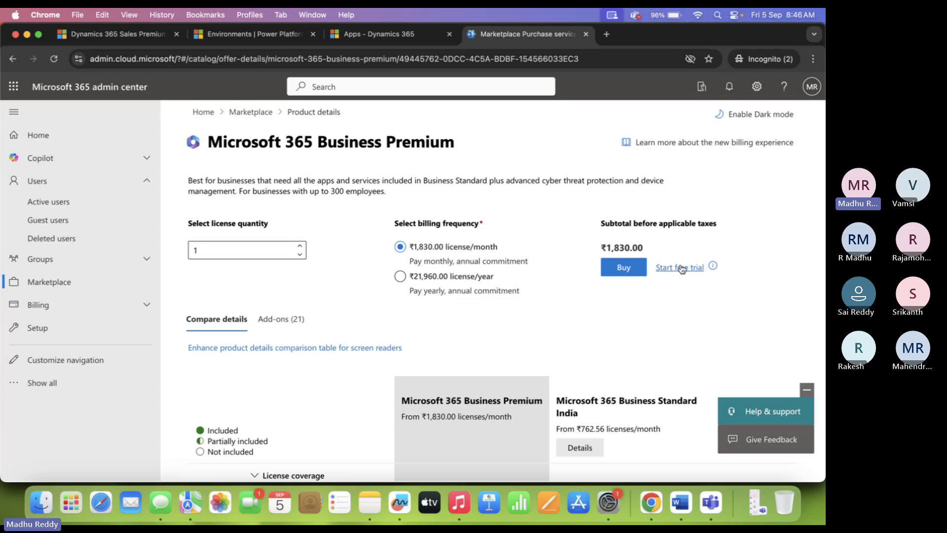
# Step: Start the Business Premium free trial and save the PAN number as the tax ID
pyautogui.click(681, 269)
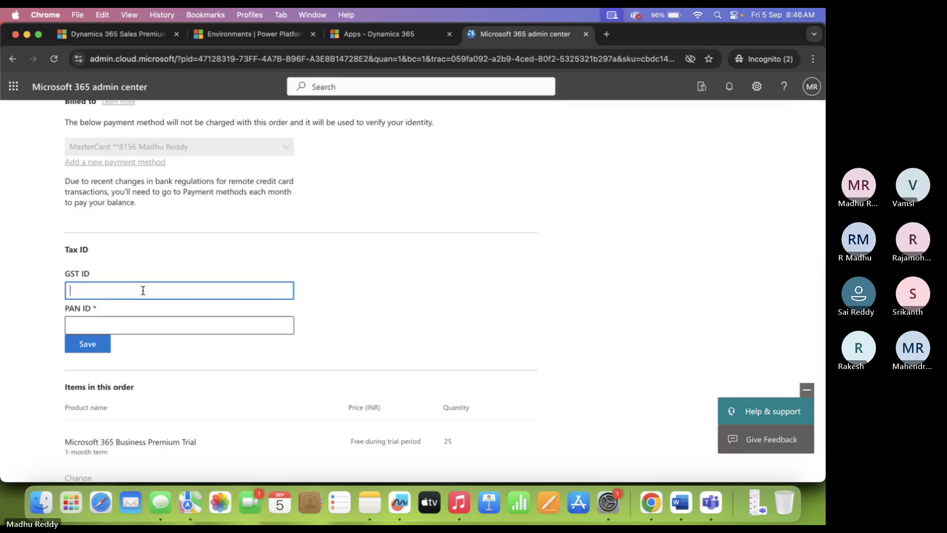
pyautogui.click(125, 321)
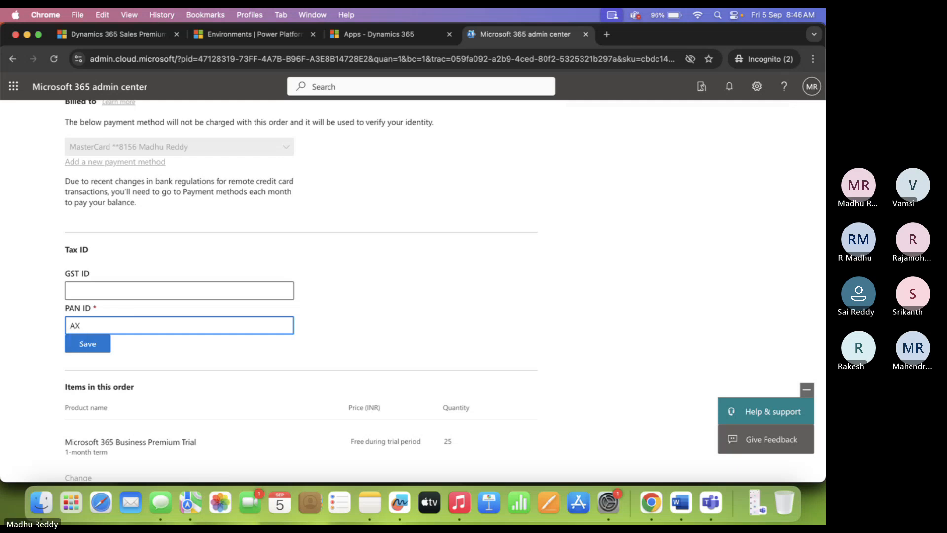
pyautogui.click(90, 348)
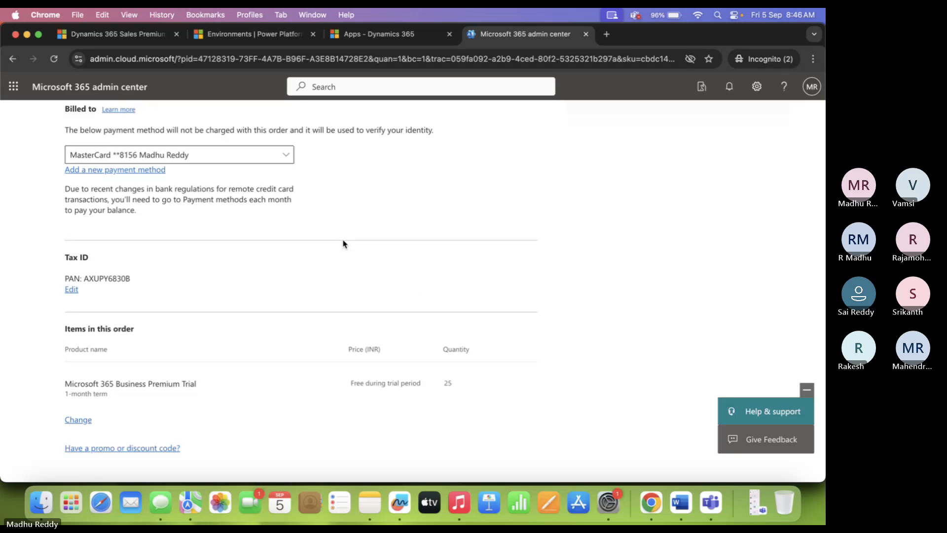
# Step: Place the one-month free trial order for 25 licences
pyautogui.scroll(10, 298, 243)
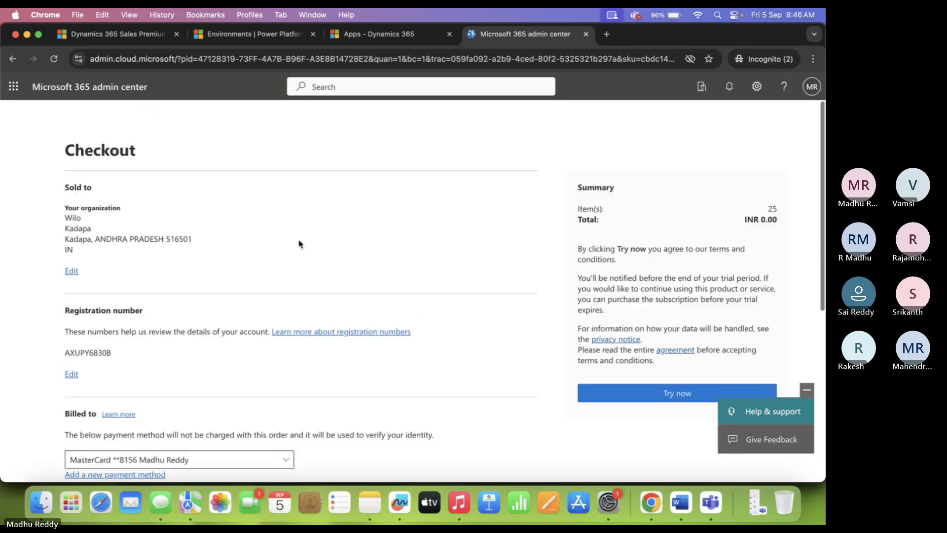
pyautogui.scroll(-3, 518, 280)
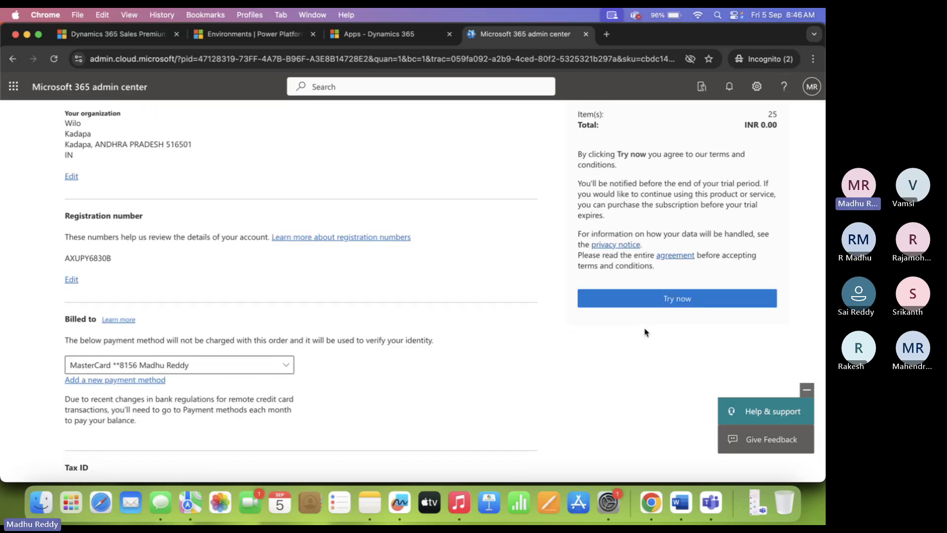
pyautogui.click(678, 299)
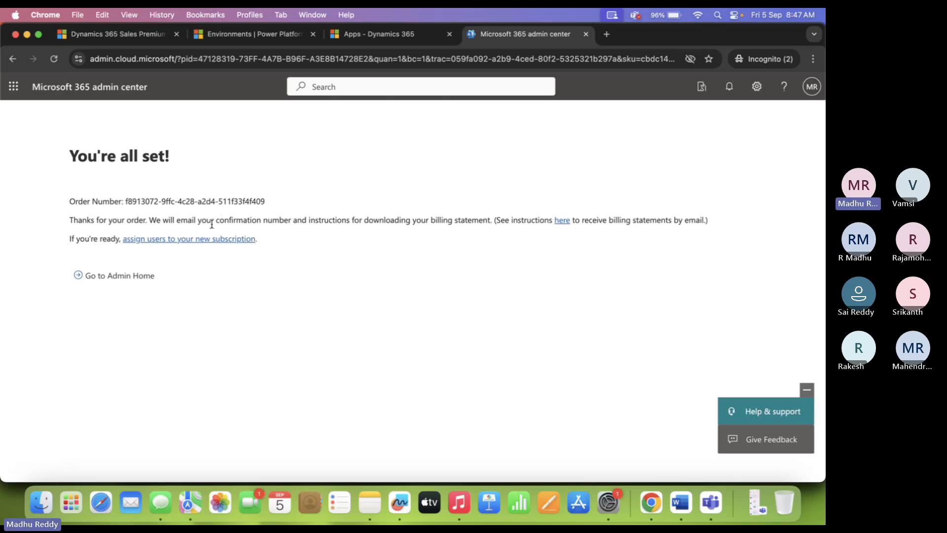
# Step: Go from the trial confirmation to the Active users list, briefly checking the Dynamics 365 apps page
pyautogui.click(181, 240)
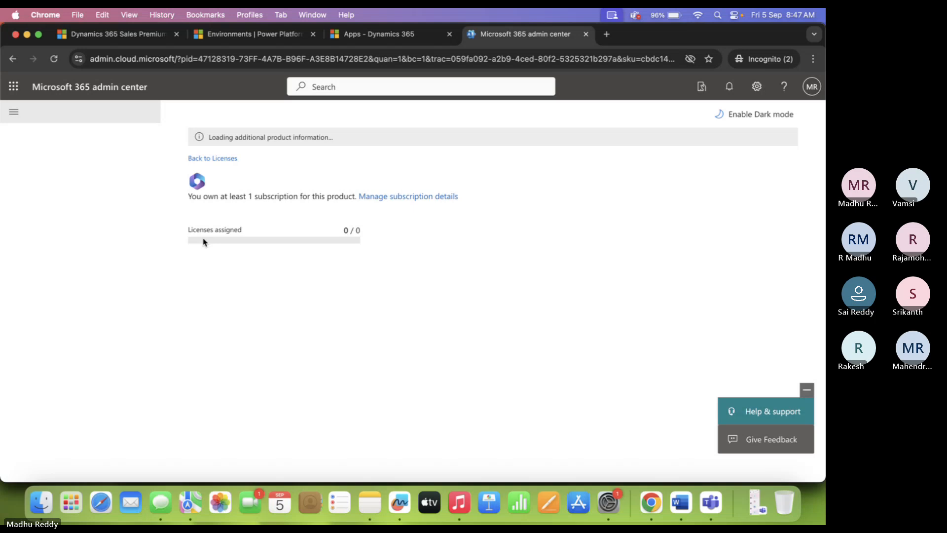
pyautogui.click(387, 35)
pyautogui.click(547, 34)
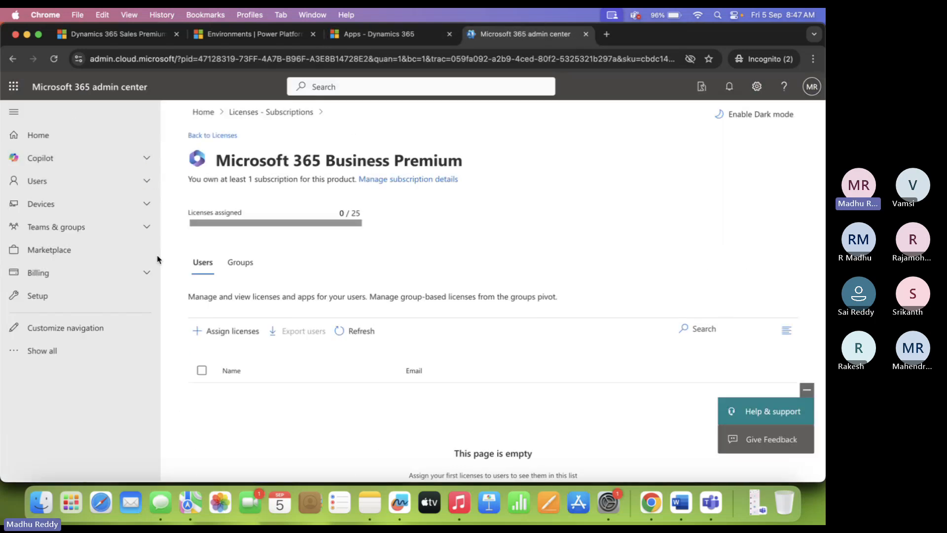
pyautogui.click(65, 184)
pyautogui.click(72, 204)
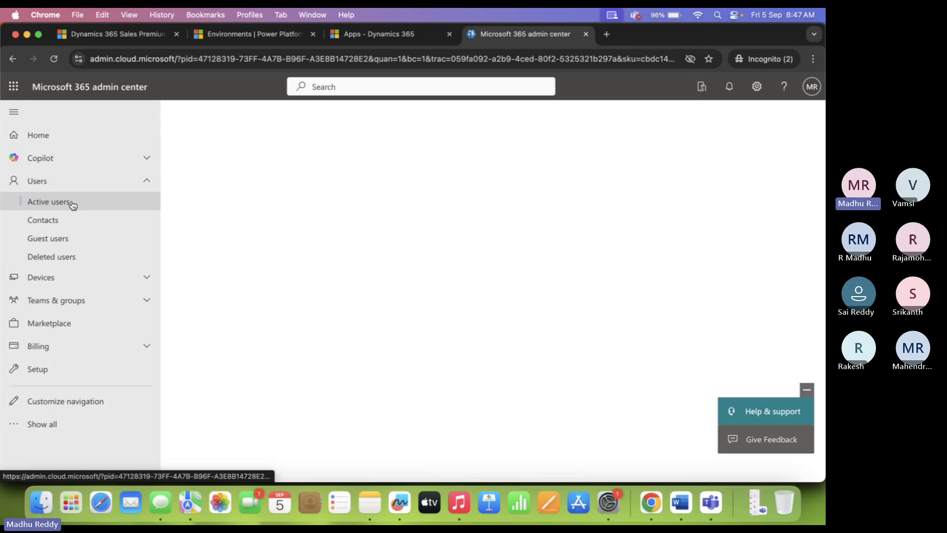
# Step: Tick Microsoft 365 Business Premium in the new user's Licenses and apps and save
pyautogui.scroll(-3, 306, 306)
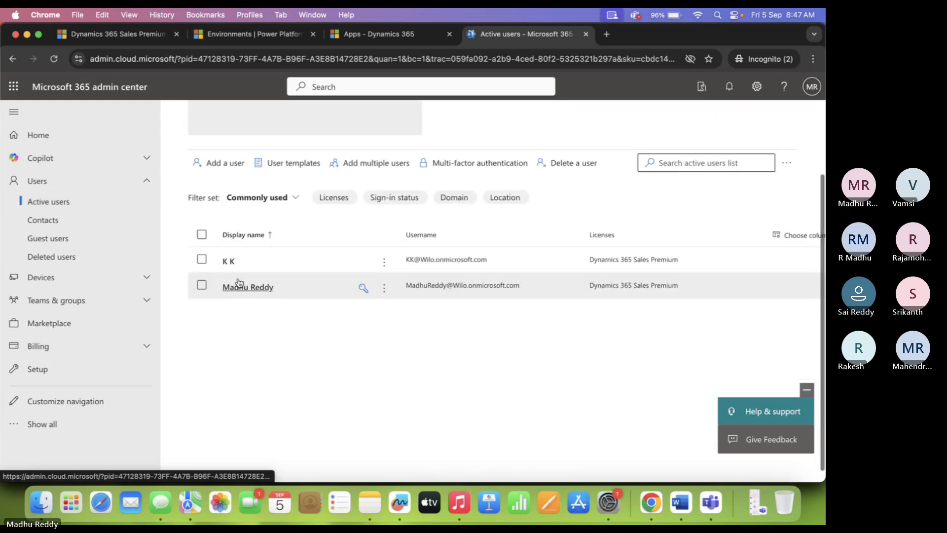
pyautogui.click(228, 262)
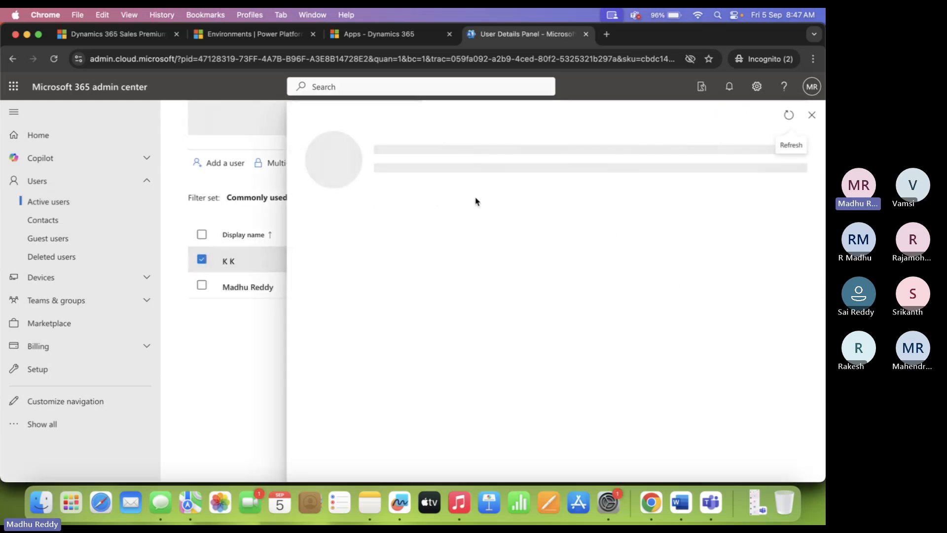
pyautogui.click(429, 219)
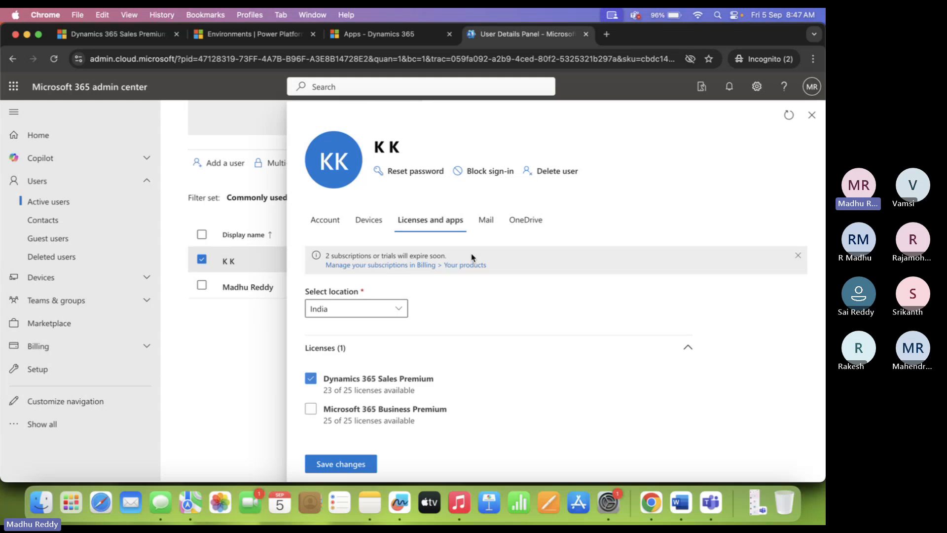
pyautogui.scroll(-2, 483, 309)
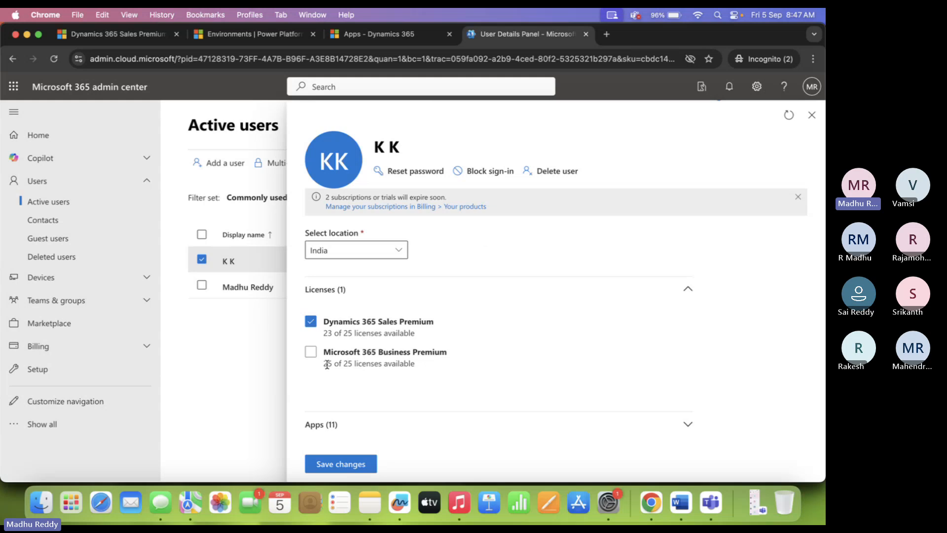
pyautogui.moveTo(327, 364); pyautogui.dragTo(350, 362)
pyautogui.click(310, 351)
pyautogui.click(348, 464)
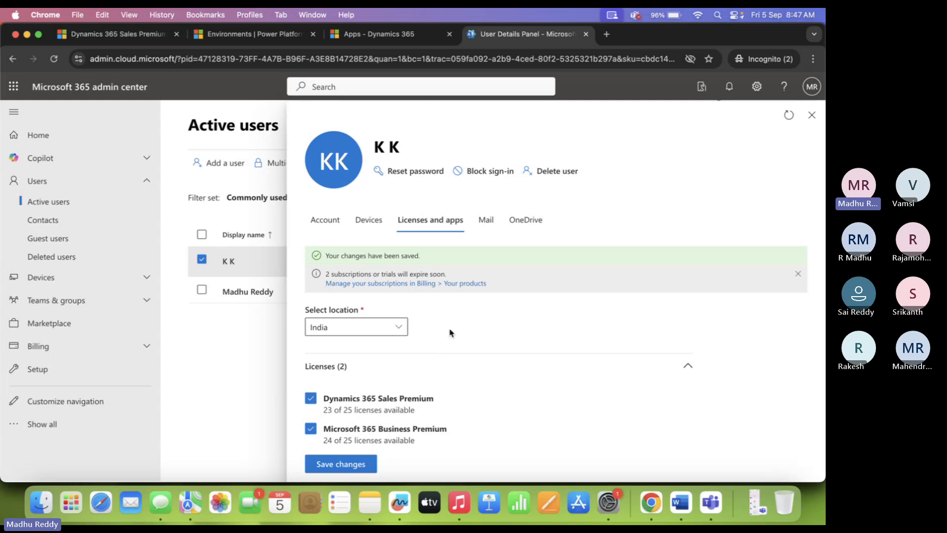
pyautogui.scroll(-2, 433, 395)
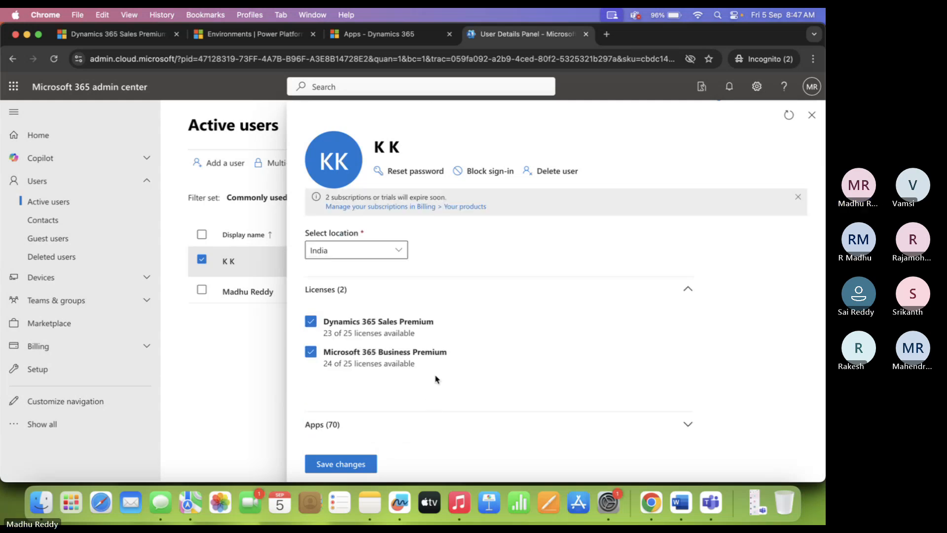
# Step: Close the user's details and browse all products on the Marketplace page
pyautogui.click(811, 114)
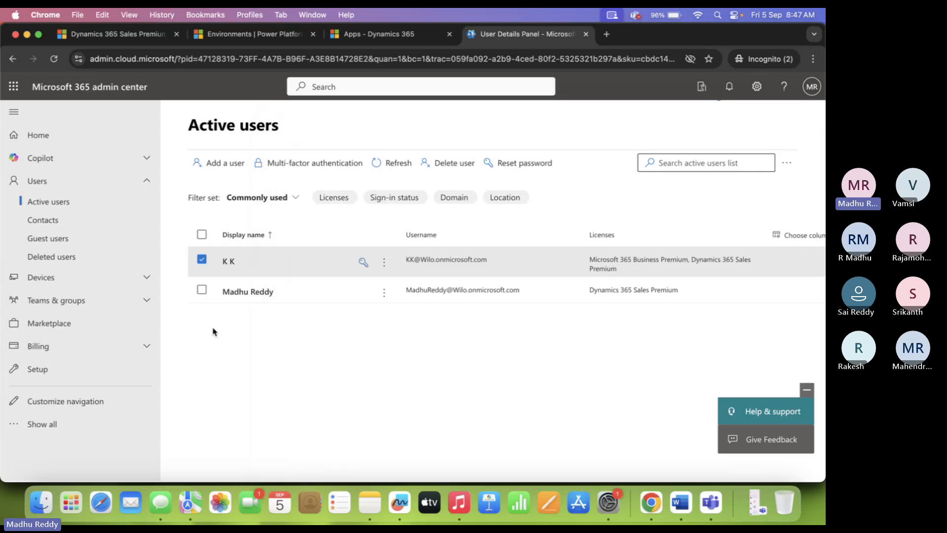
pyautogui.click(76, 330)
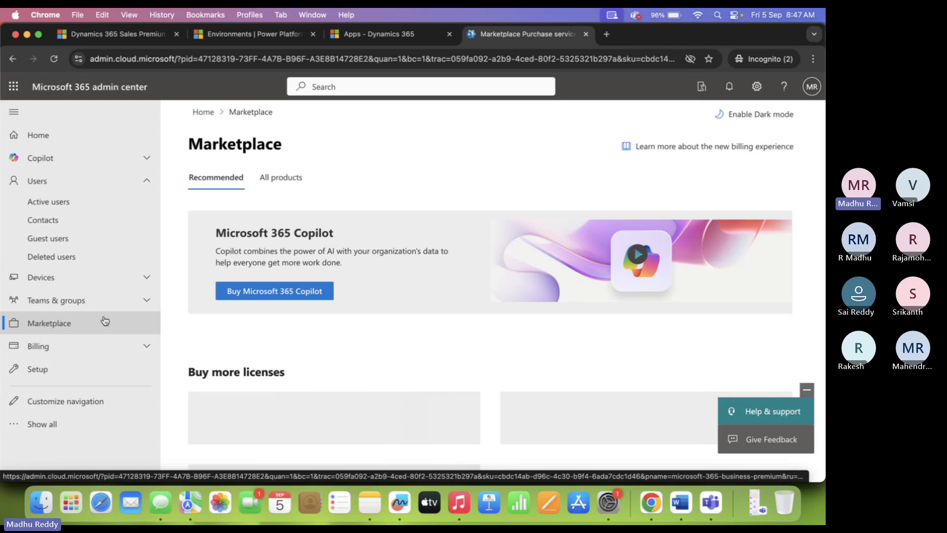
pyautogui.click(270, 180)
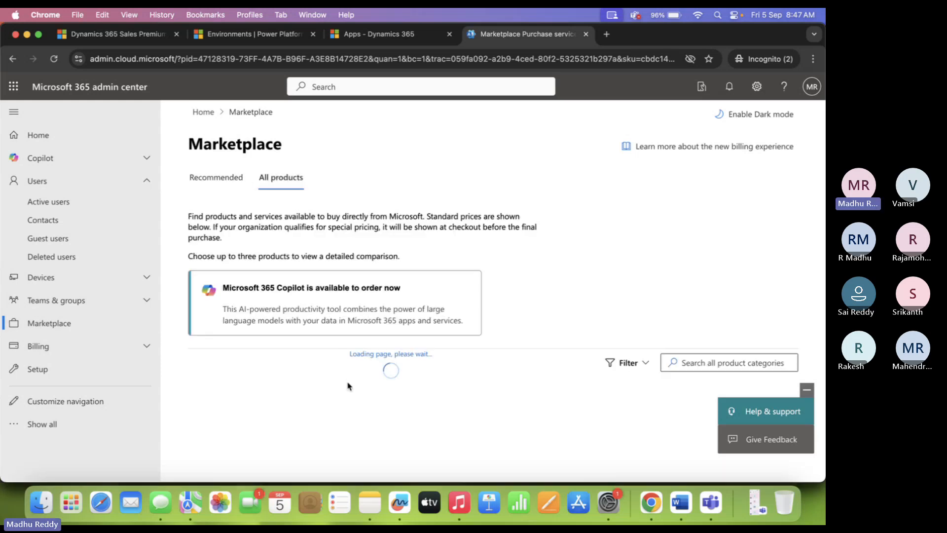
pyautogui.scroll(-10, 349, 387)
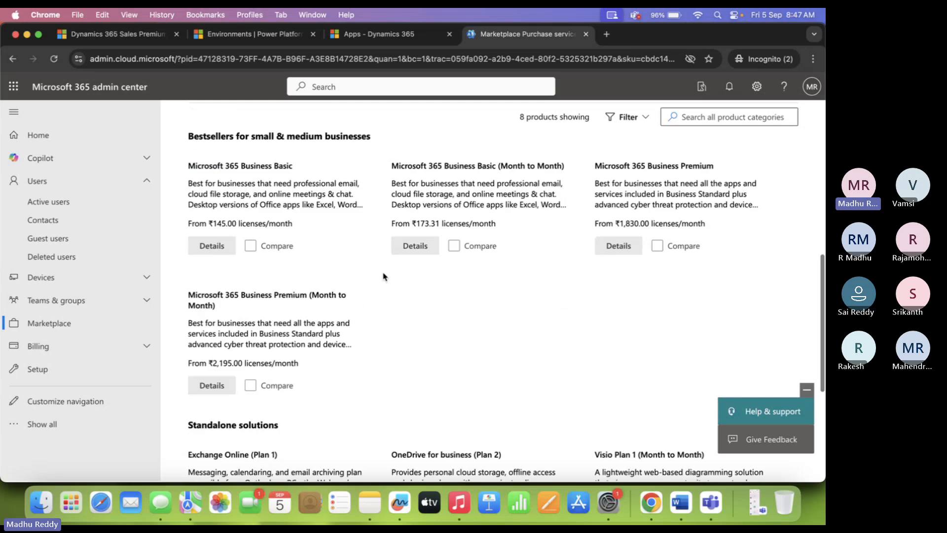
pyautogui.scroll(-3, 383, 277)
pyautogui.scroll(13, 386, 276)
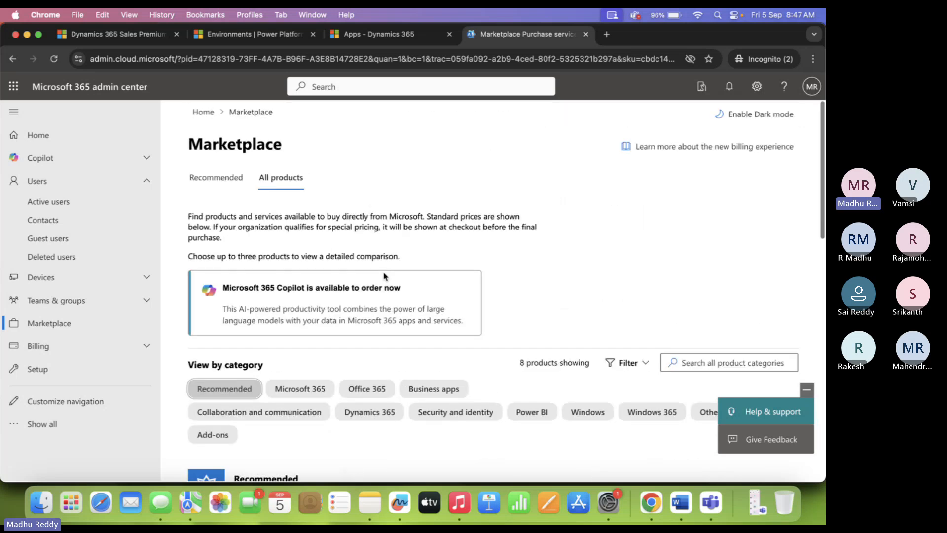
# Step: Reopen the new user from Active users and review their Dynamics 365 Sales Premium and Business Premium licences
pyautogui.click(89, 203)
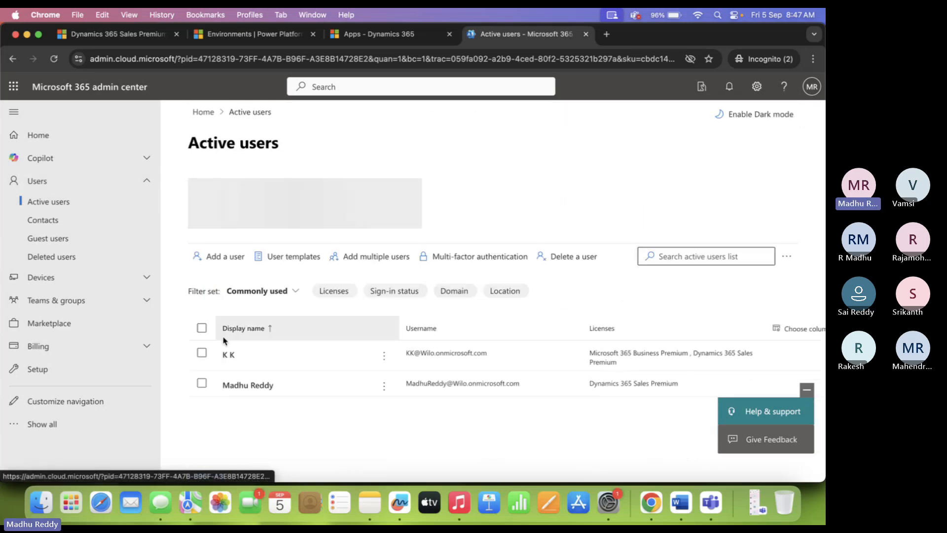
pyautogui.click(230, 357)
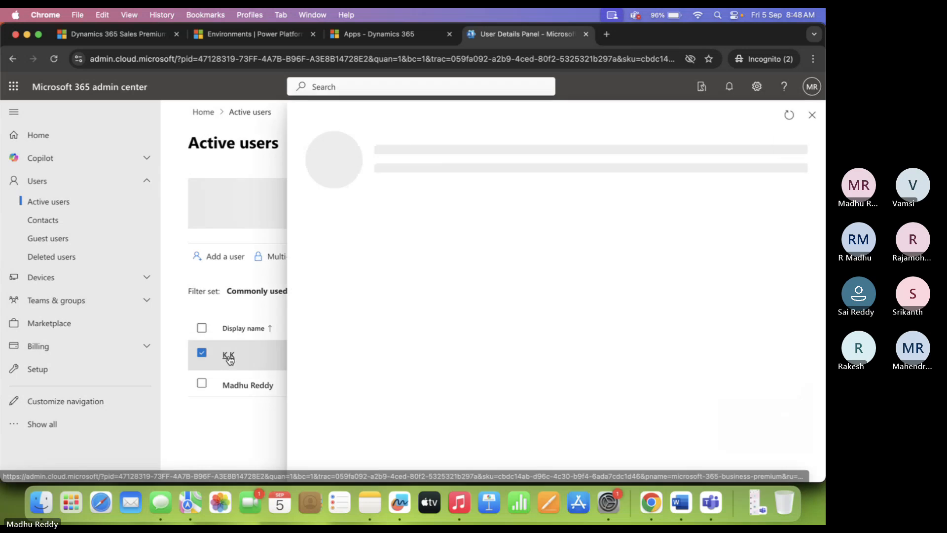
pyautogui.click(433, 229)
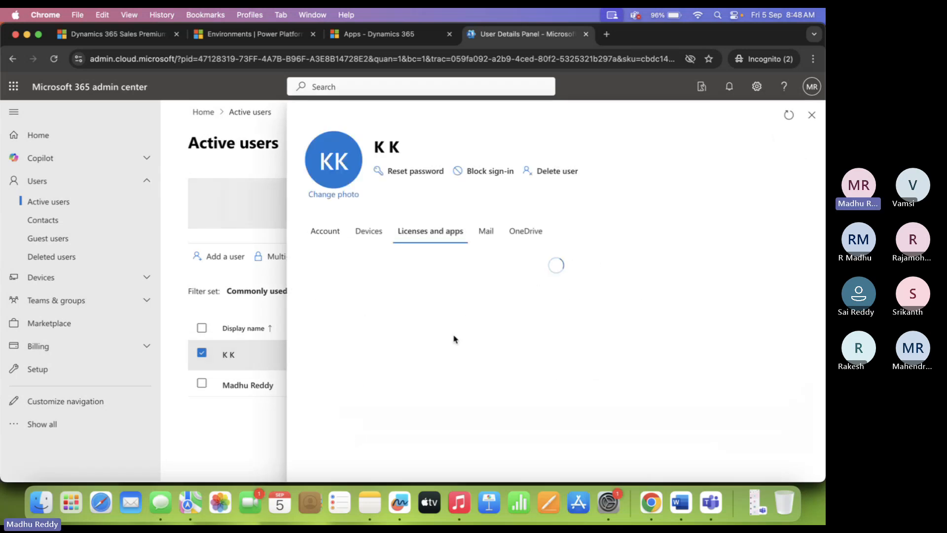
pyautogui.scroll(-3, 461, 363)
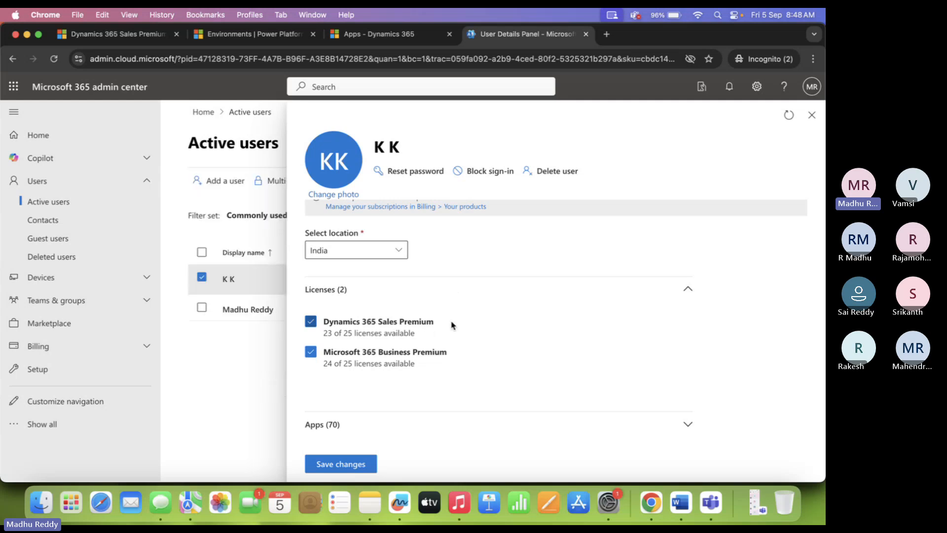
pyautogui.click(380, 35)
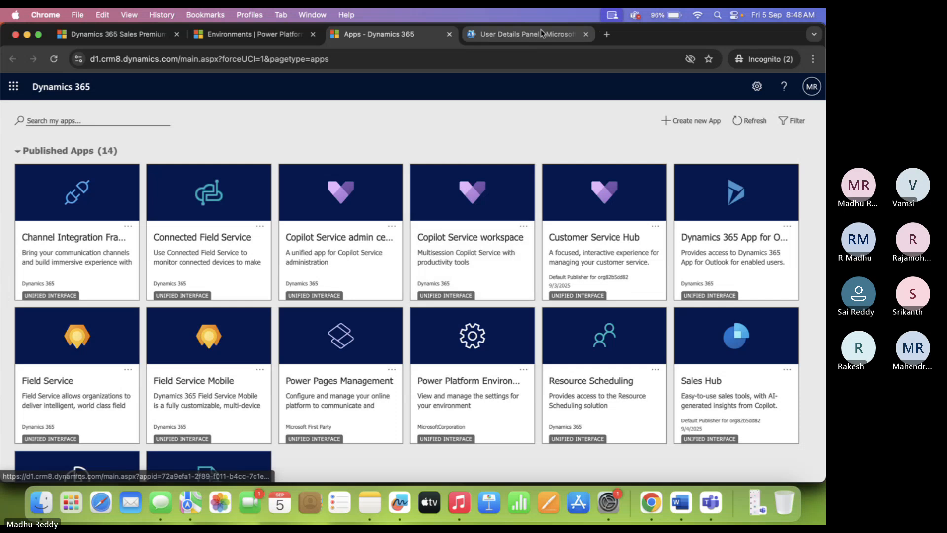
pyautogui.click(526, 34)
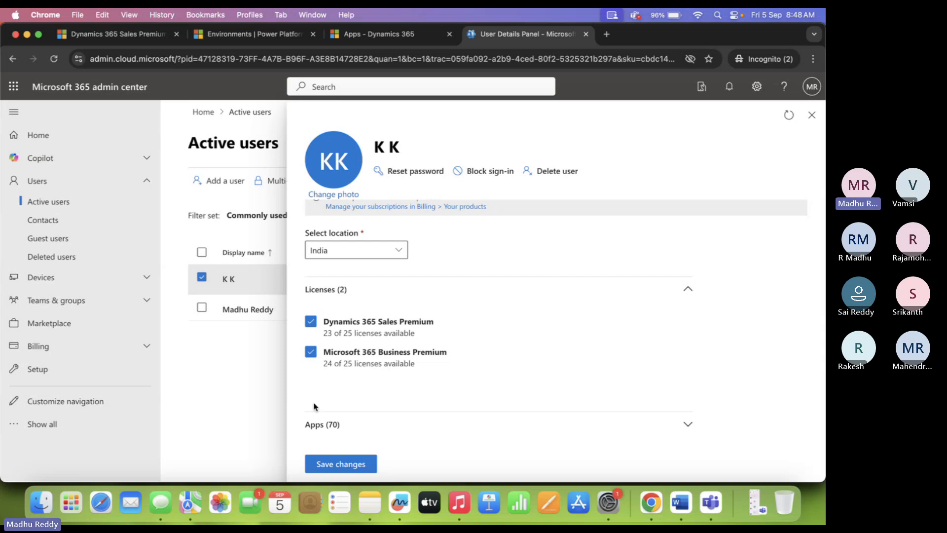
pyautogui.click(811, 115)
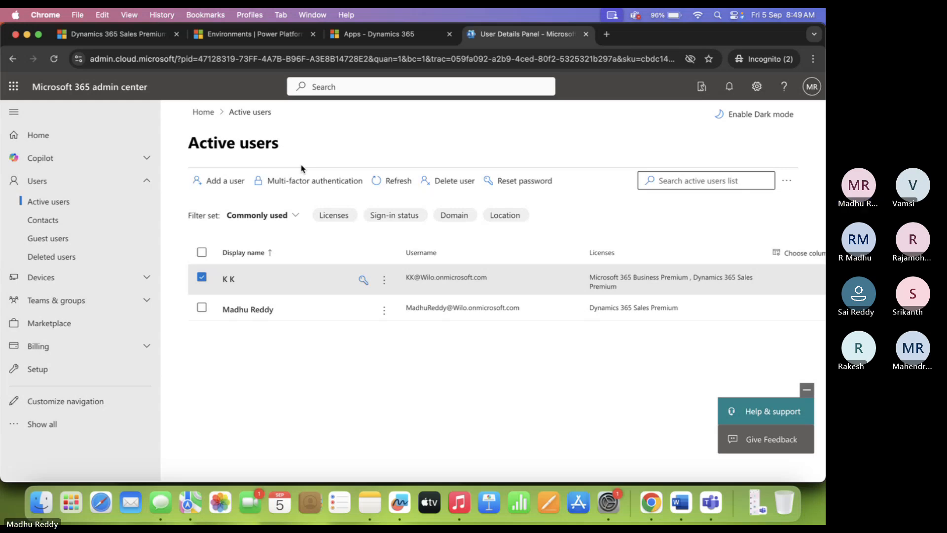
# Step: Bring the CRM Training Session meeting window forward and dismiss the do-not-disturb notice
pyautogui.click(709, 505)
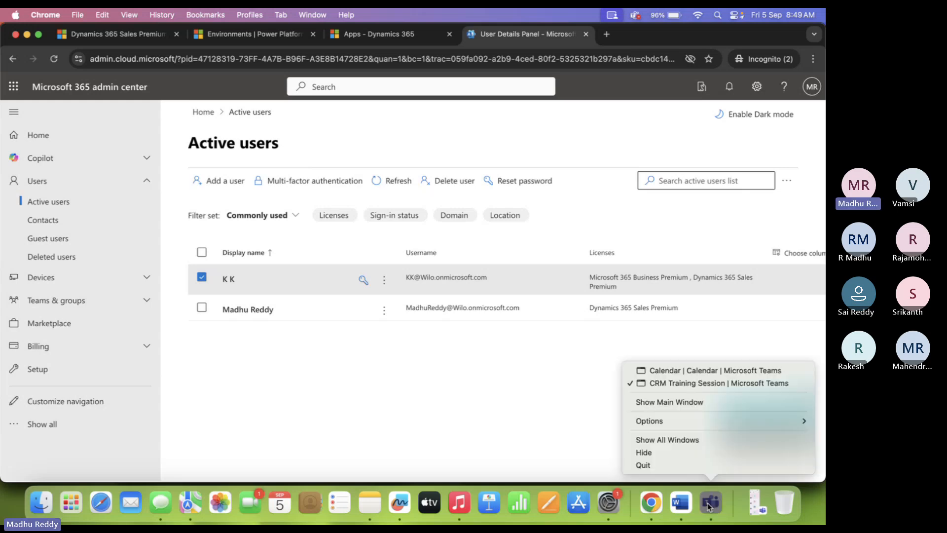
pyautogui.click(690, 388)
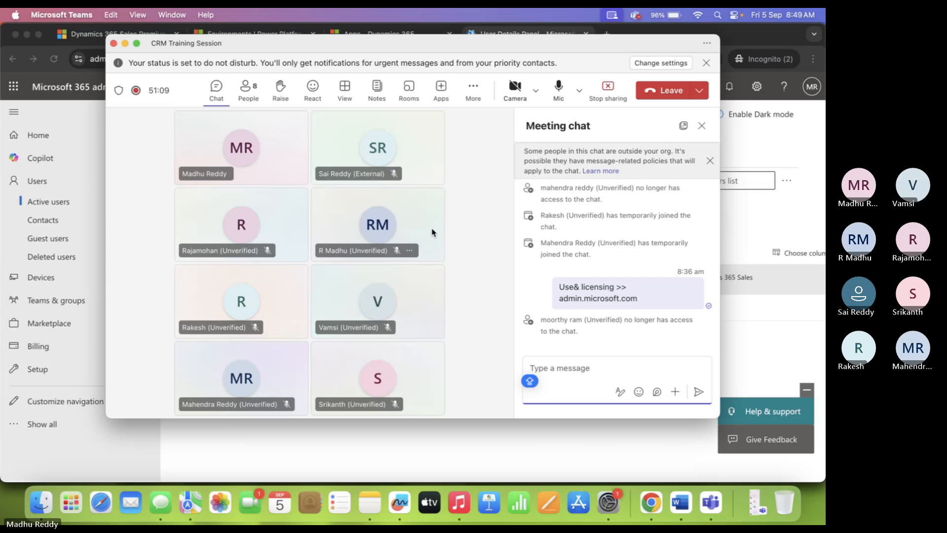
pyautogui.click(706, 64)
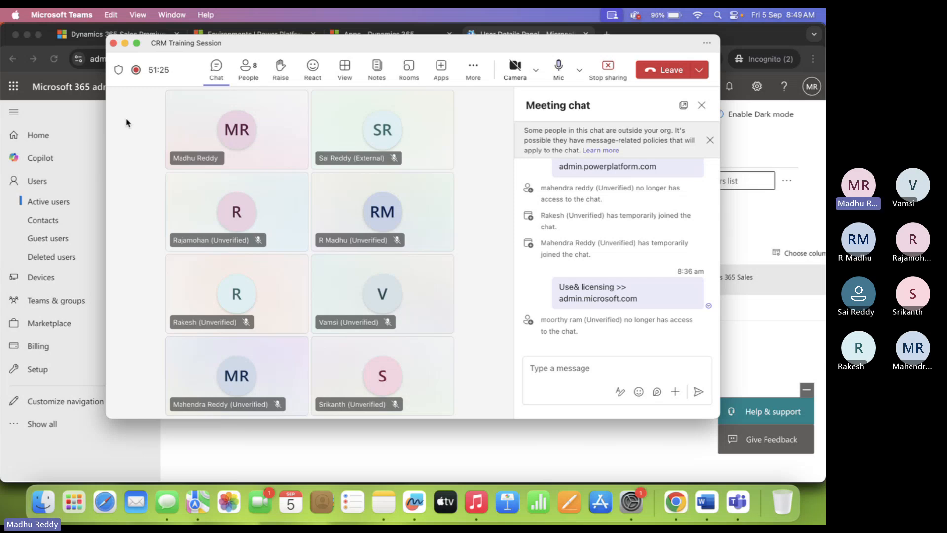
# Step: Make the meeting window full screen and close the meeting chat
pyautogui.click(136, 45)
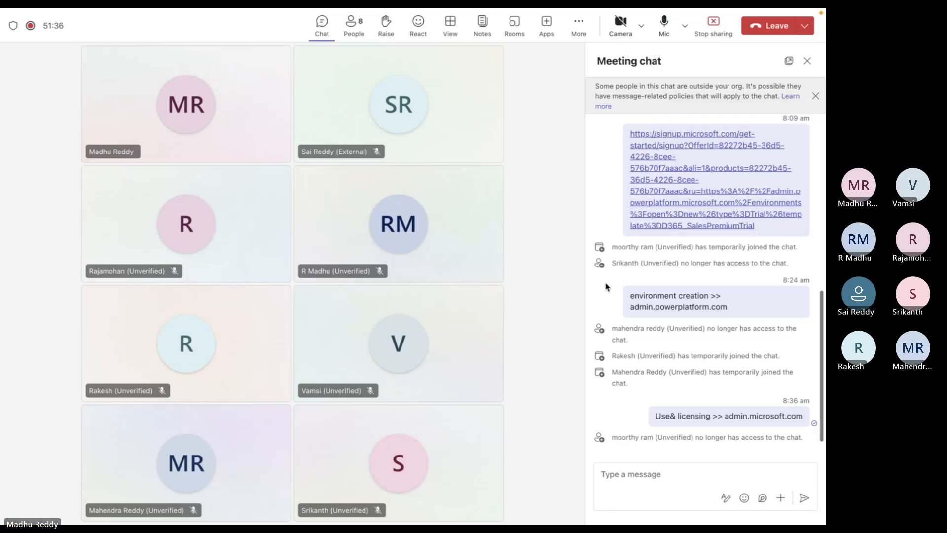
pyautogui.scroll(2, 605, 287)
pyautogui.scroll(-2, 605, 287)
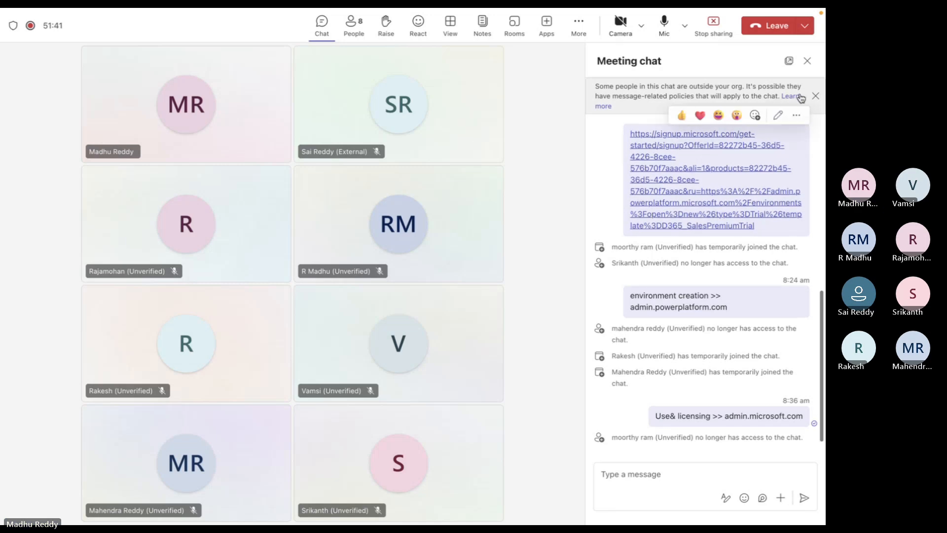
pyautogui.click(808, 61)
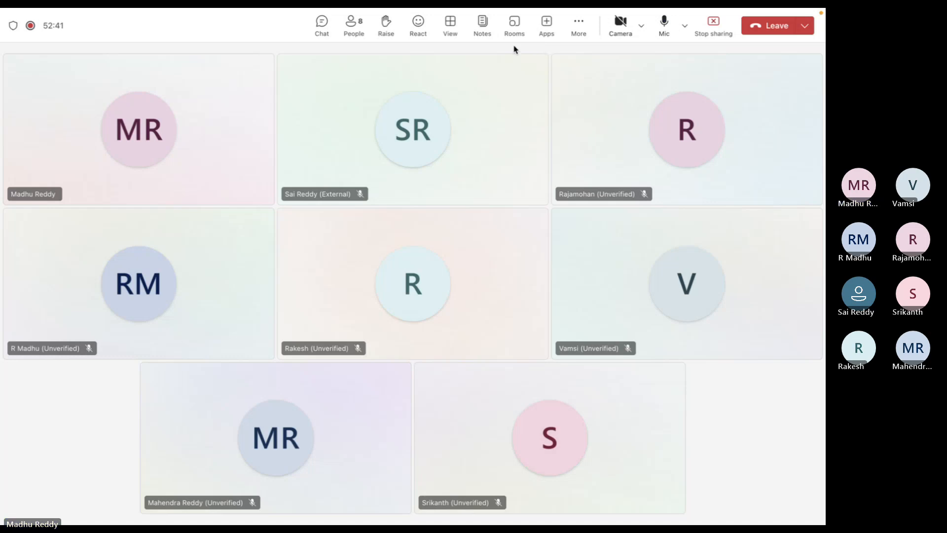
# Step: Choose Stop recording under More > Record and transcribe to get the stop confirmation
pyautogui.click(582, 27)
pyautogui.moveTo(634, 59)
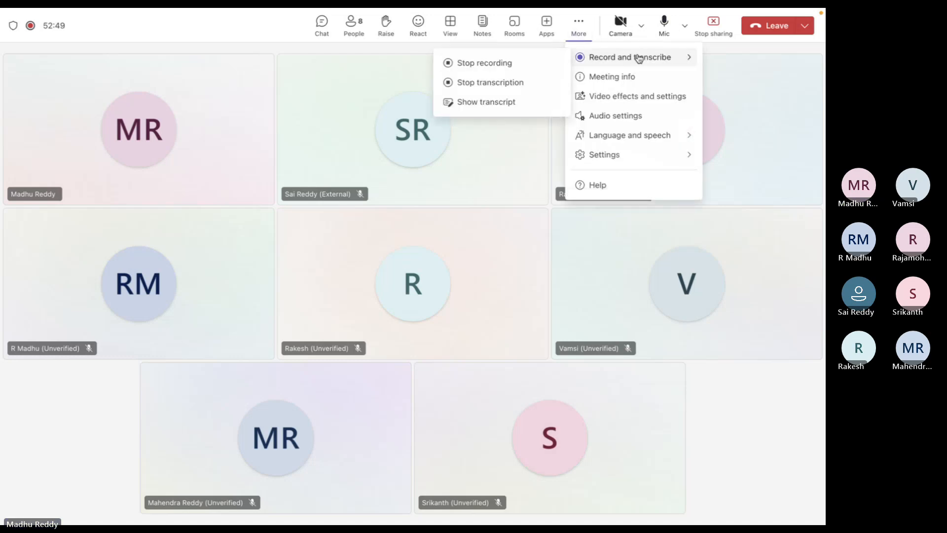
pyautogui.click(493, 68)
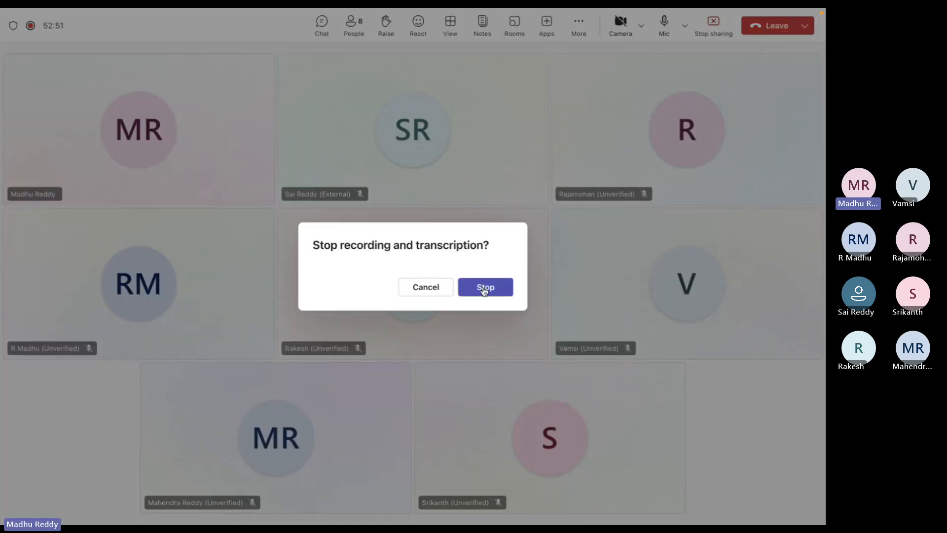